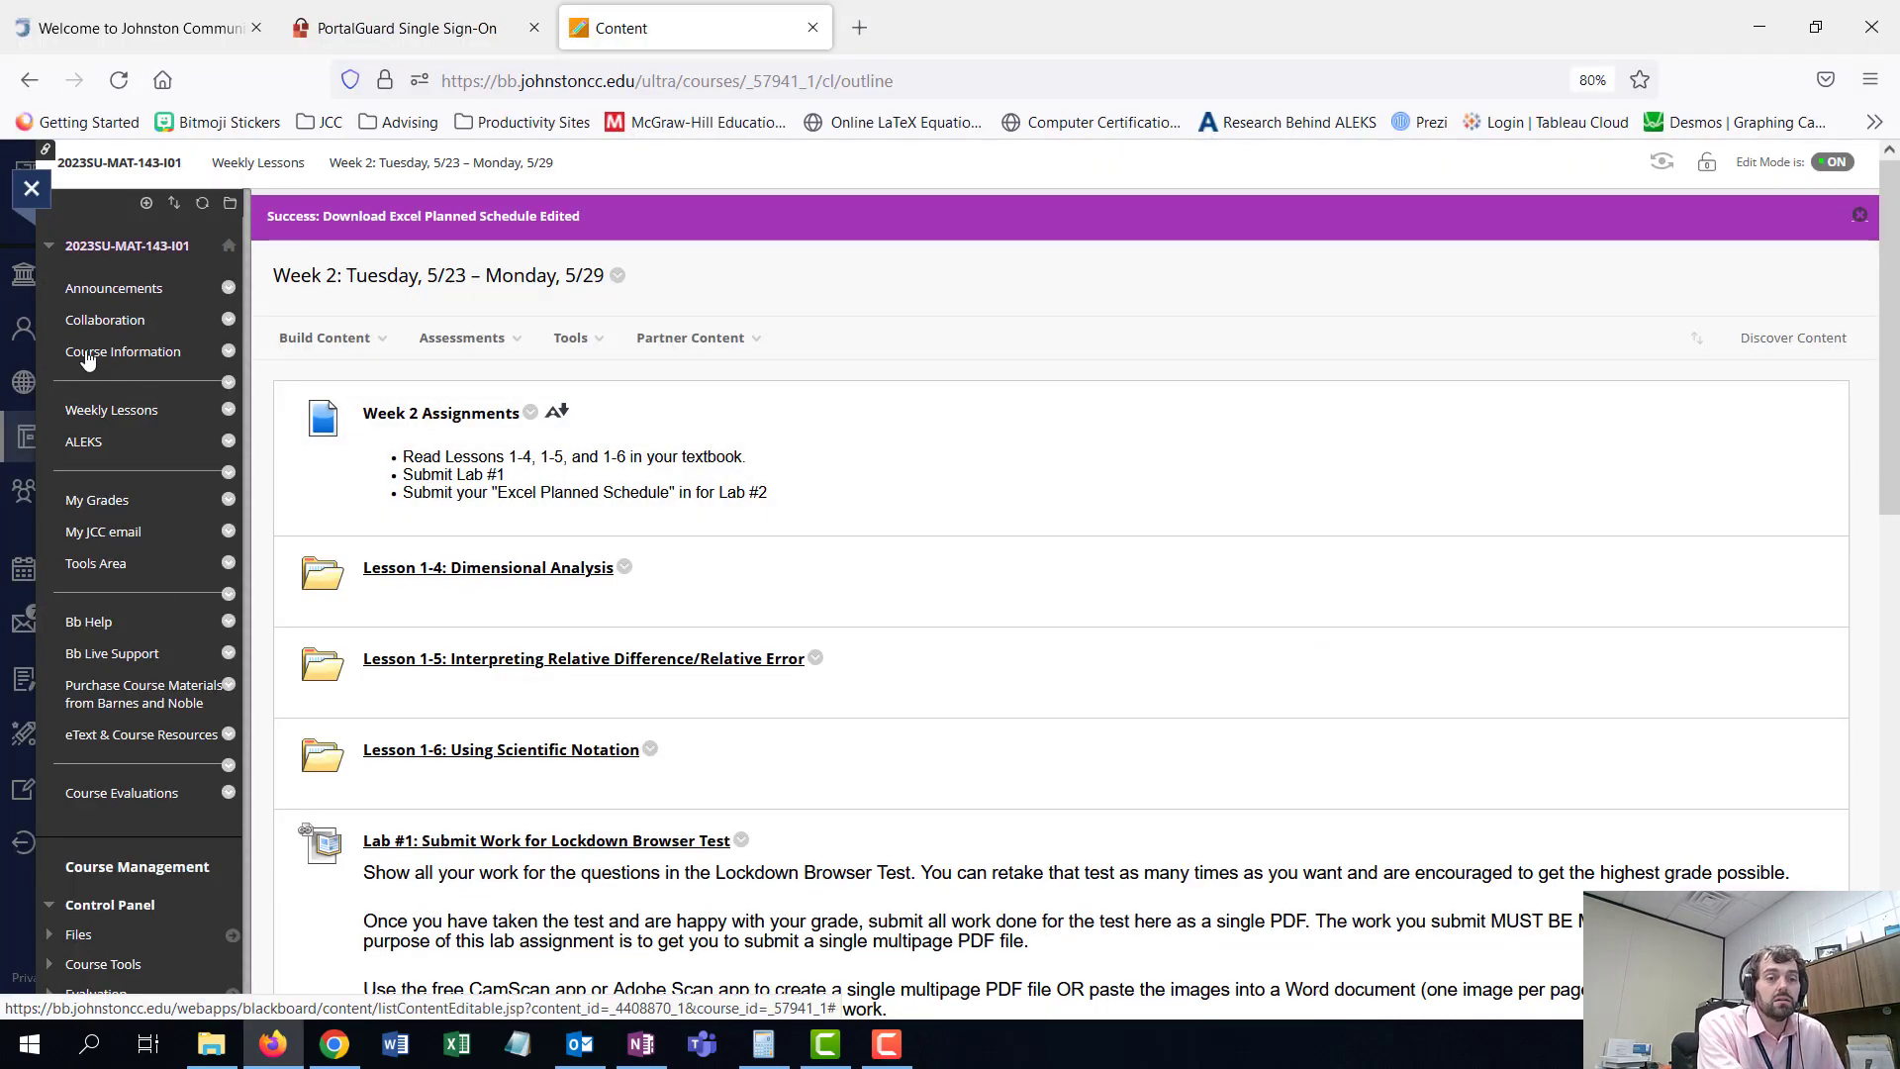
- Open the Week 2 (5/23 – 5/29) section under Weekly Lessons in the course site
click(120, 414)
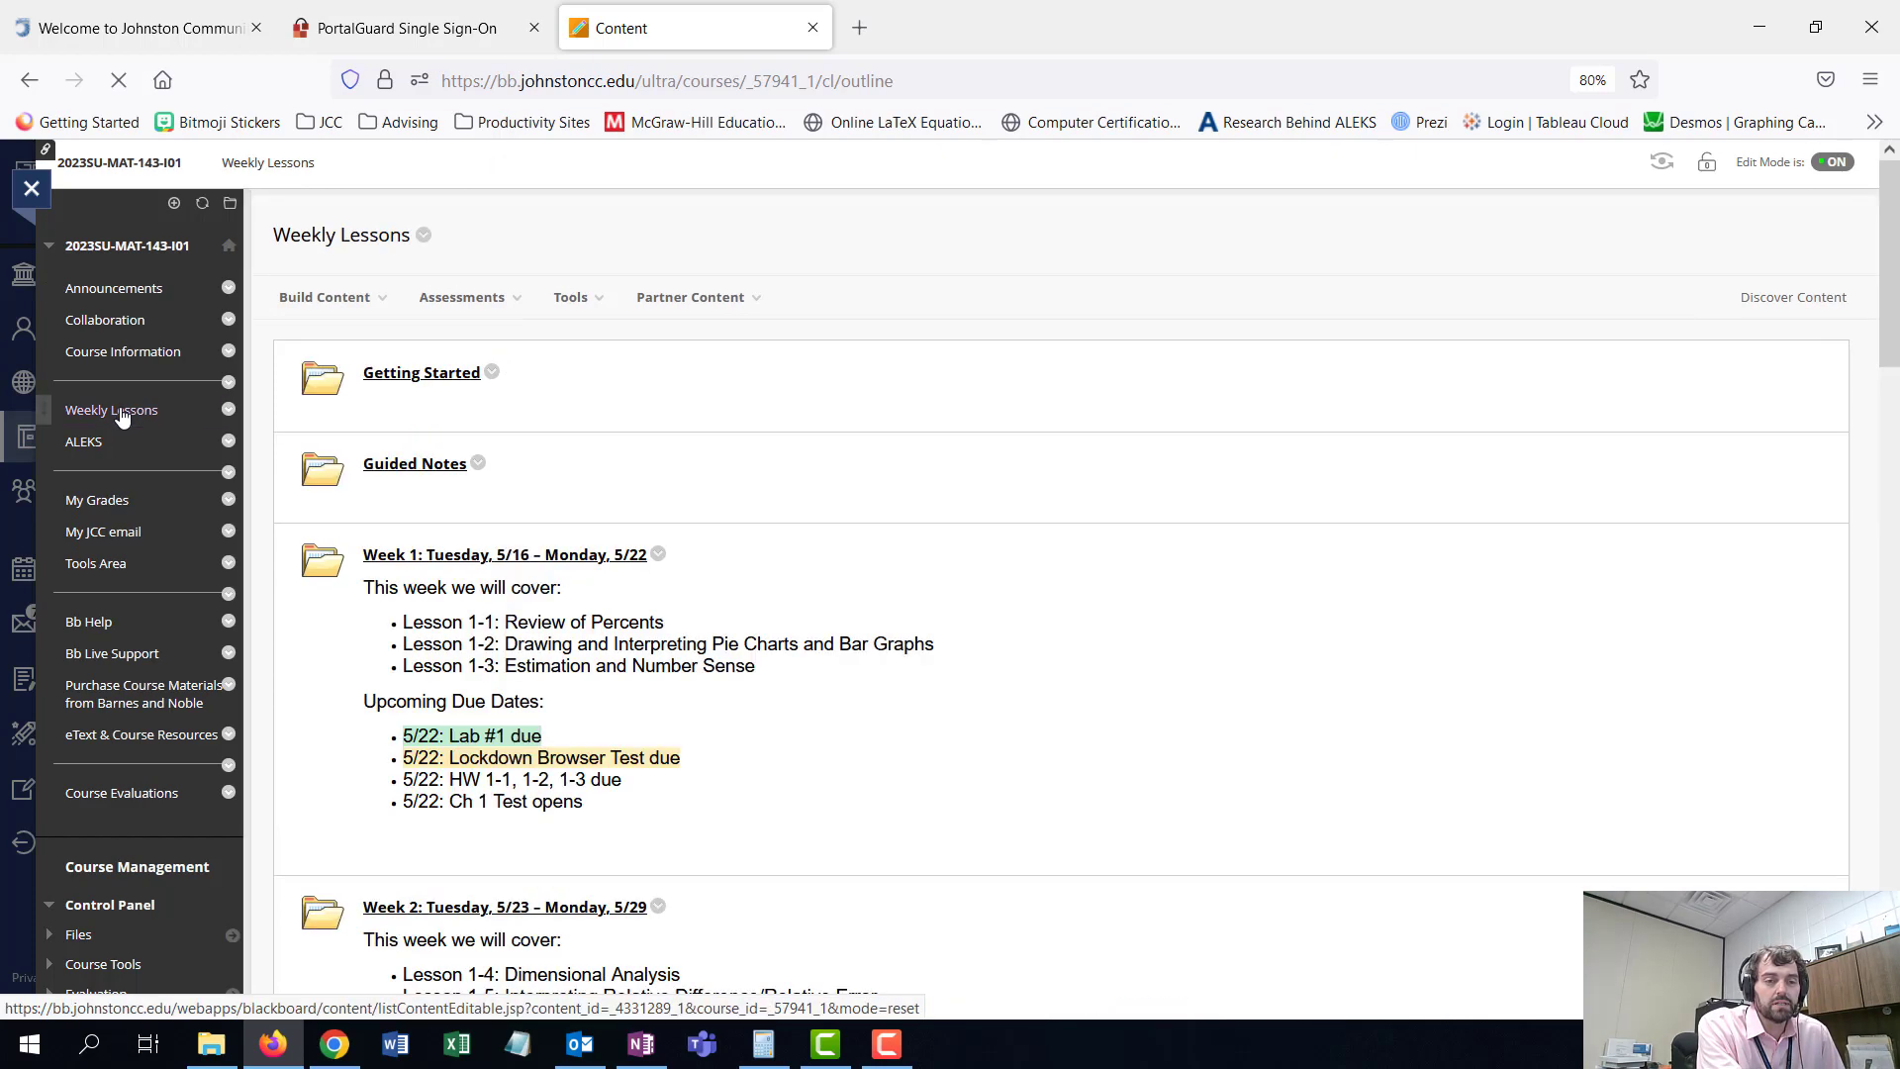
scroll(475, 614, down, 1)
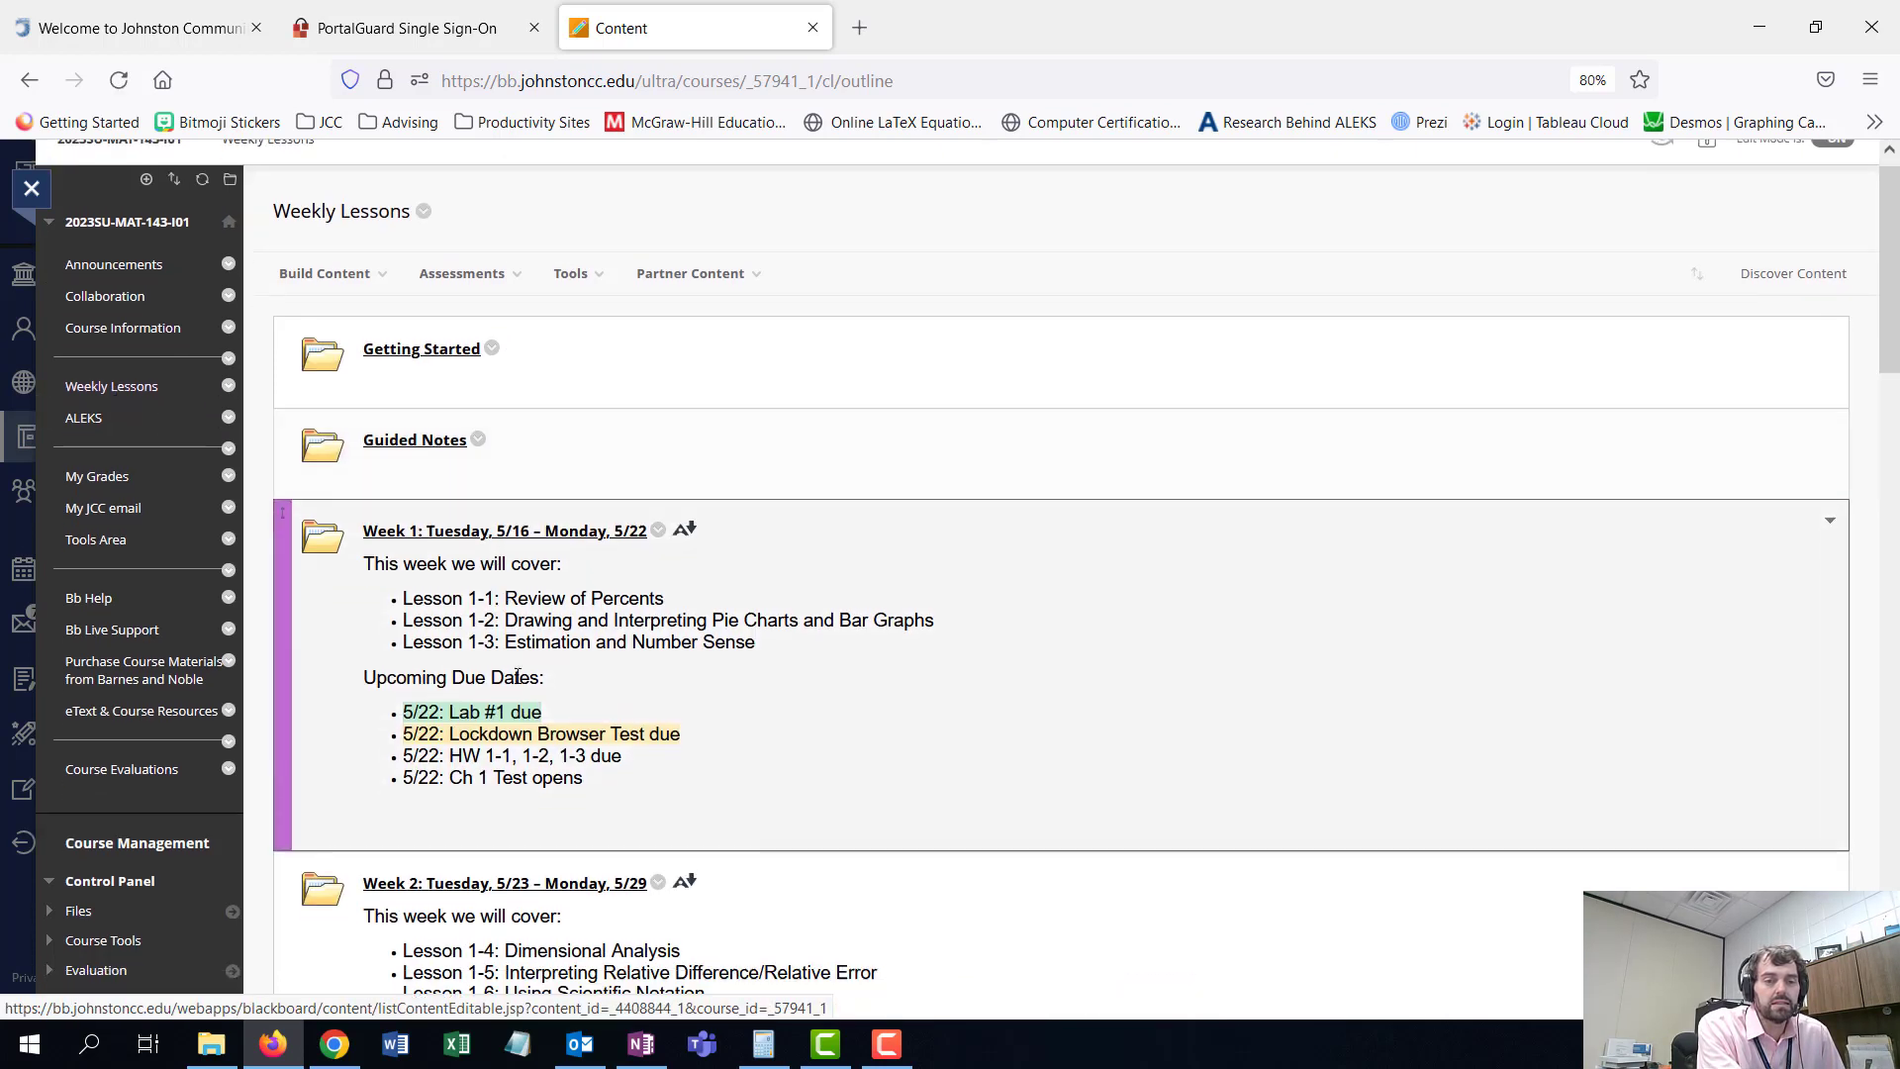
click(550, 809)
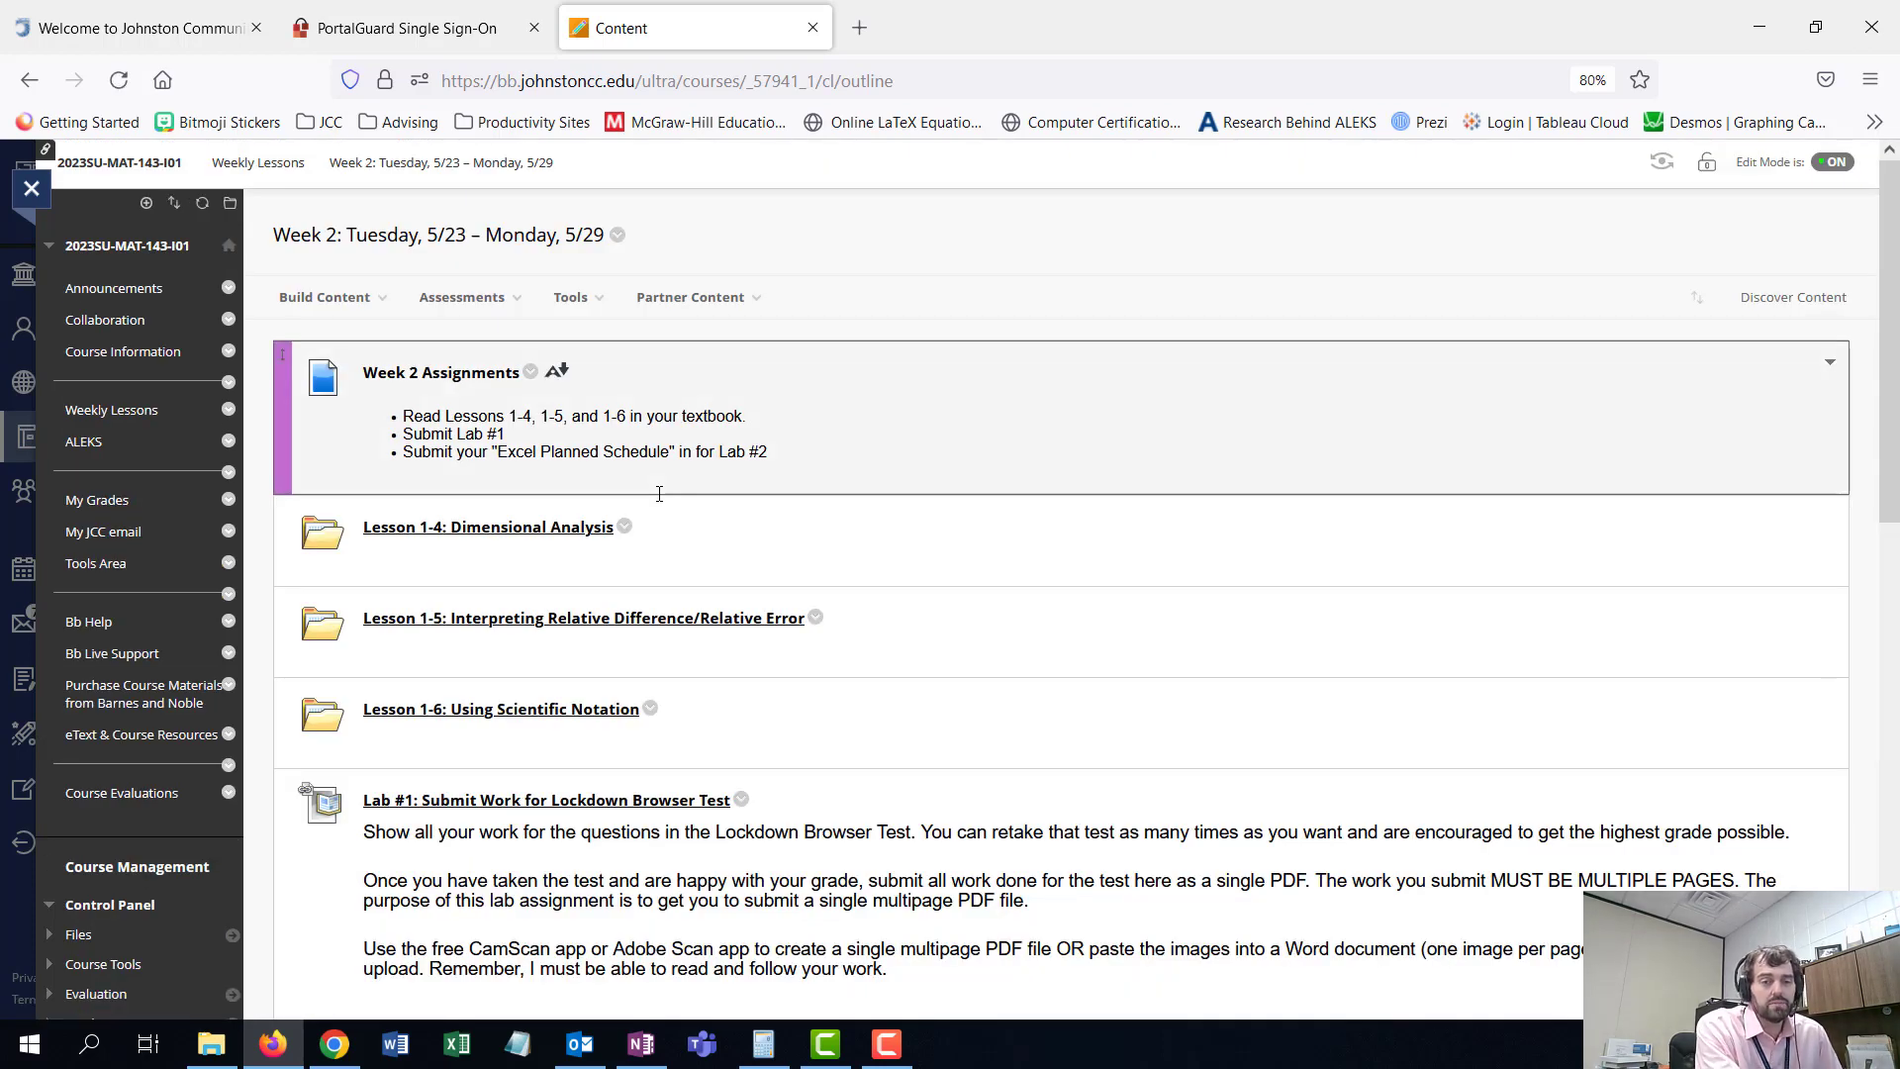
- Download the Lab #2 attachment MAT143 - Planned Schedule Template Updated.xlsx and open it
scroll(659, 494, down, 3)
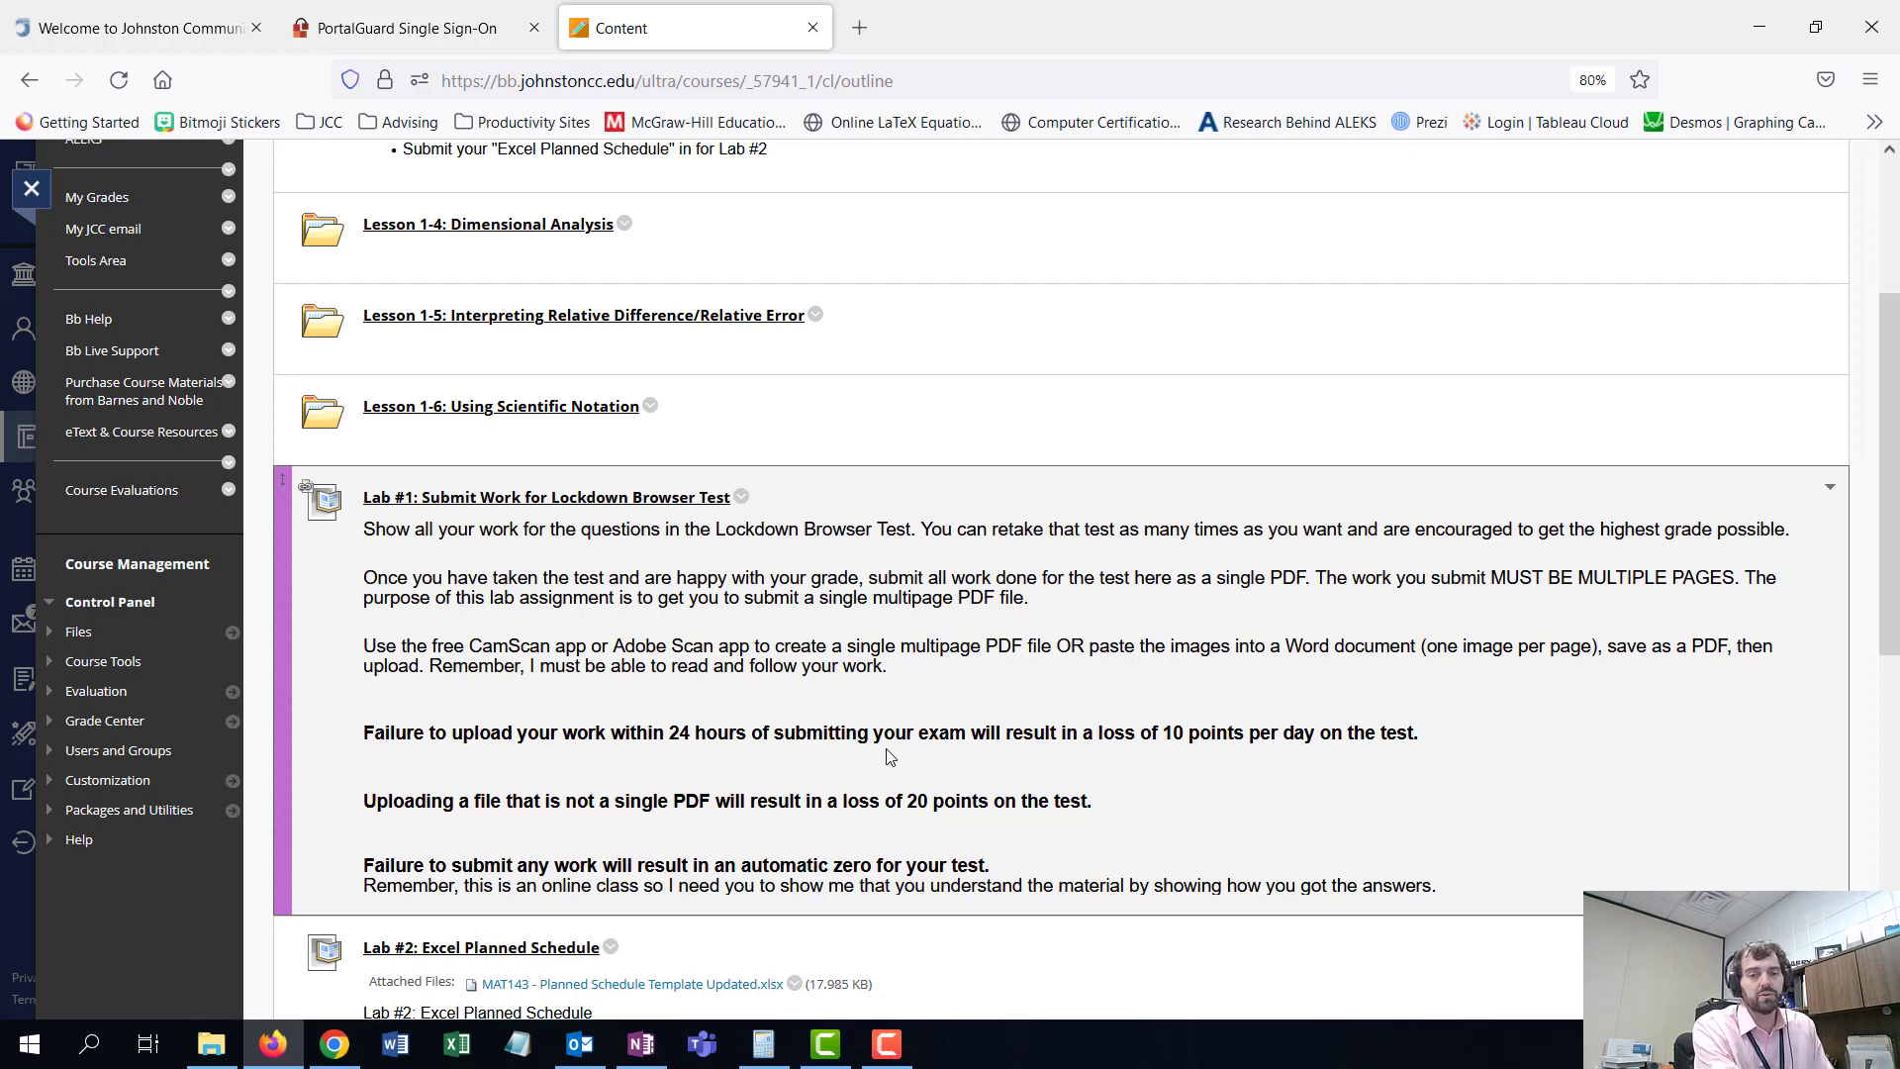
scroll(885, 752, down, 3)
scroll(705, 774, down, 3)
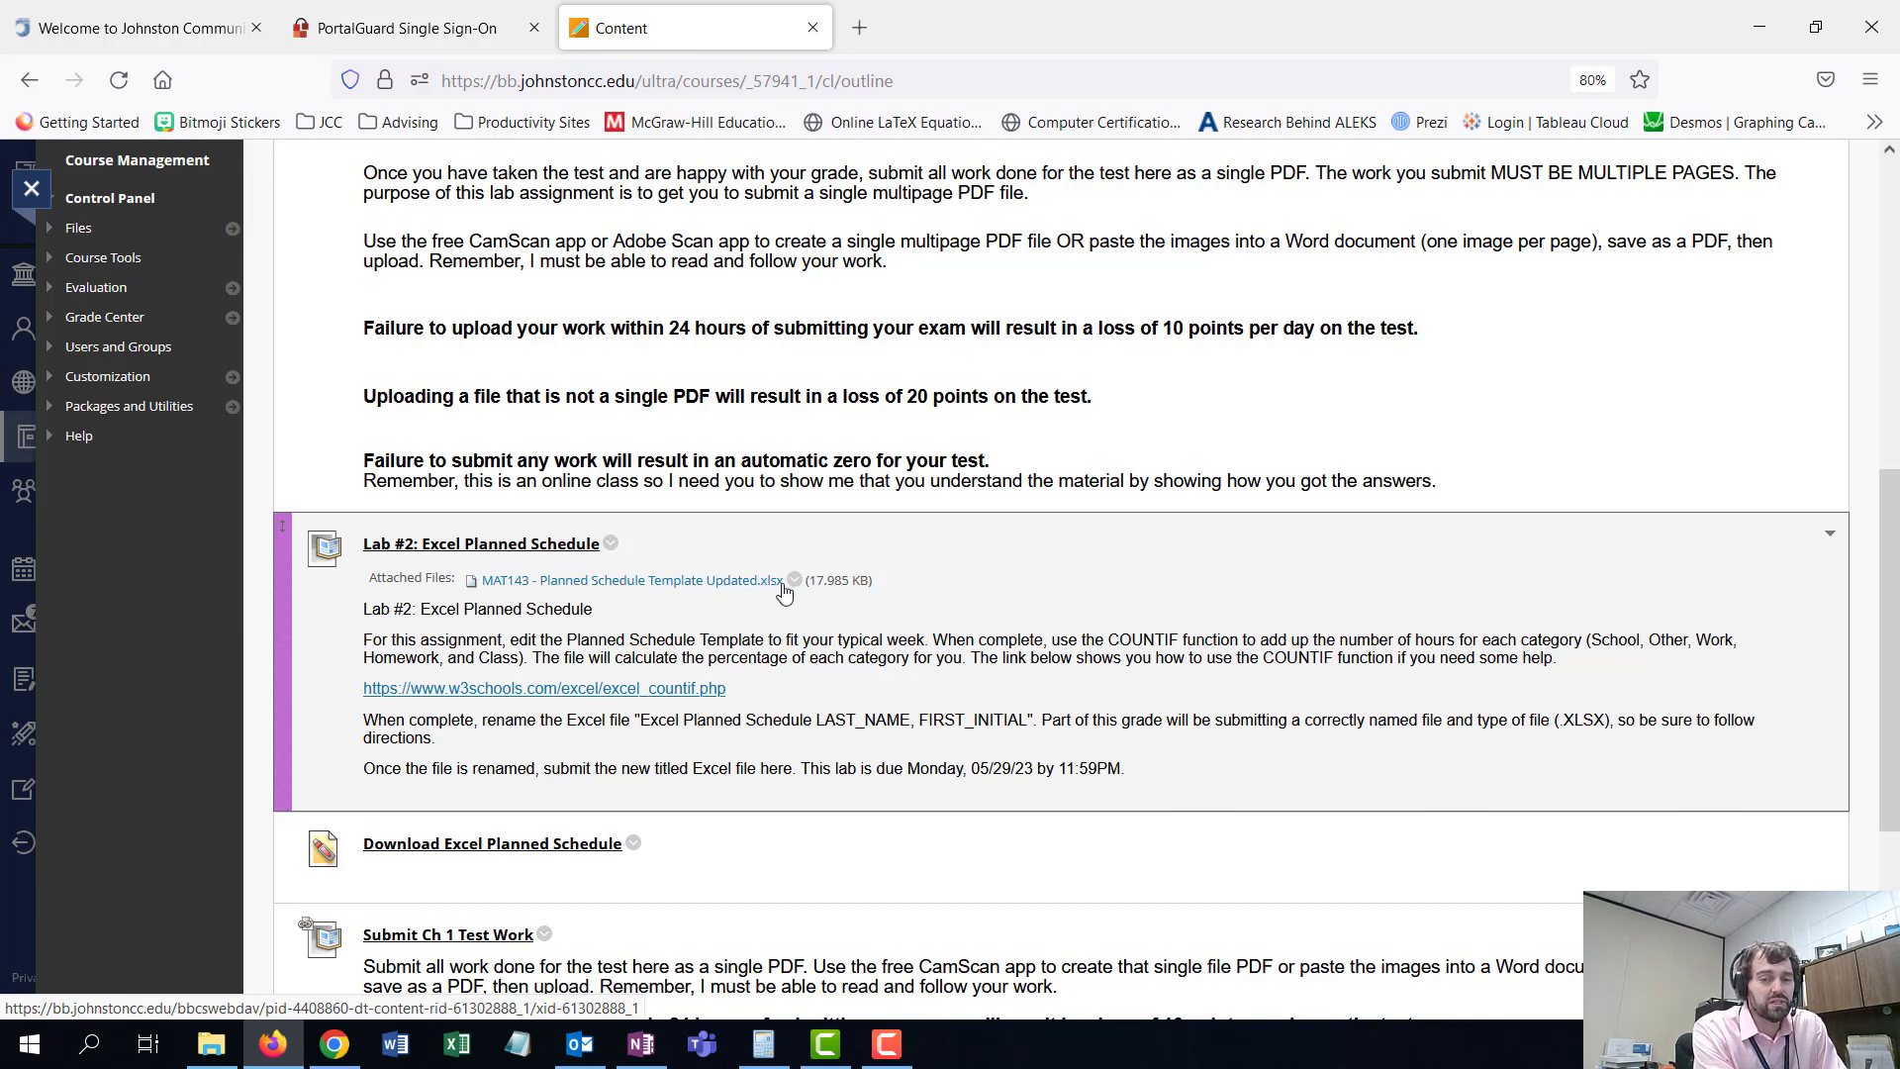
click(689, 584)
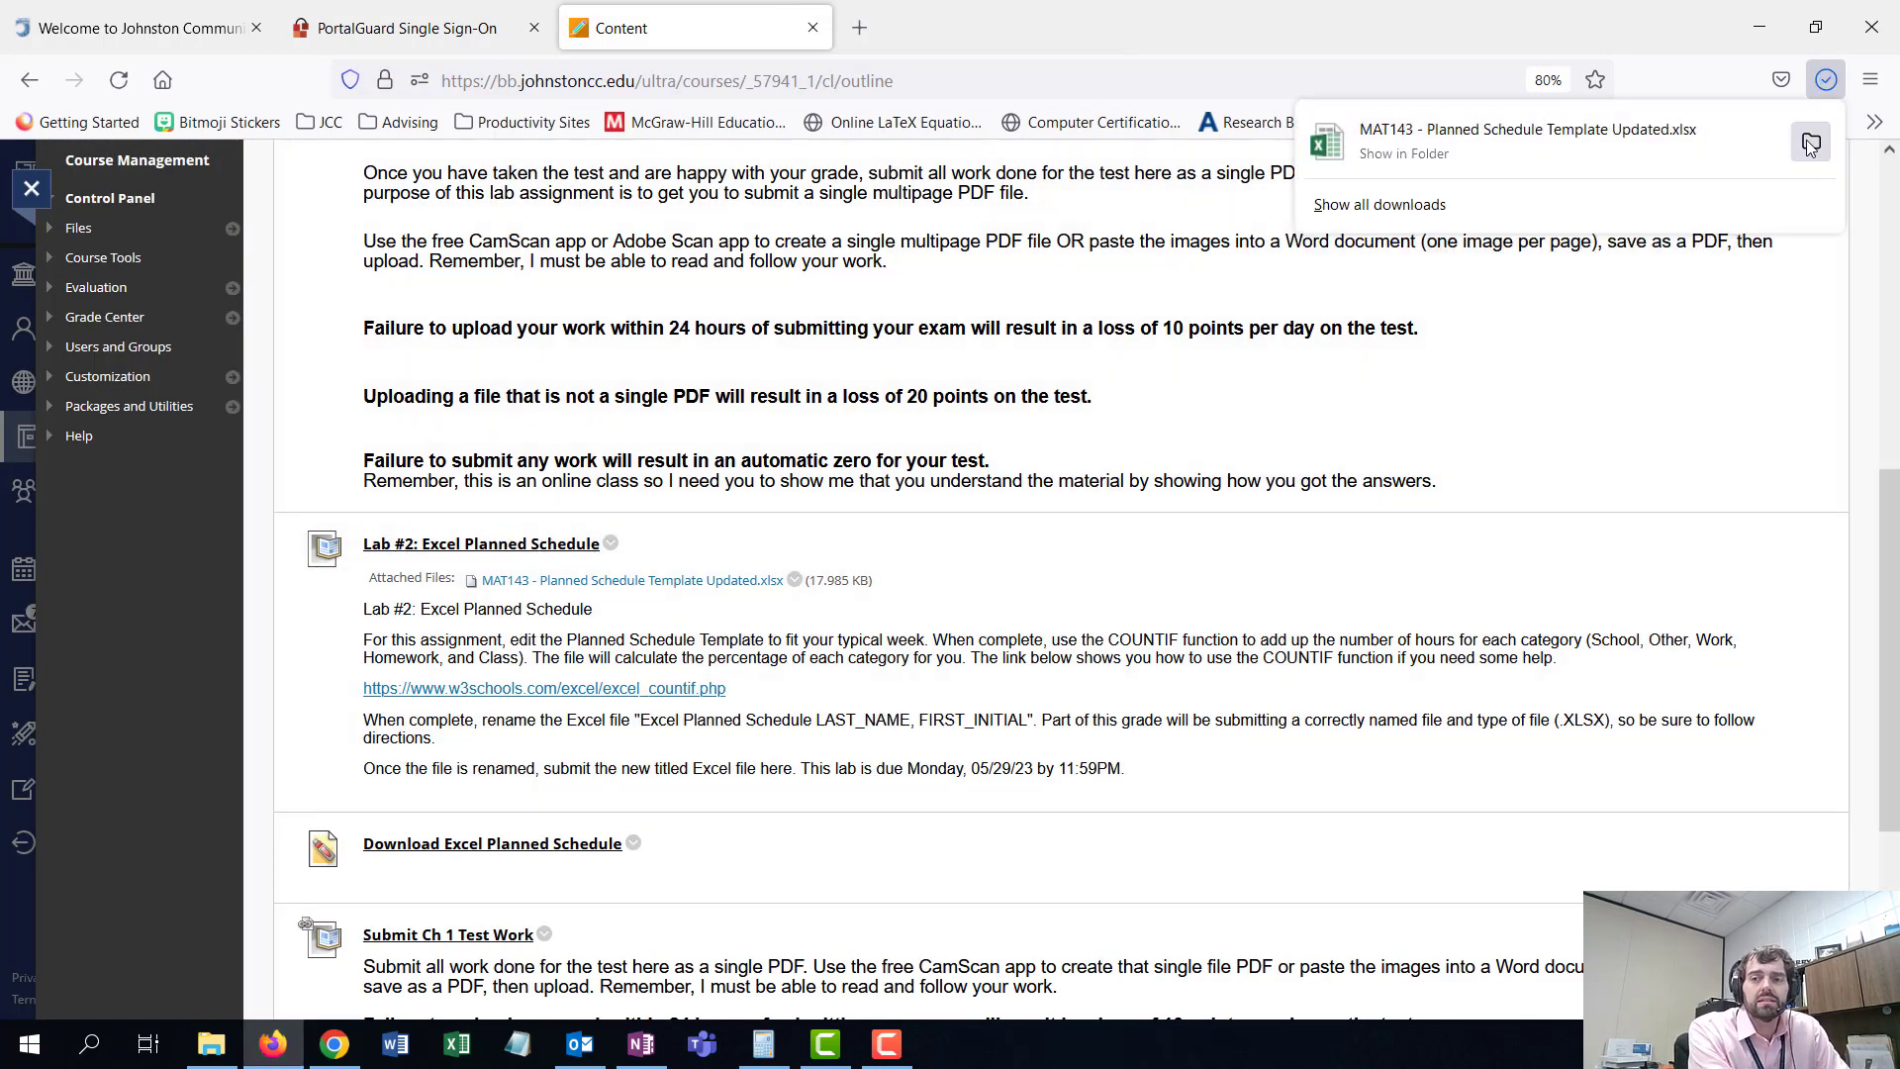
click(1811, 143)
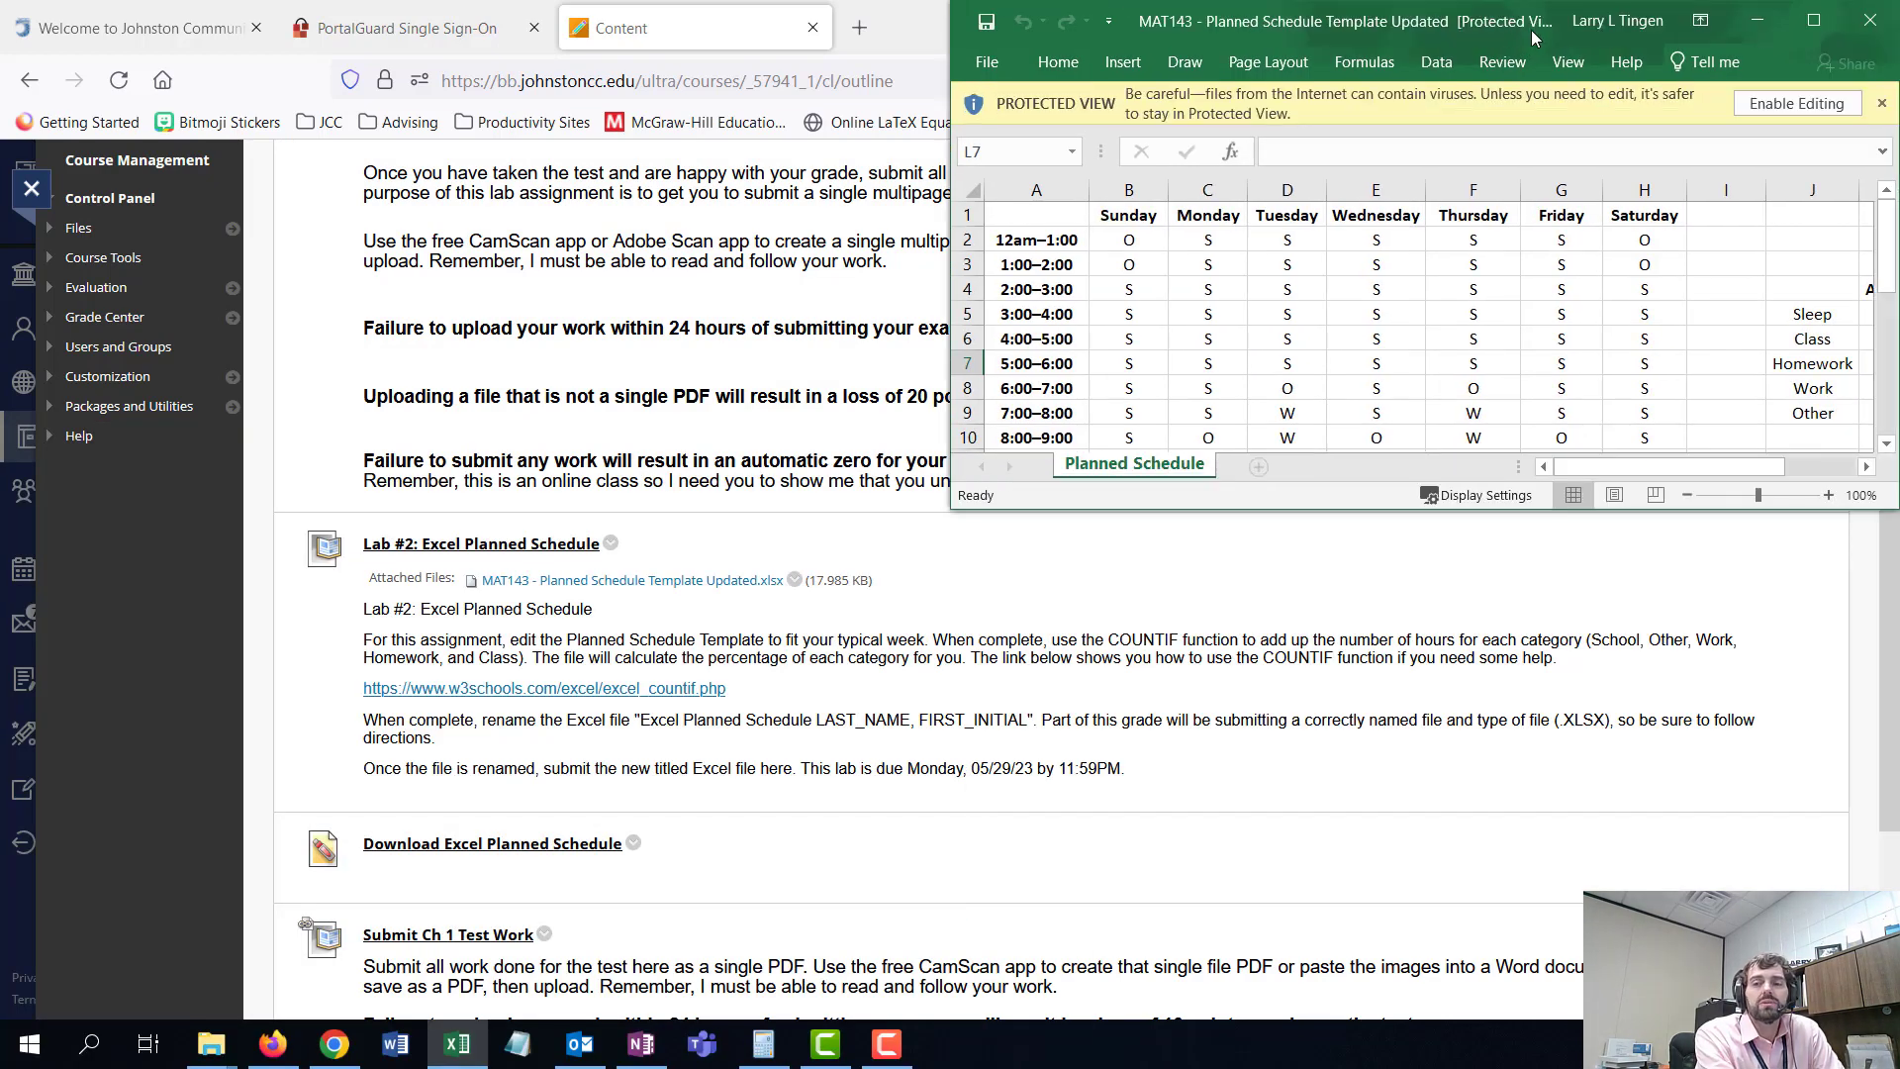
- Maximize the workbook window and enable editing of the protected file
click(1813, 20)
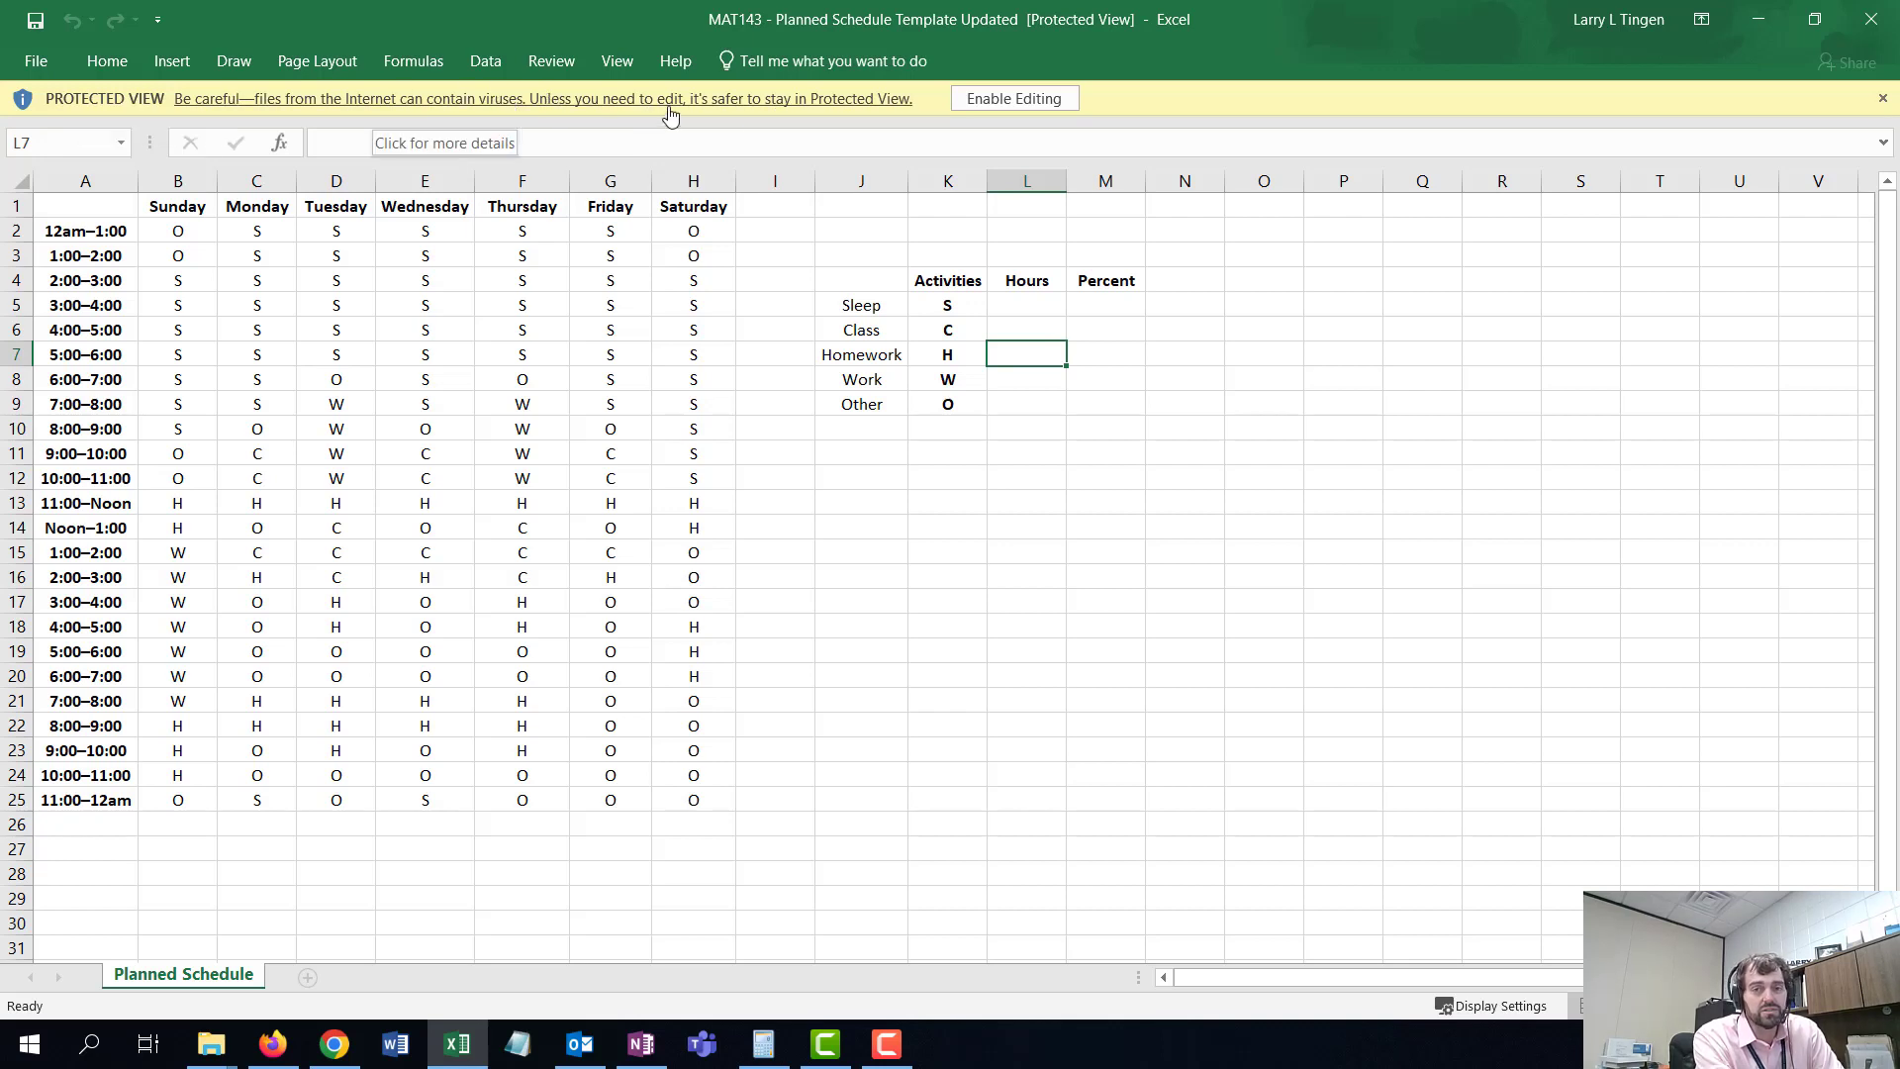
click(1019, 99)
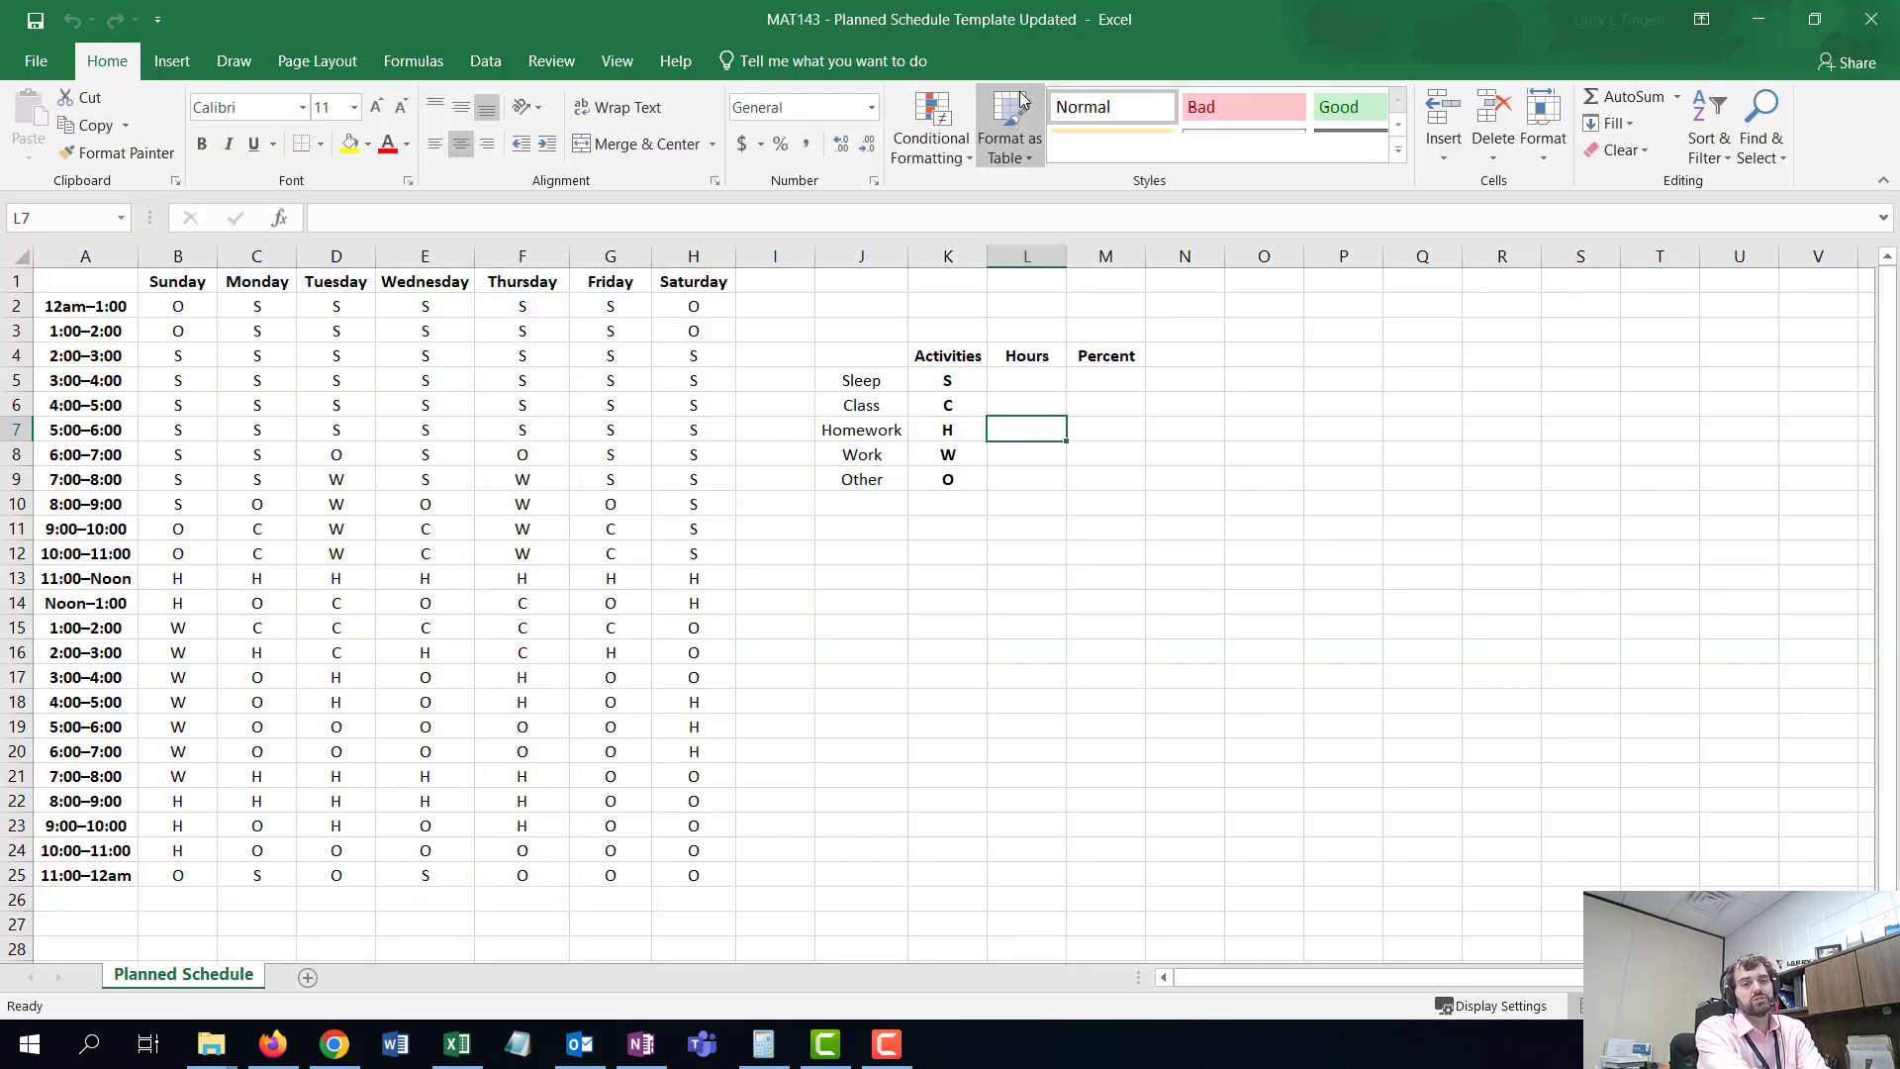
click(513, 718)
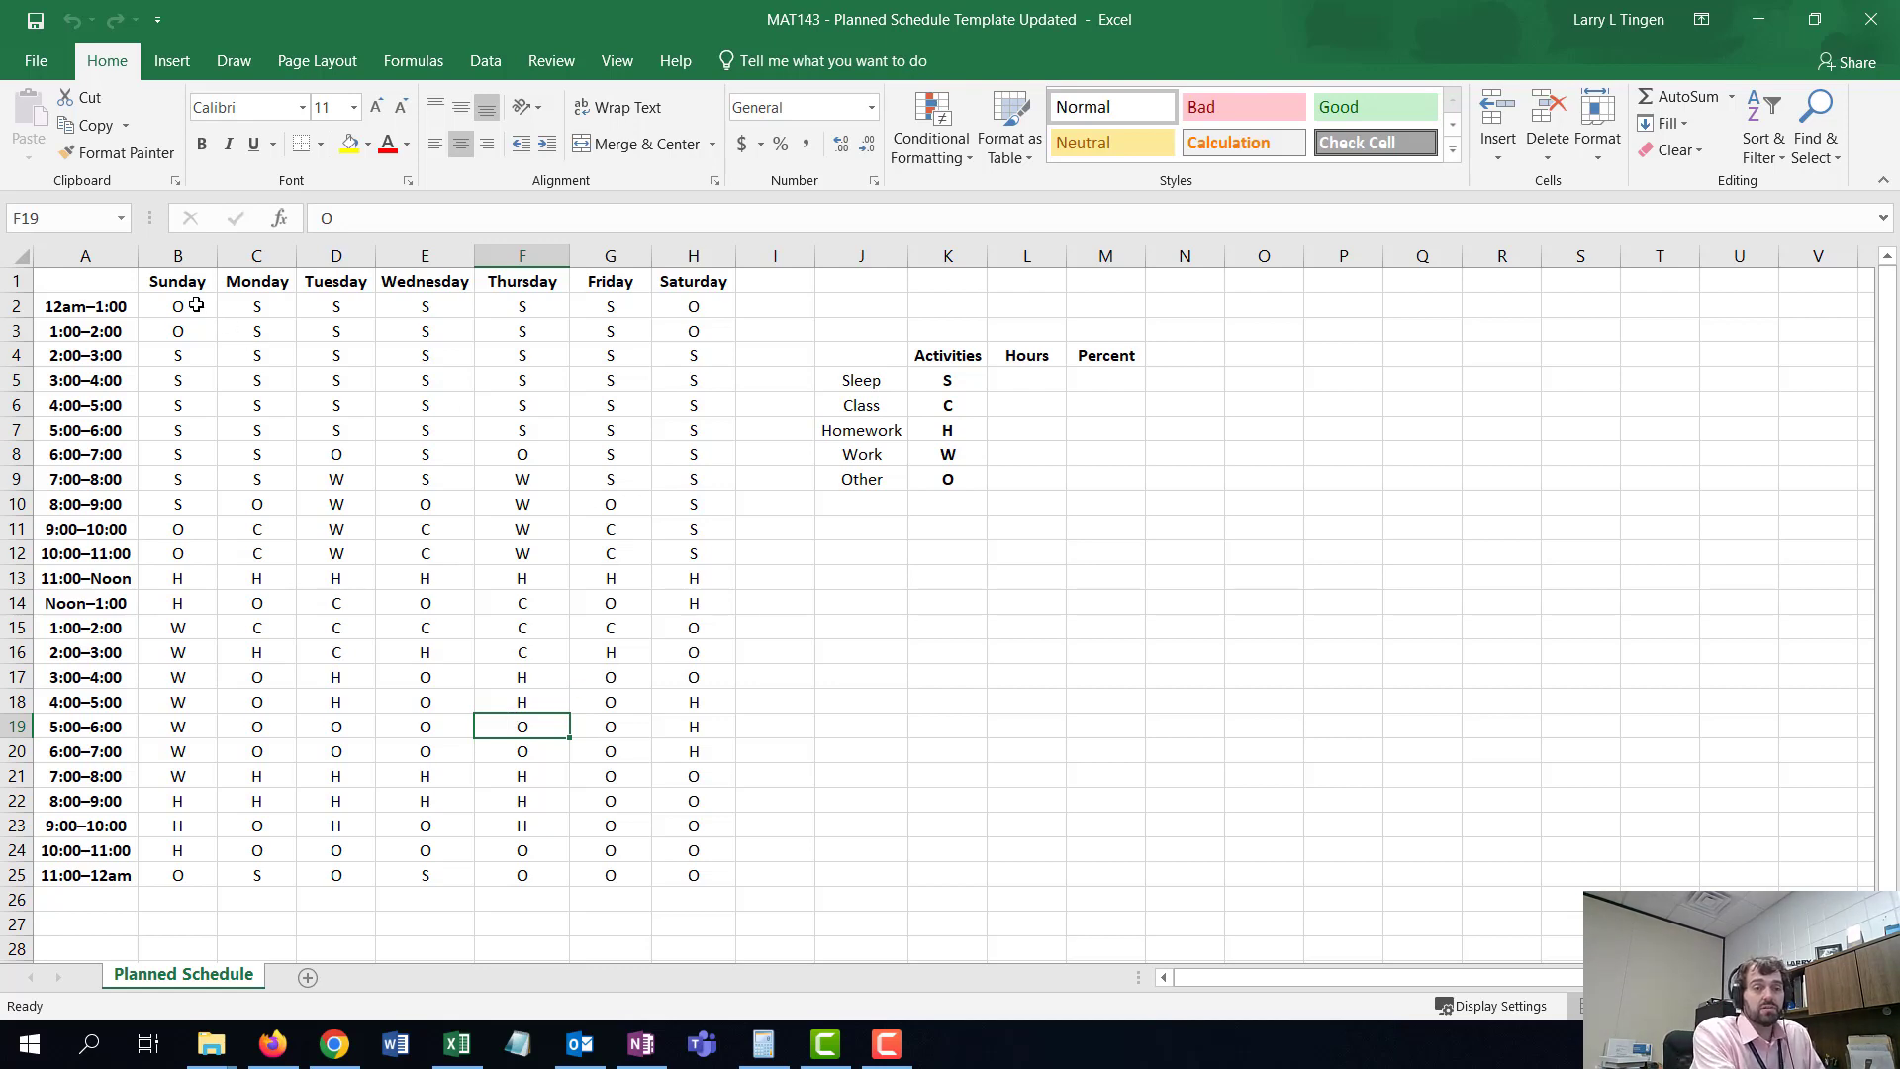
- Set Sunday's 12am–1:00 and 1:00–2:00 slots to S for sleep
click(195, 314)
drag(195, 314, 192, 334)
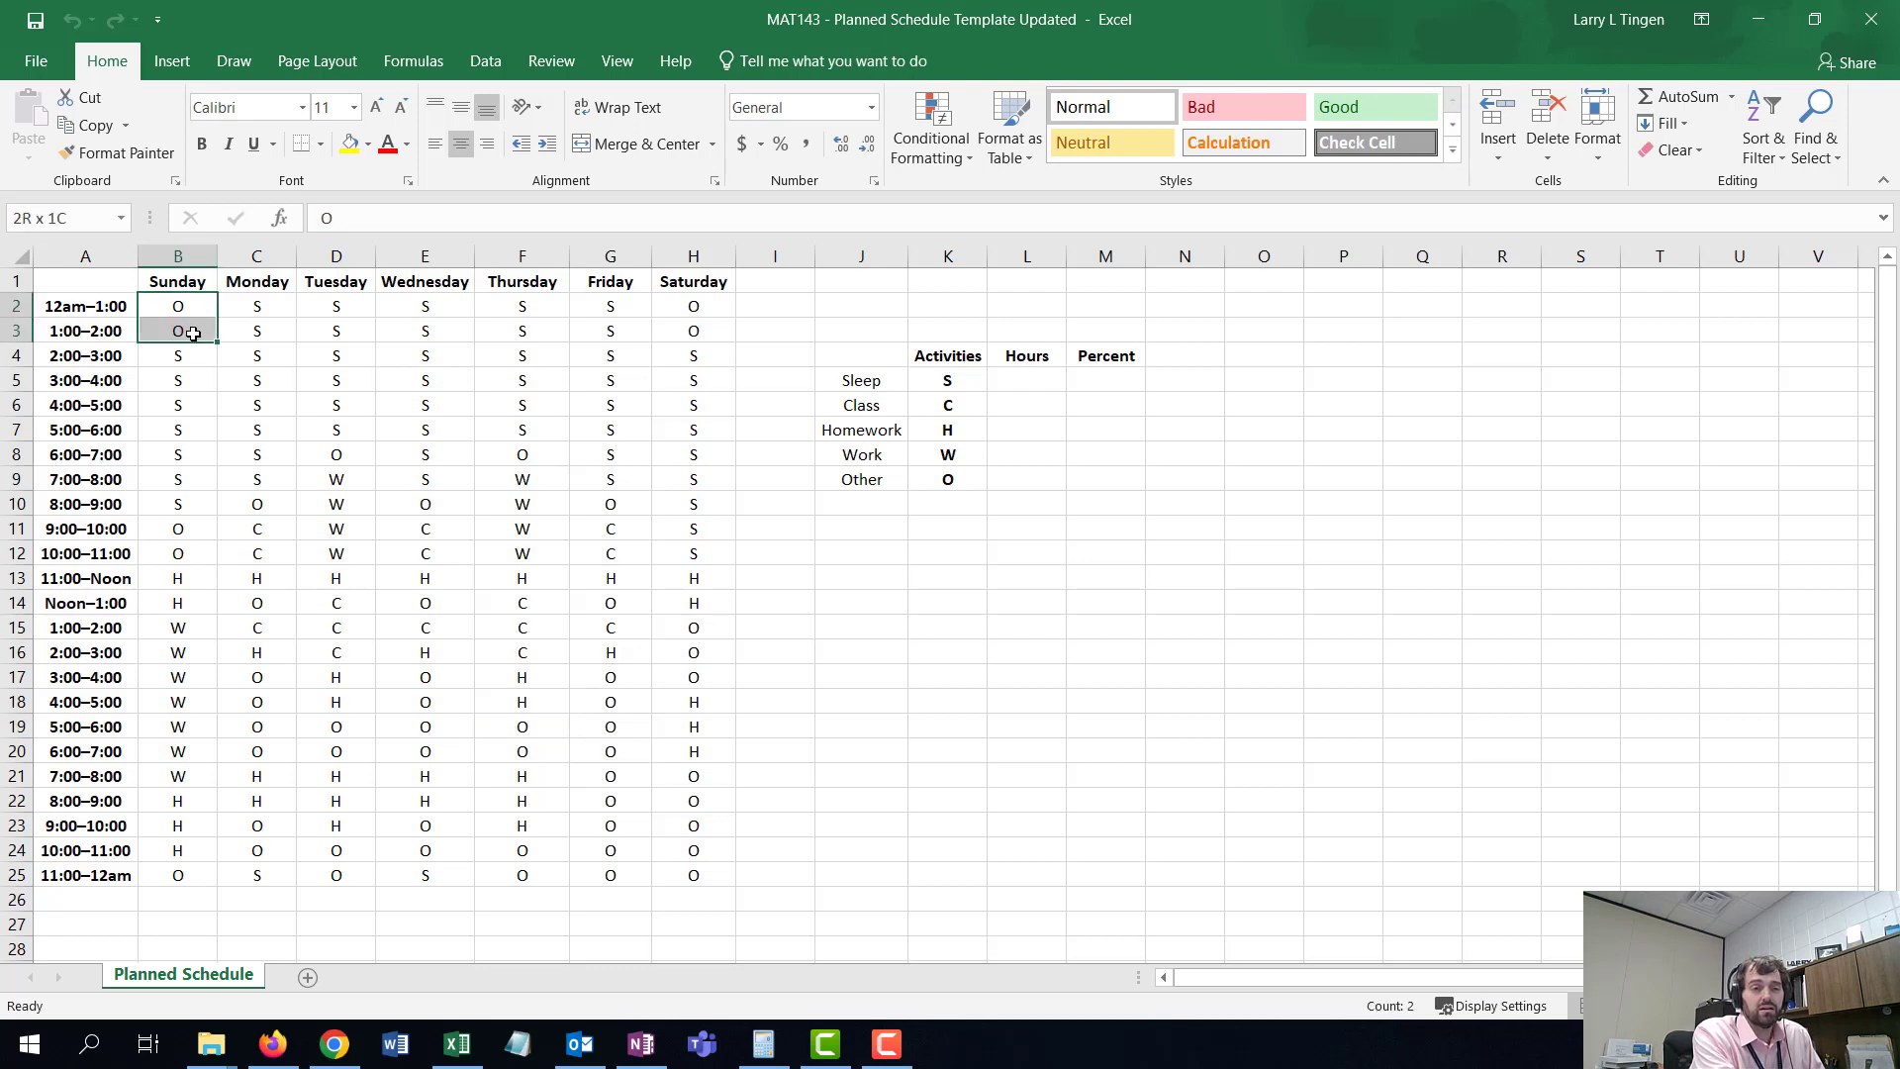
drag(190, 356, 209, 513)
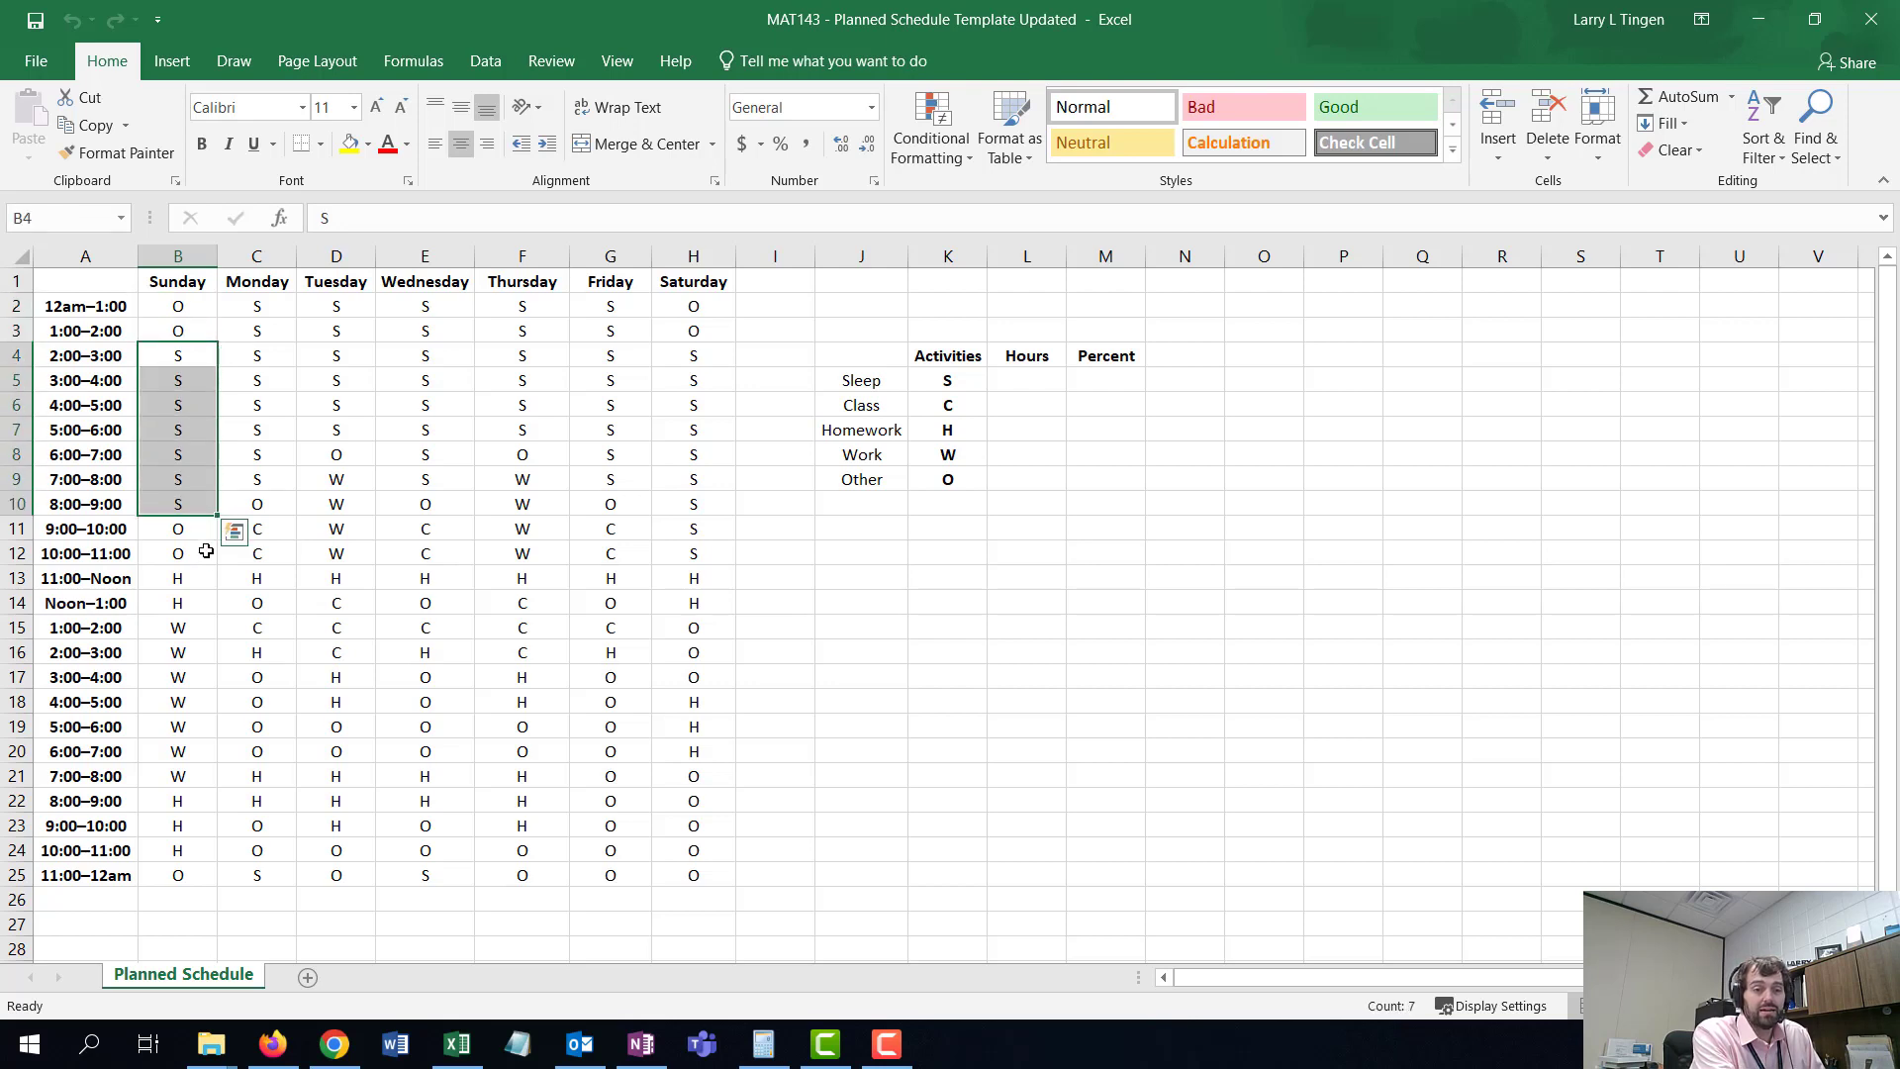
click(271, 307)
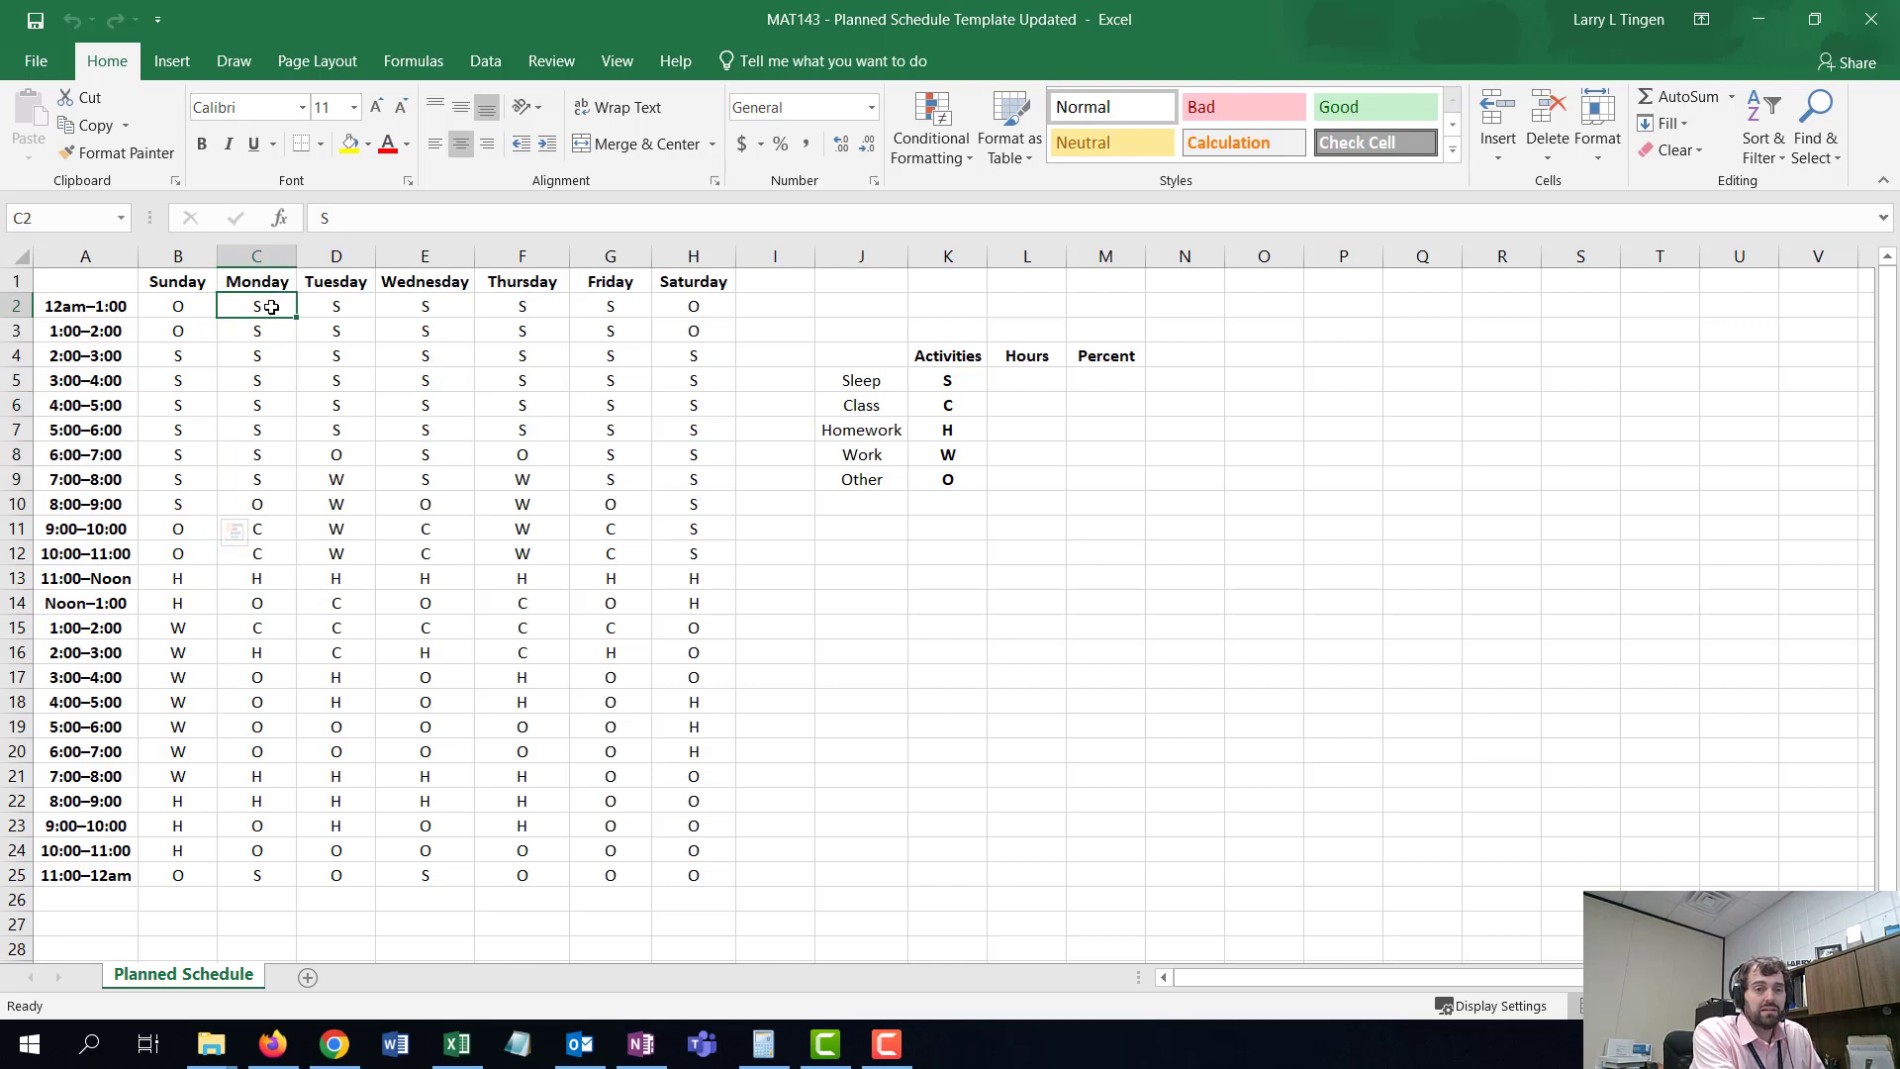
drag(271, 308, 271, 486)
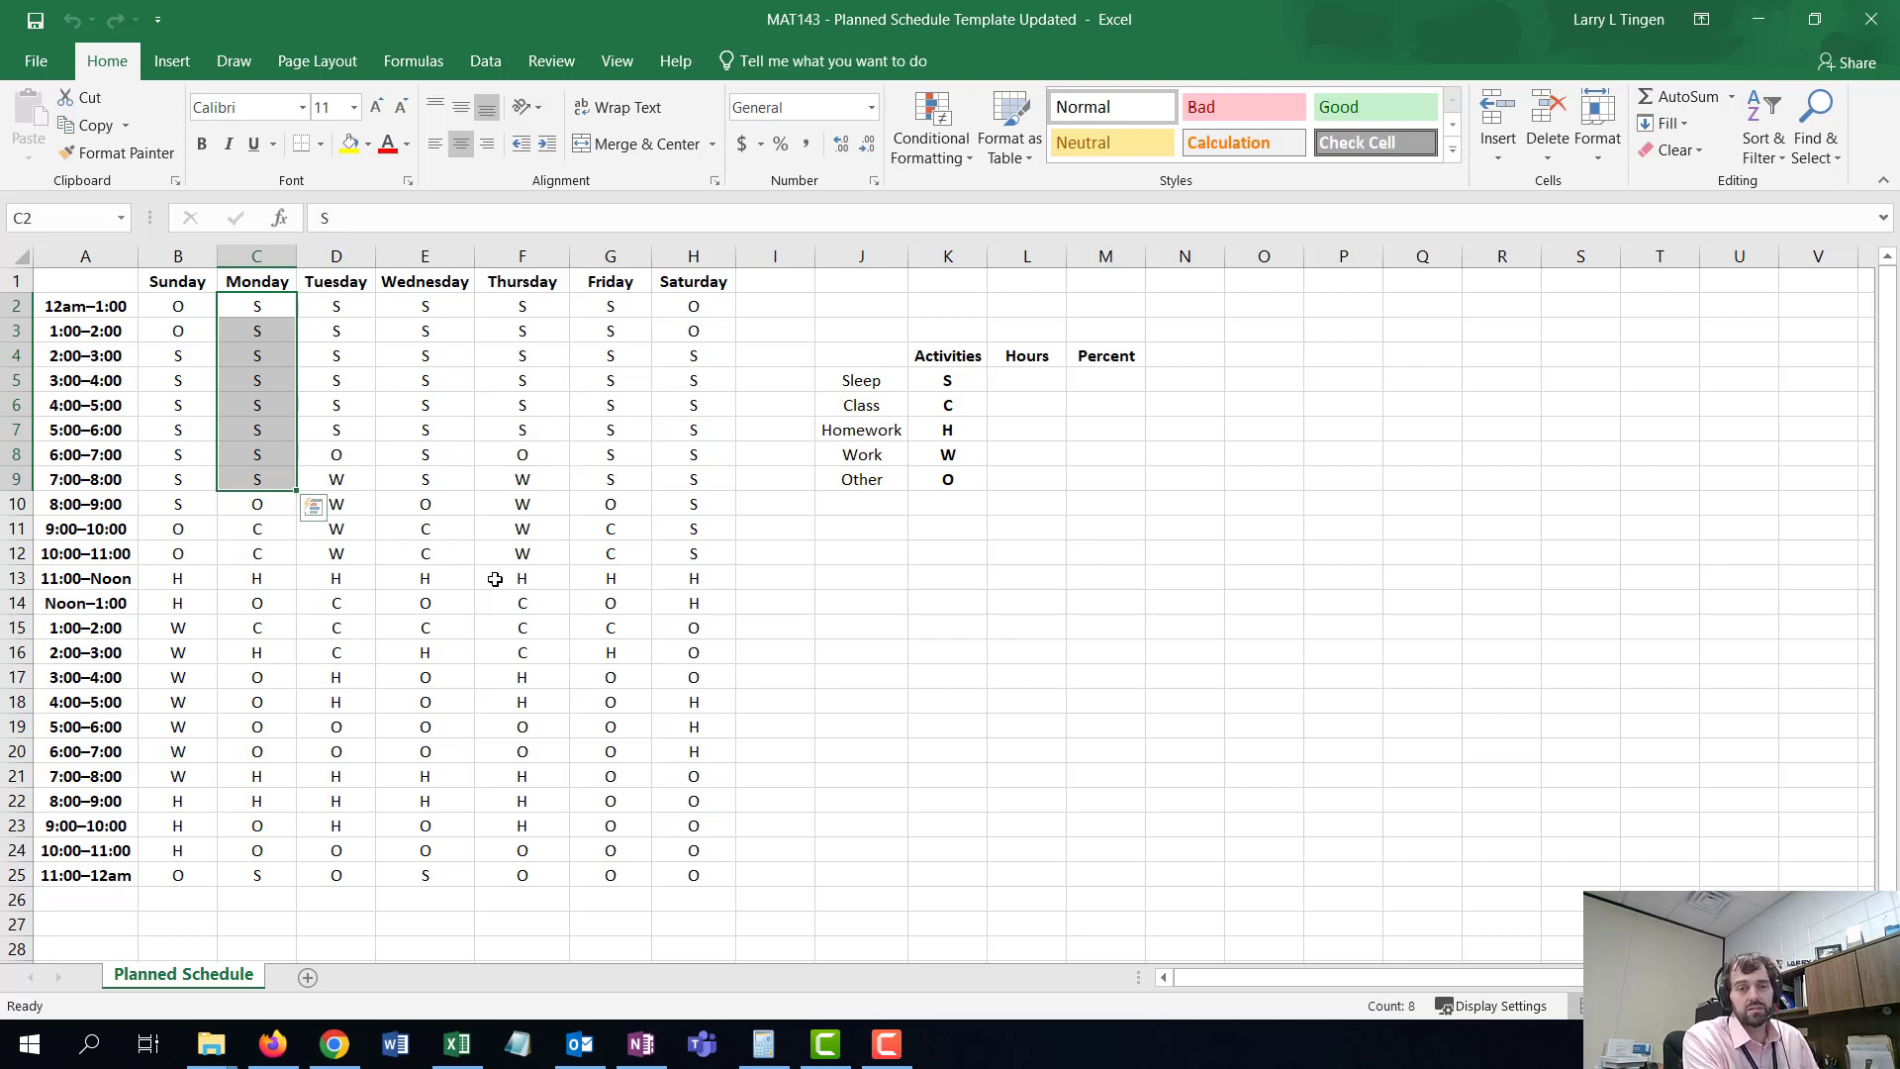
click(179, 306)
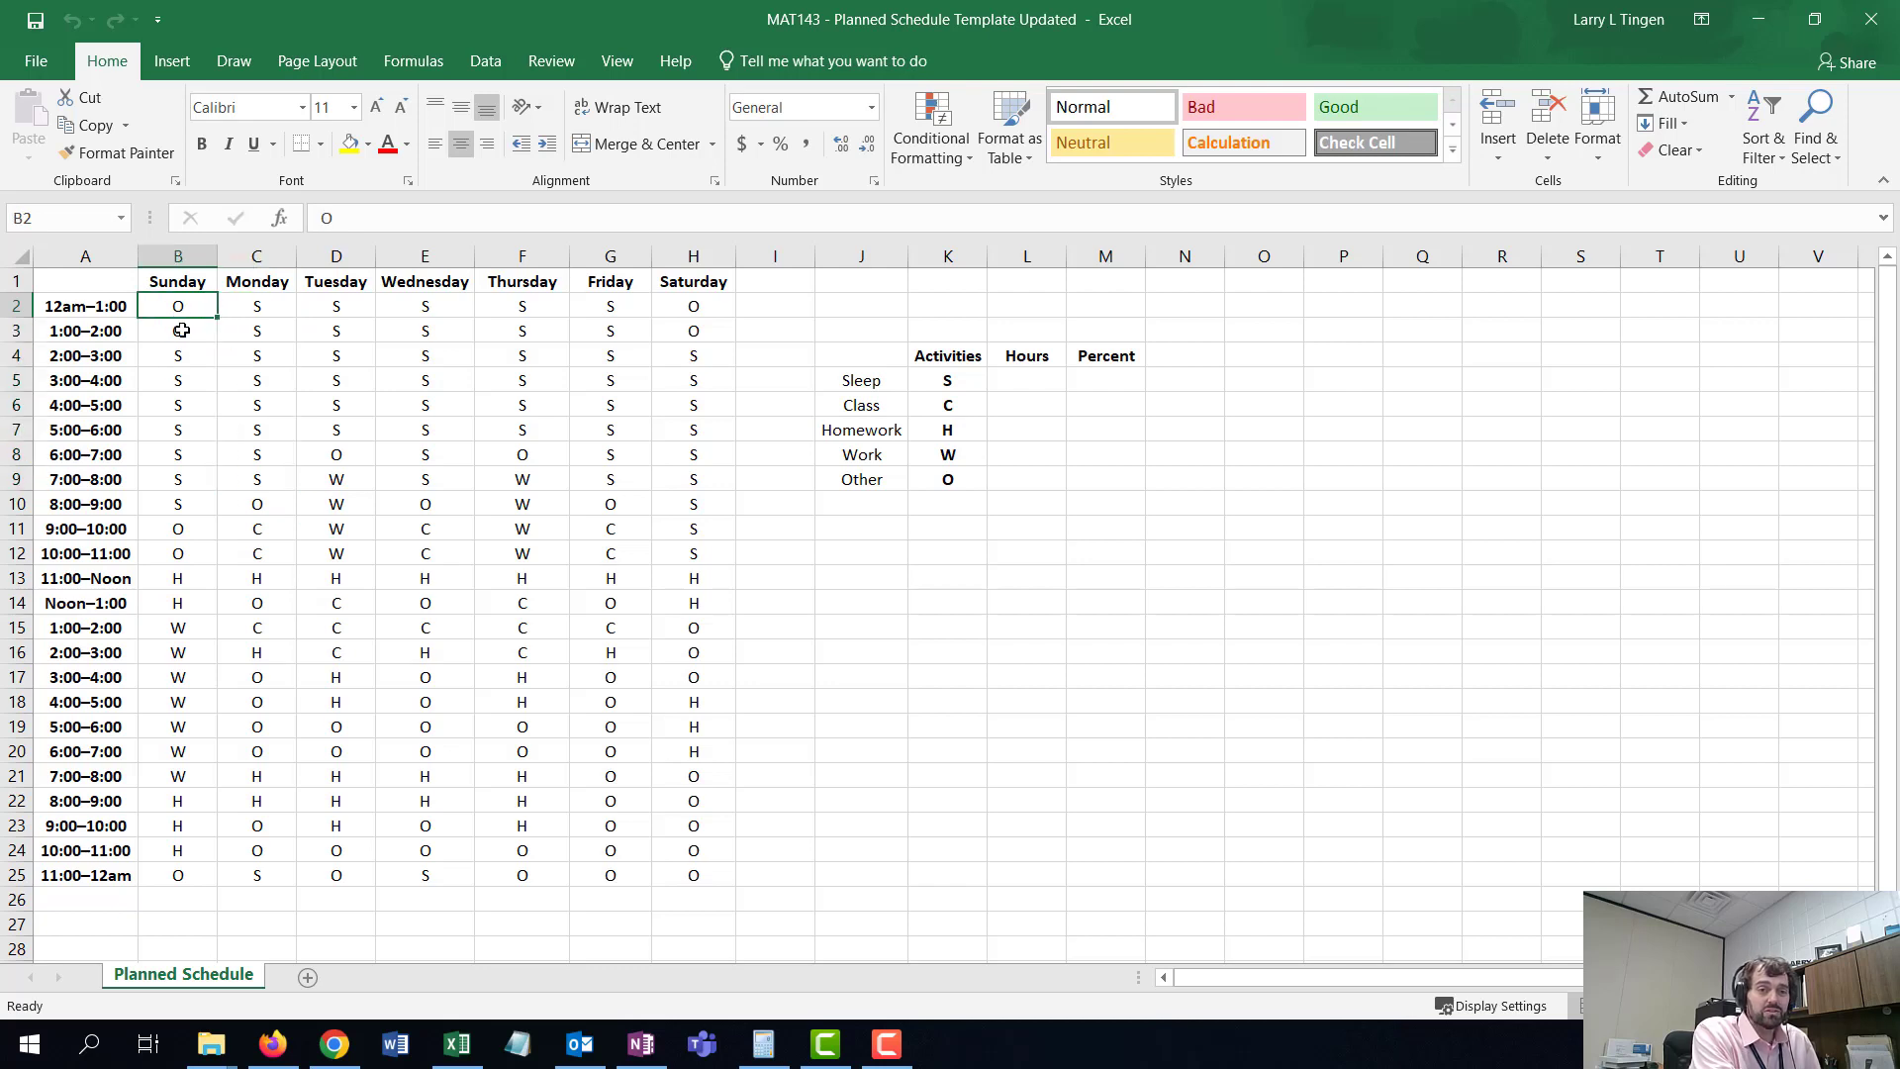
text(S)
click(182, 329)
text(S)
key(Return)
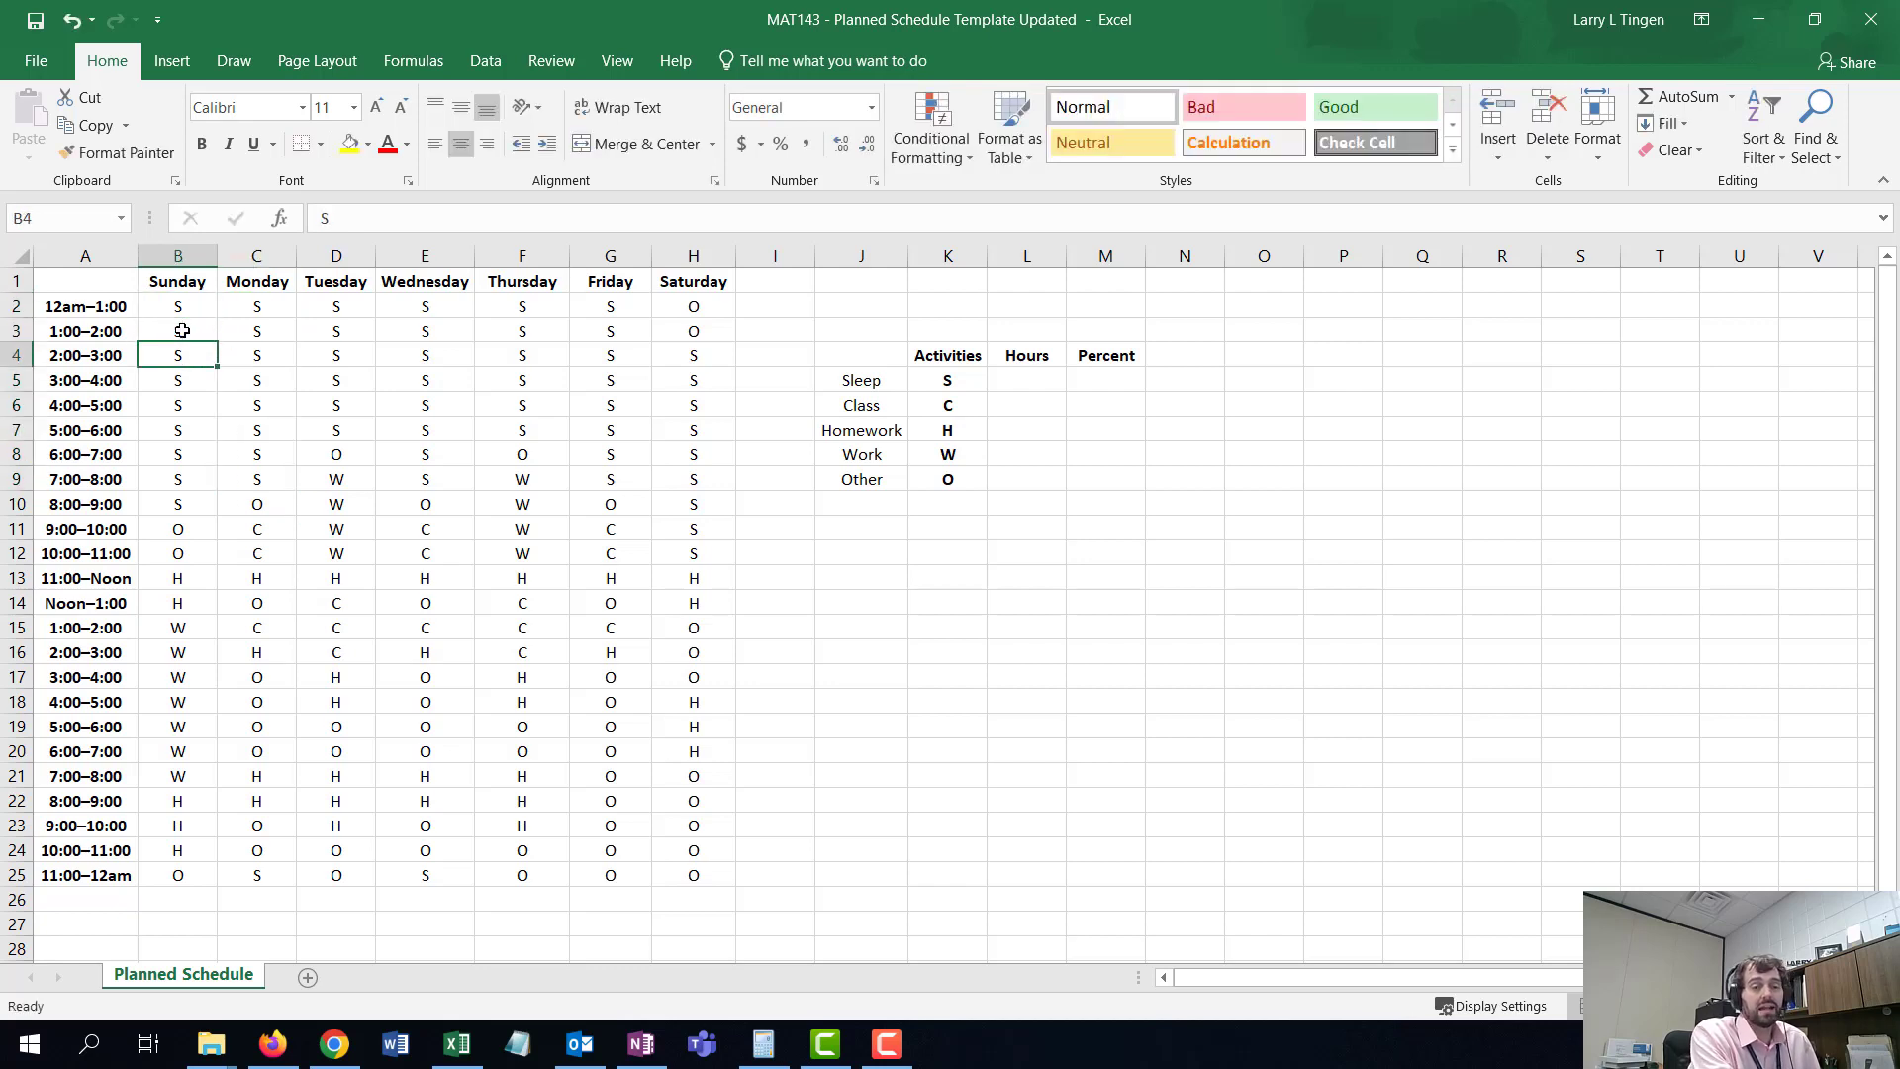
- Set Sunday's 8:00–9:00 slot to O for other
scroll(182, 330, down, 2)
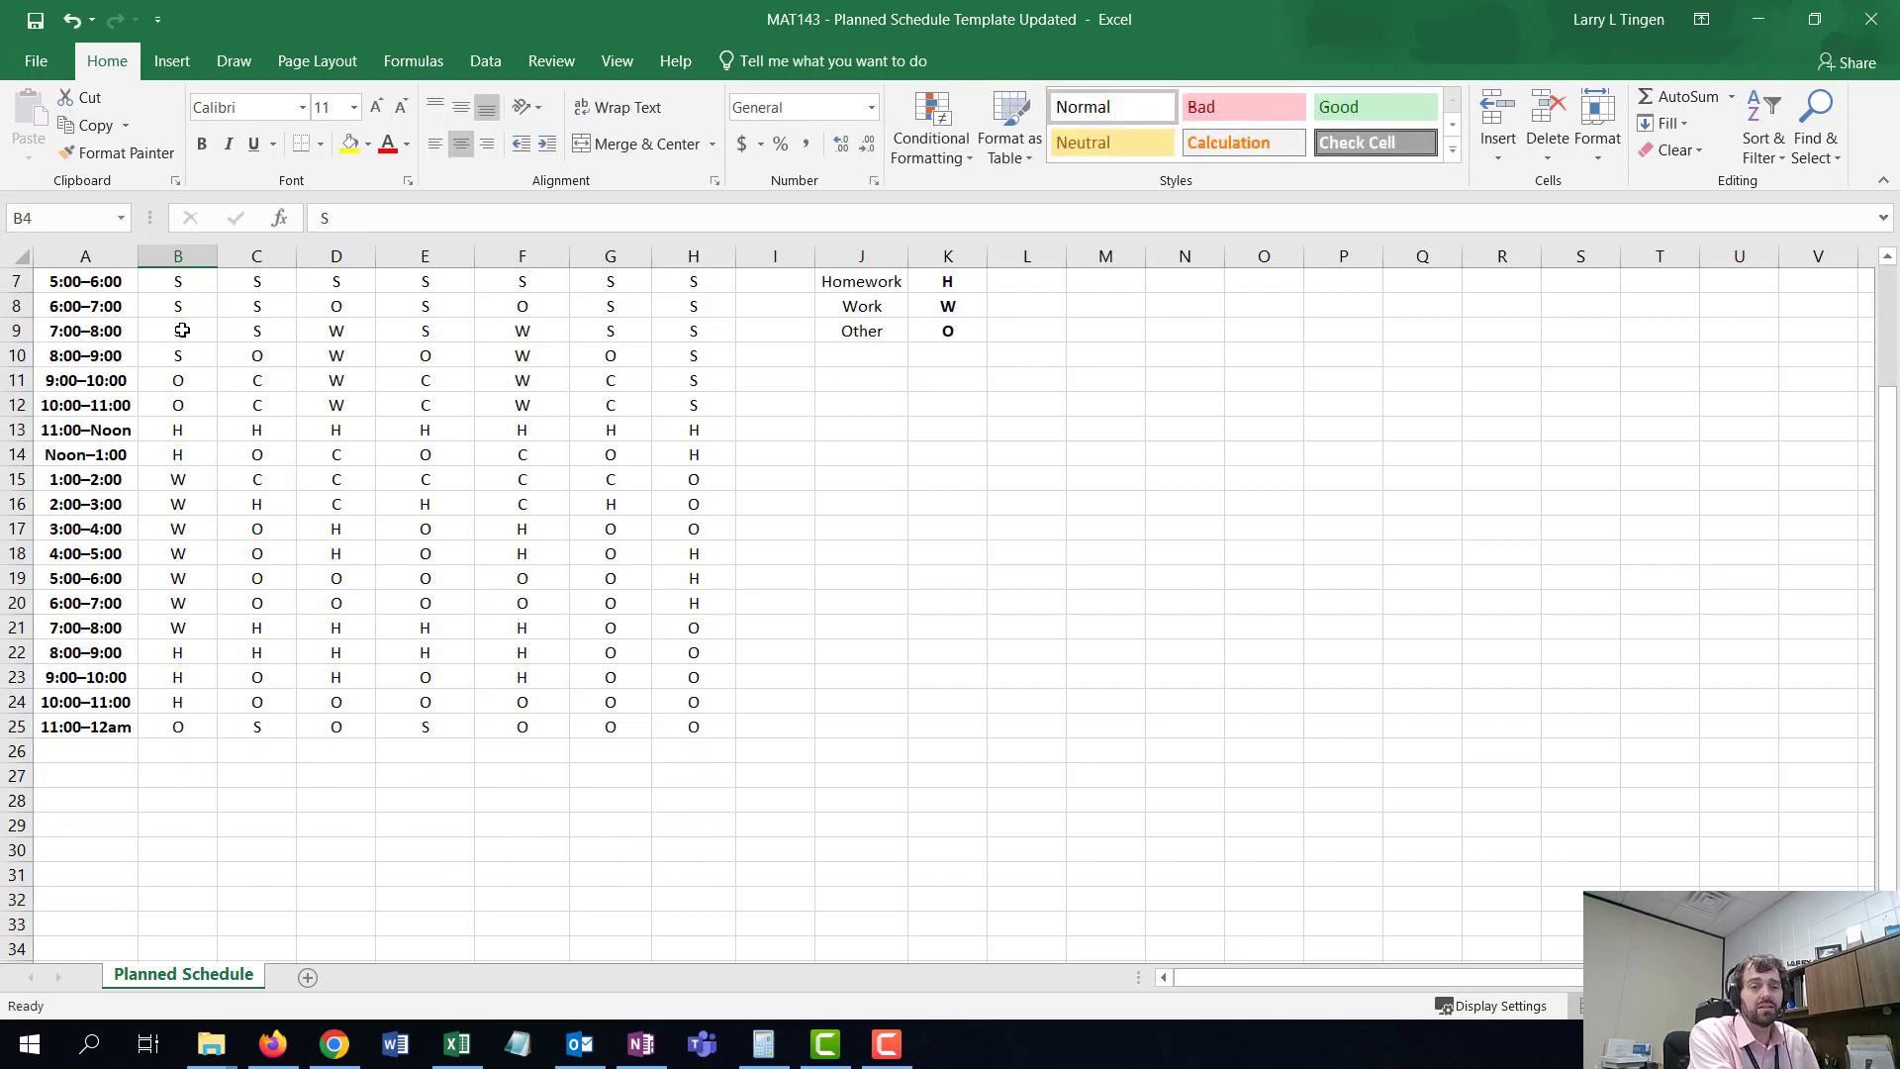
scroll(183, 330, up, 2)
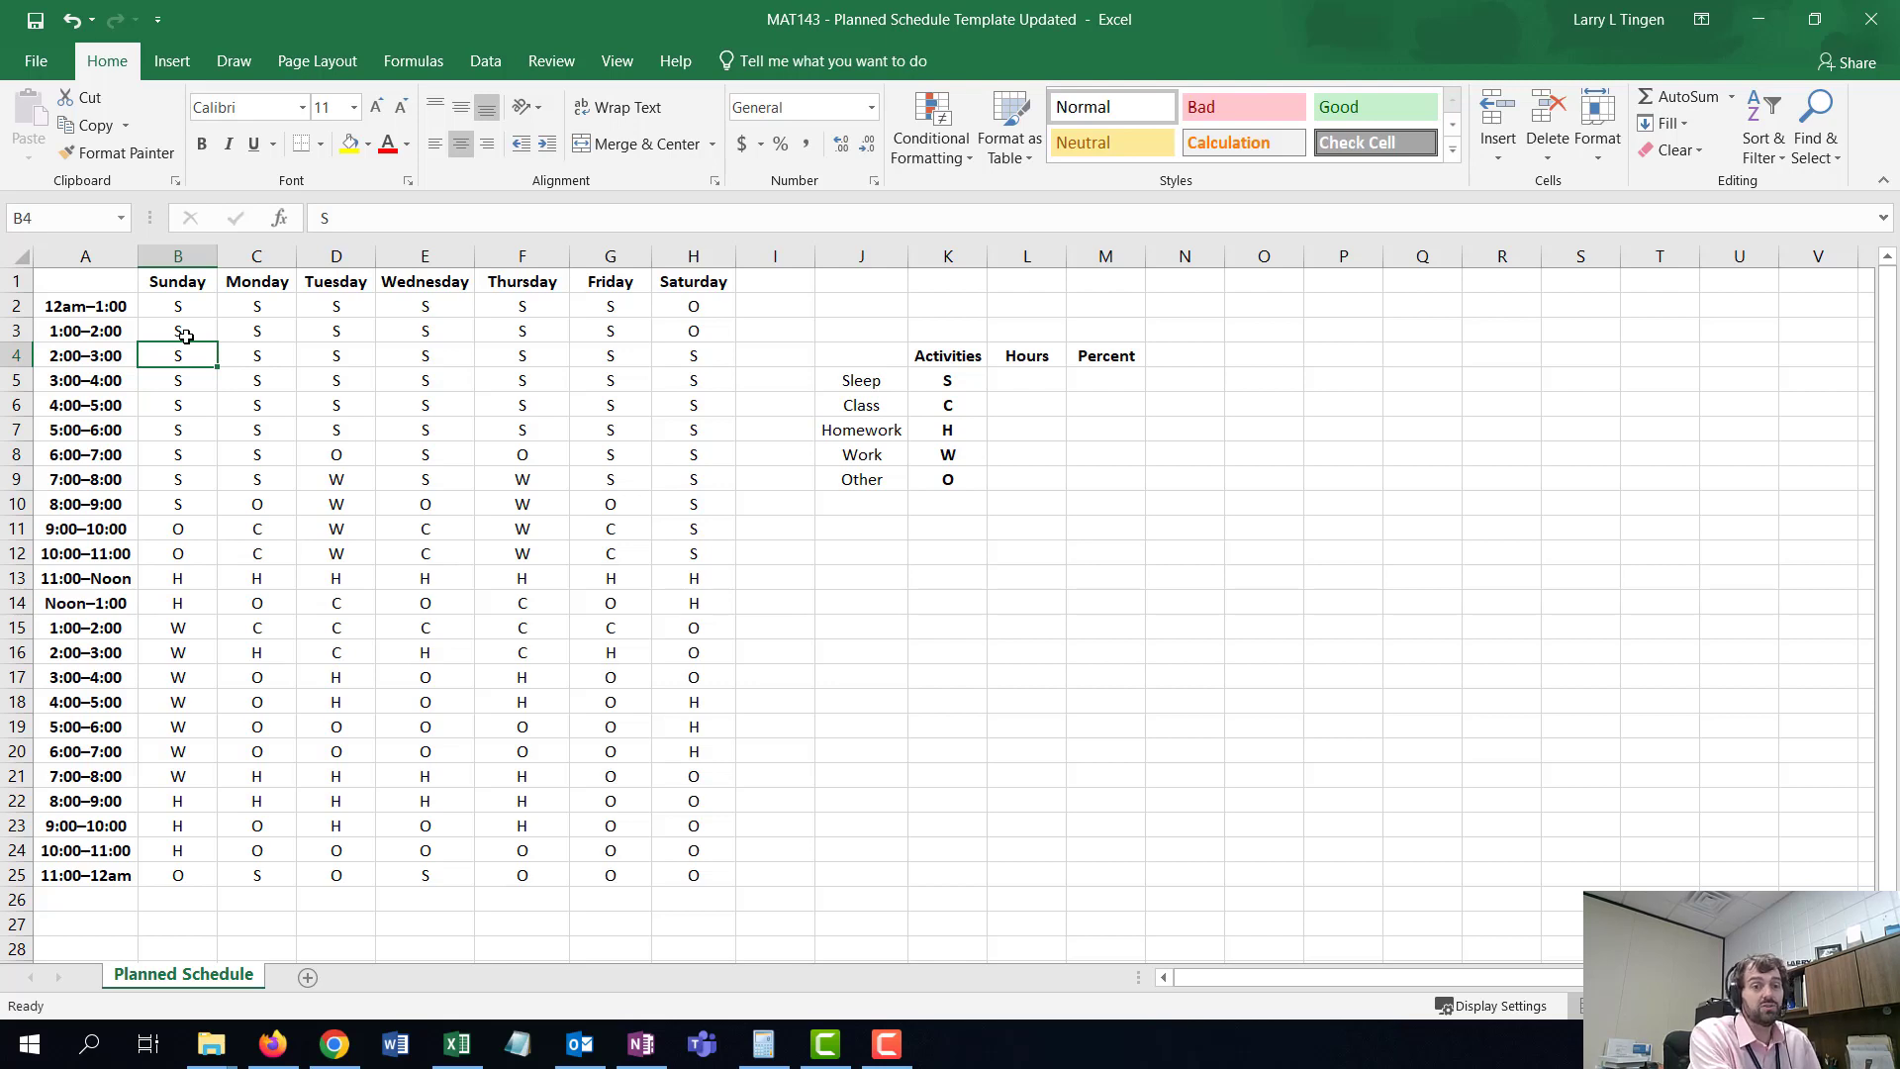
click(184, 511)
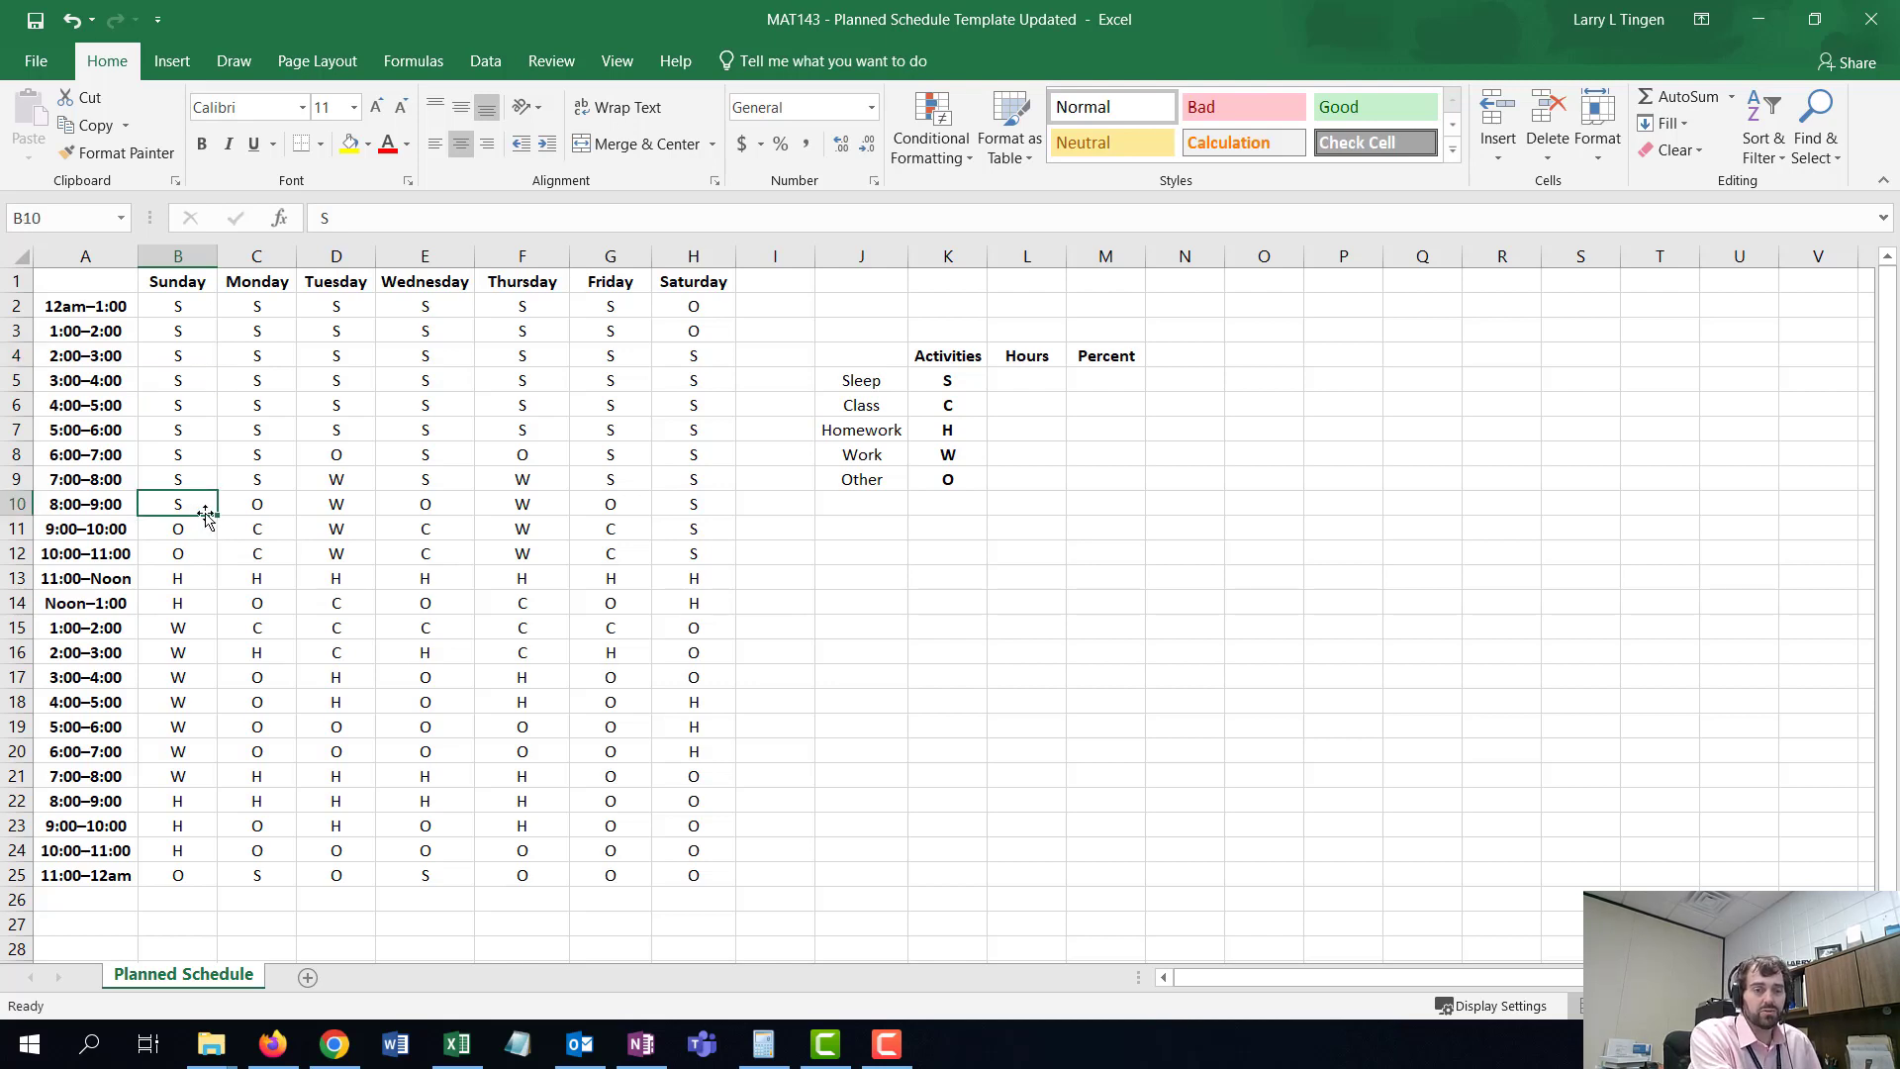
text(o)
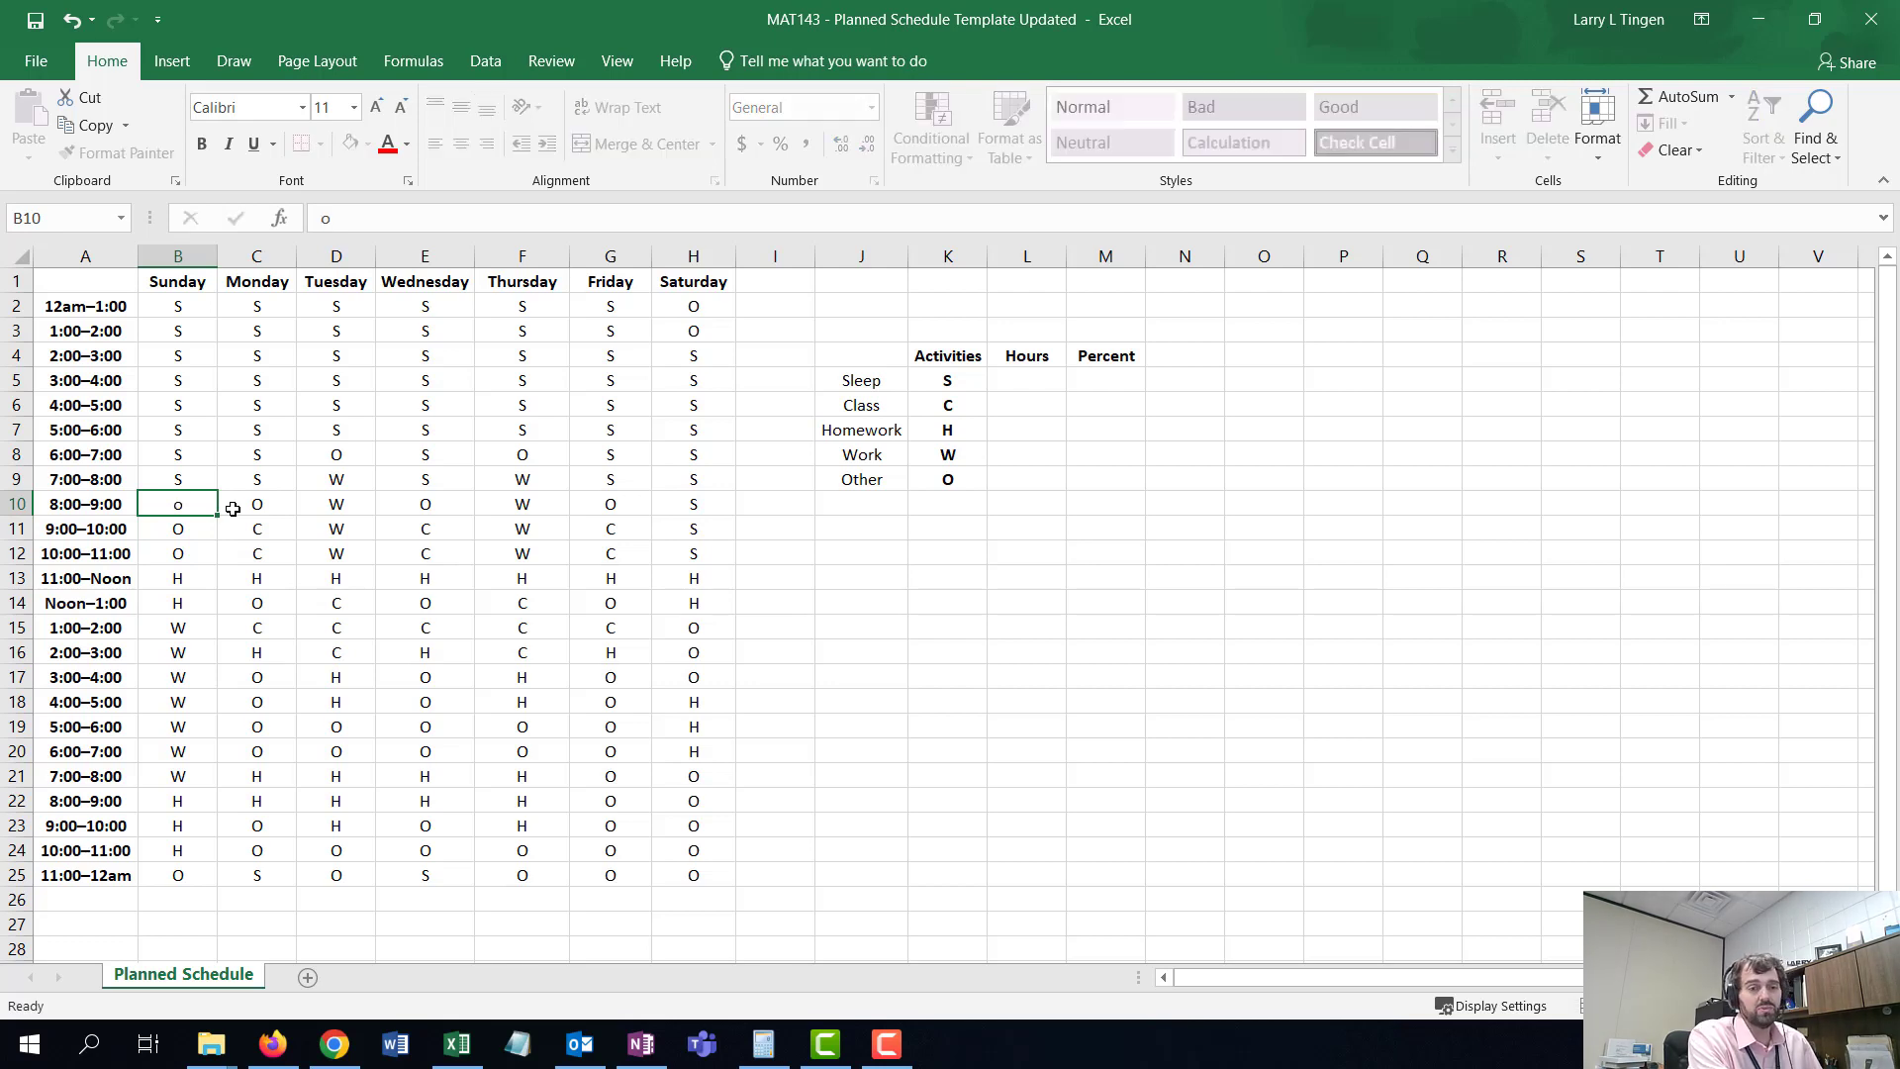
key(Return)
click(173, 506)
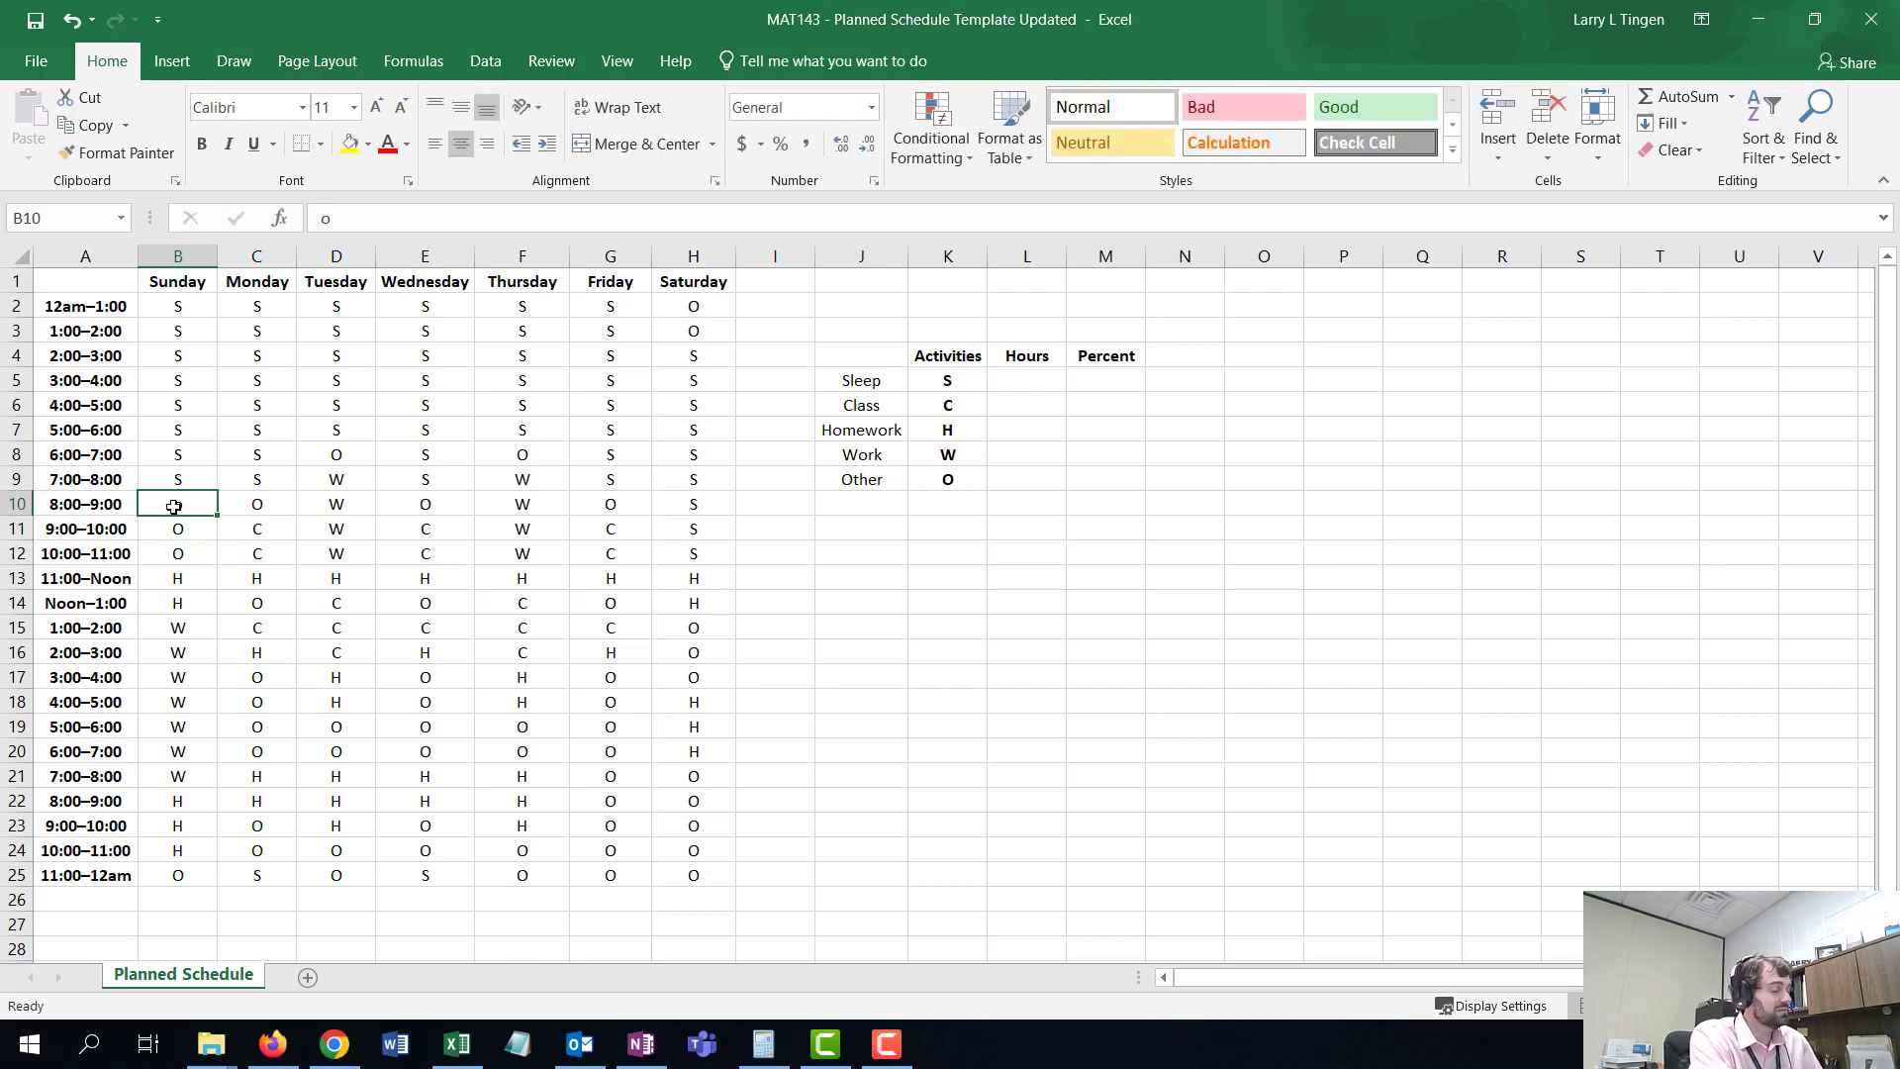
text(o)
key(Return)
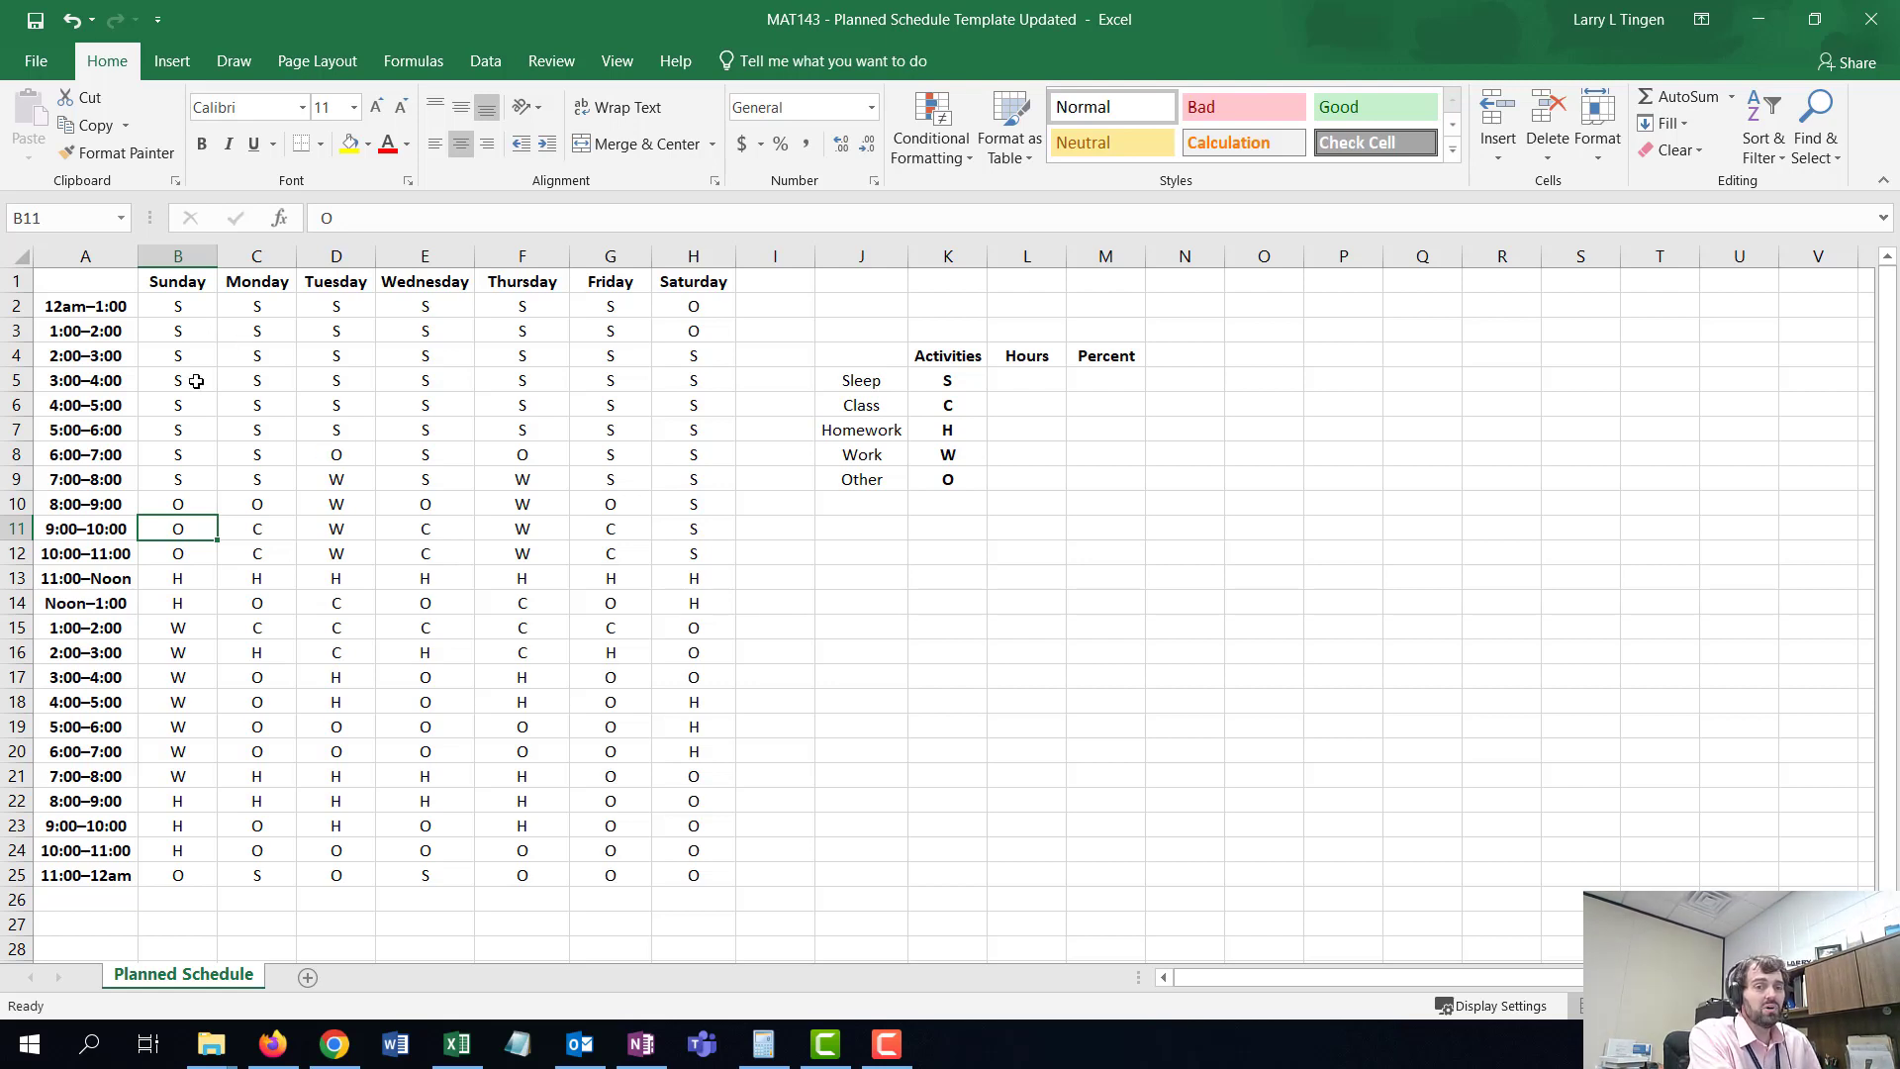
- Set Sunday's 10:00–11:00 and 11:00–12am slots to S
click(167, 458)
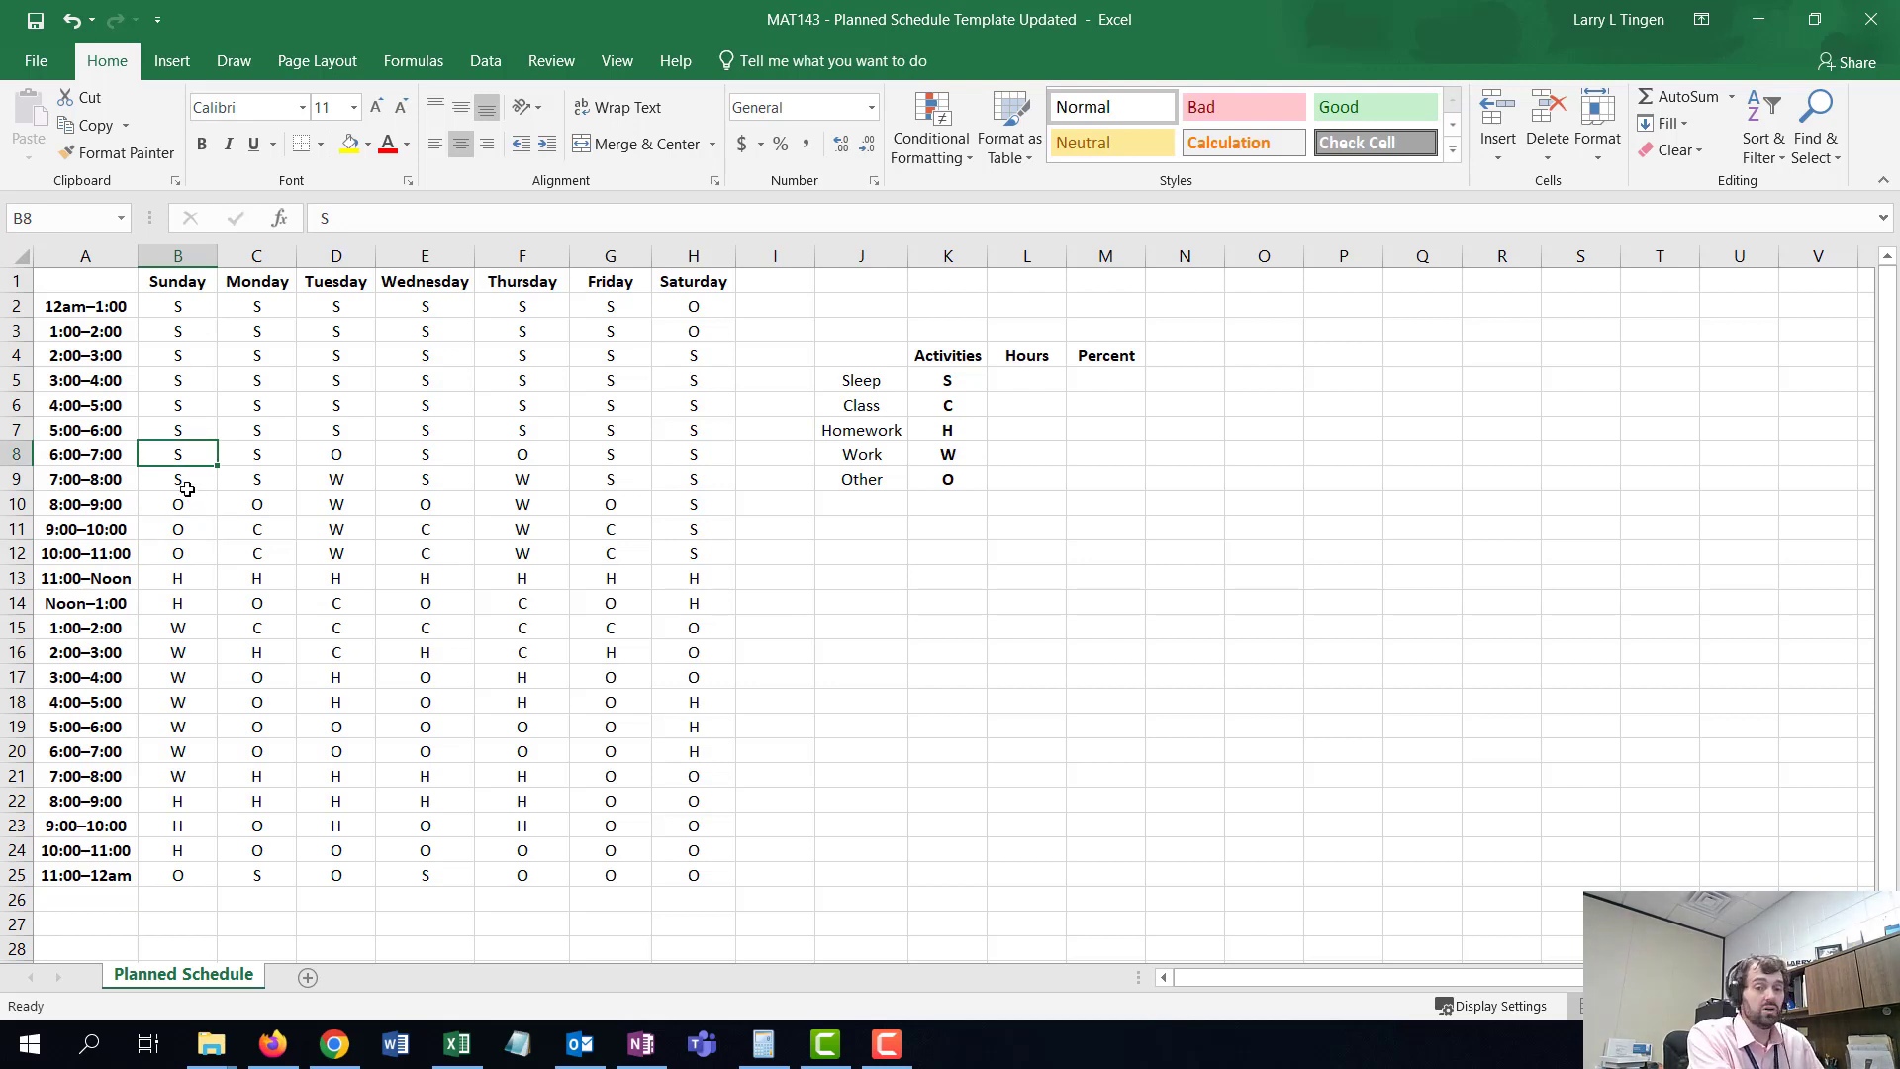
click(179, 850)
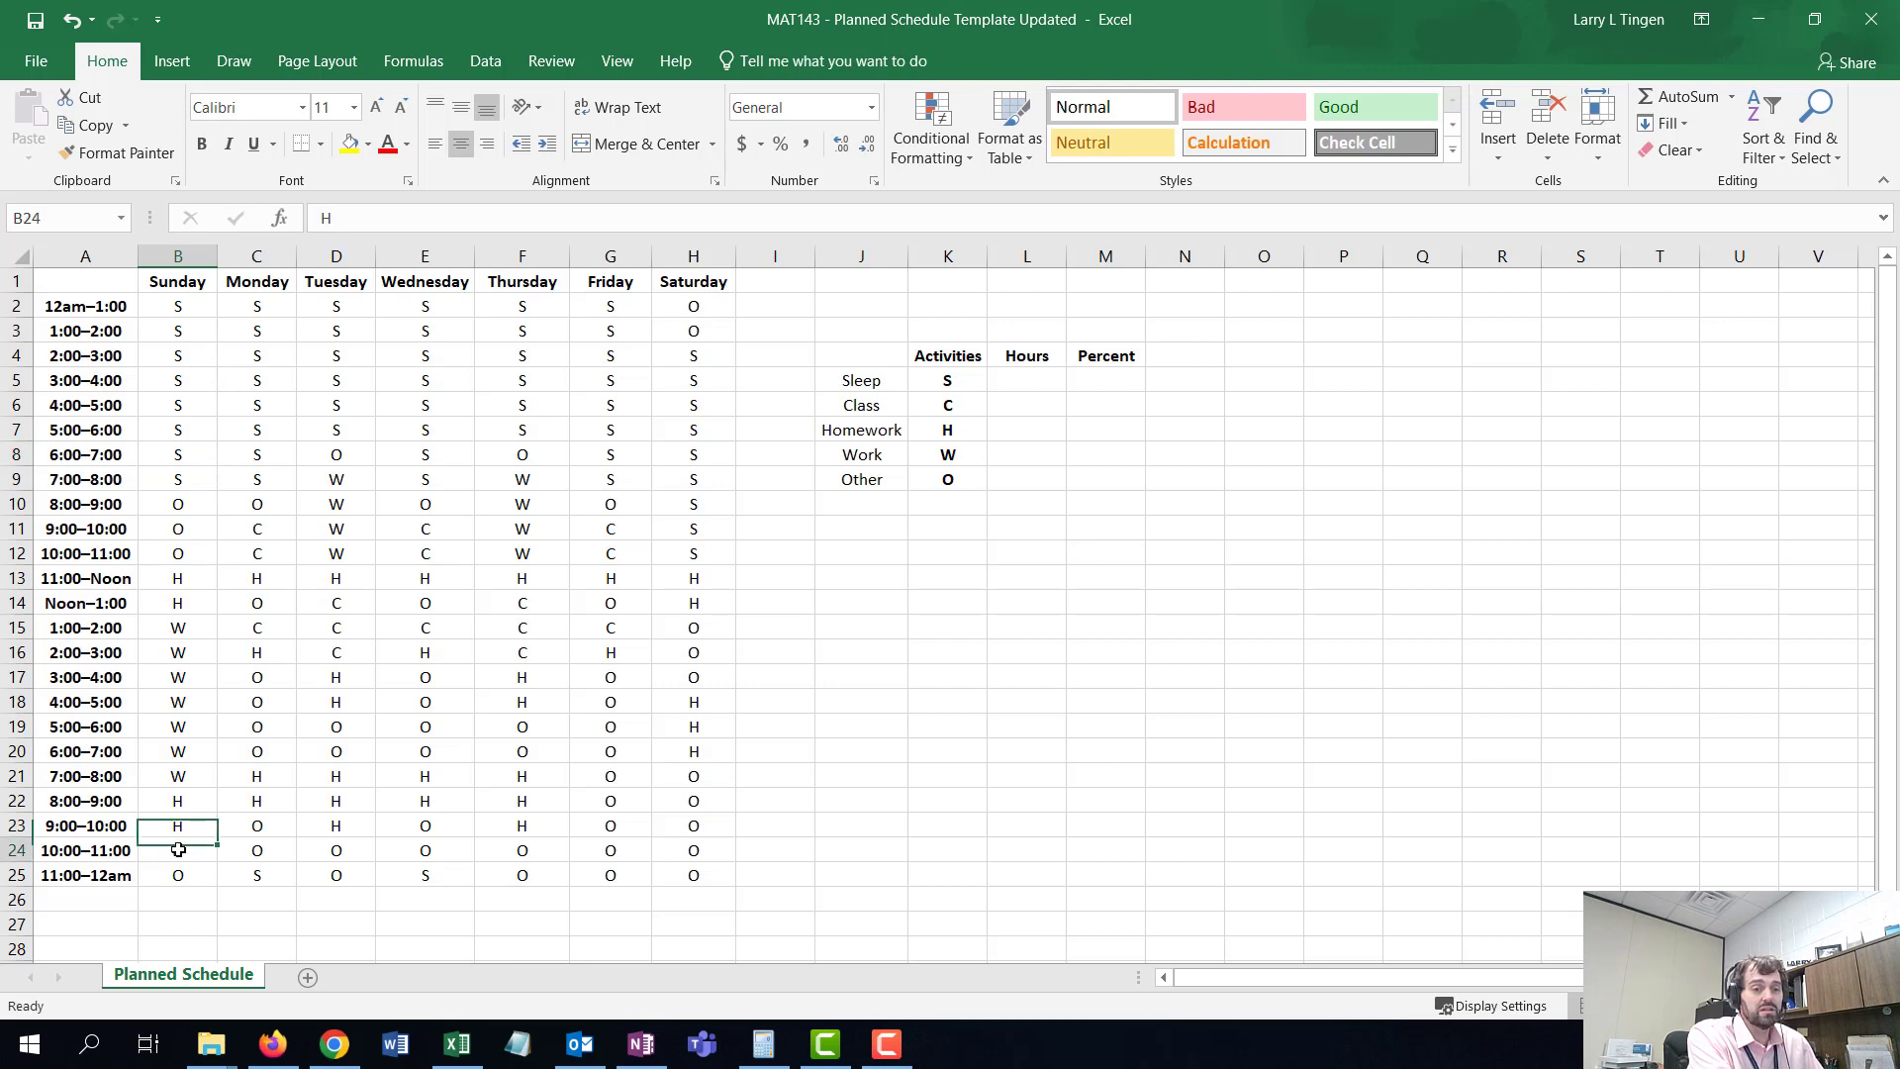
text(S)
key(Return)
text(S)
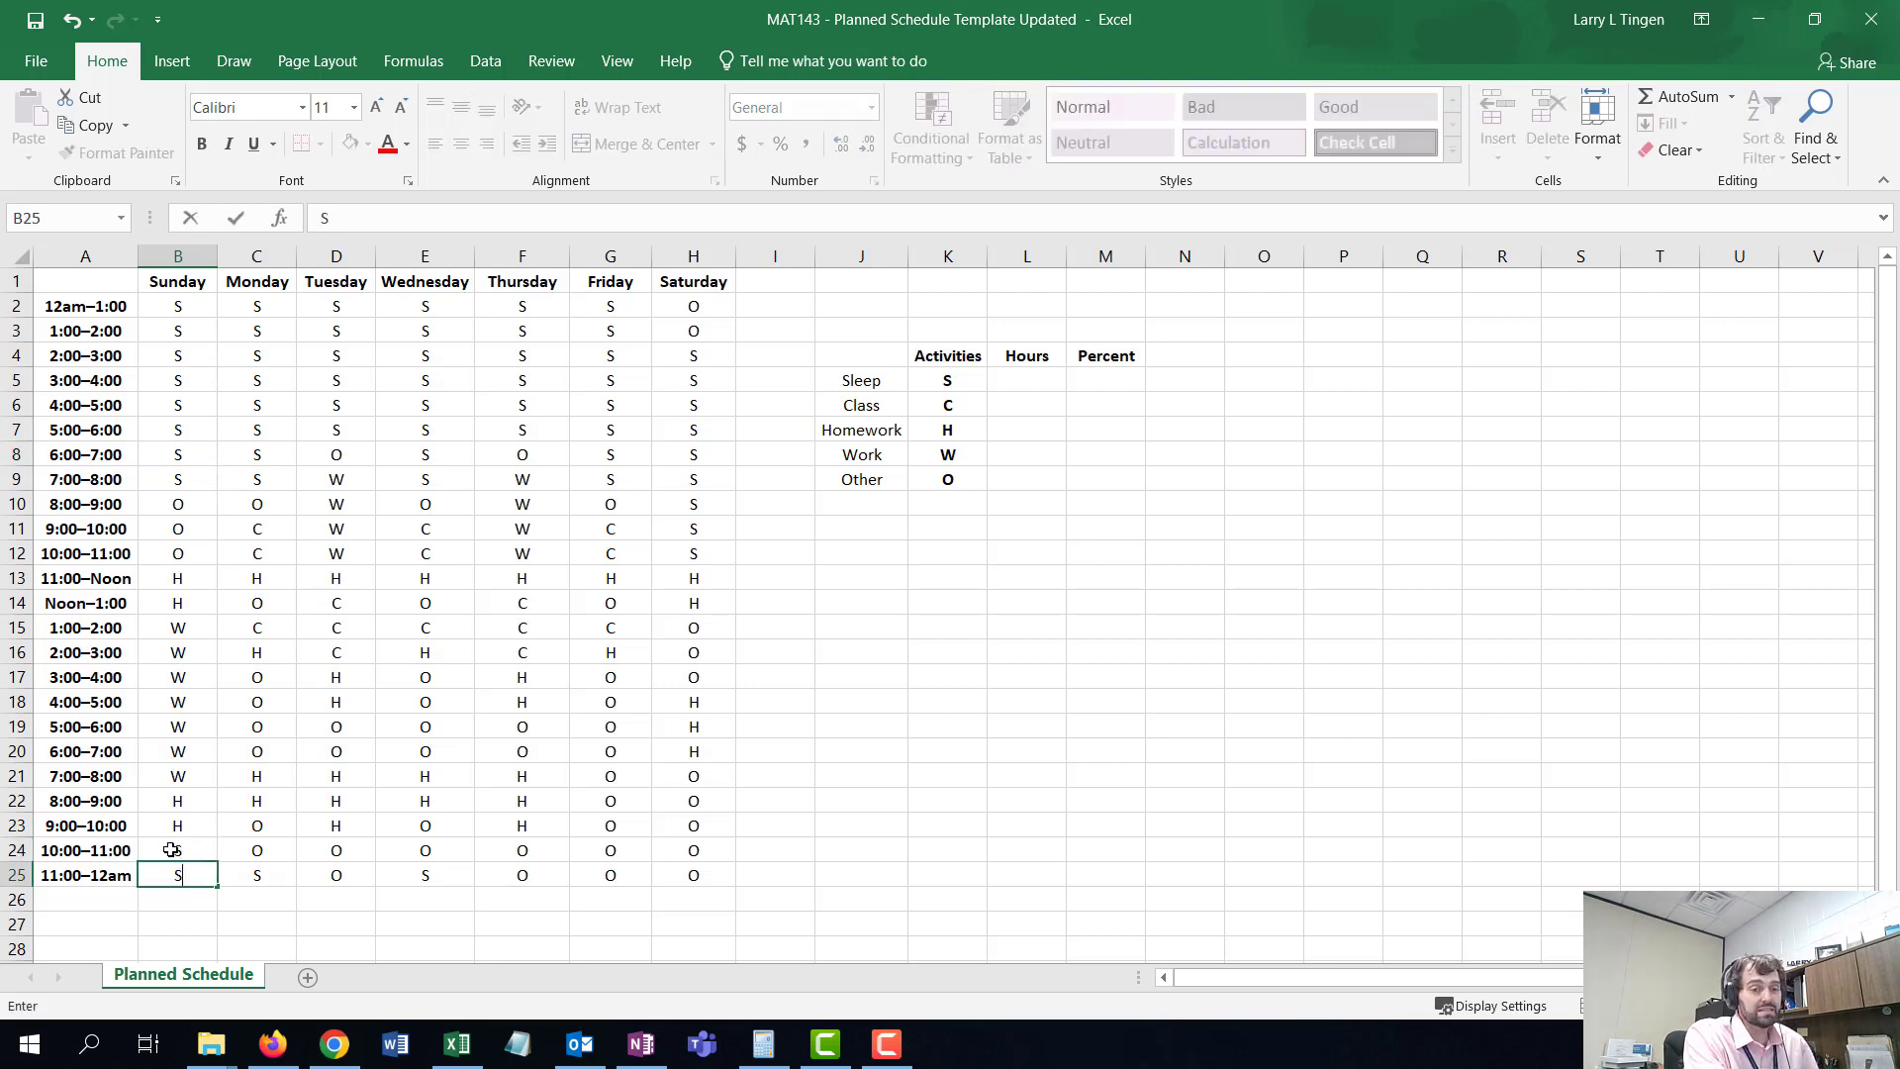
key(Return)
- Set the Monday and Tuesday 10:00–11:00 and 11:00–12am slots to S
click(281, 853)
text(S)
key(Return)
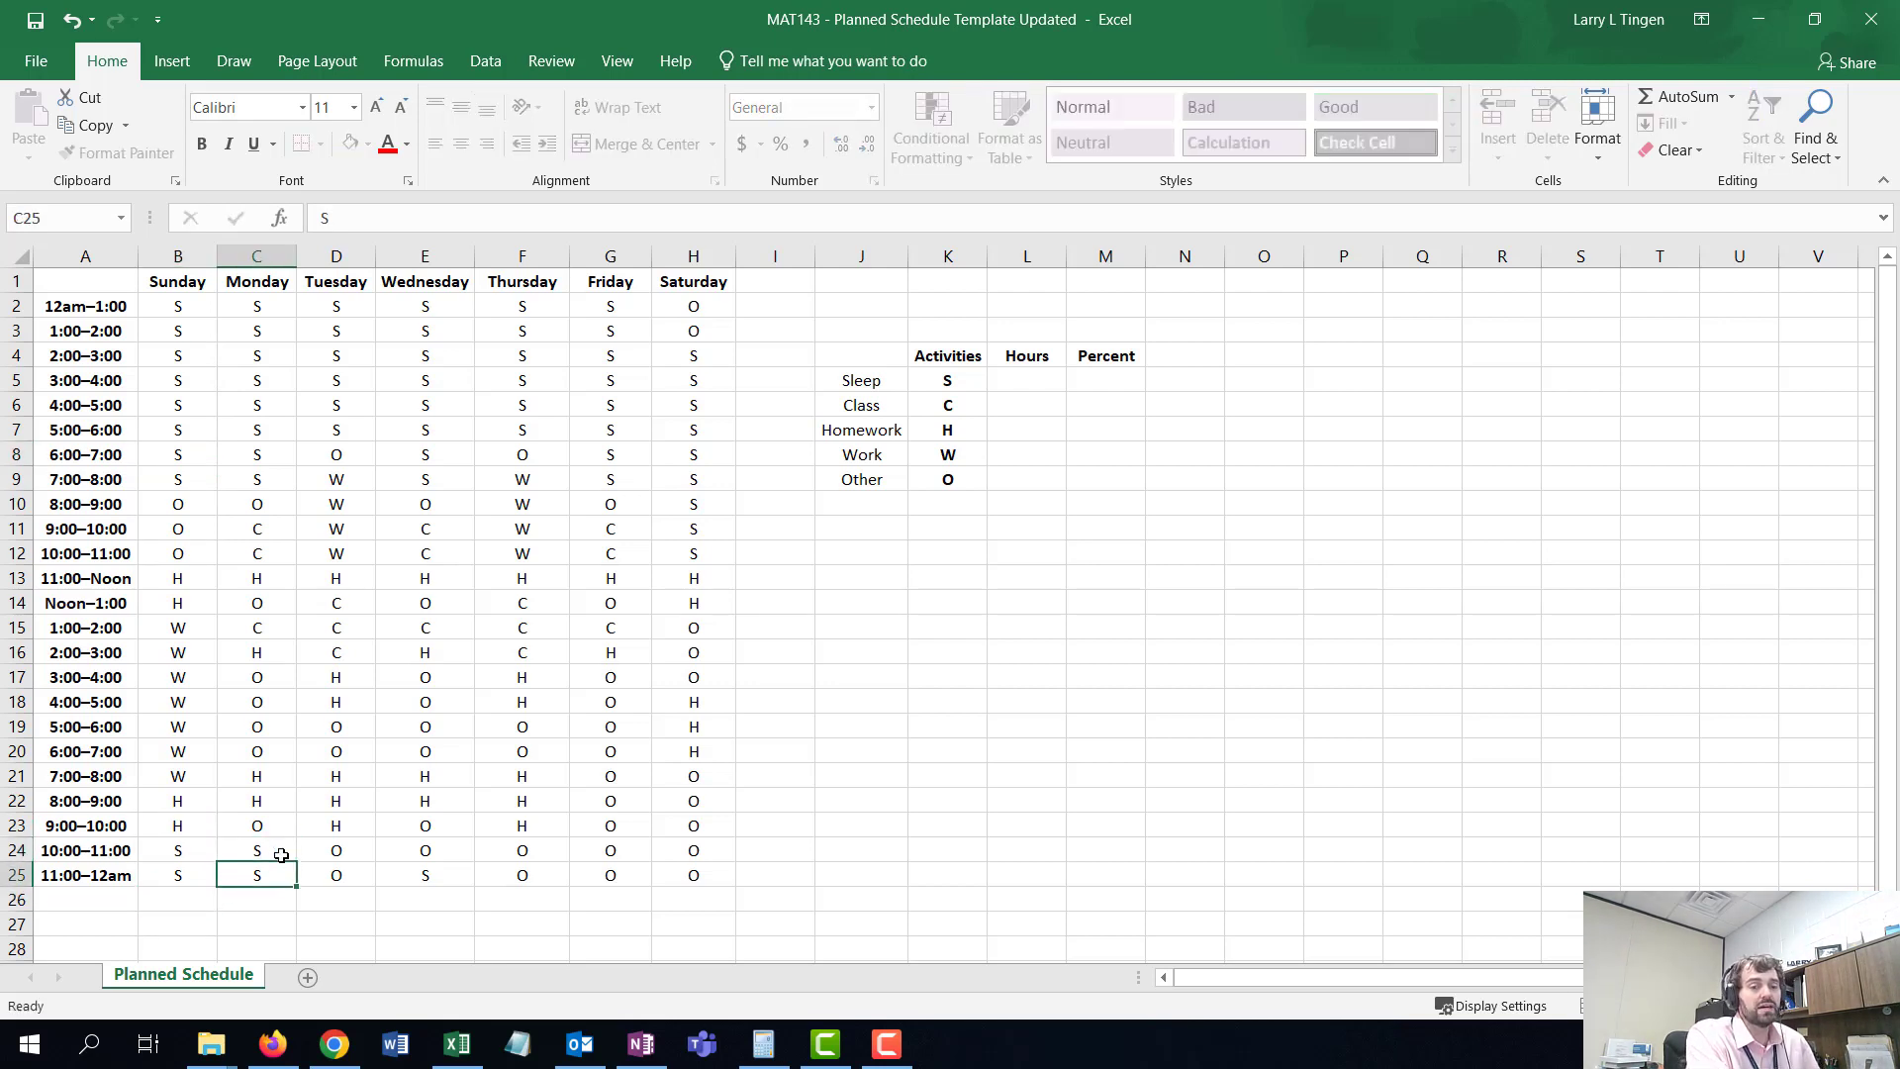
click(322, 846)
text(S)
key(Return)
text(S)
key(Return)
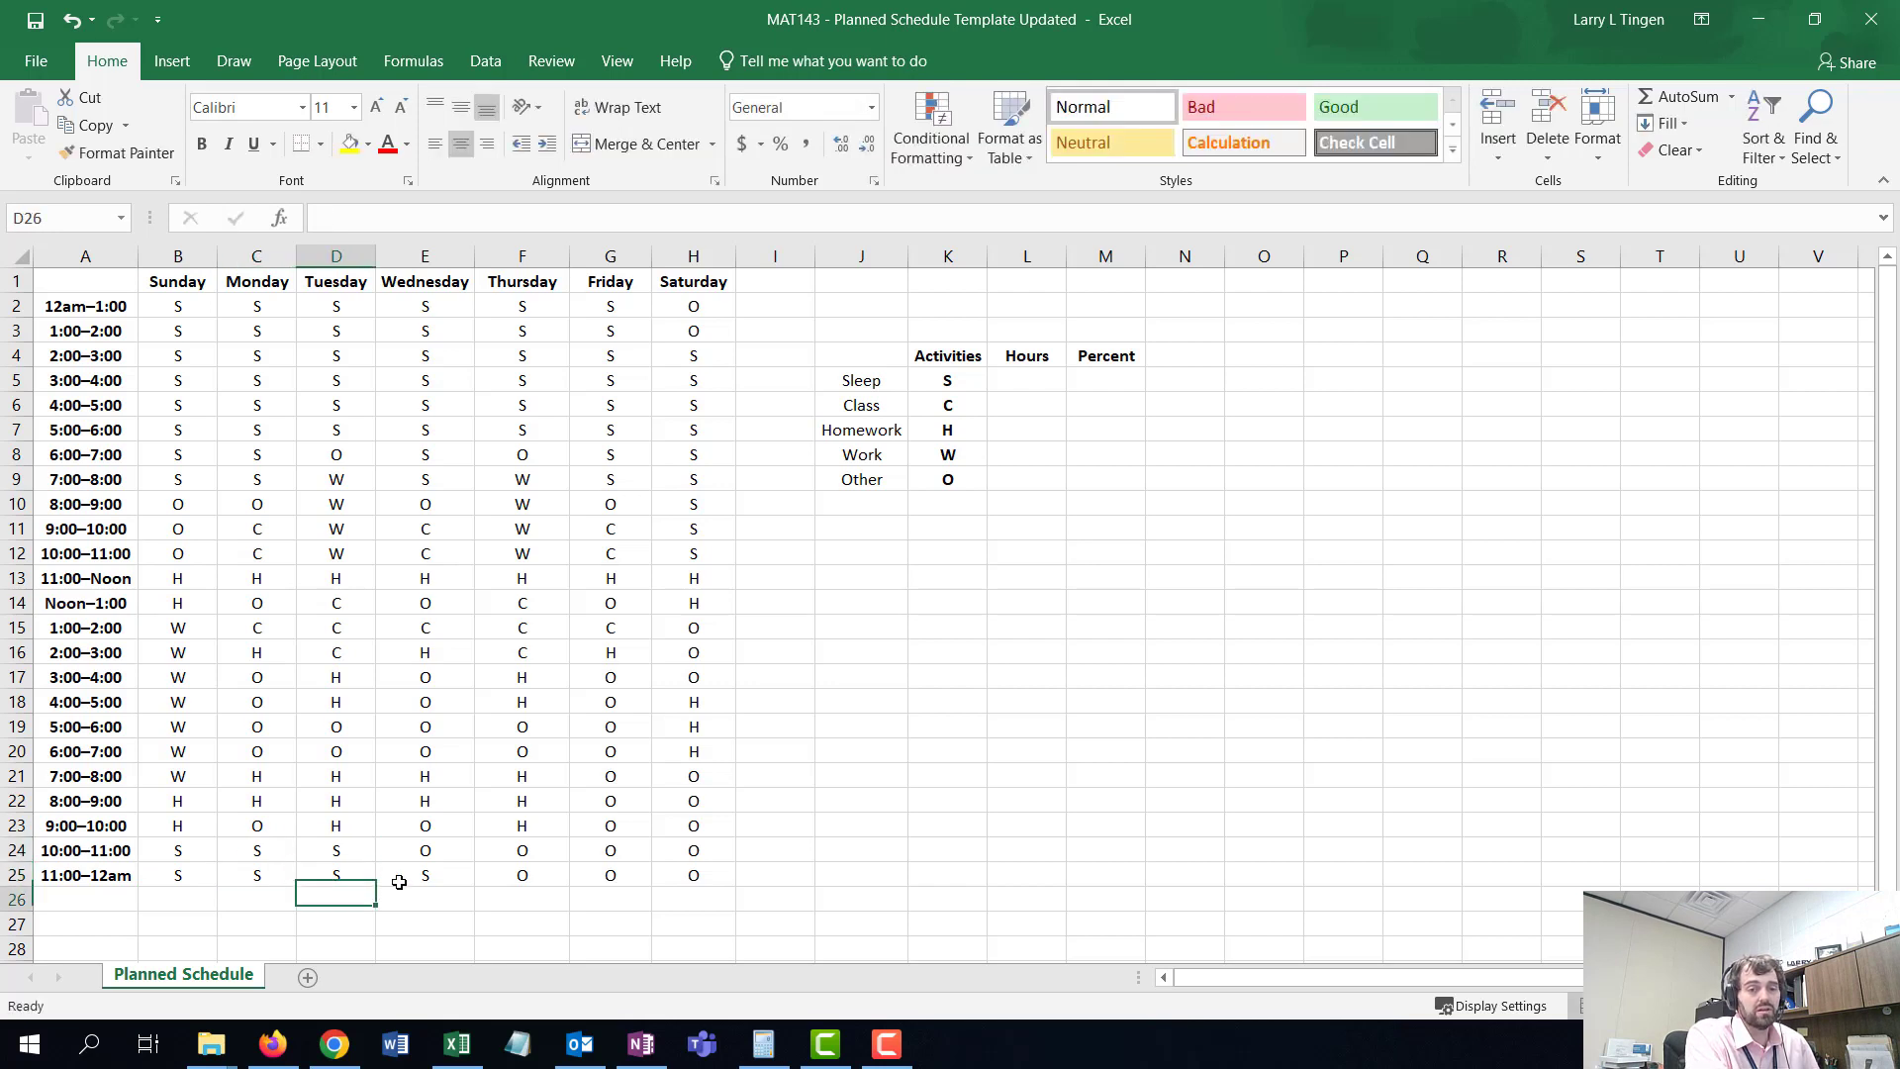
- Set the Wednesday and Thursday 10:00–11:00 and 11:00–12am slots to S
click(411, 851)
text(S)
key(Return)
text(S)
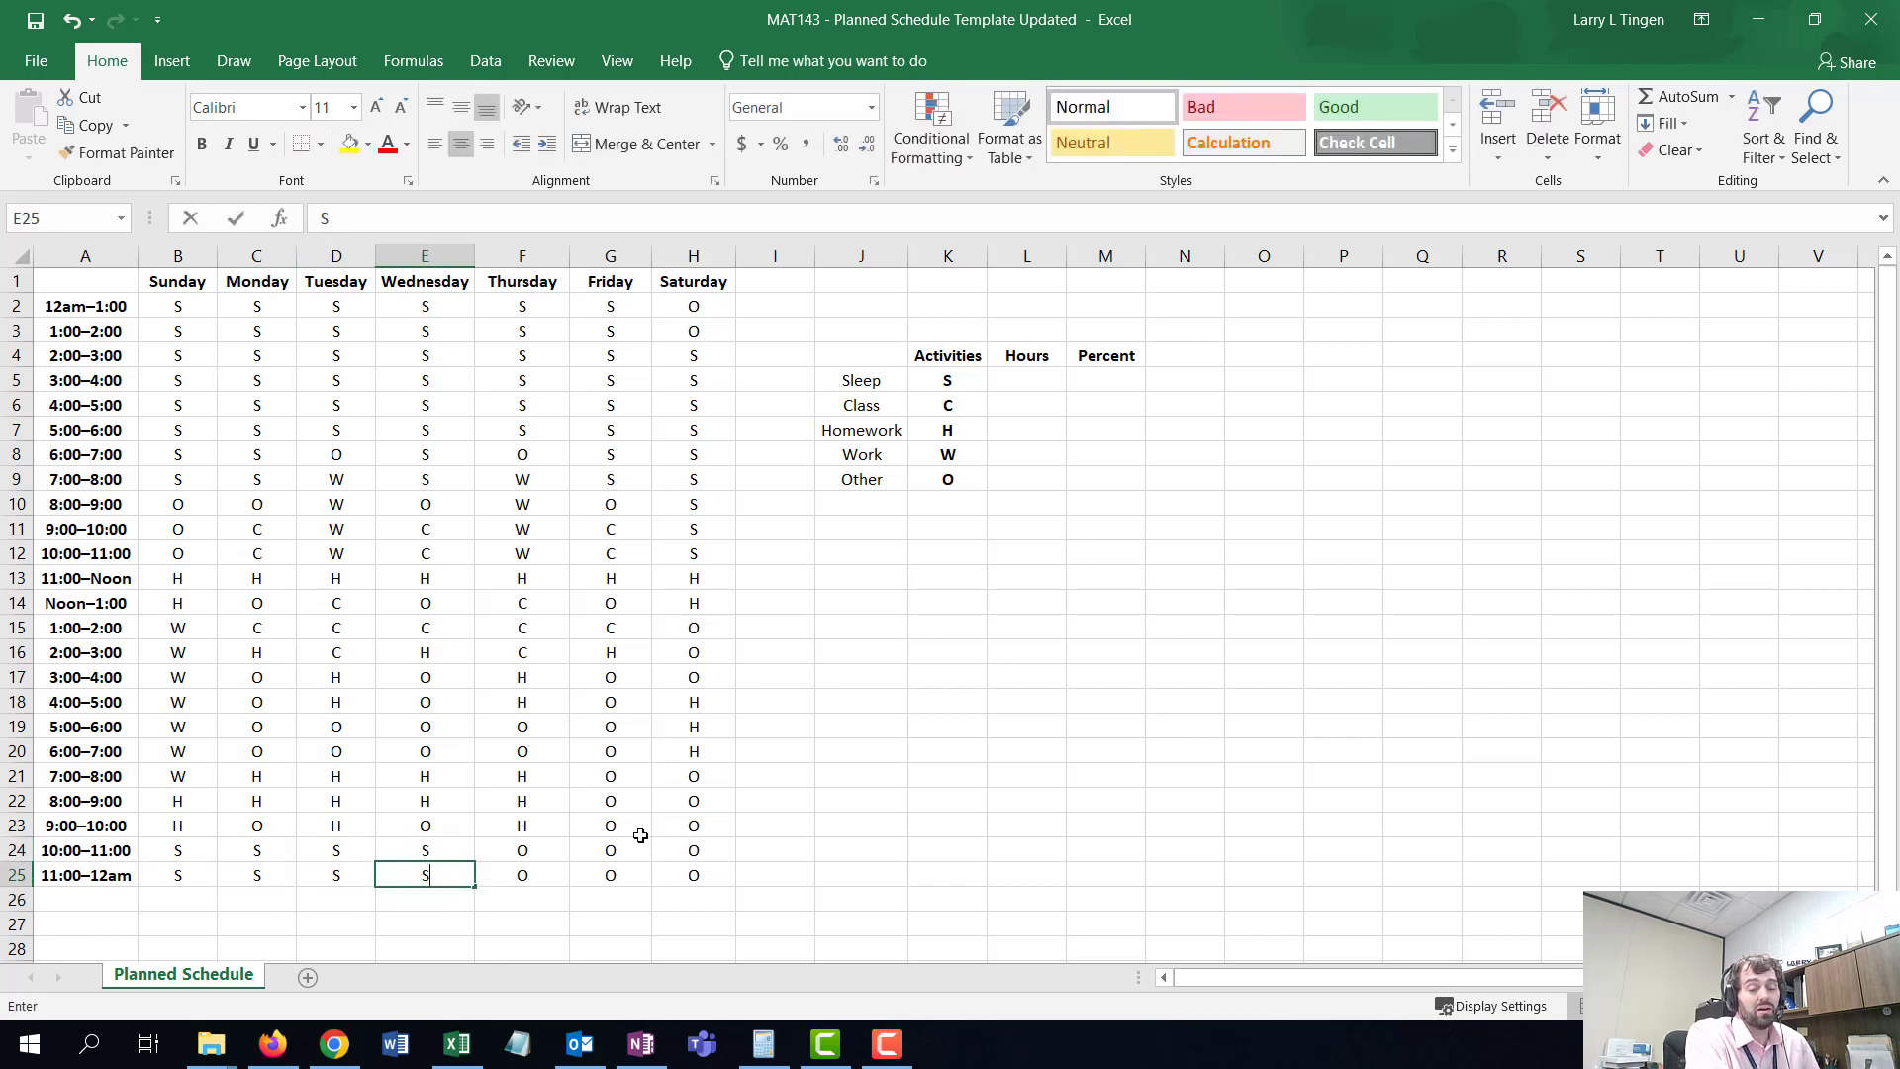
key(Return)
click(550, 846)
text(S)
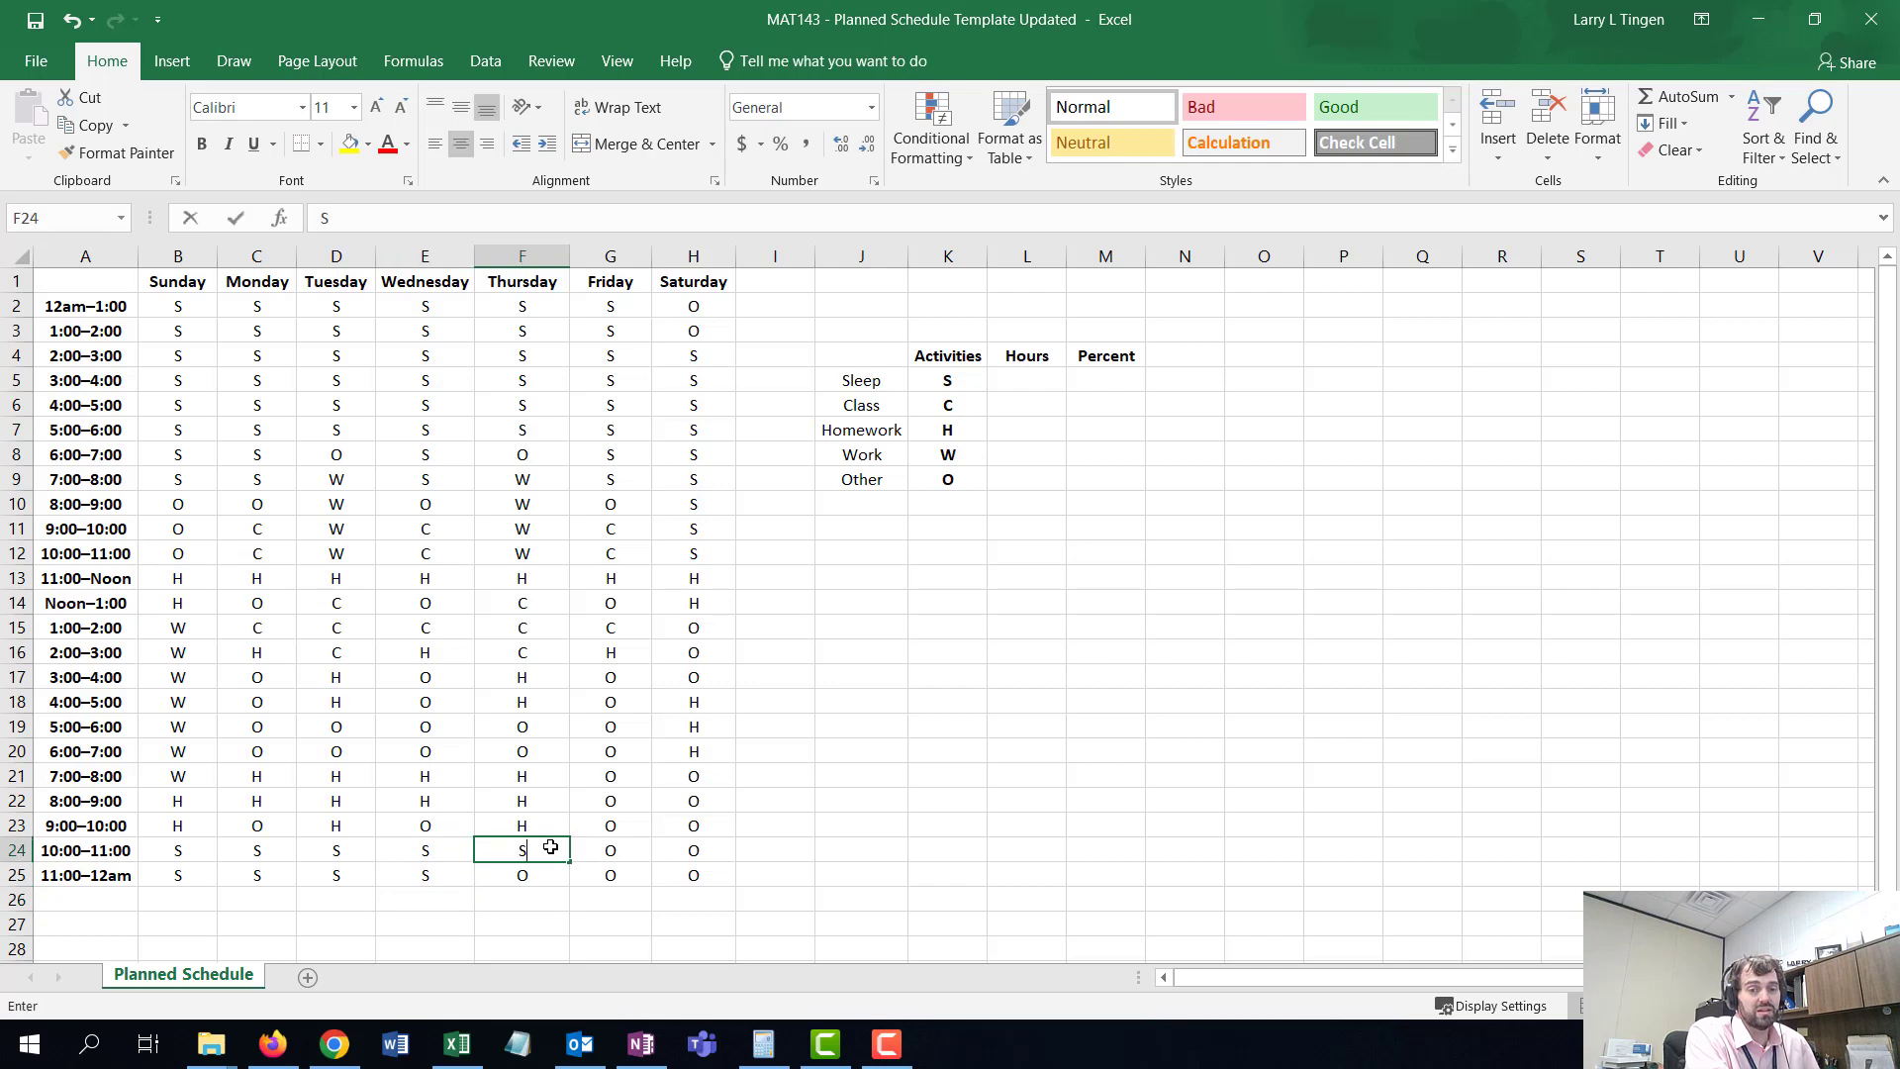
key(Return)
text(S)
key(Return)
- Set the Friday and Saturday 10:00–11:00 and 11:00–12am slots to S
click(613, 848)
text(S)
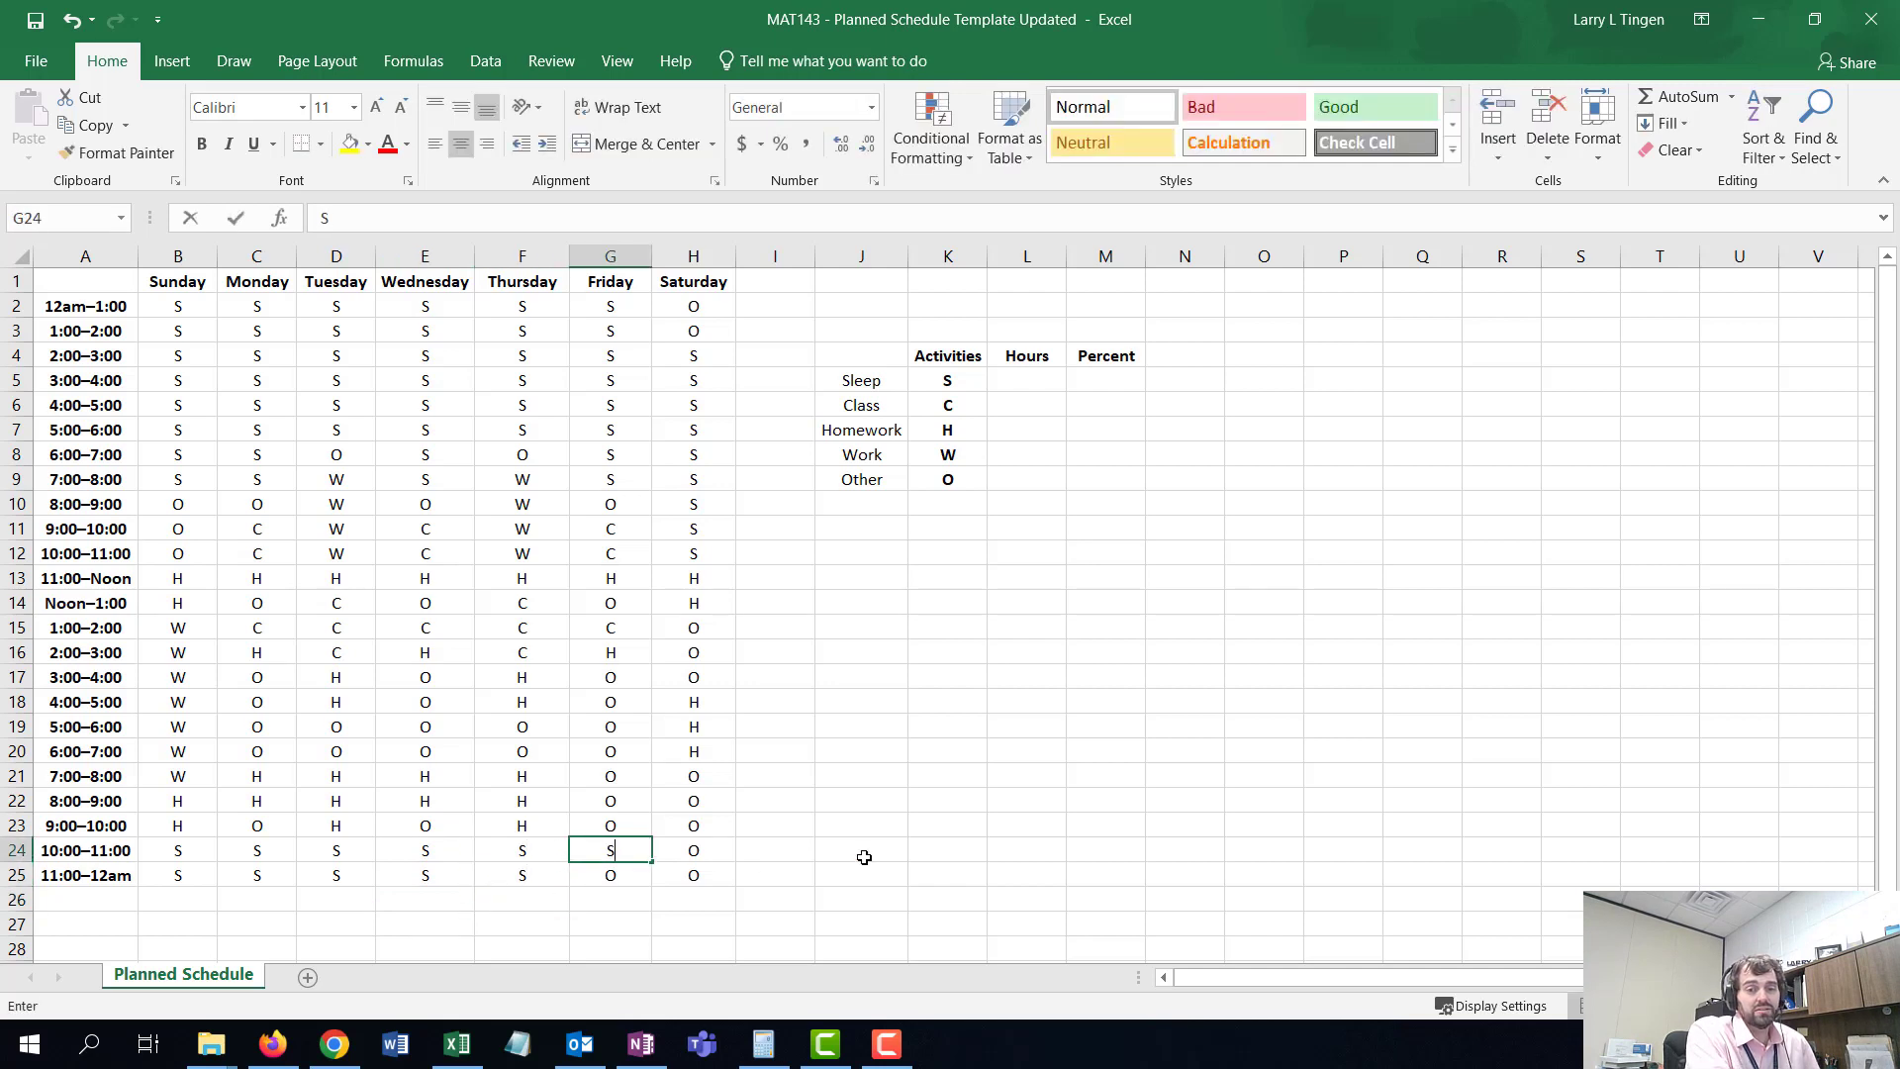
key(Return)
text(S)
key(Return)
click(707, 846)
text(S)
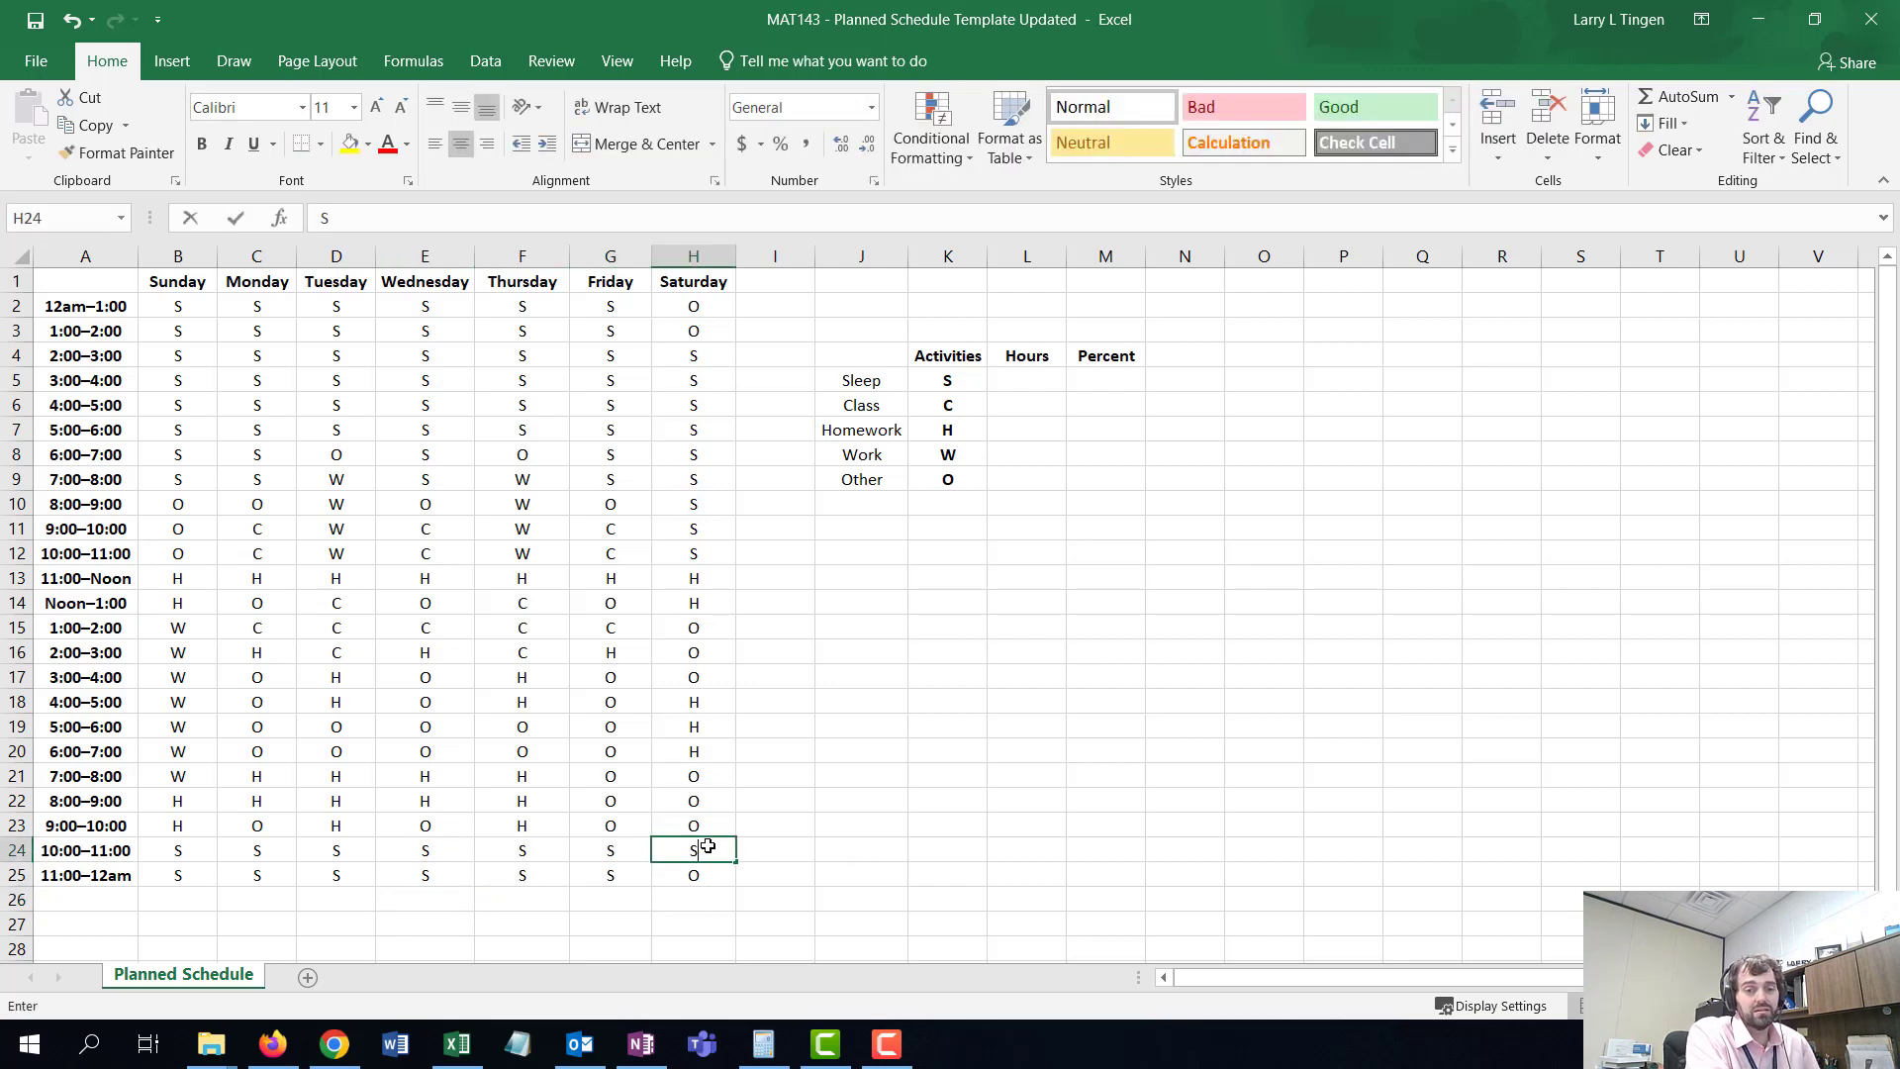
key(Return)
text(S)
key(Return)
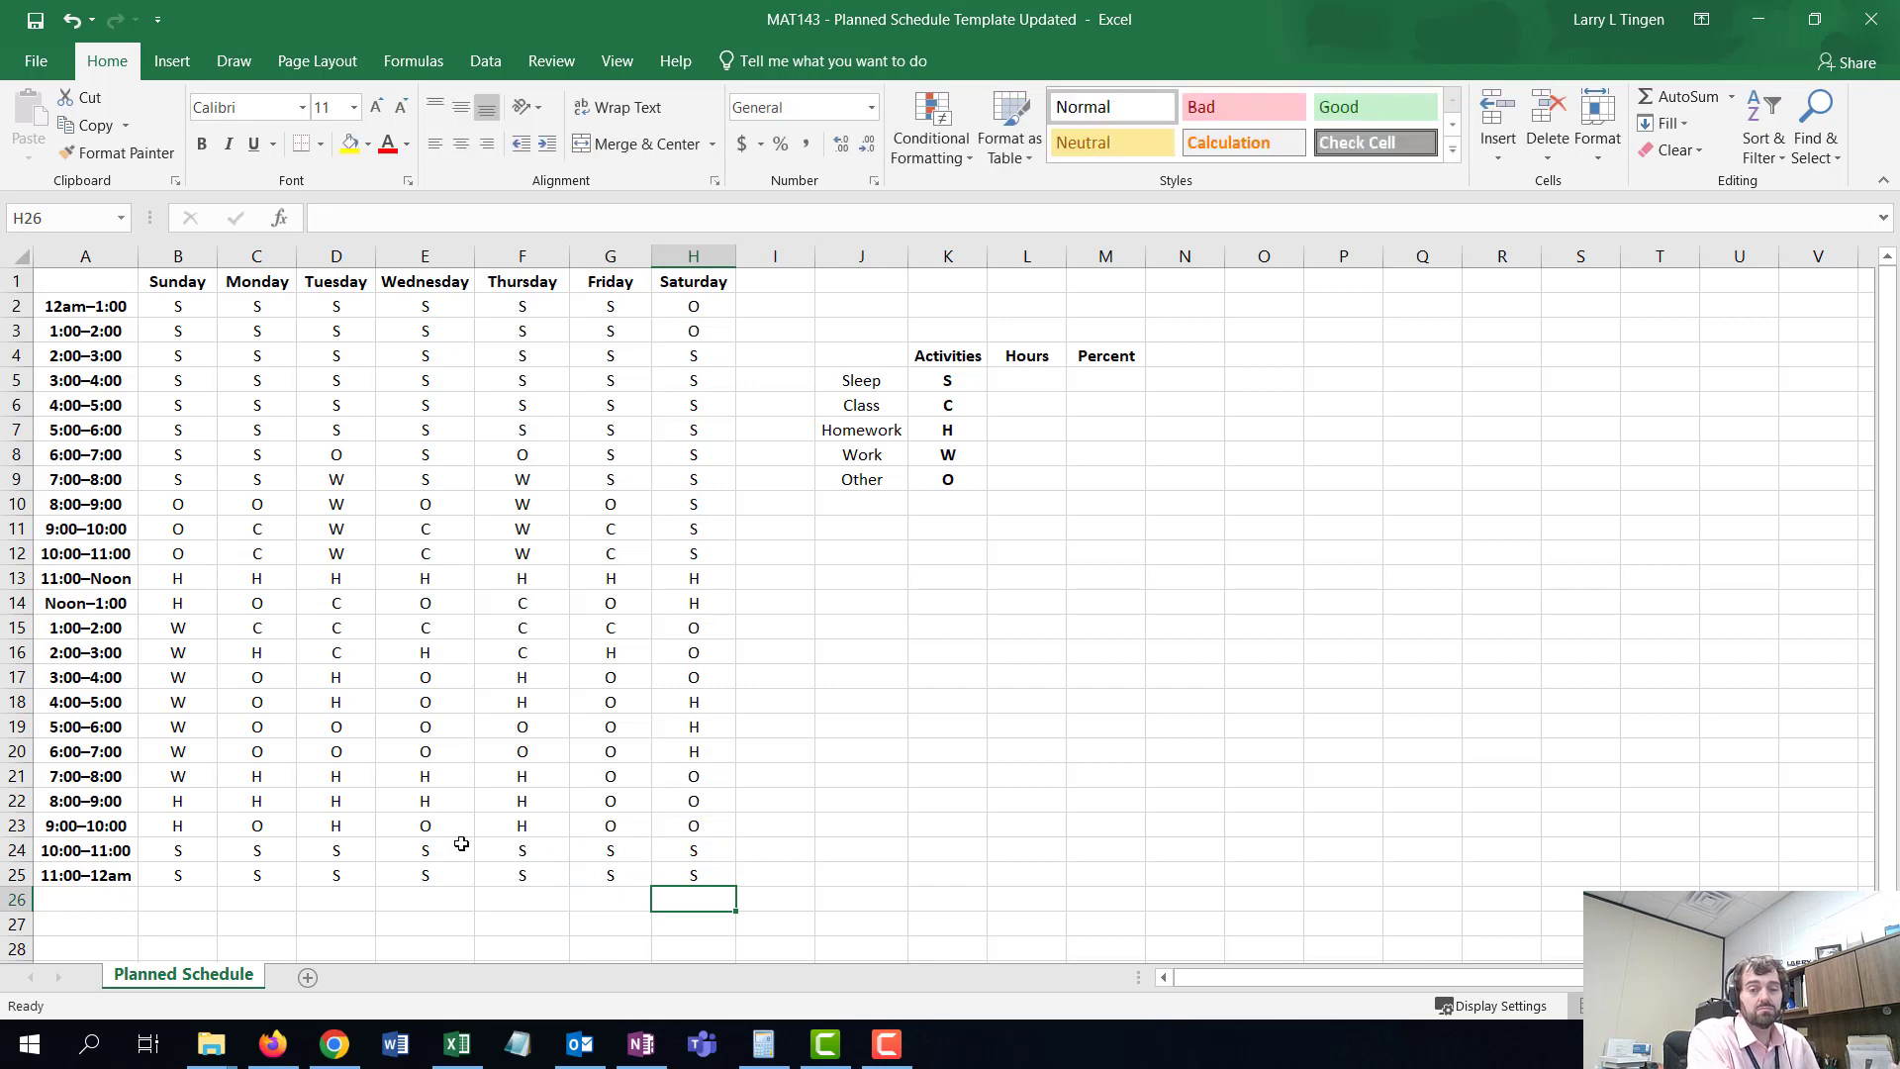
- Set Saturday's 12am–1:00 and 1:00–2:00 slots to S
text(S)
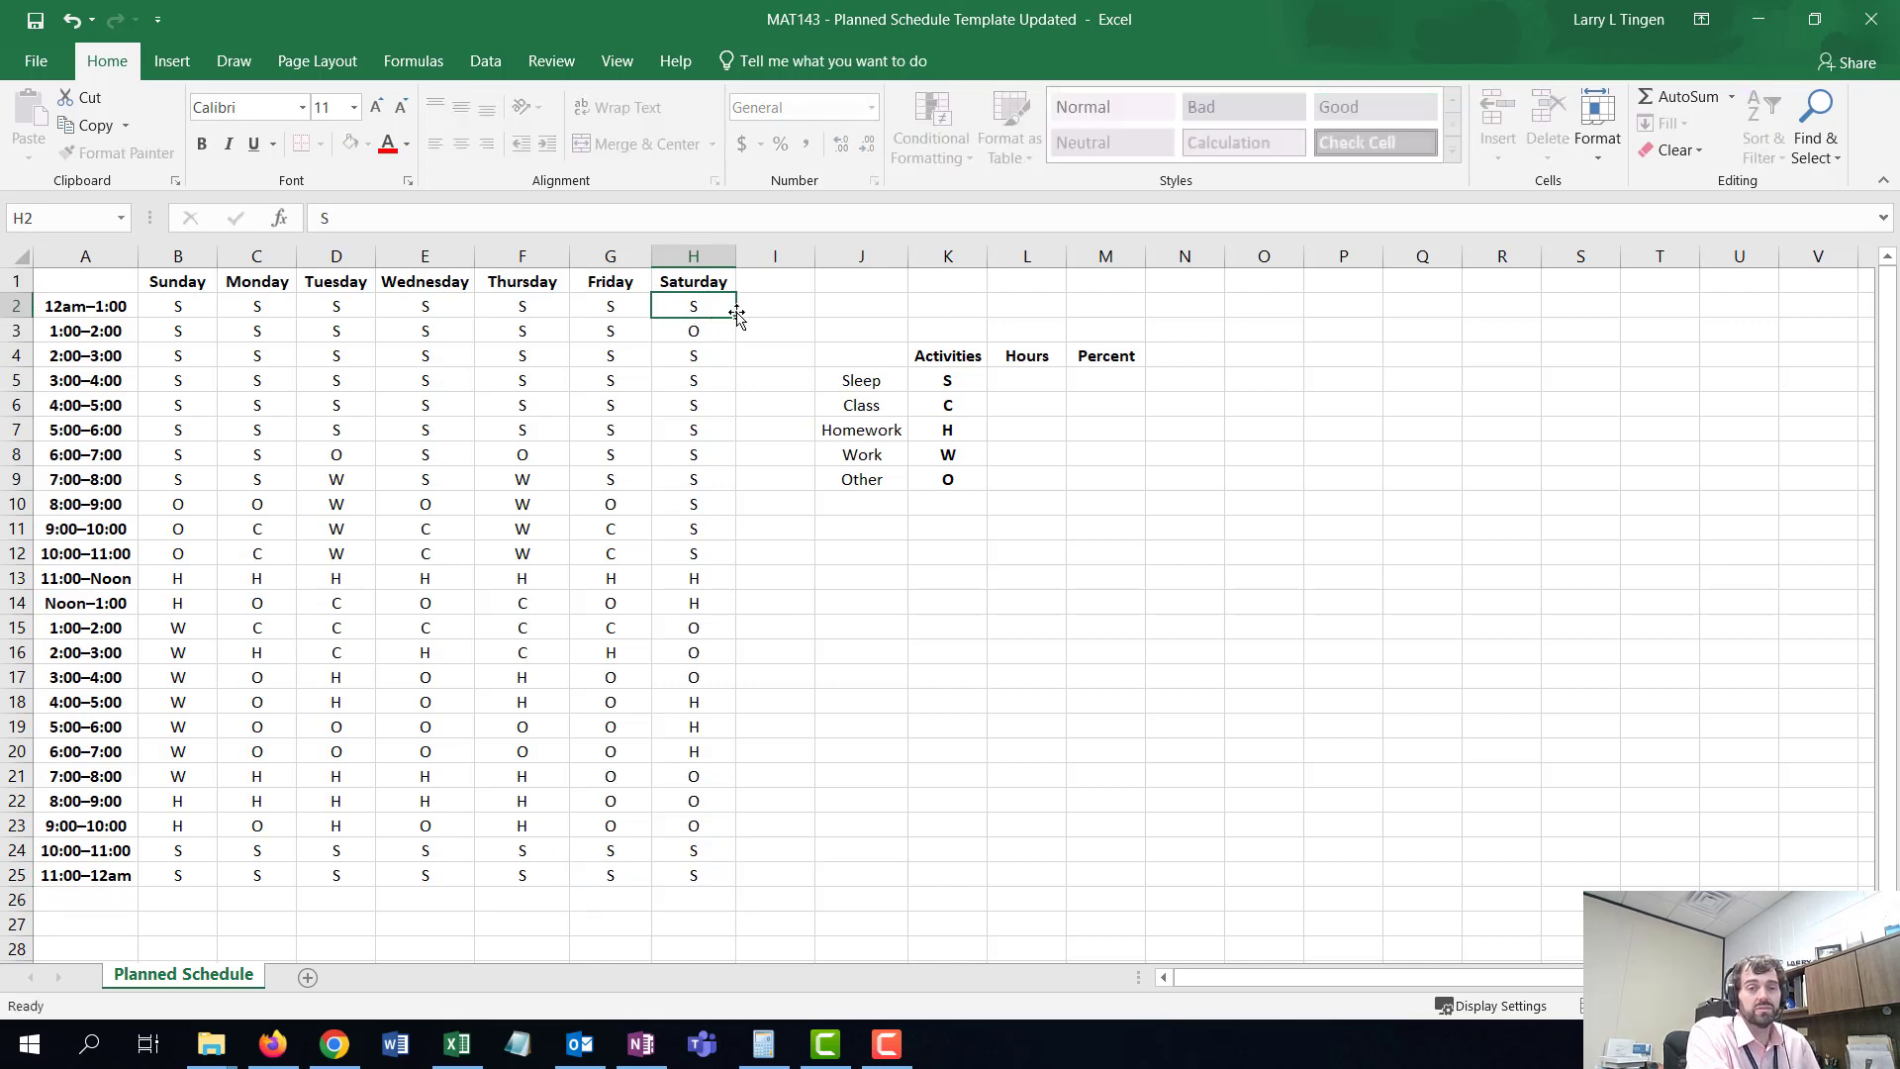
key(Return)
text(S)
key(Return)
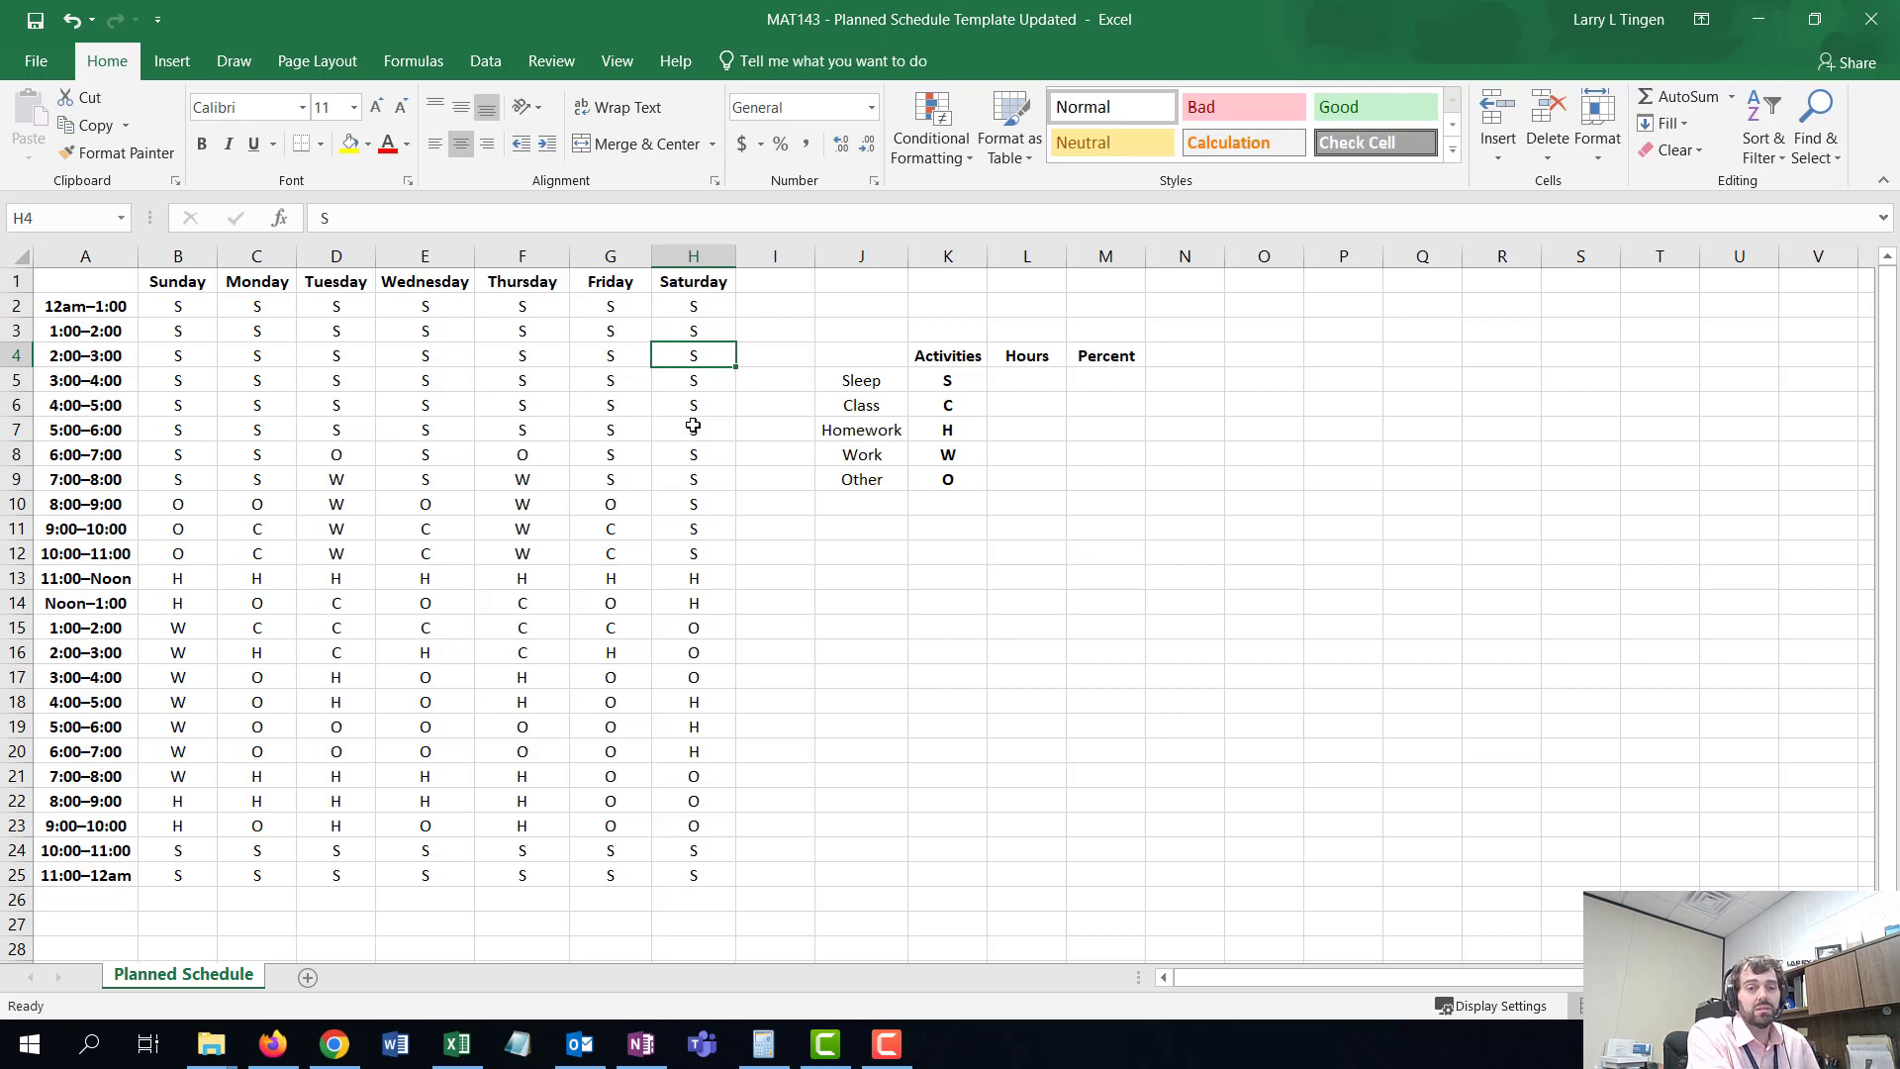
click(190, 455)
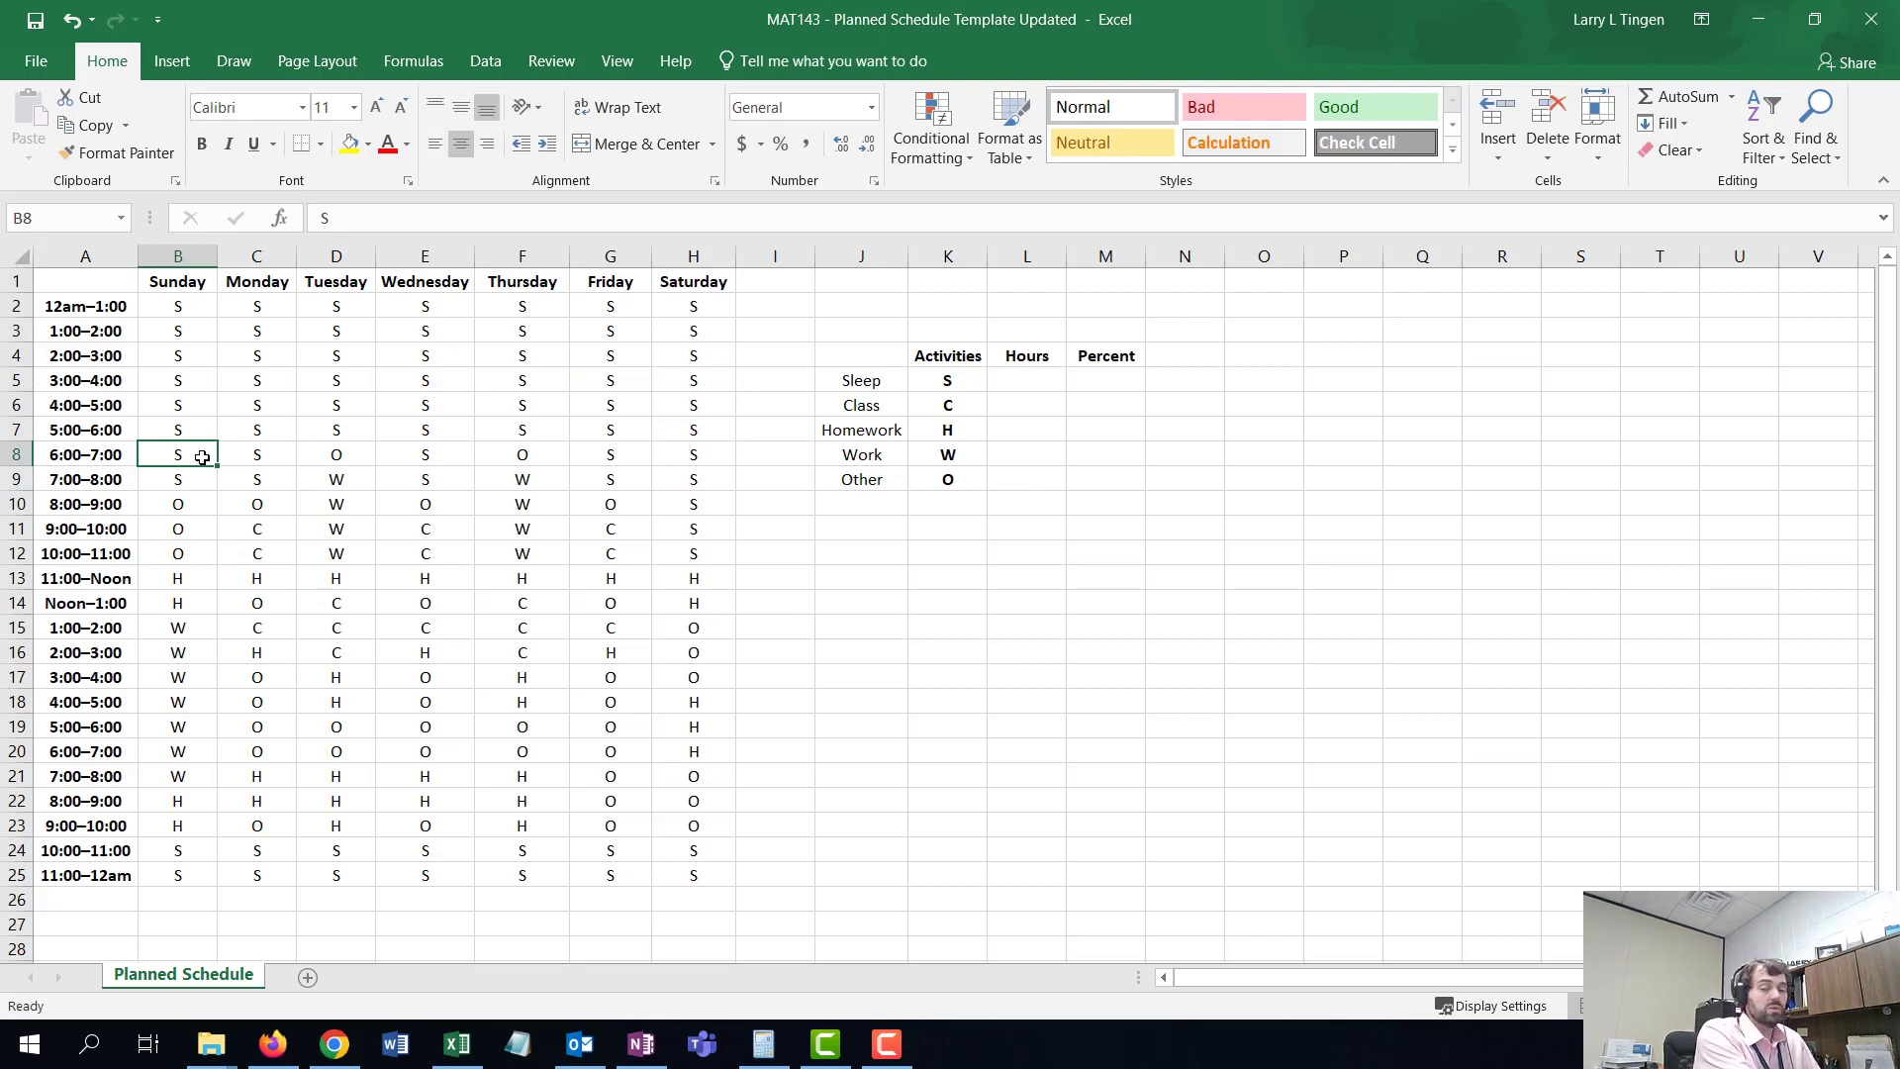
- Enter a lowercase o in Sunday's 6:00–7:00 slot and clear the 7:00–8:00 slot
key(BackSpace)
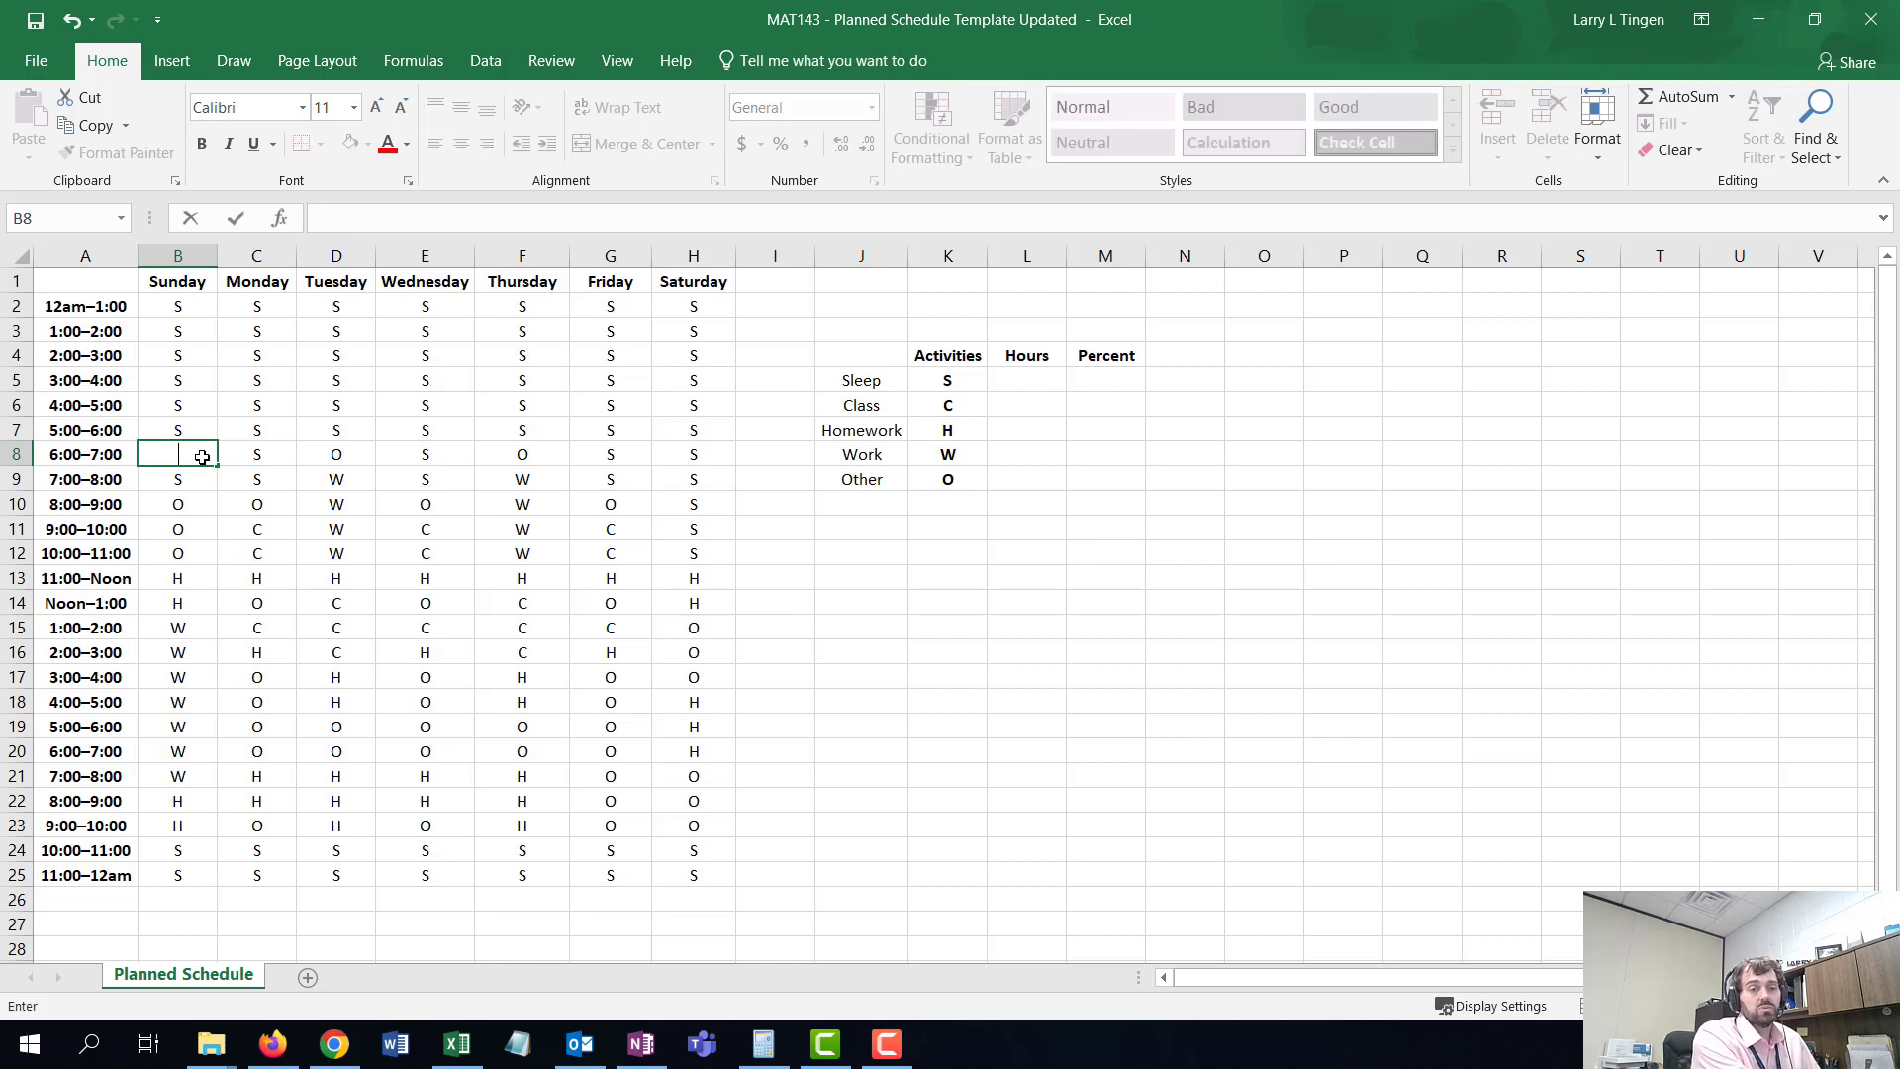
text(o)
key(Return)
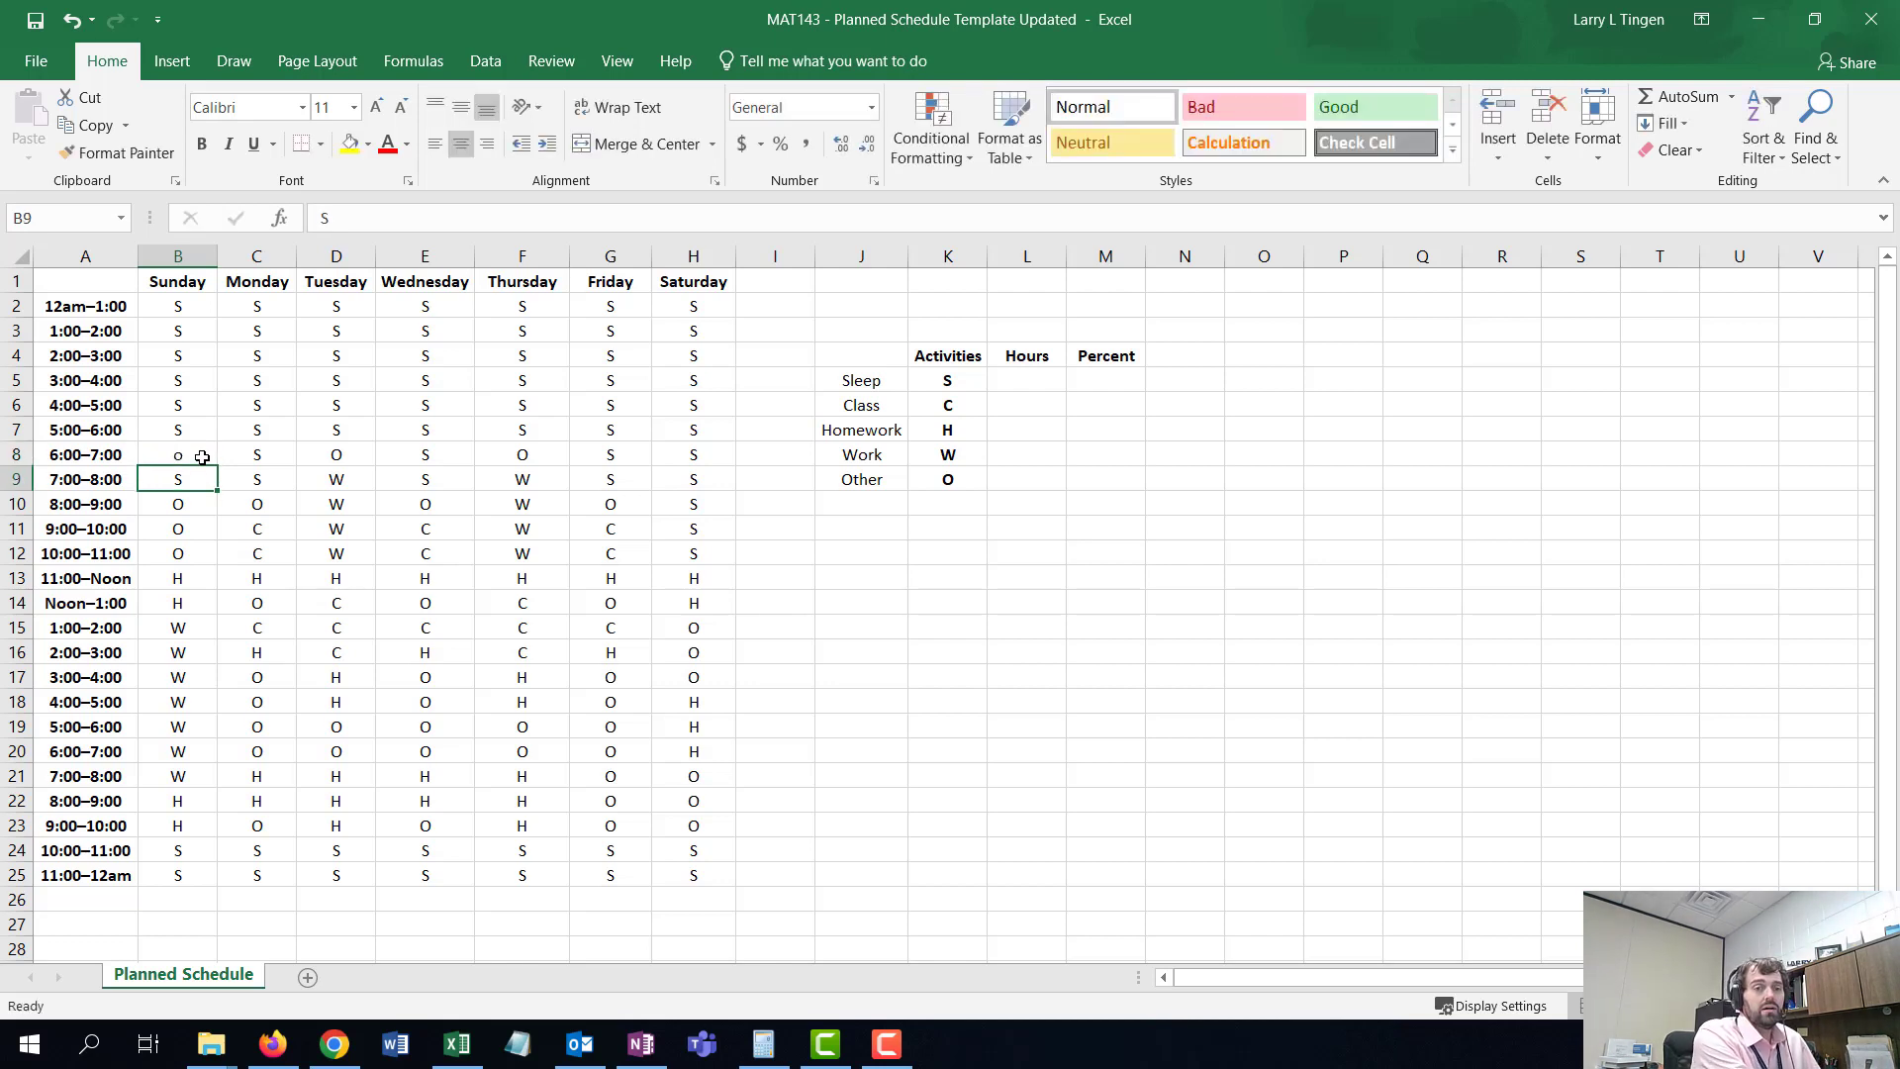
key(BackSpace)
text(1)
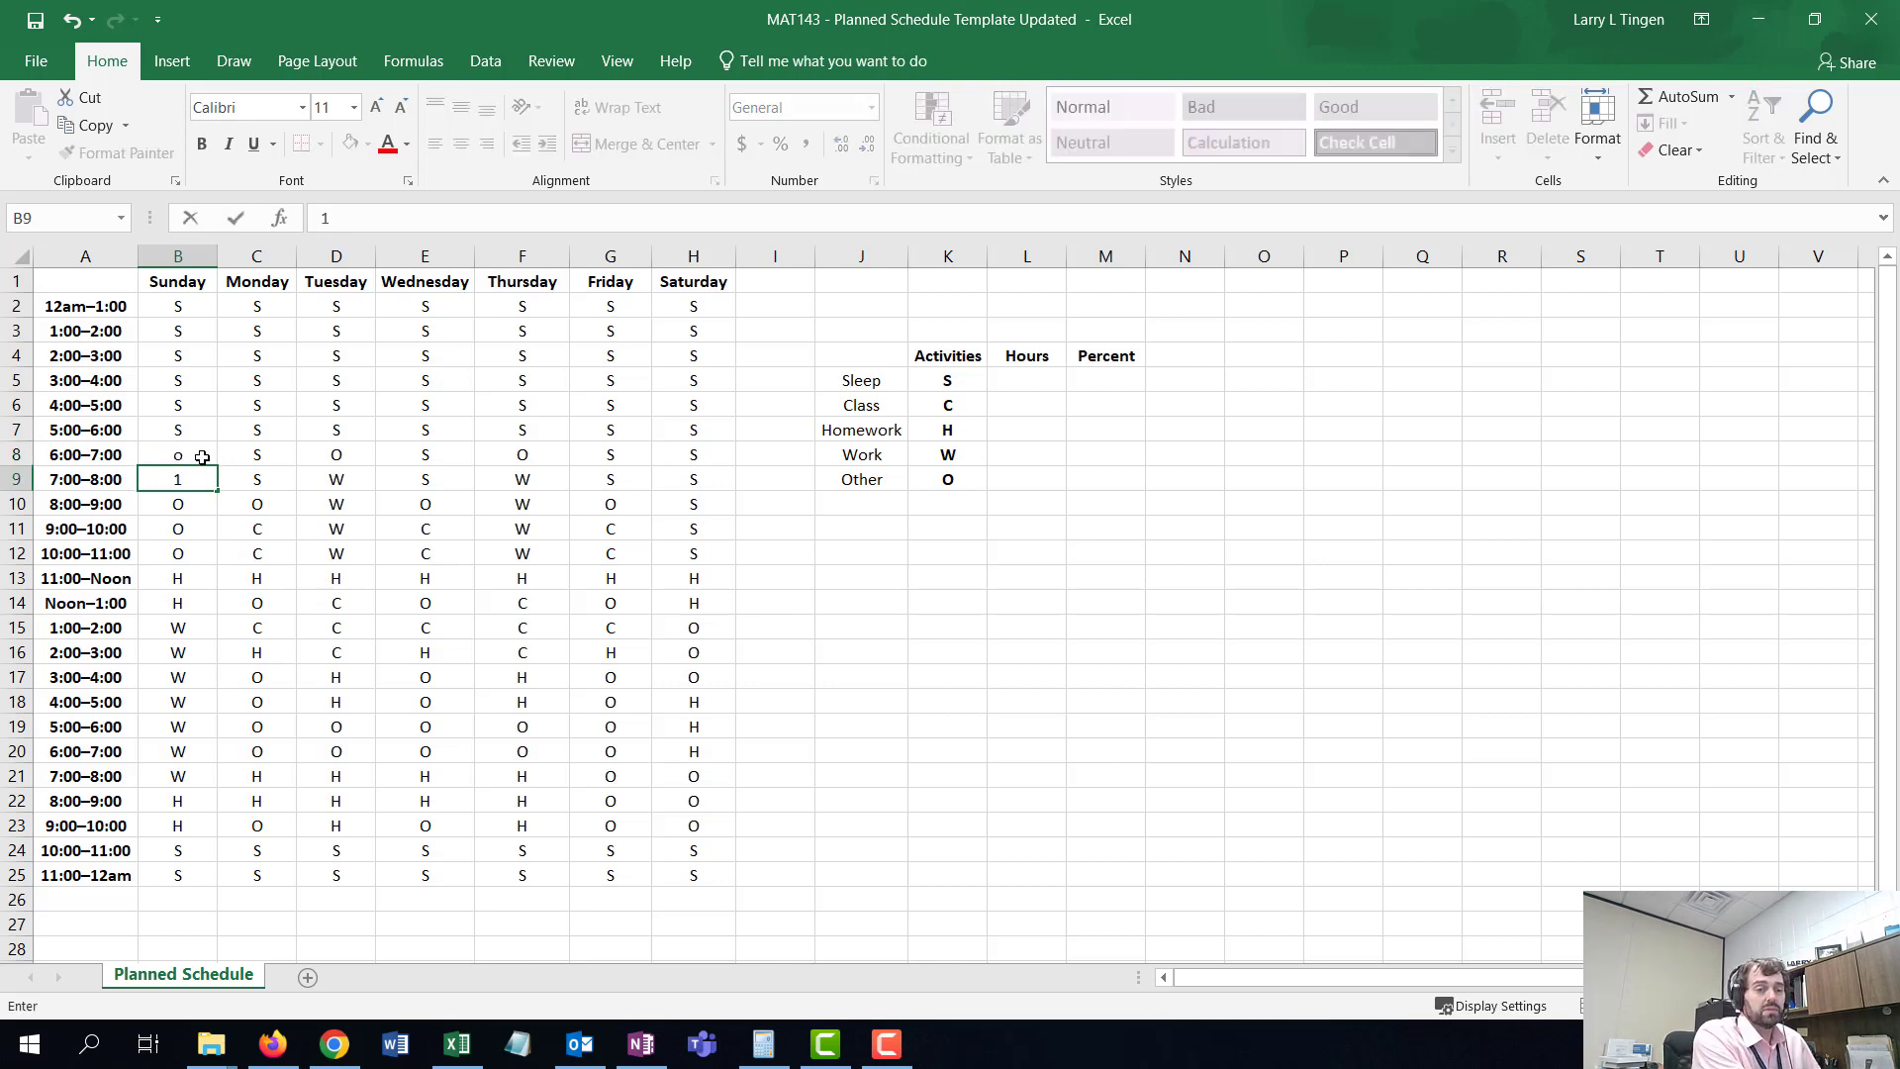
key(BackSpace)
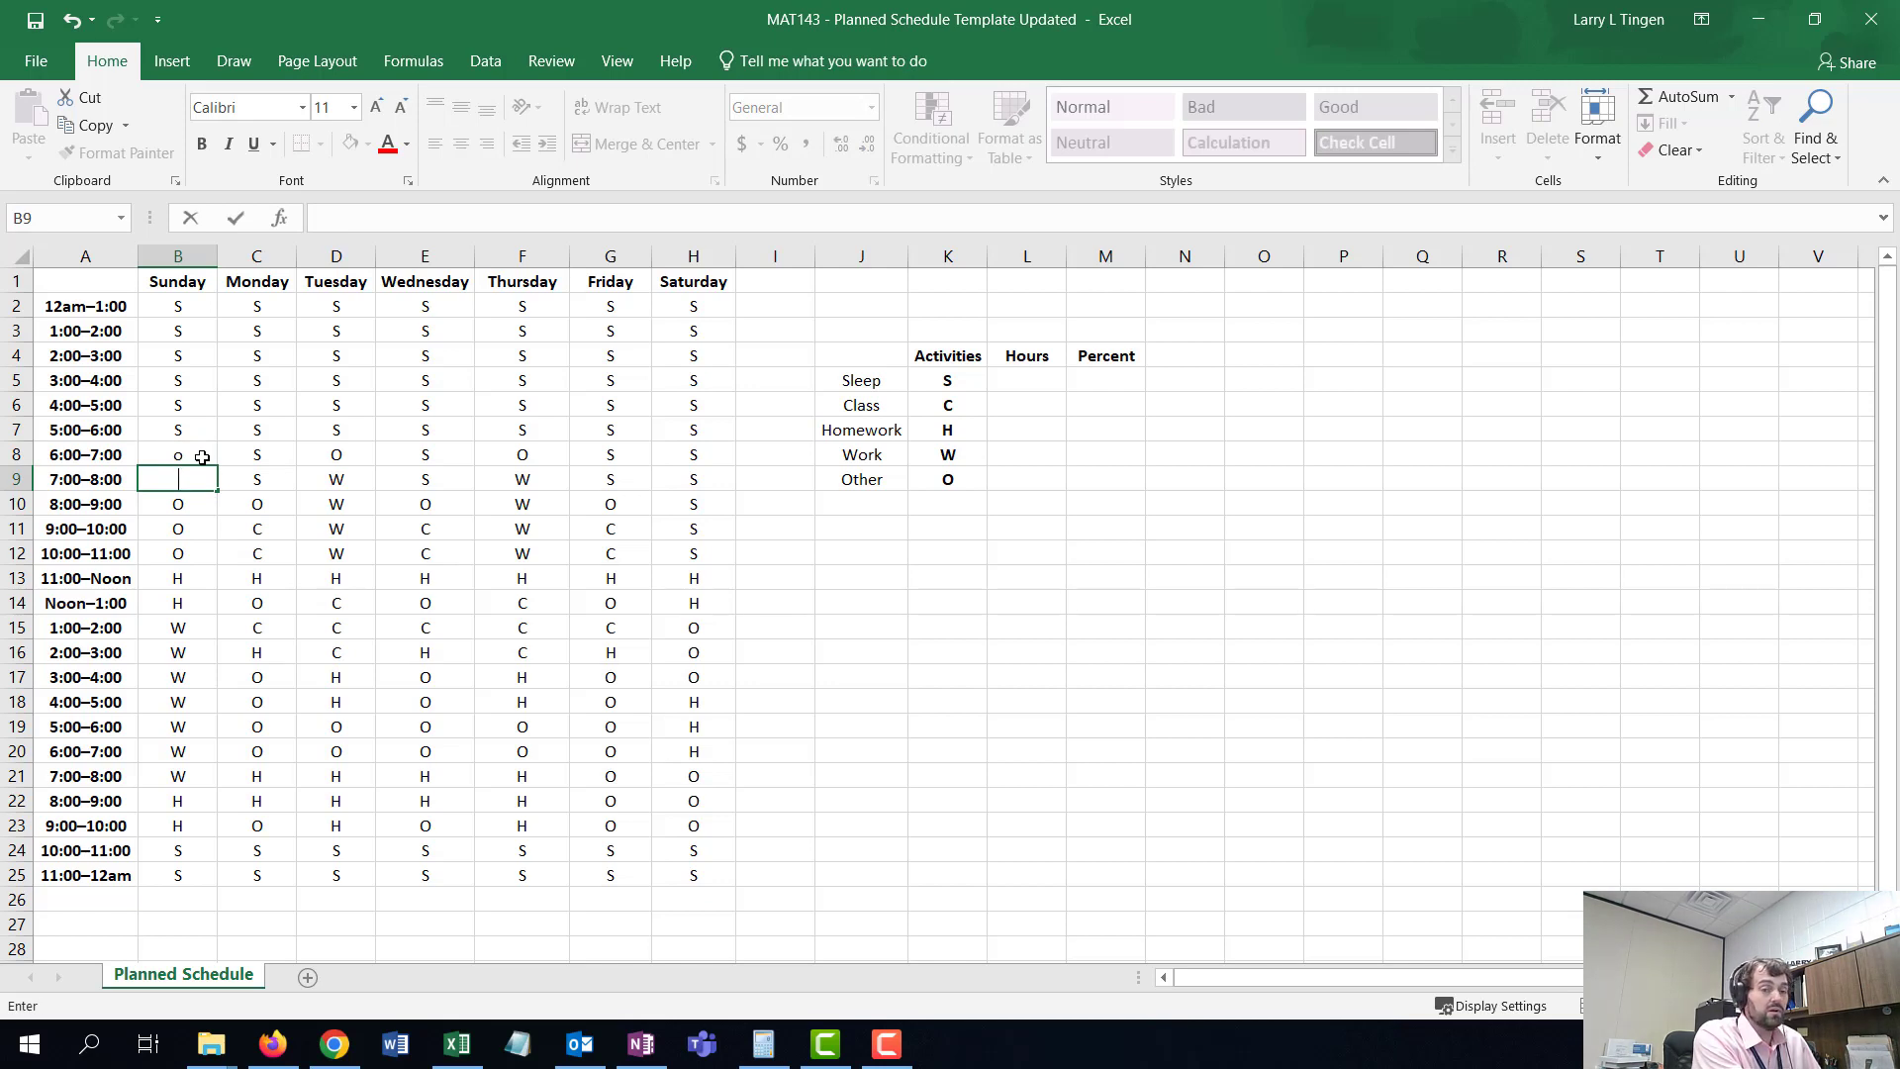
key(Down)
key(Right)
key(Right)
key(Left)
key(Left)
key(Up)
key(Up)
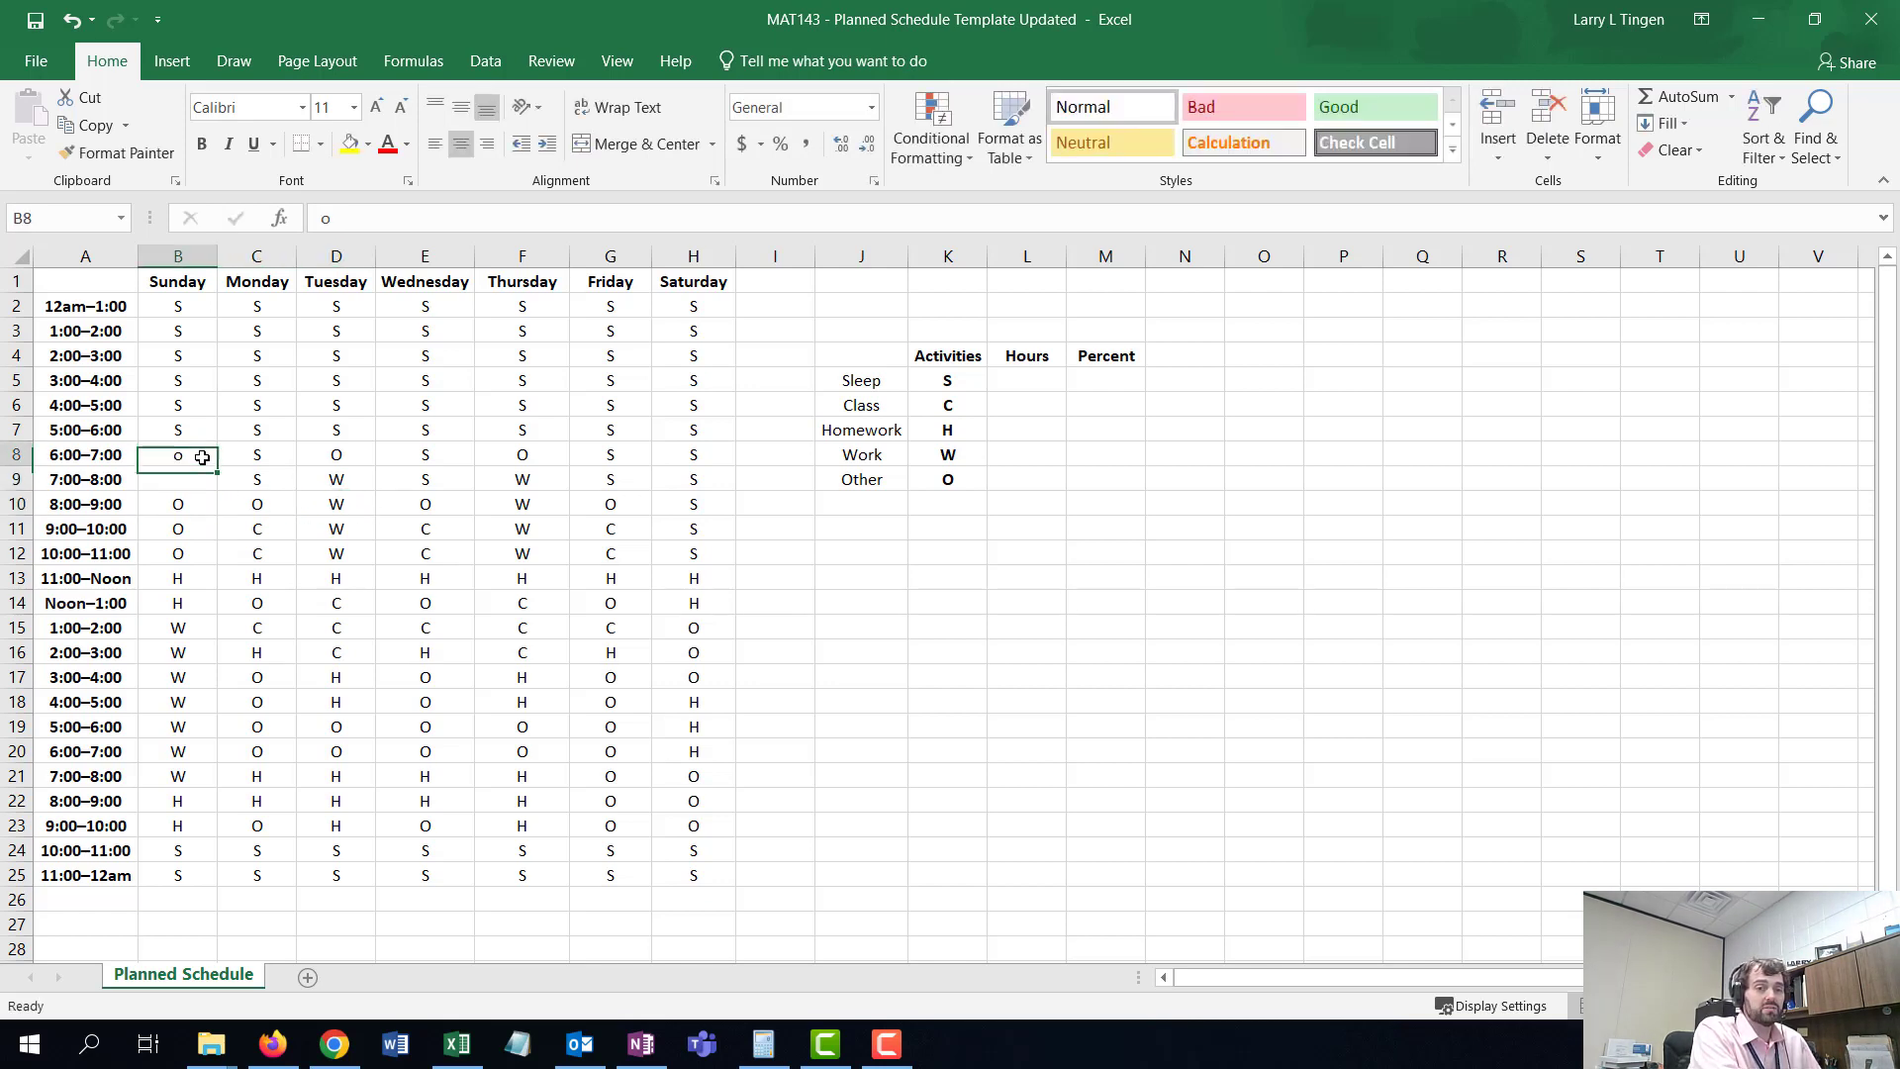
- Set Sunday's 6:00–7:00 and 7:00–8:00 slots to O
text(o)
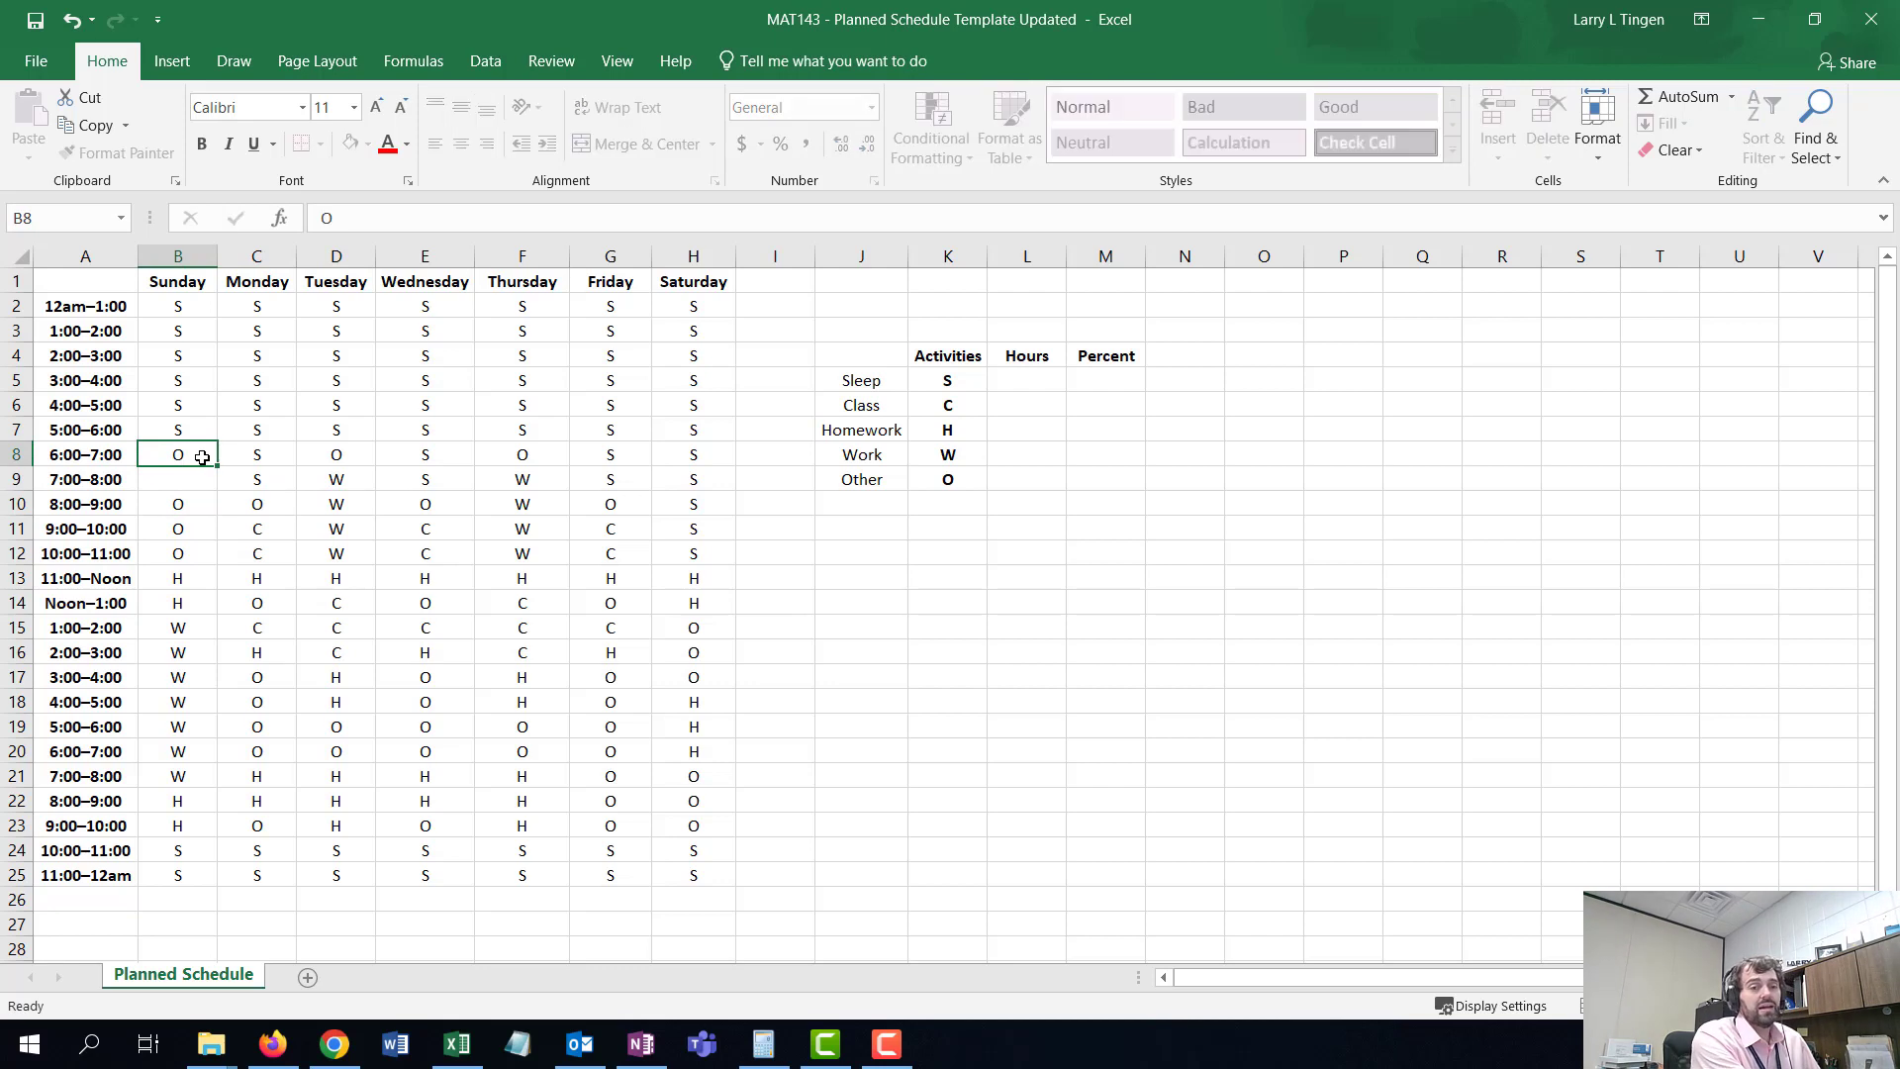
key(Return)
text(O)
key(Return)
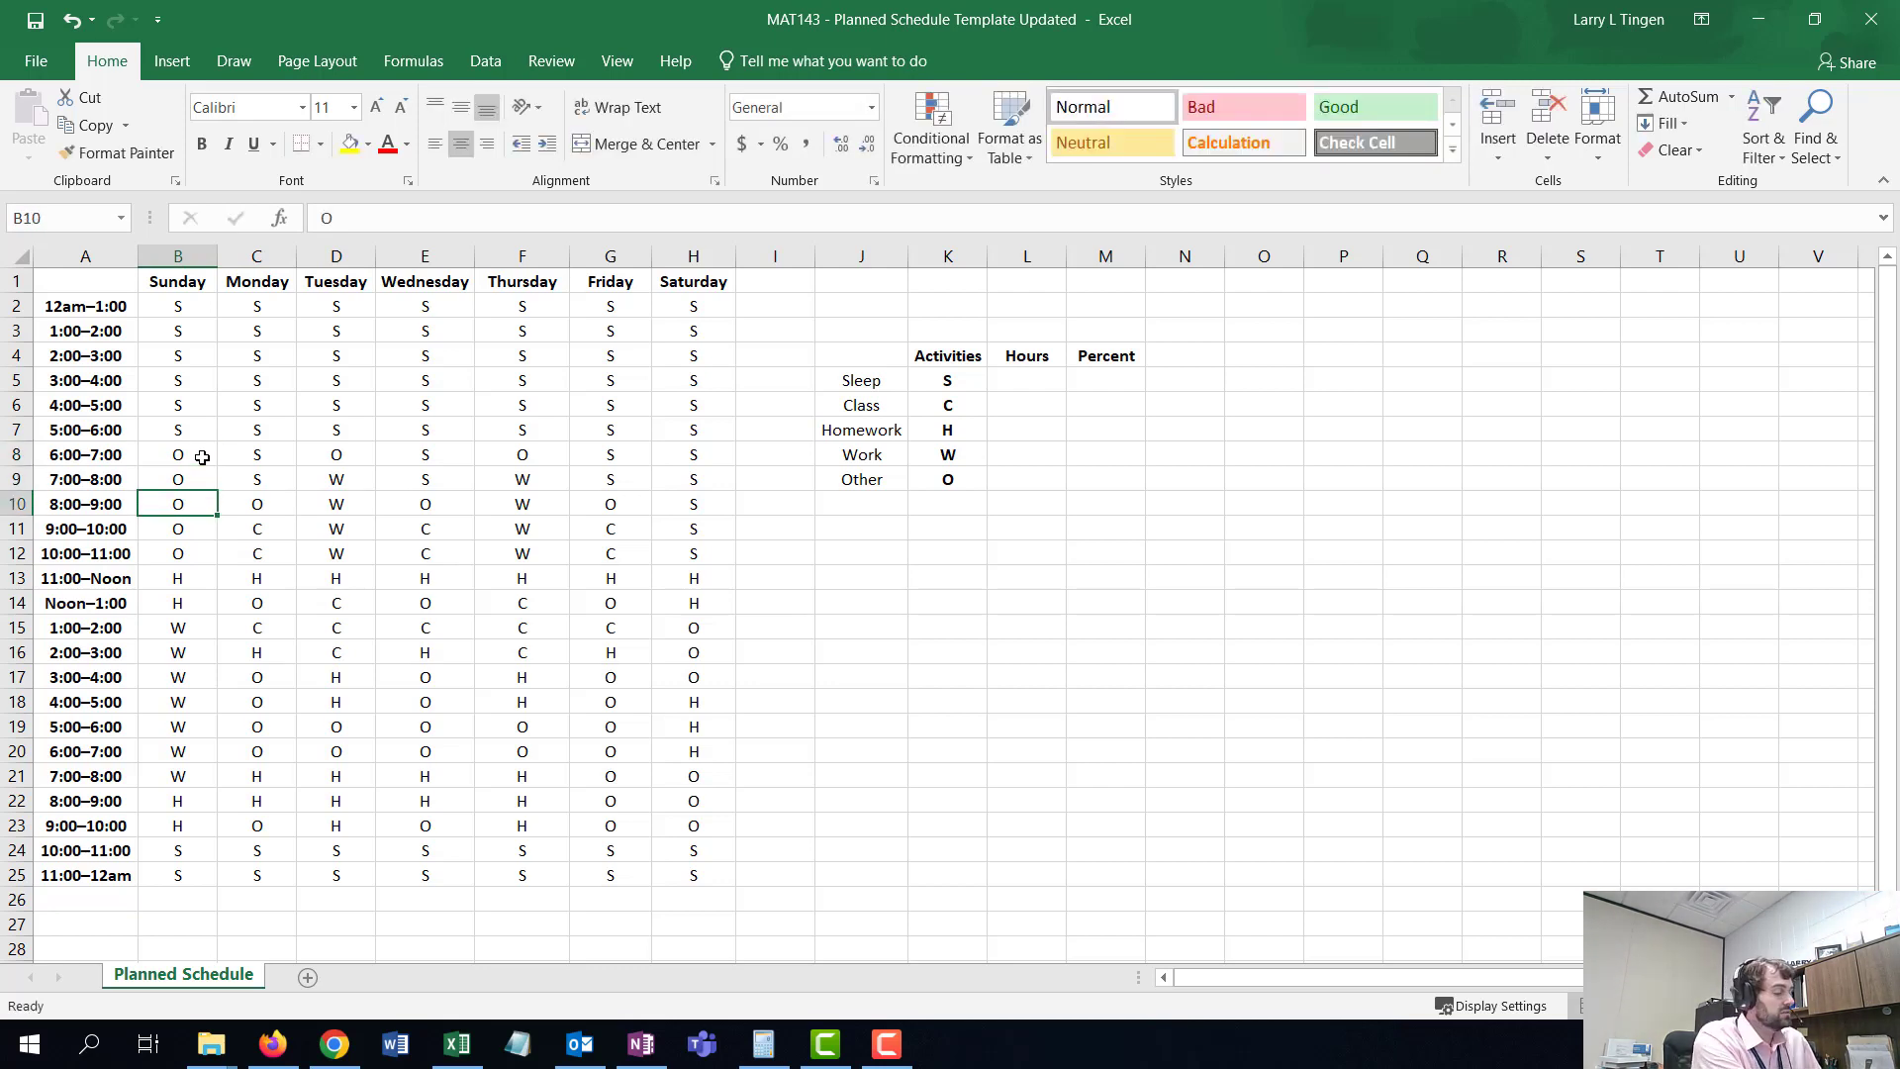
- Set Sunday's 9:00–10:00 through 11:00–Noon slots to W
key(Return)
text(W)
key(Return)
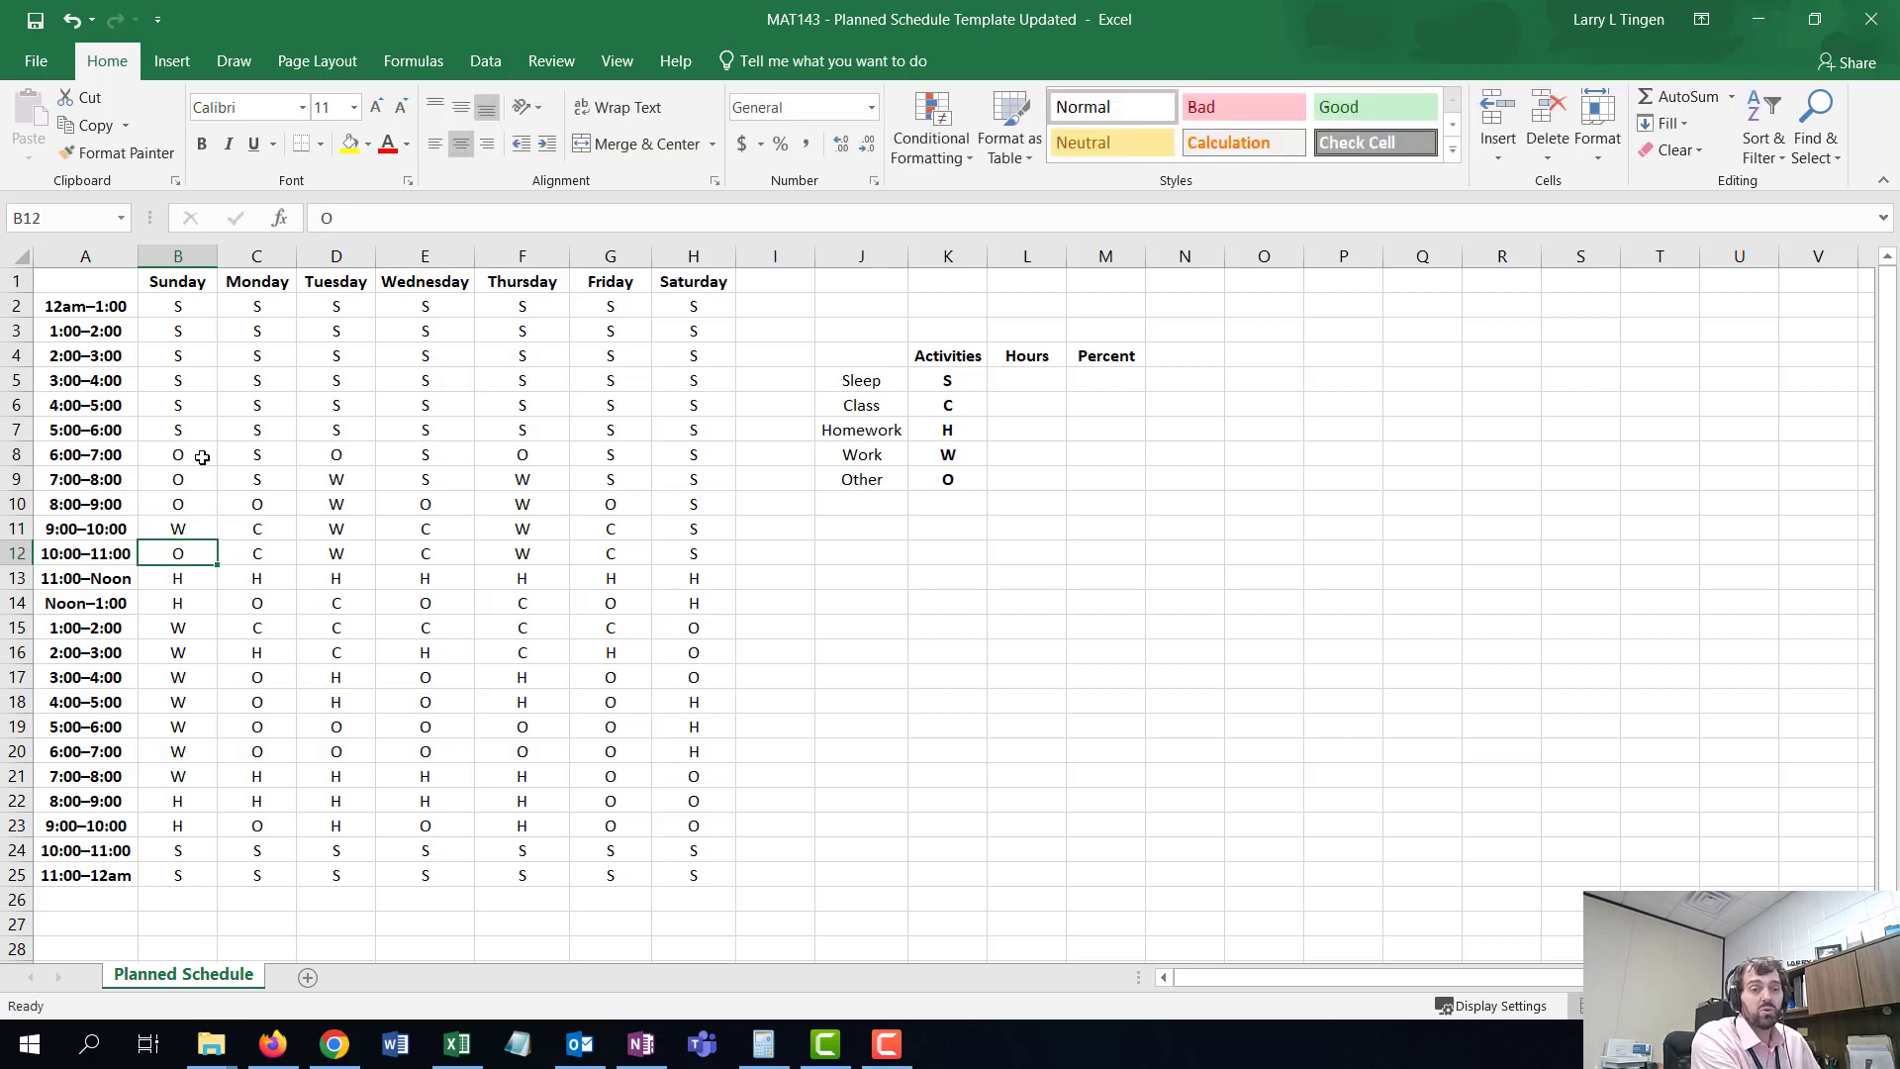
text(W)
key(Return)
text(W)
key(Return)
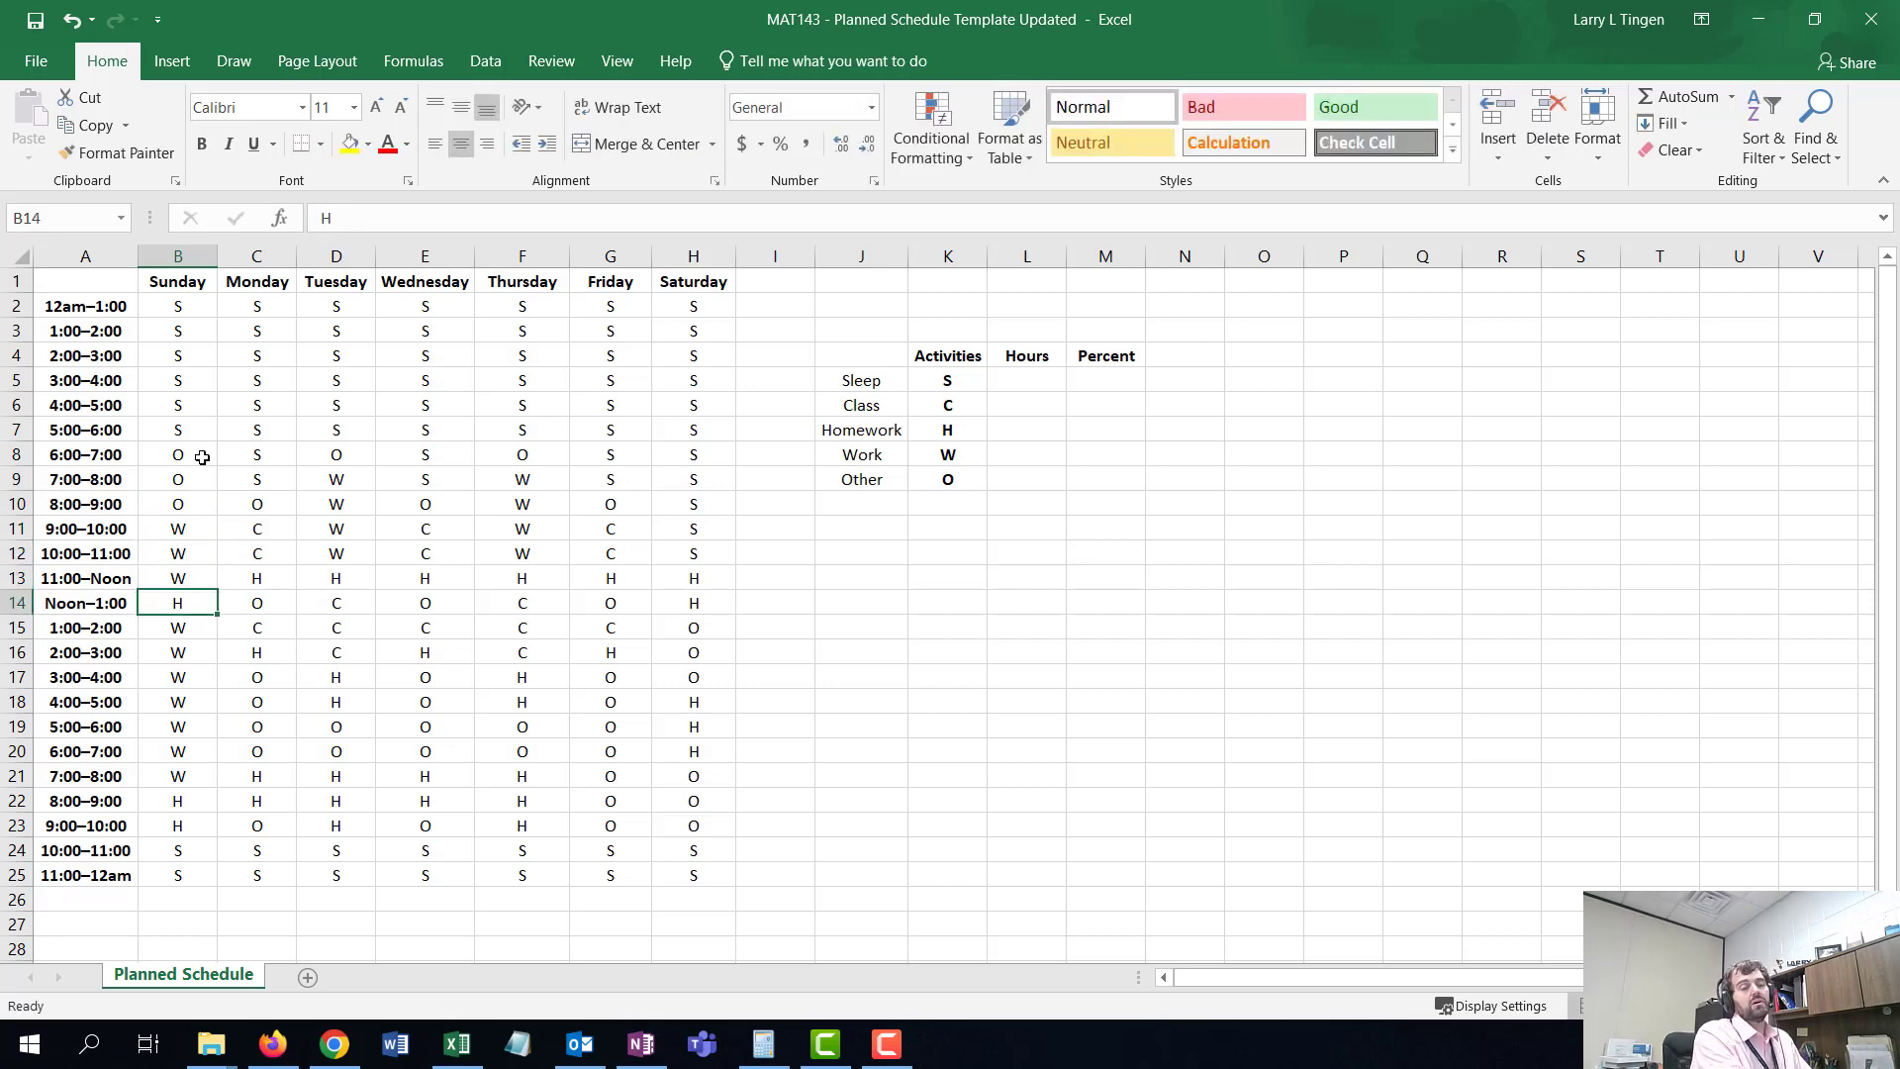
- Set Sunday's 9:00–10:00 through 11:00–Noon slots to O
key(Up)
key(Up)
key(Up)
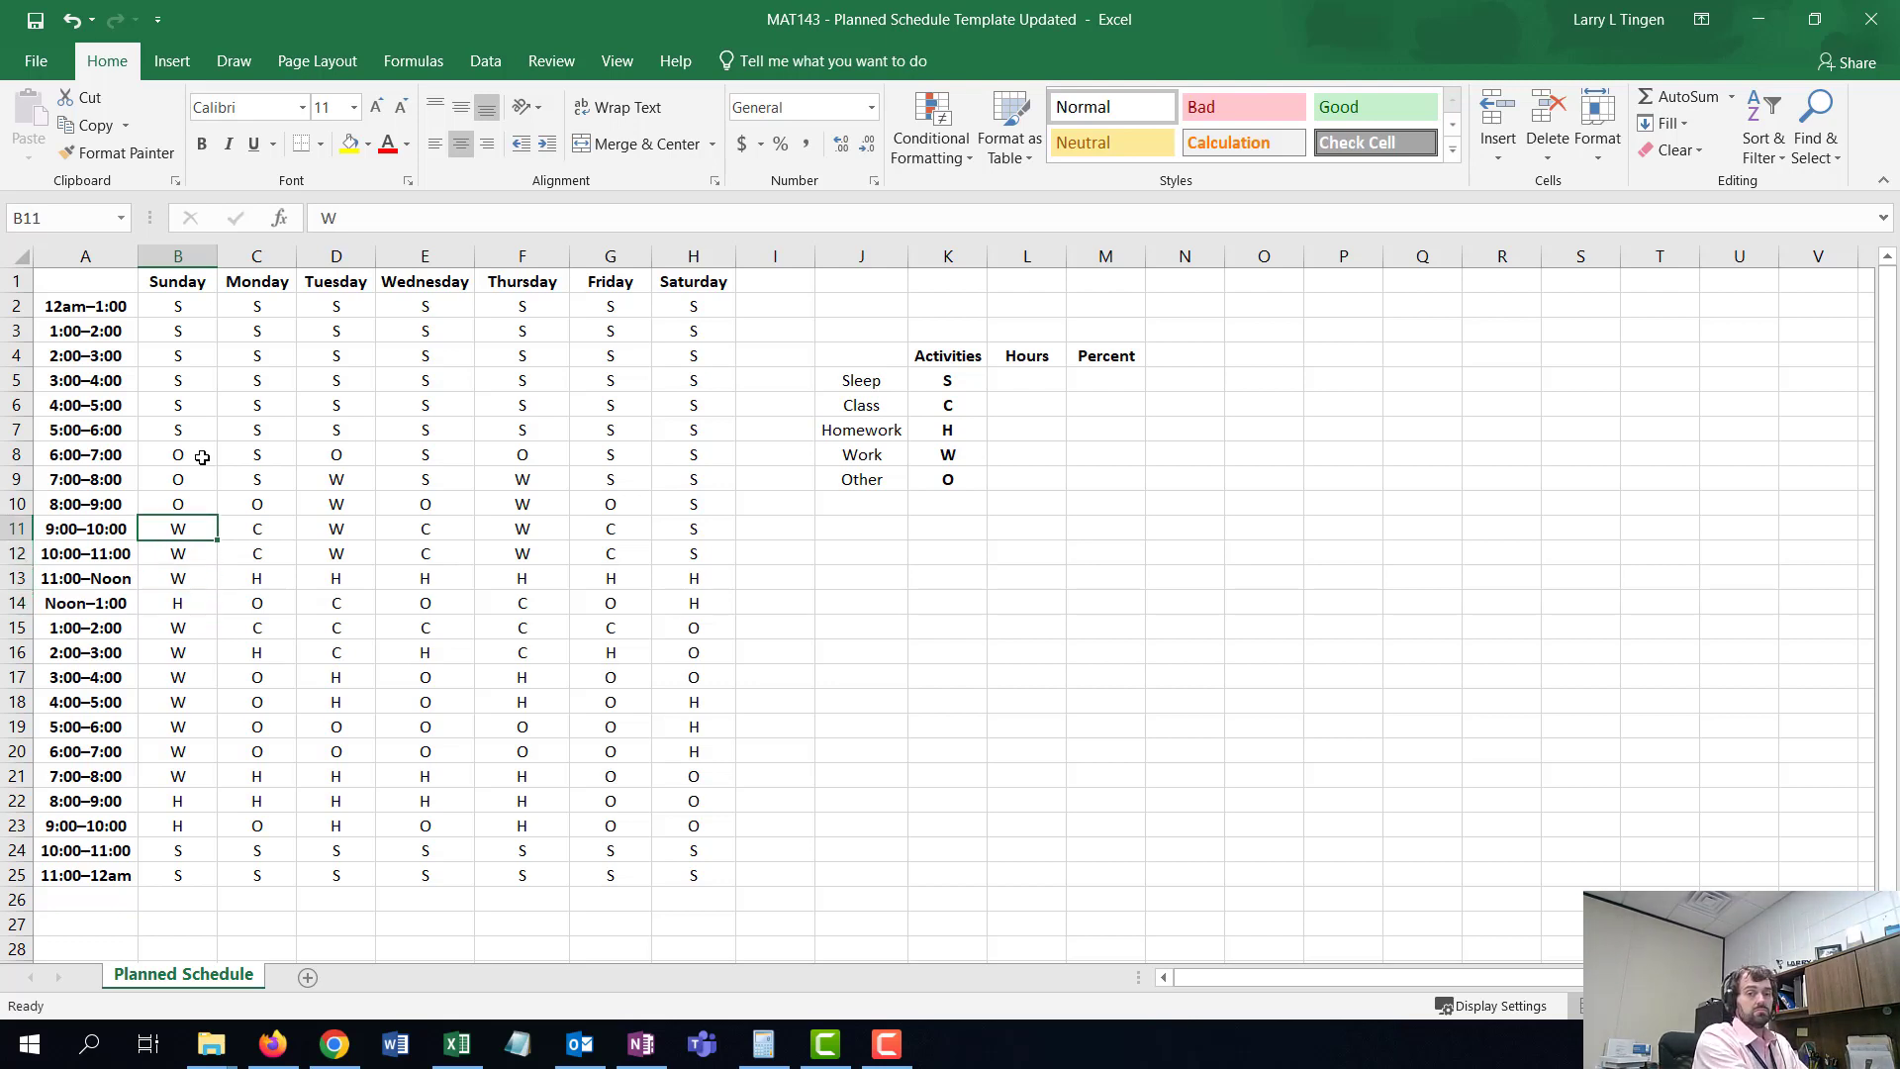
text(O)
key(Return)
text(O)
key(Return)
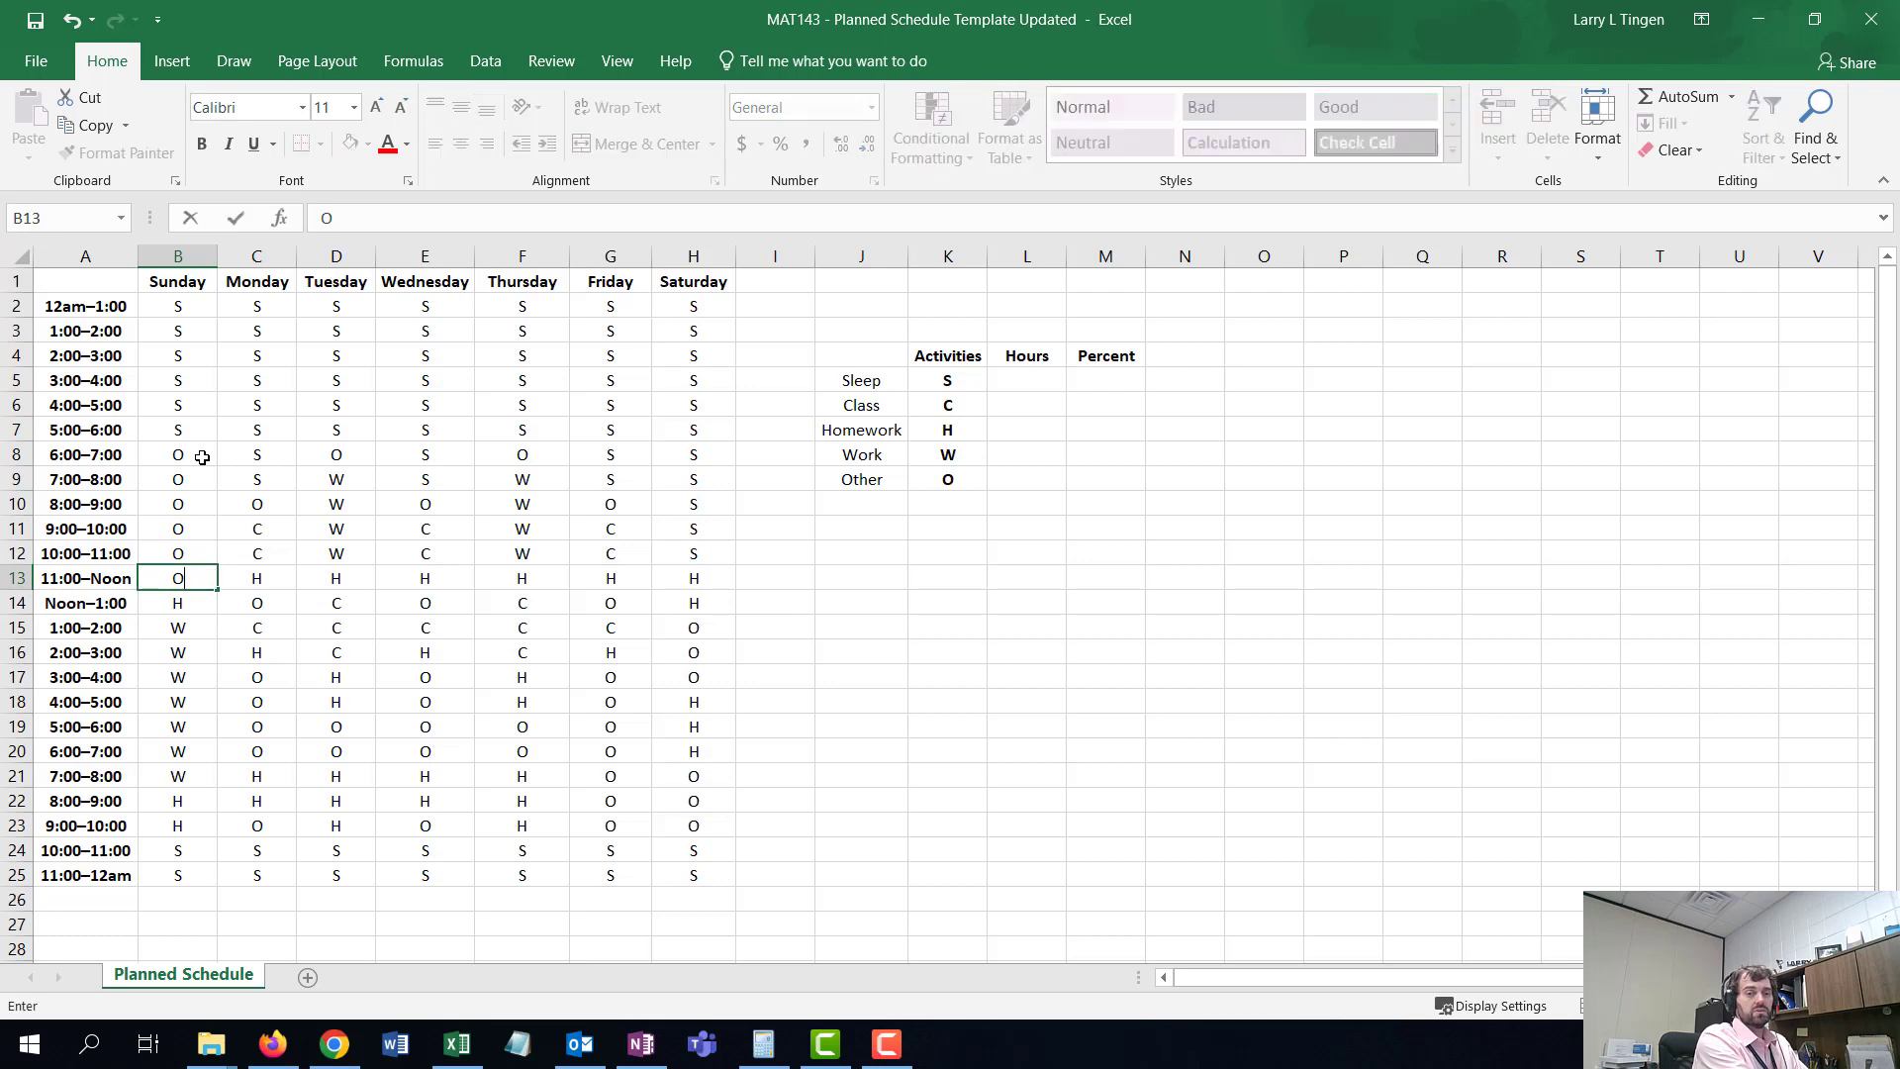
- Set Monday's 6:00–7:00 and 7:00–8:00 slots to O
text(O)
key(Return)
key(Up)
key(Up)
key(Up)
key(Up)
key(Up)
key(Right)
key(Up)
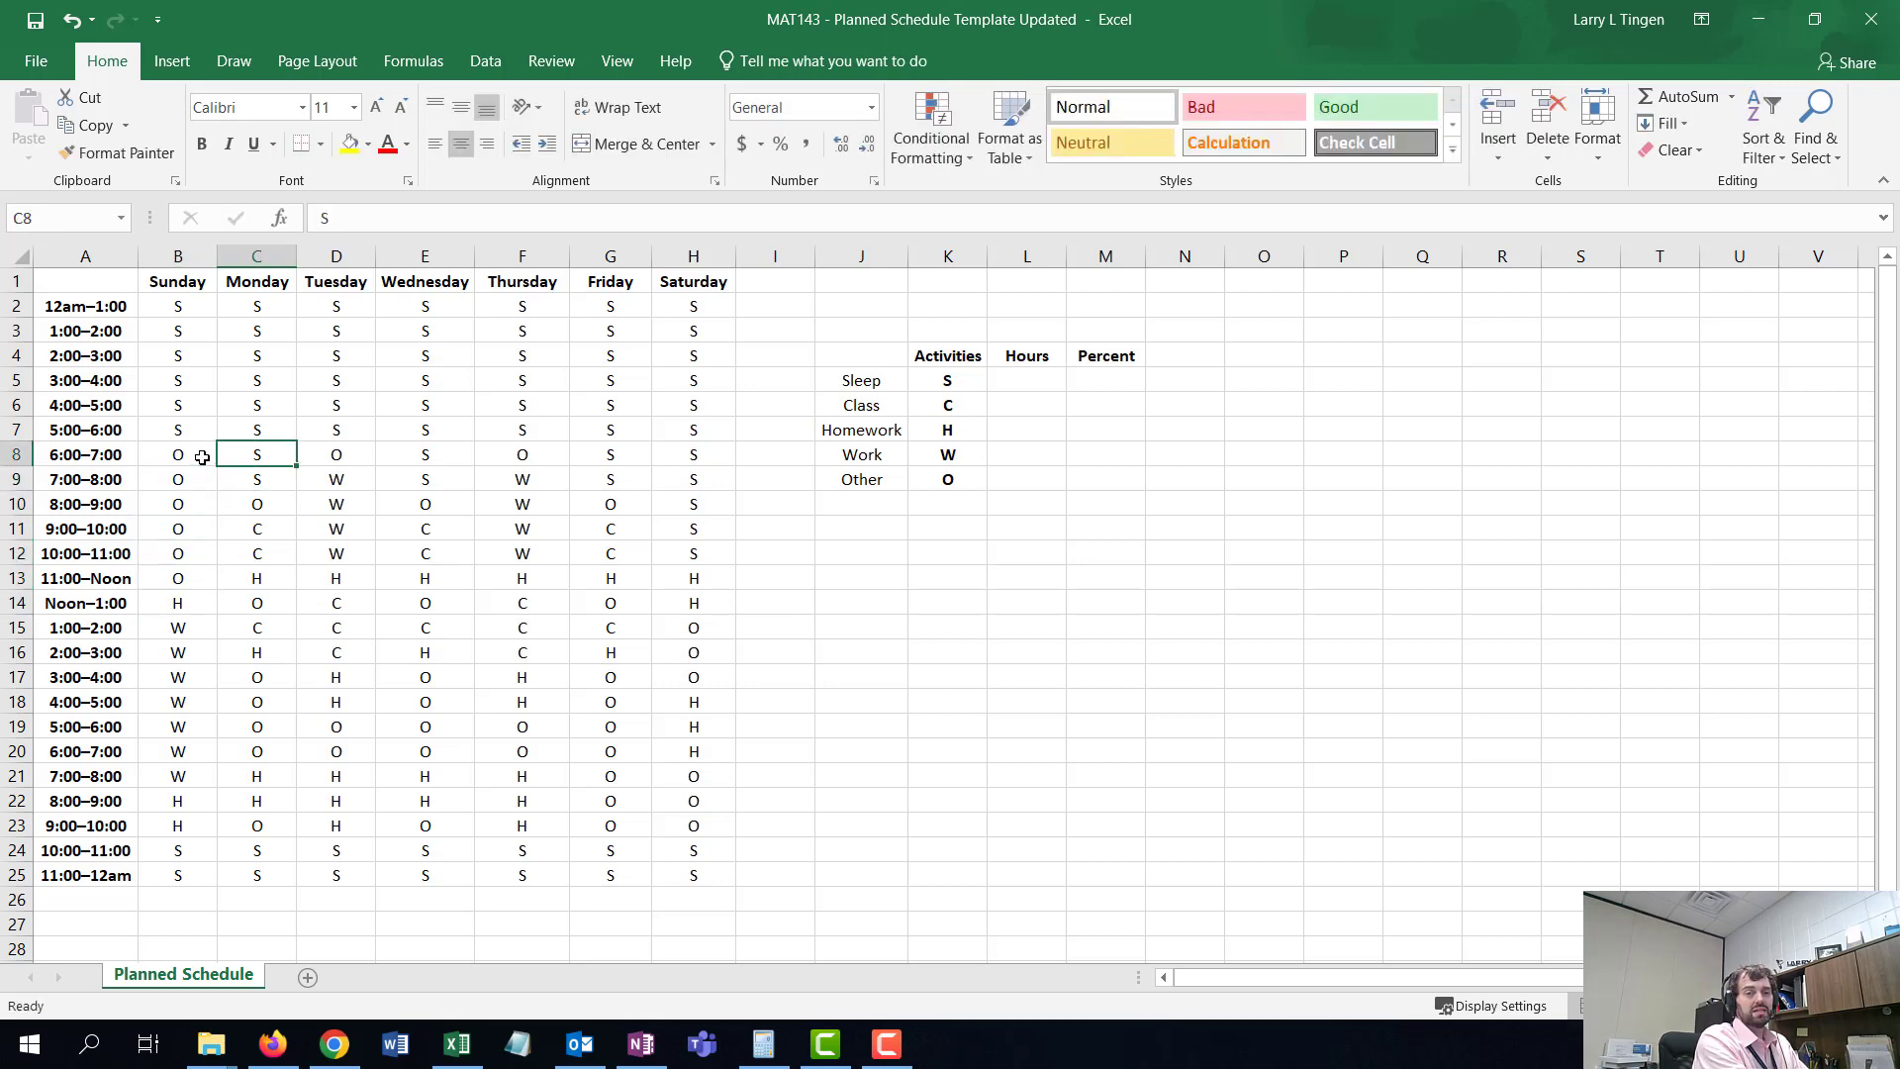
text(O)
key(Return)
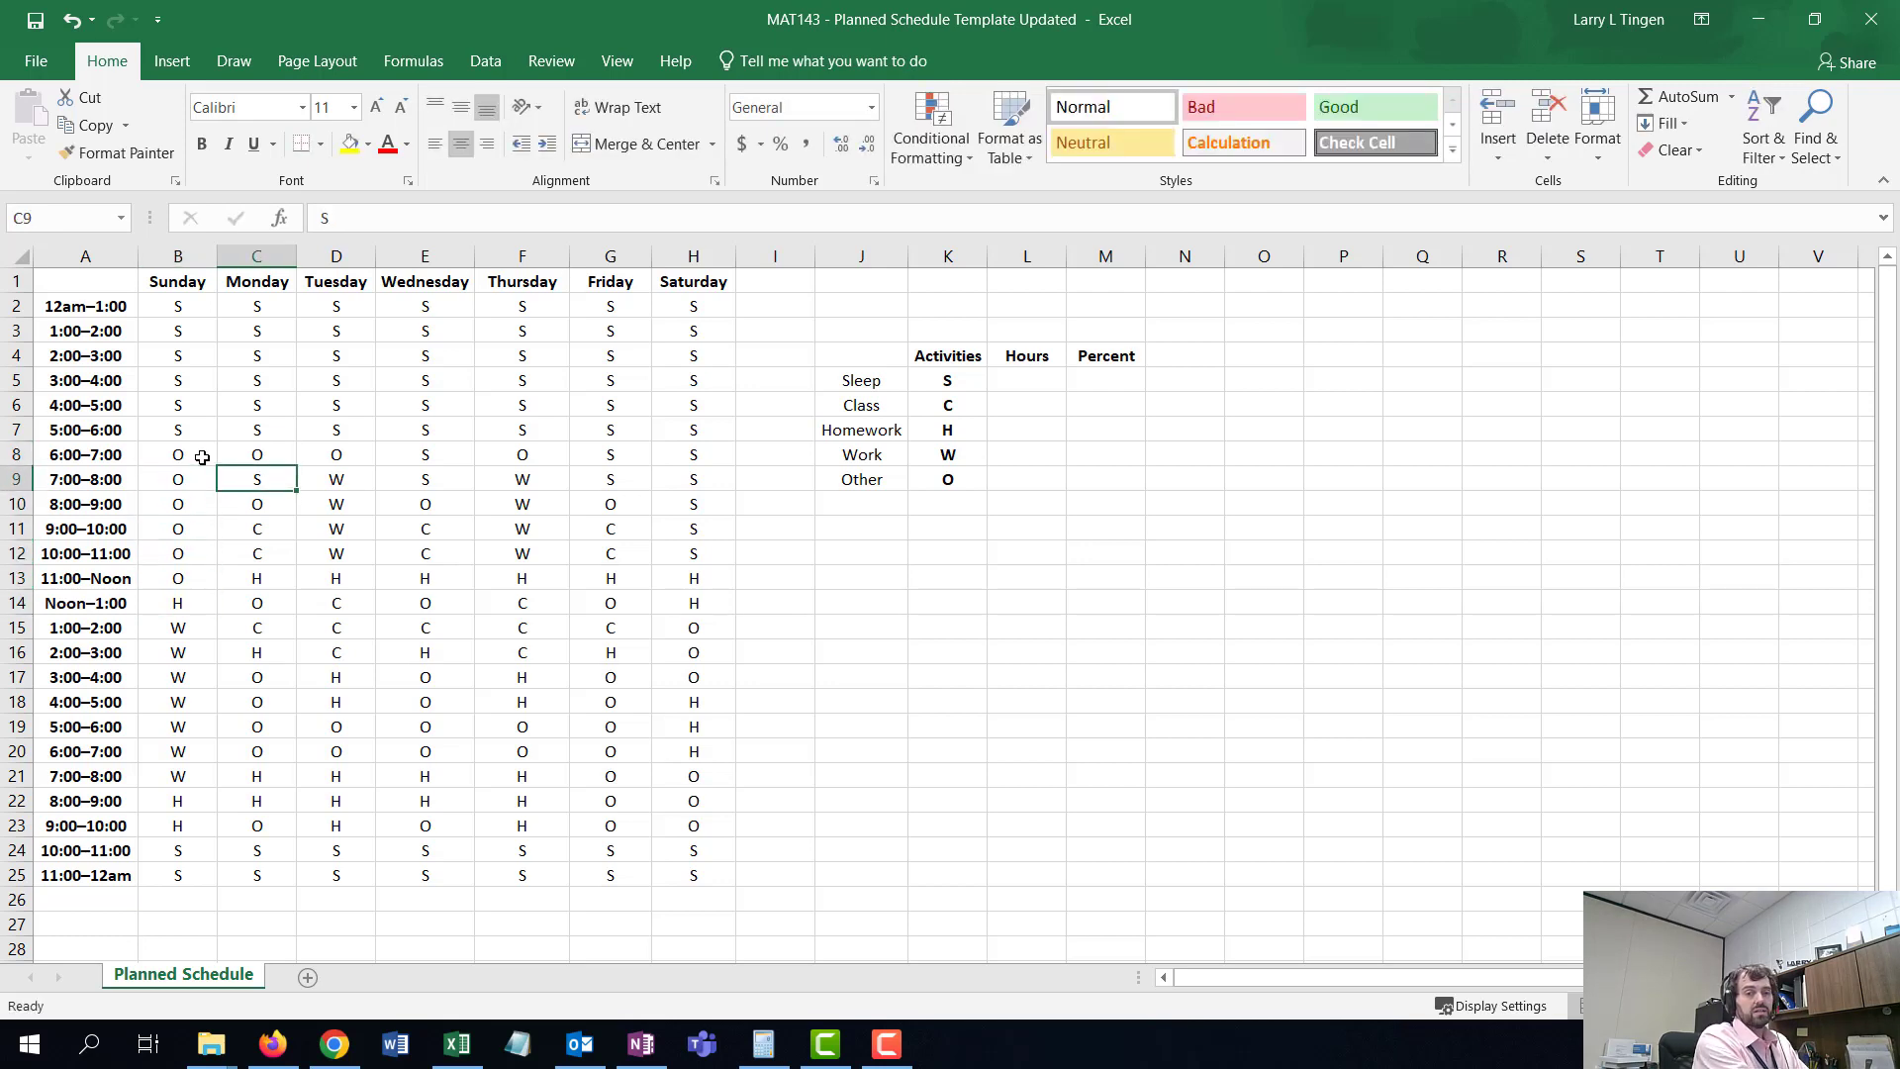
text(O)
key(Return)
- Set Monday's 9:00–10:00 through 11:00–Noon slots to W
key(Return)
text(W)
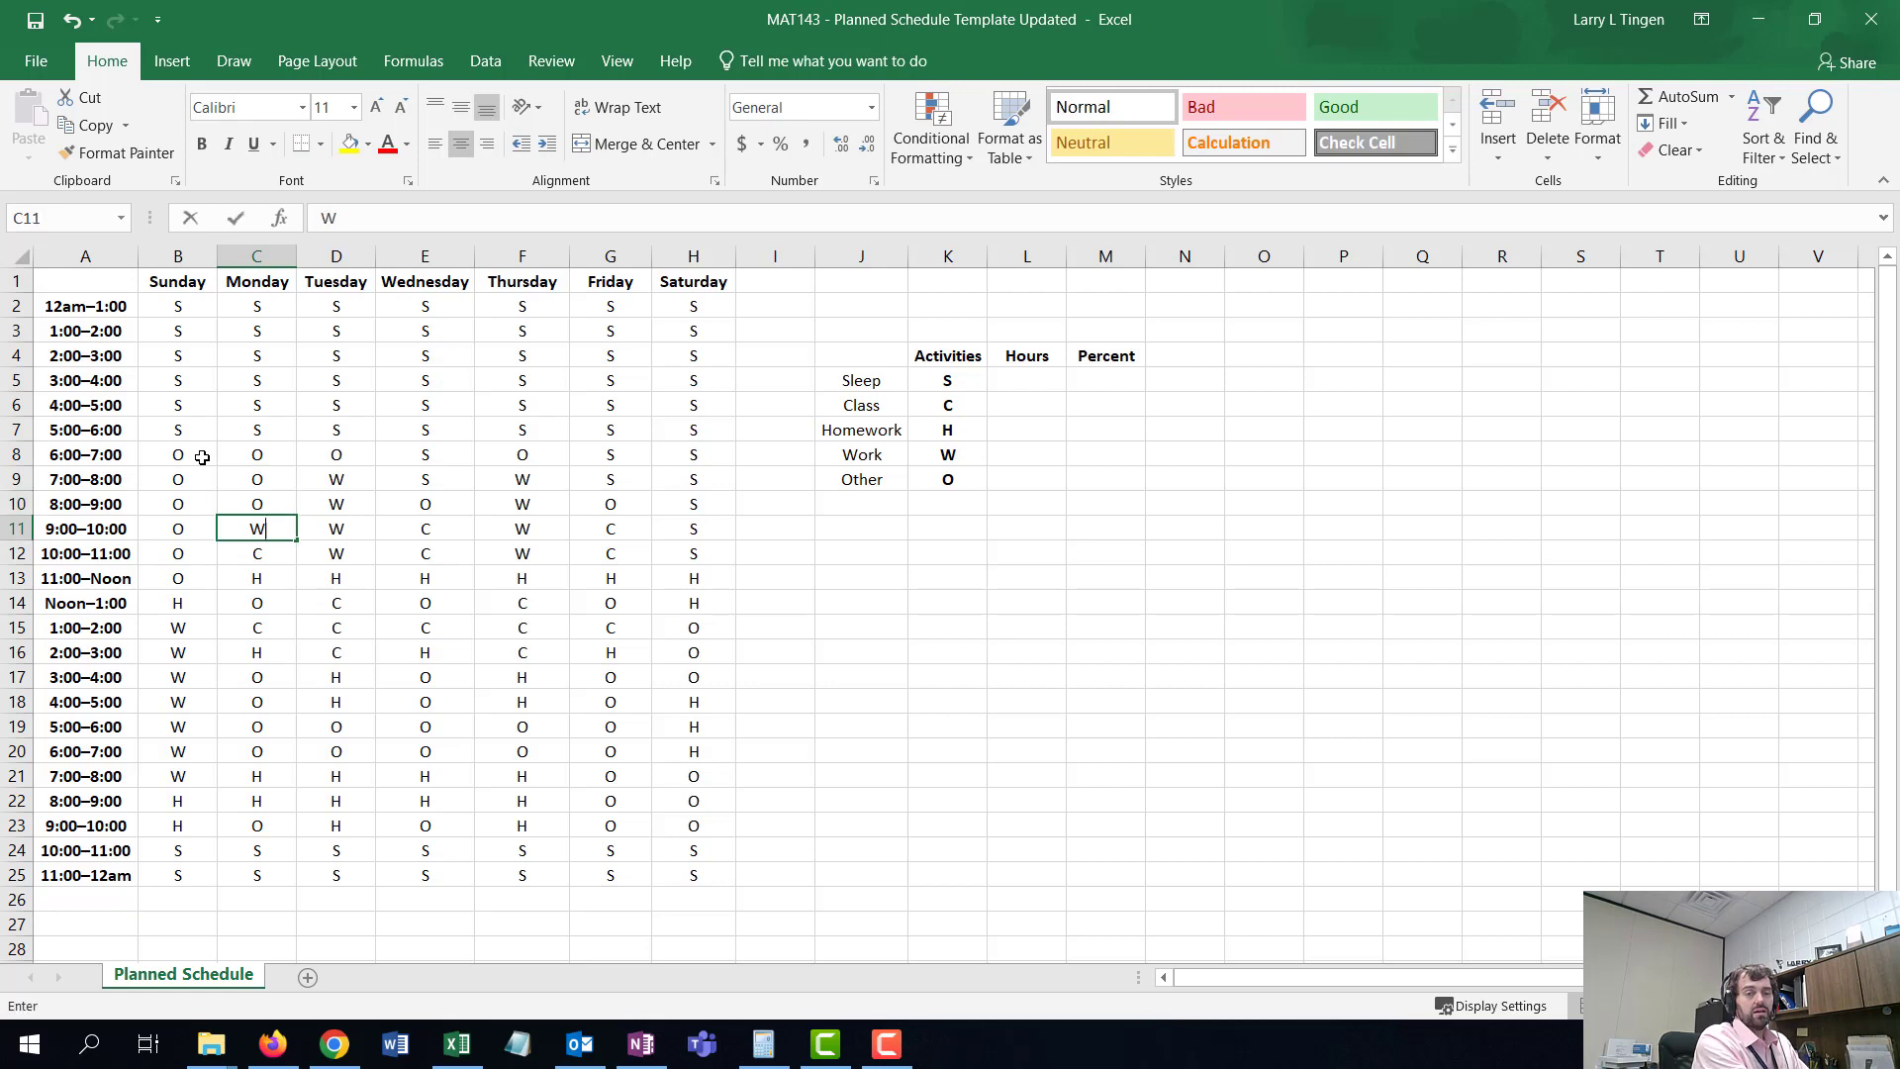
key(Return)
text(W)
key(Return)
text(H)
key(BackSpace)
text(W)
key(Return)
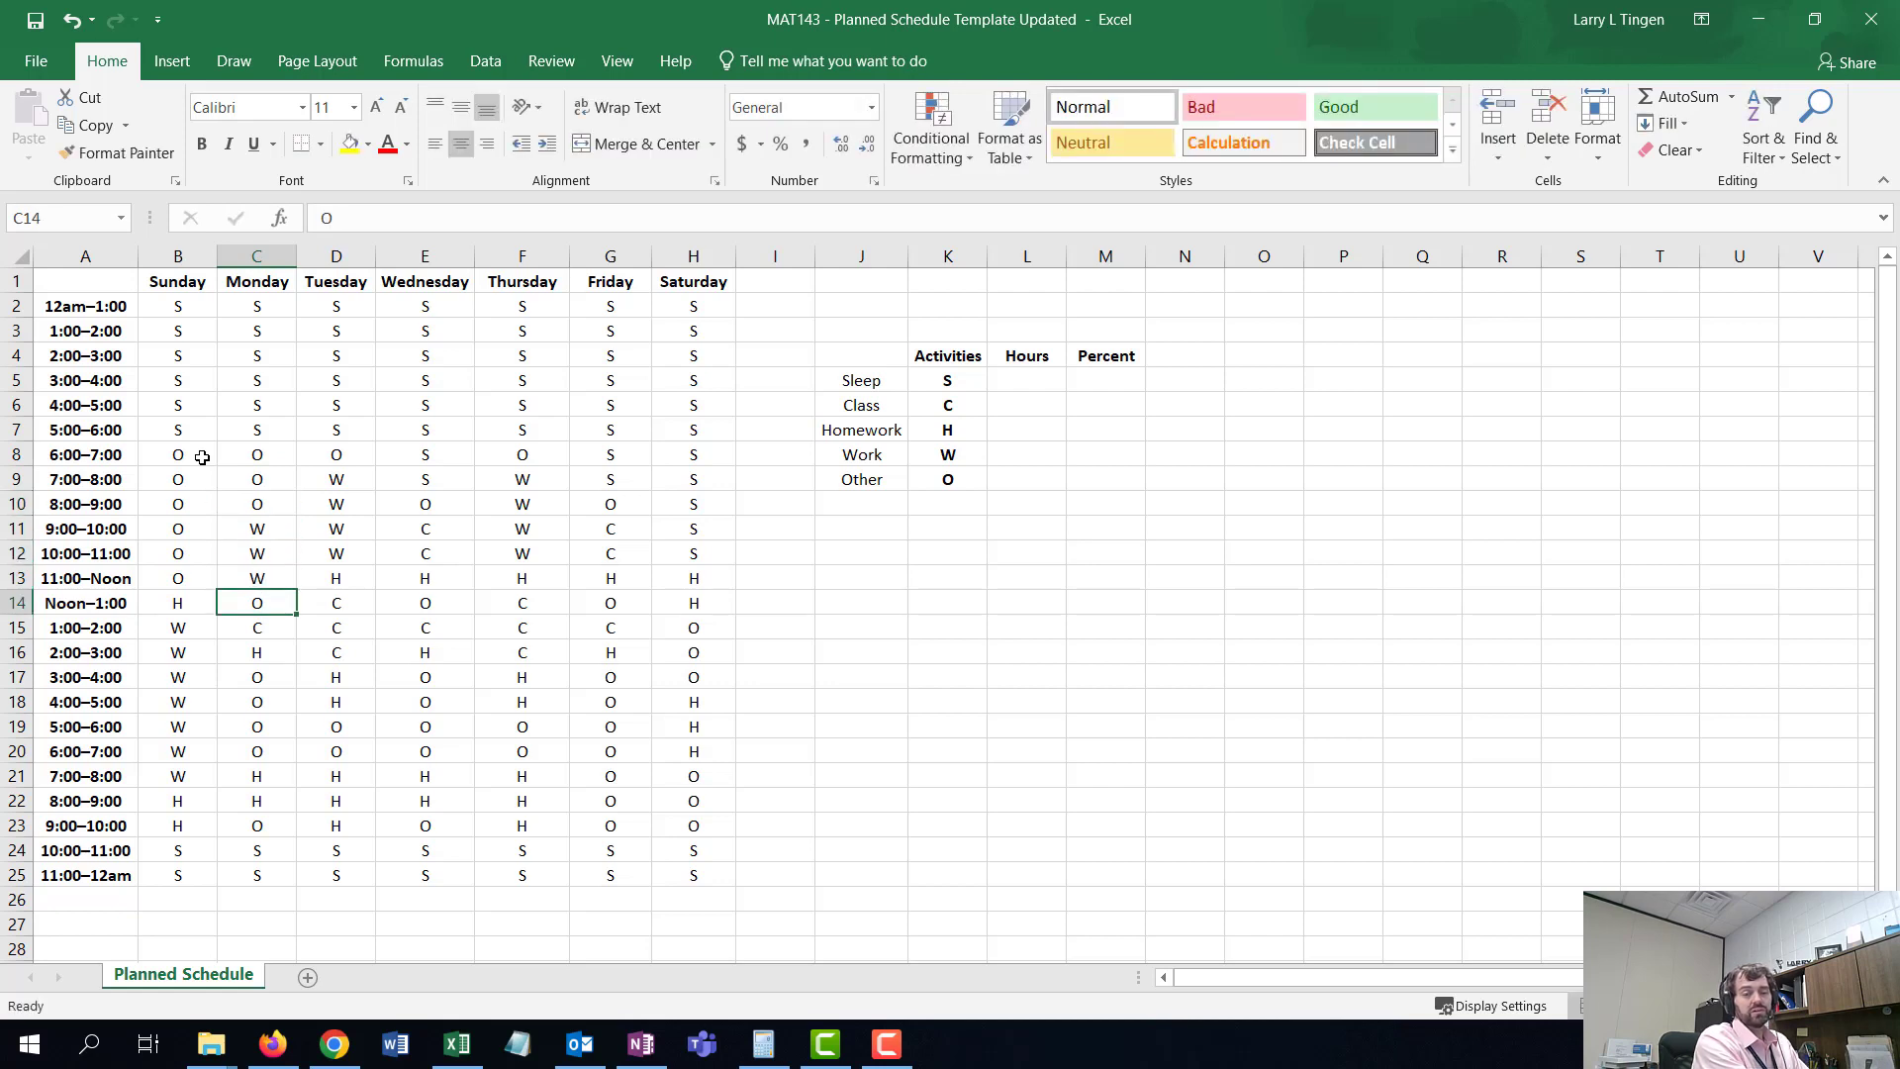
- Set Tuesday's 11:00–Noon slot to W
key(Up)
key(Up)
key(Up)
key(Right)
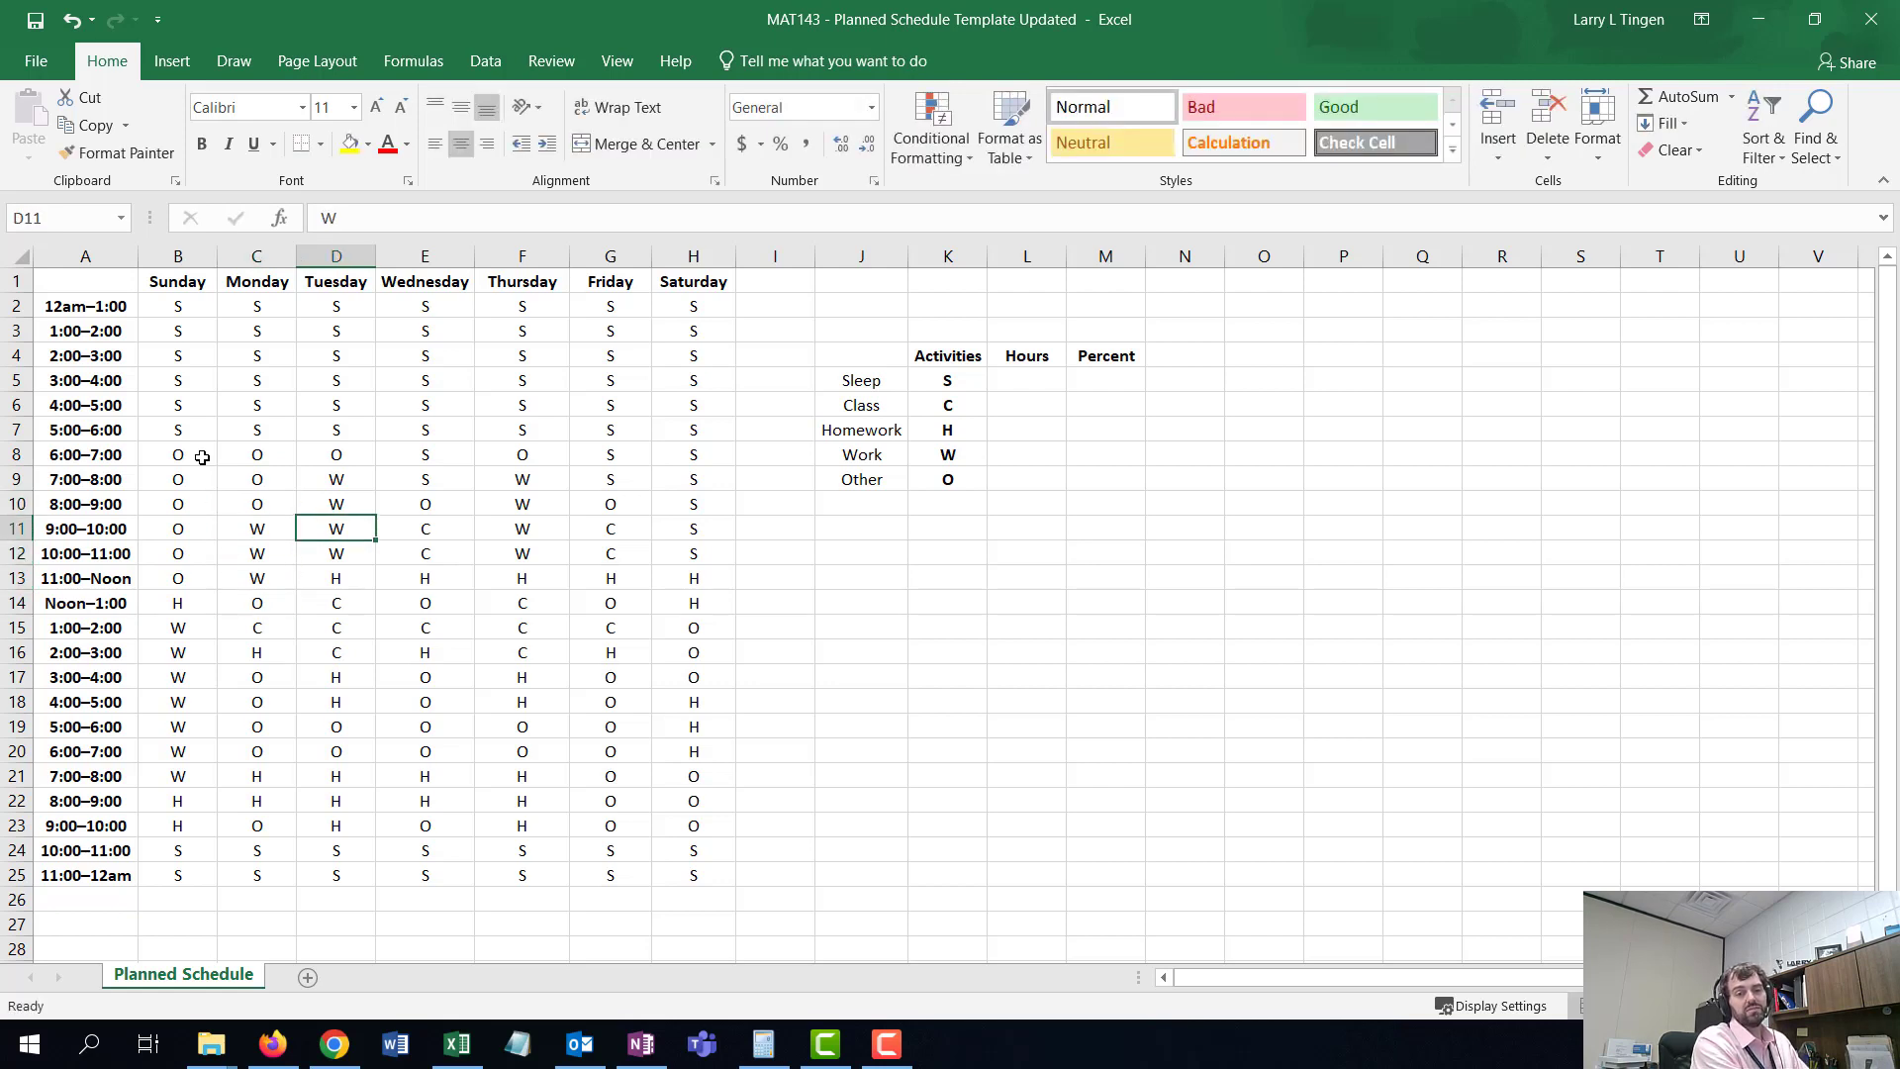
key(Down)
key(Down)
text(W)
key(Return)
- Set Wednesday's 9:00–10:00 through 11:00–Noon slots to W
key(Up)
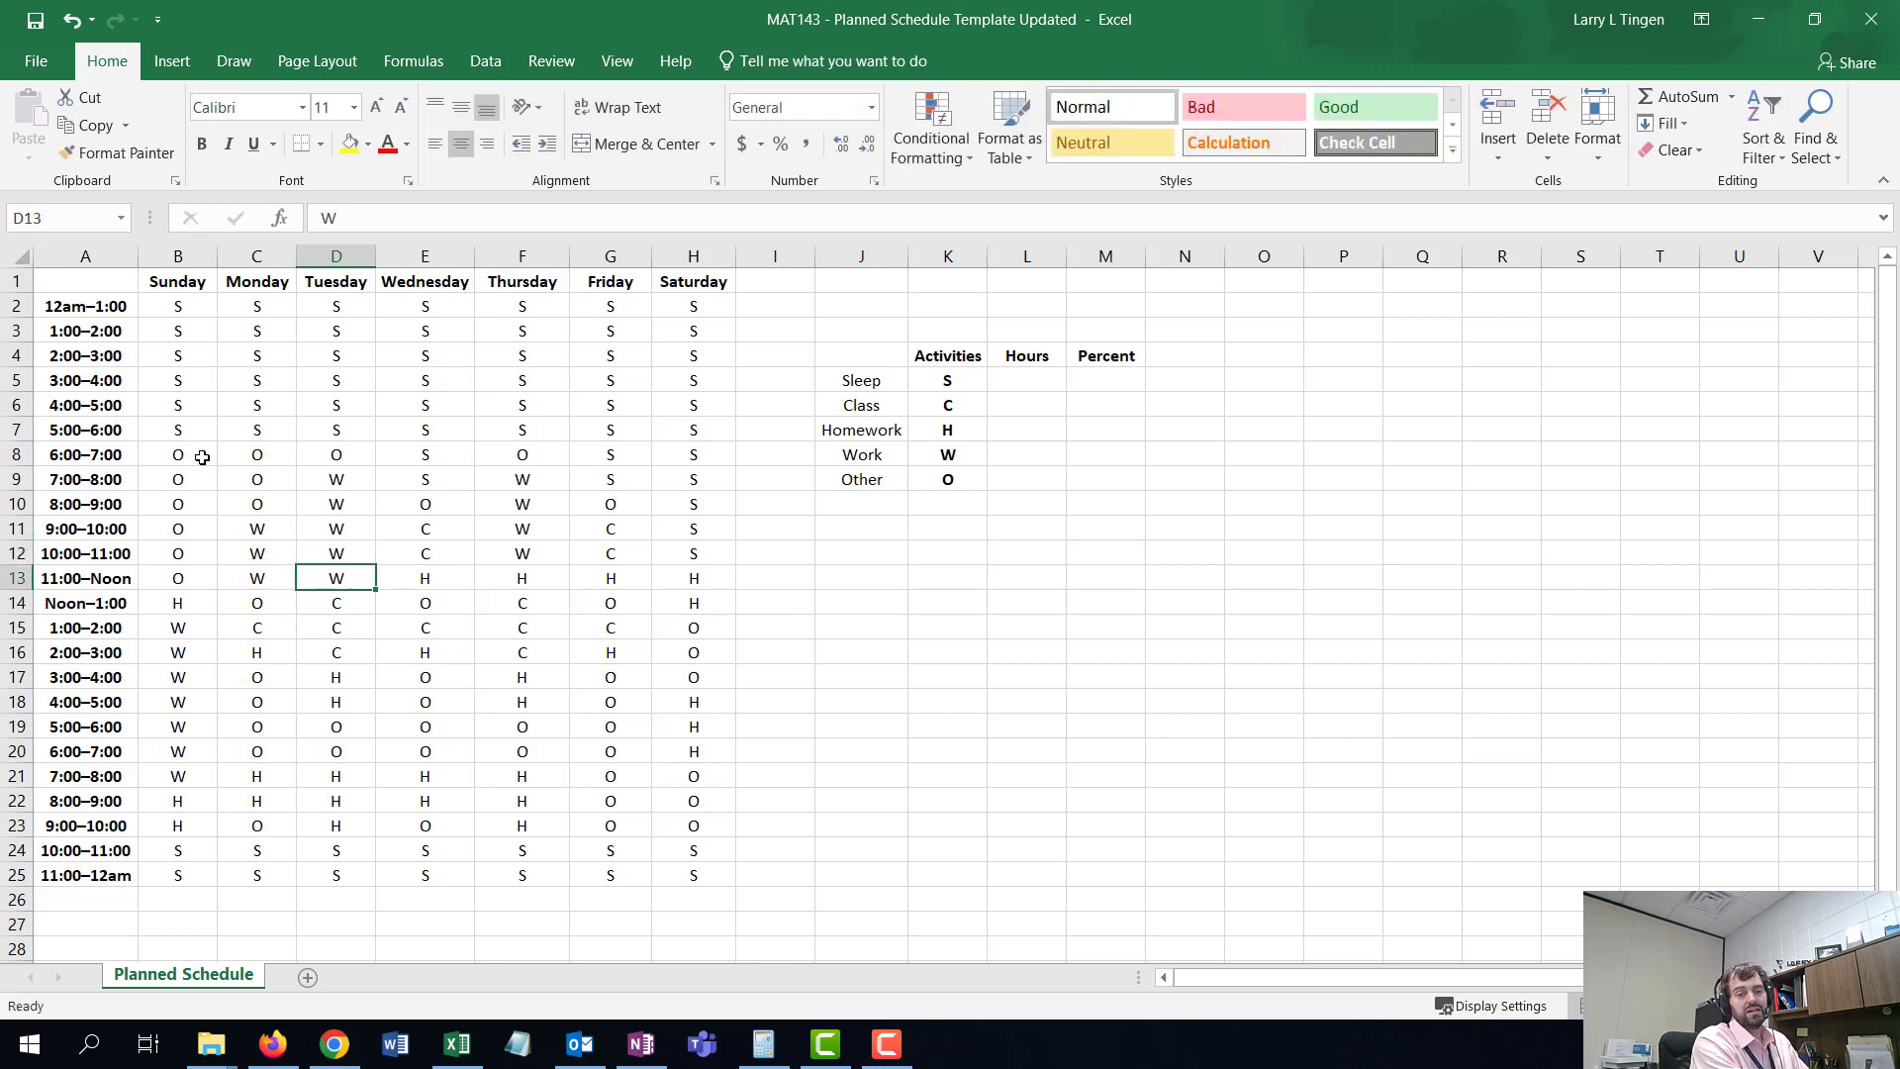
key(Up)
key(Up)
key(Right)
text(W)
key(Return)
text(W)
key(Return)
text(W)
key(Return)
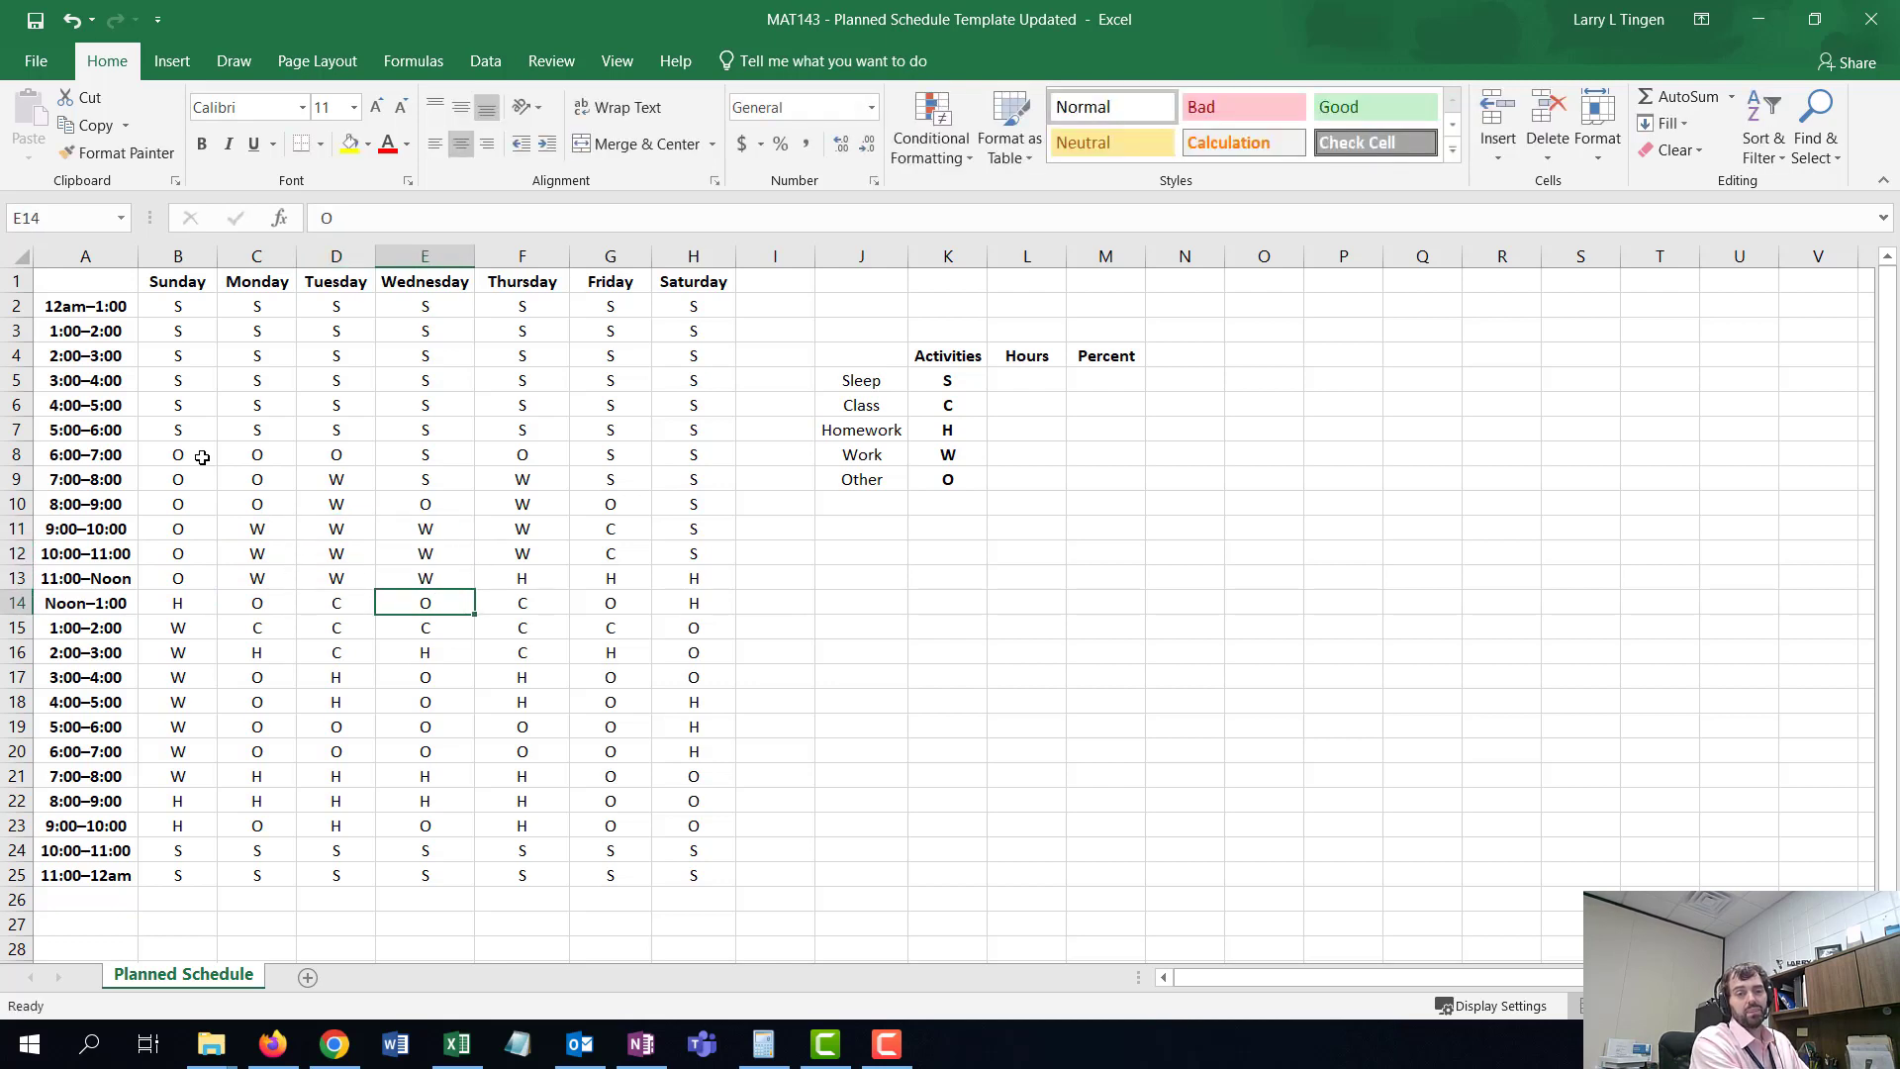
- Set Thursday's 9:00–10:00 slot to W
key(Up)
key(Up)
key(Up)
key(Right)
text(WW)
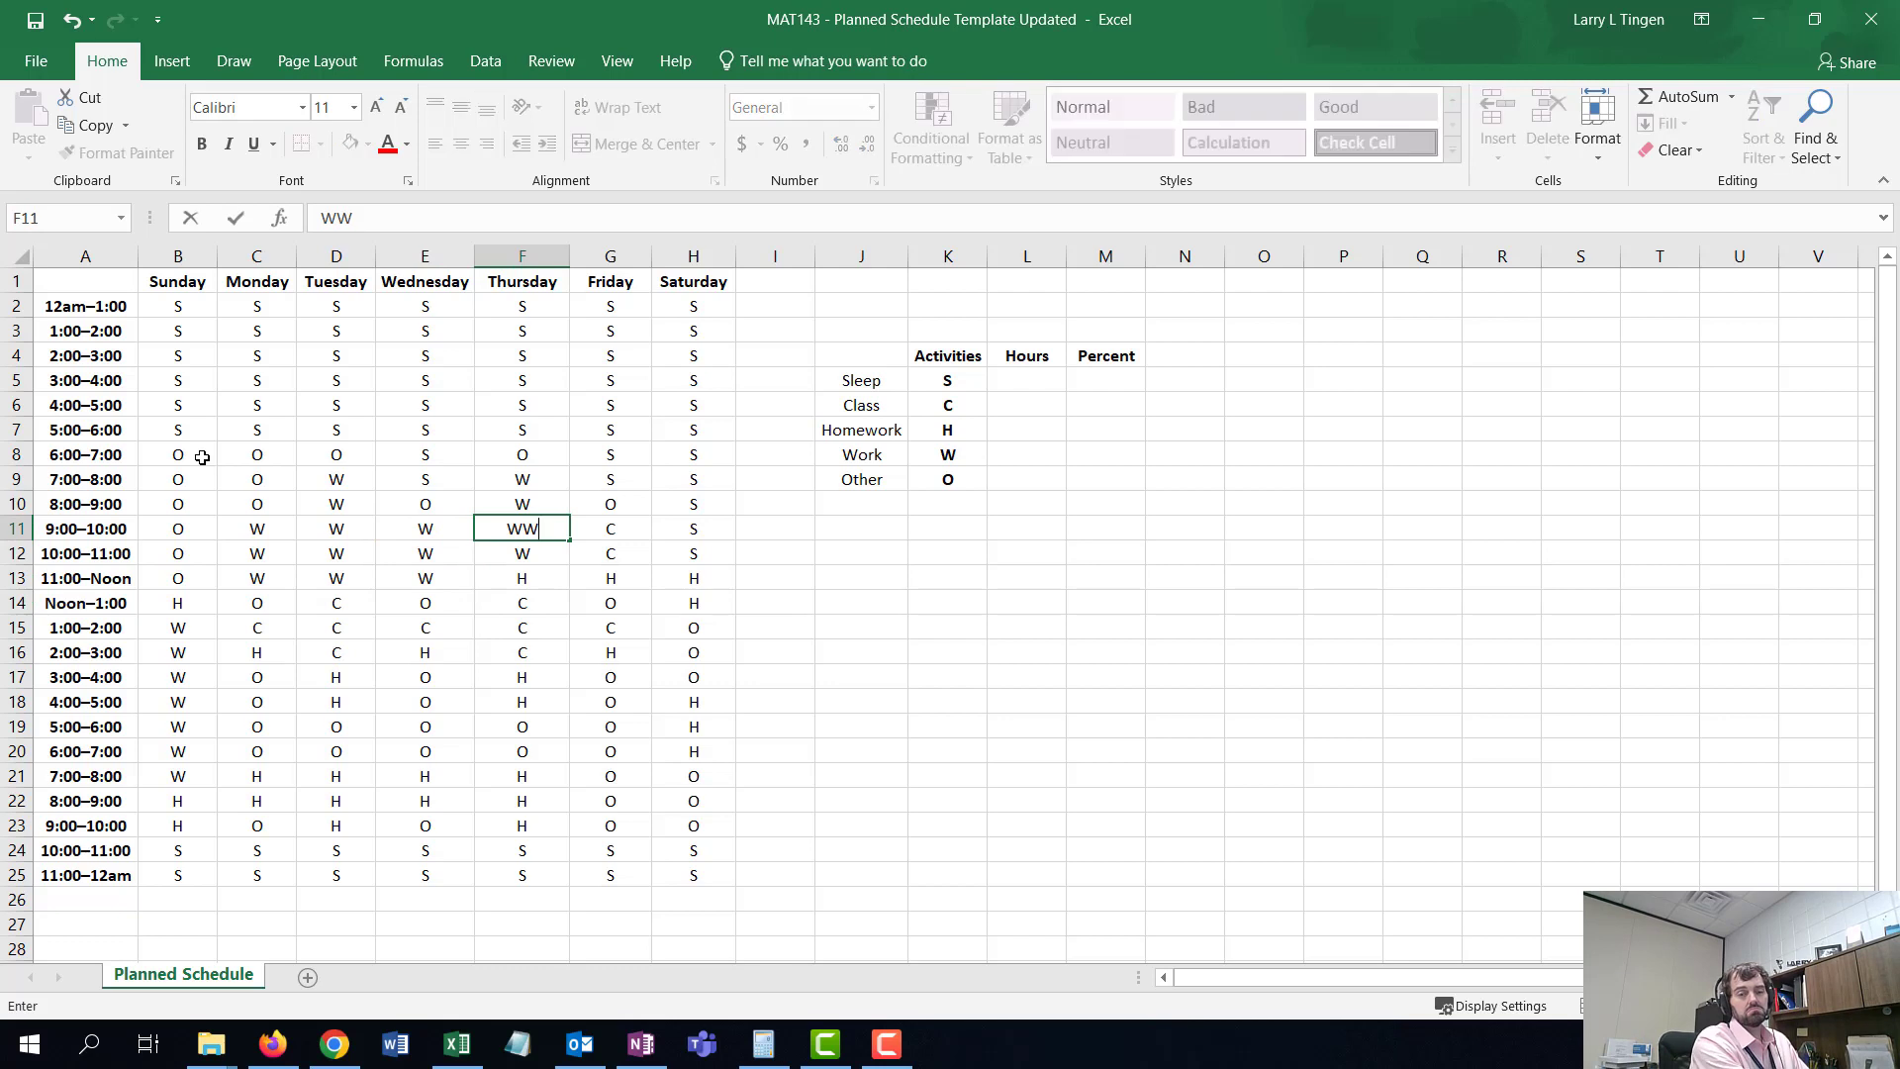
key(BackSpace)
key(Return)
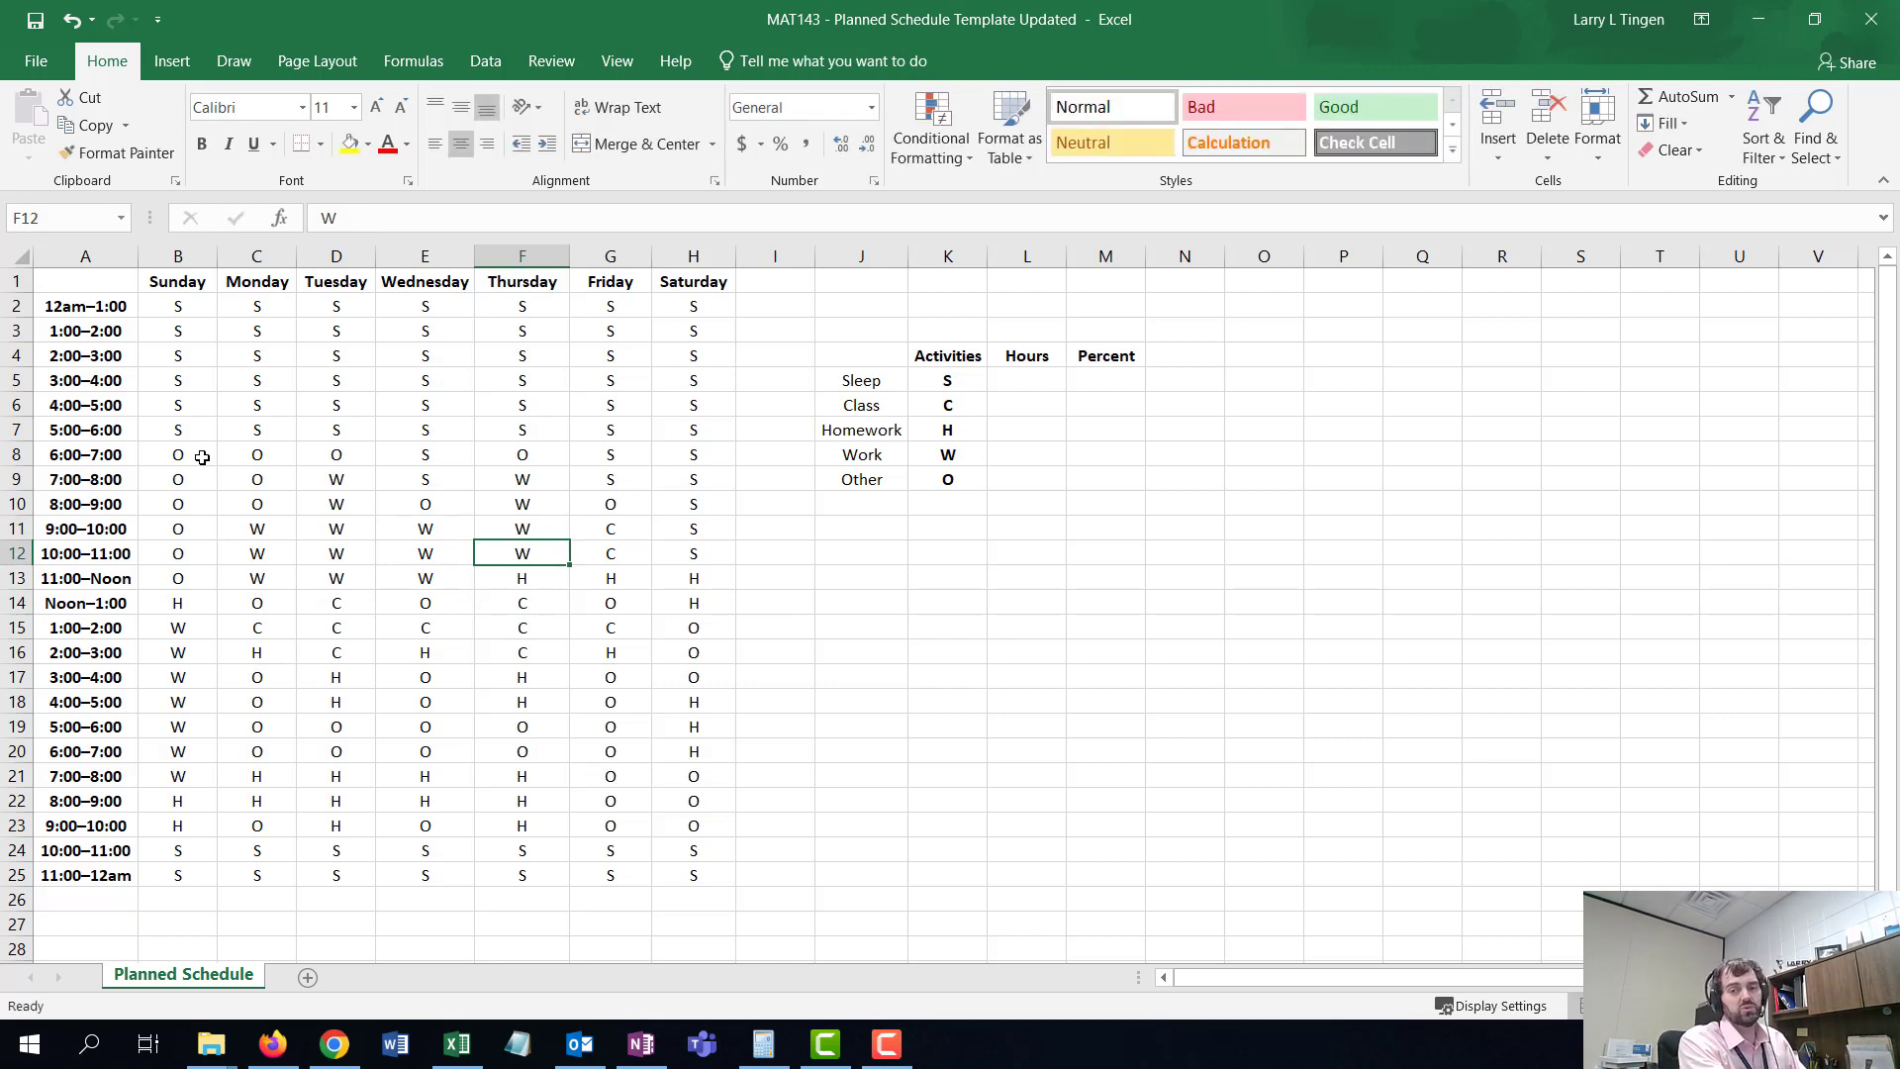
- Review the activity names, codes and the empty Hours column of the summary table
click(1036, 383)
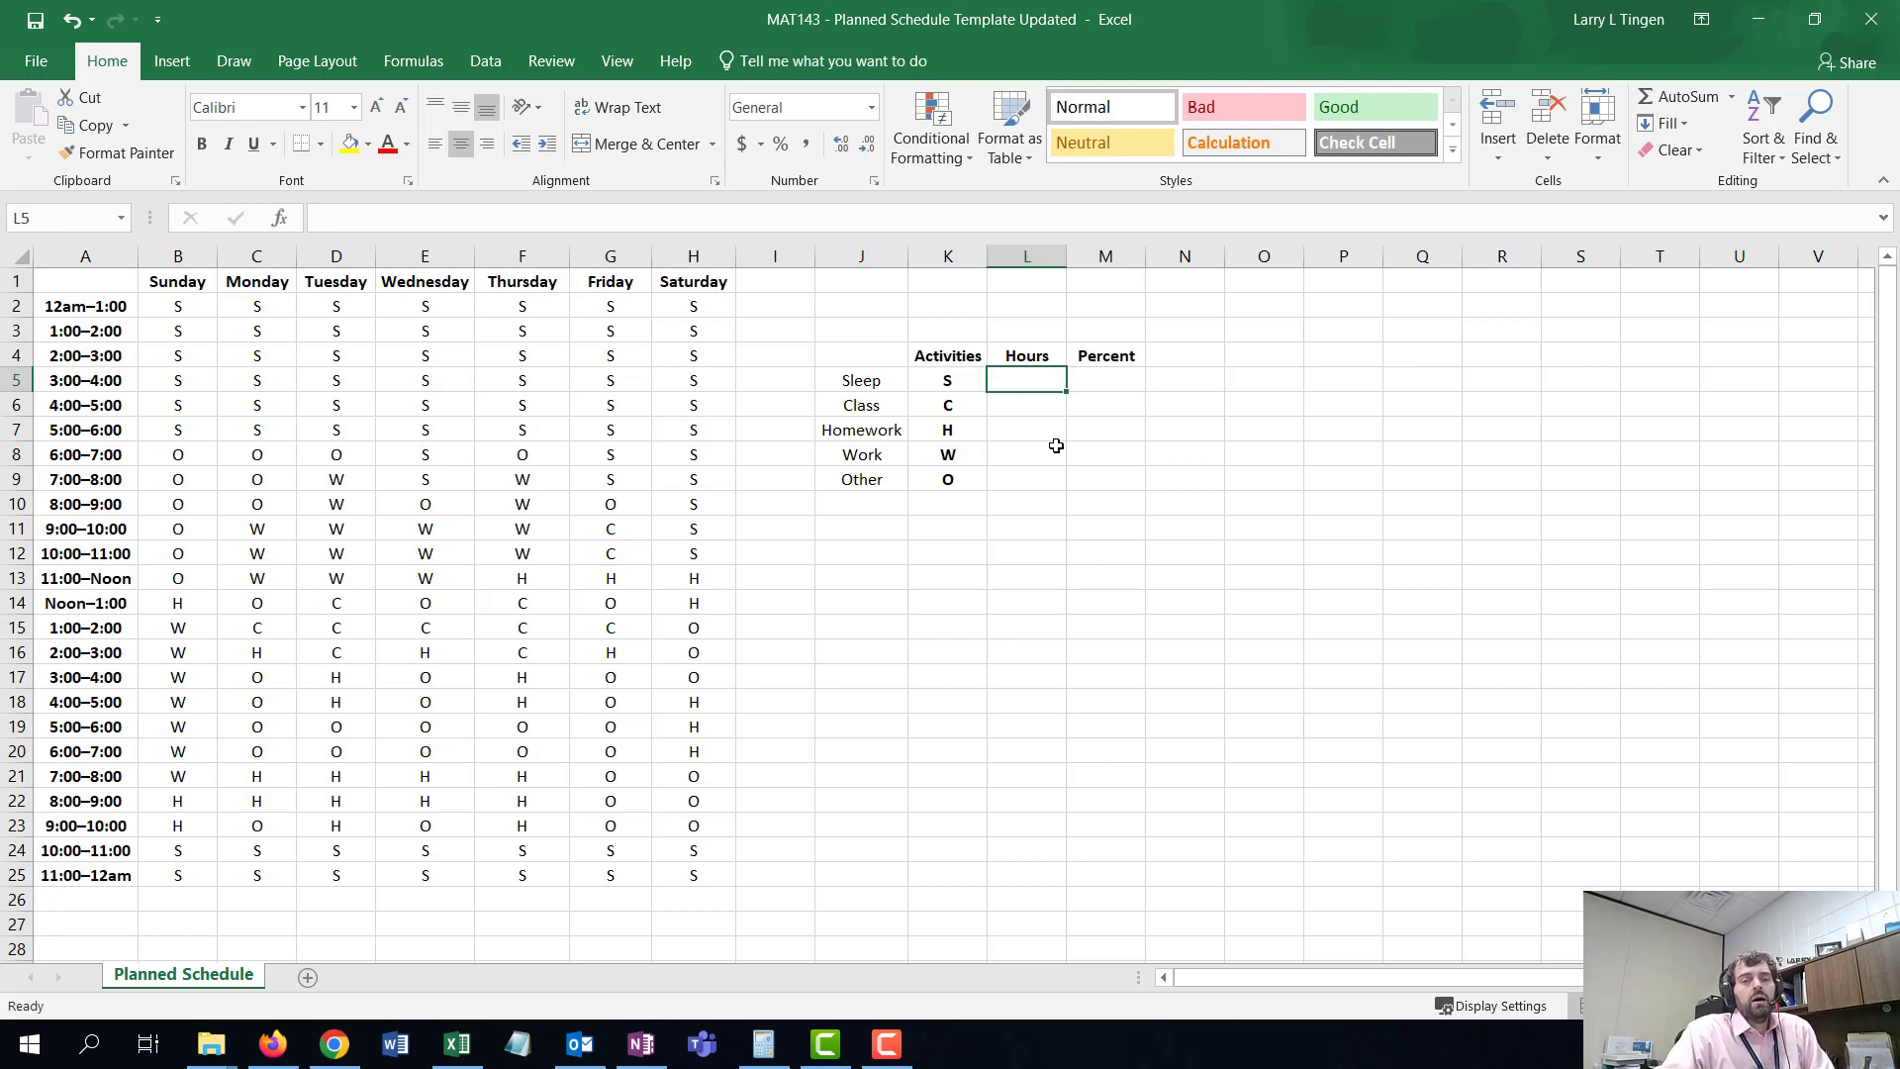
click(879, 407)
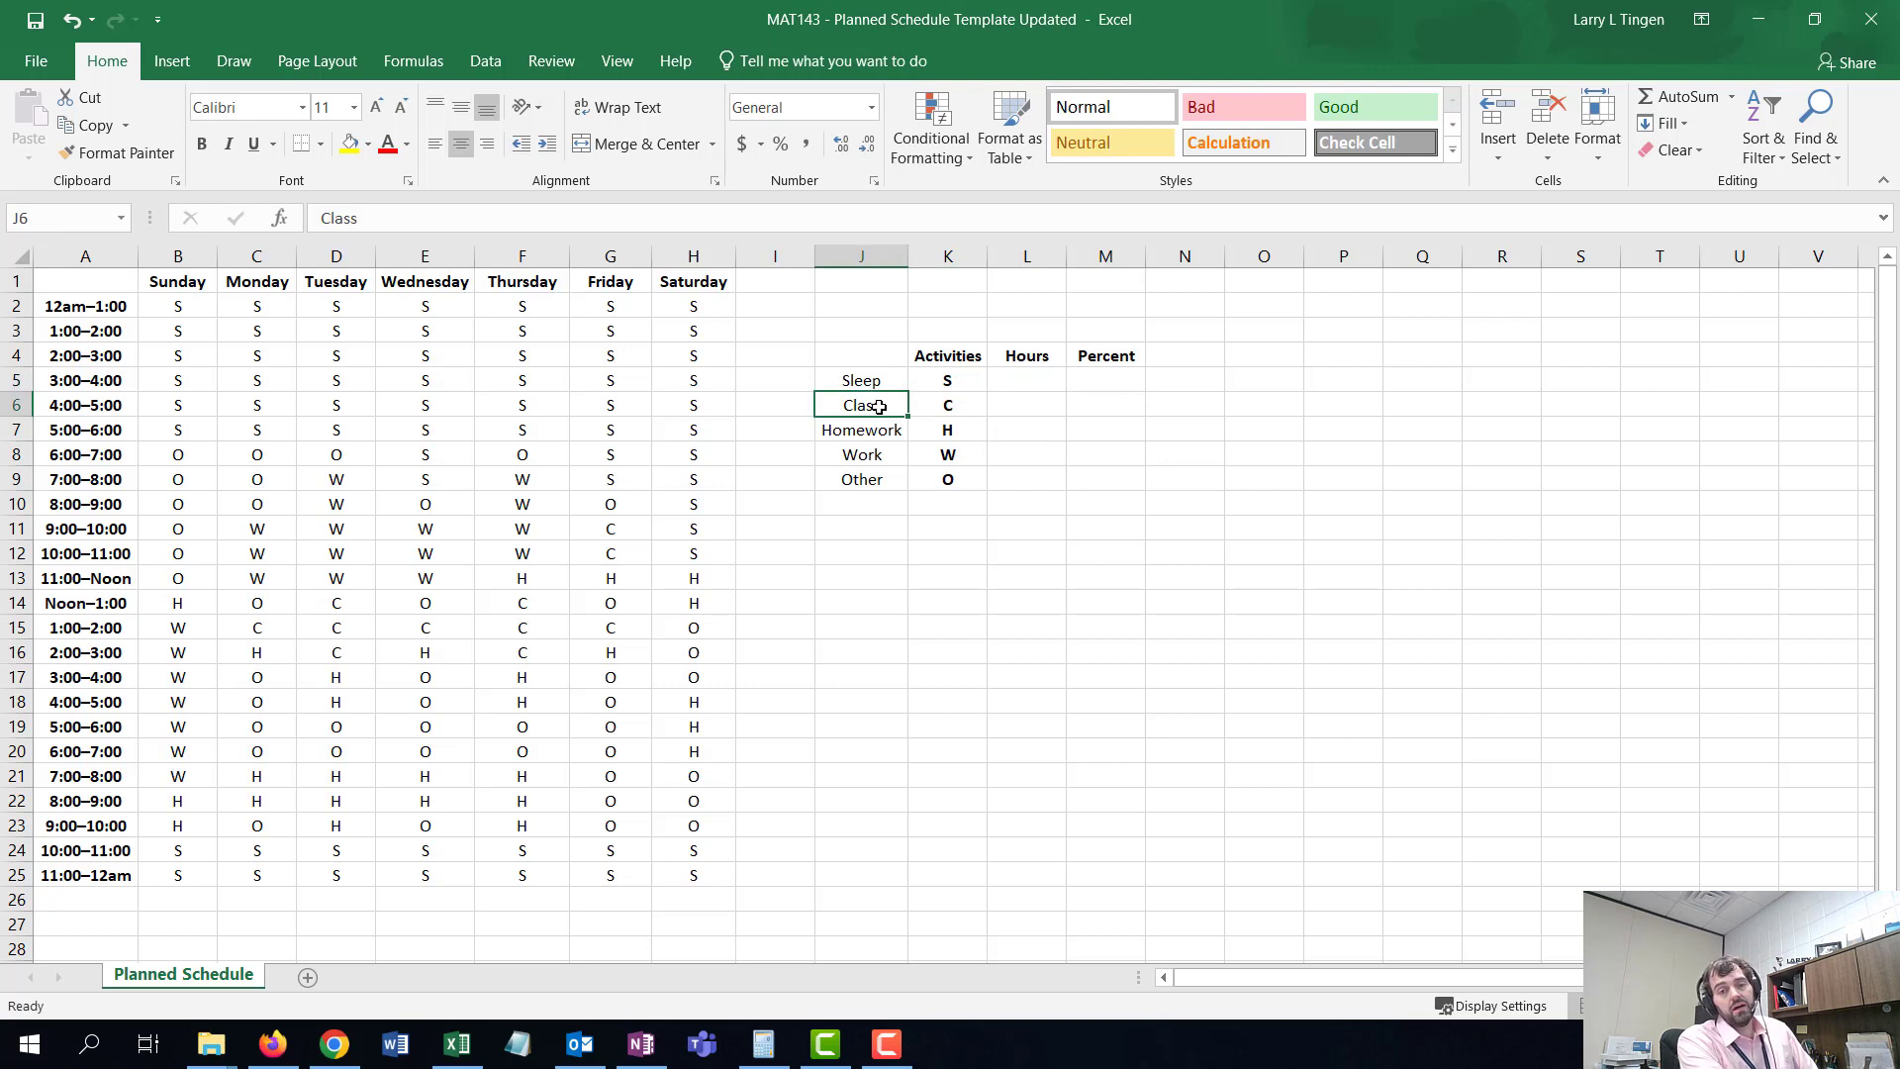
click(935, 406)
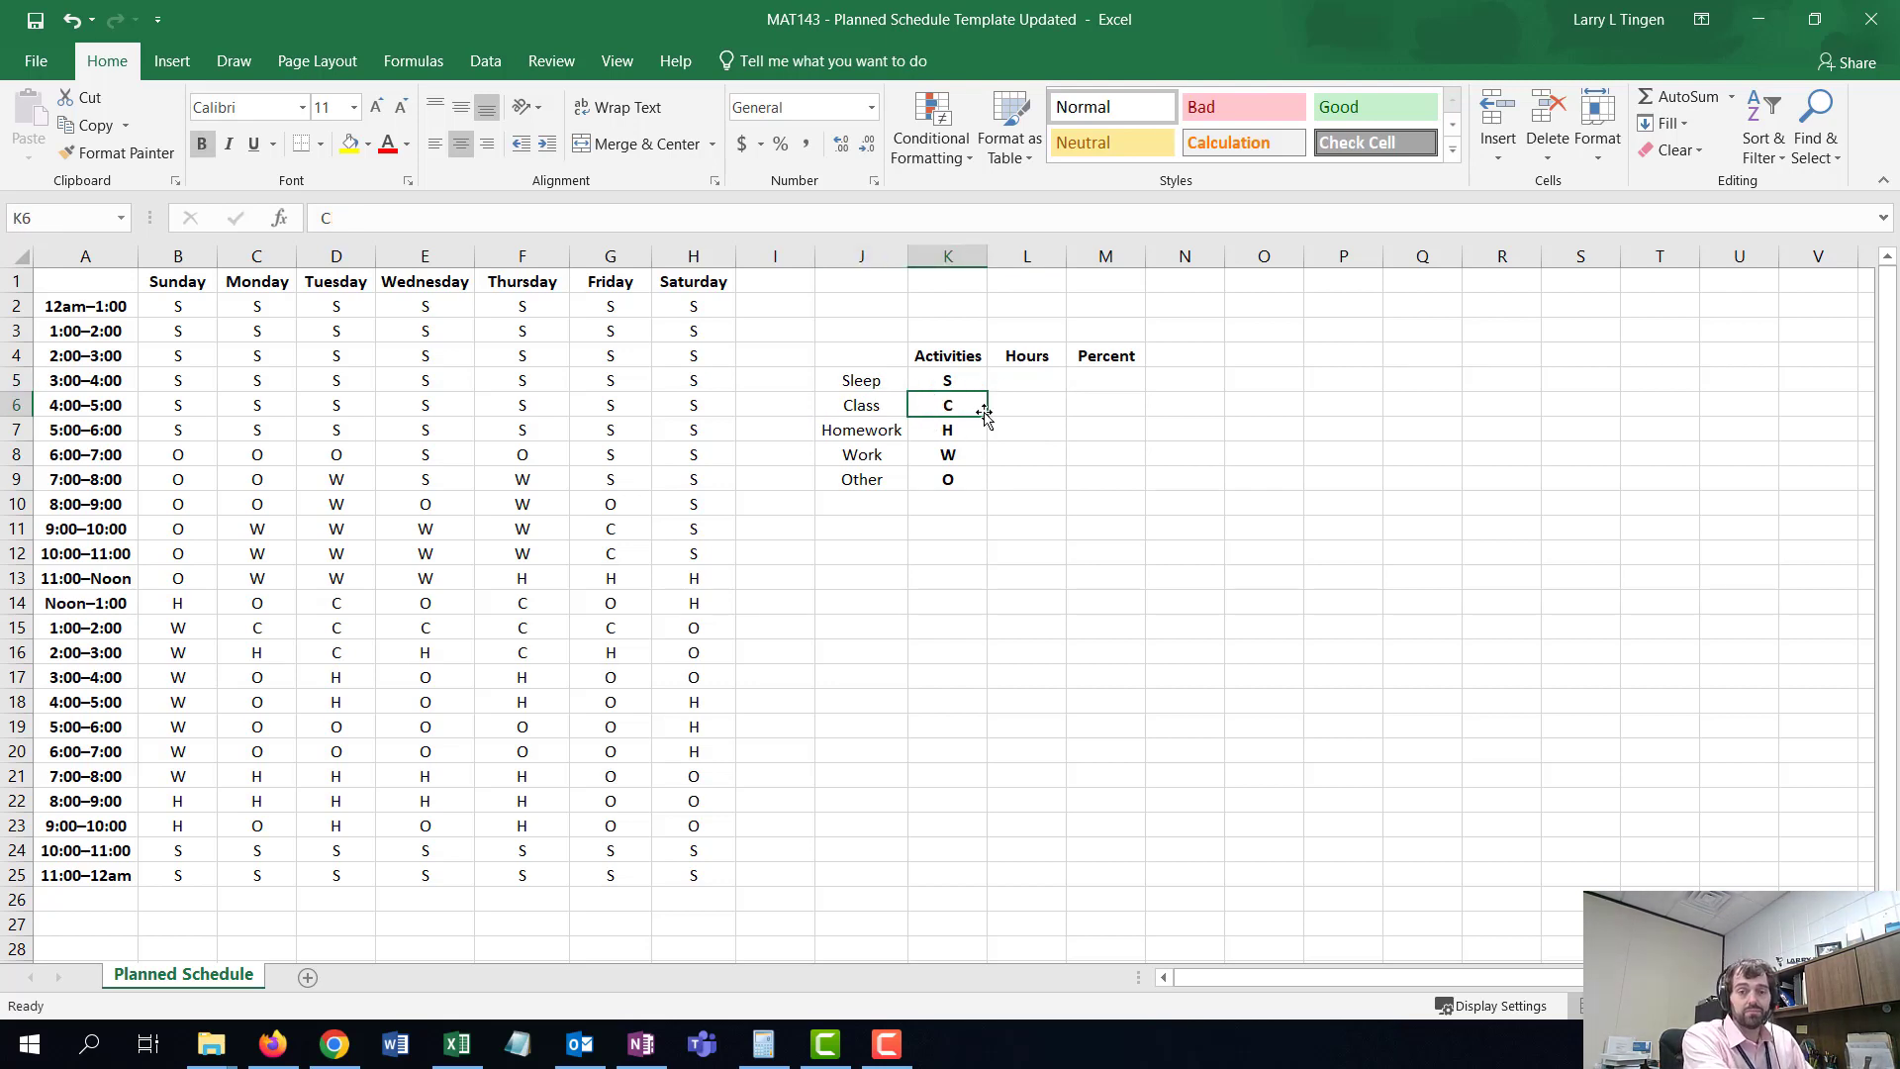
click(880, 401)
click(928, 406)
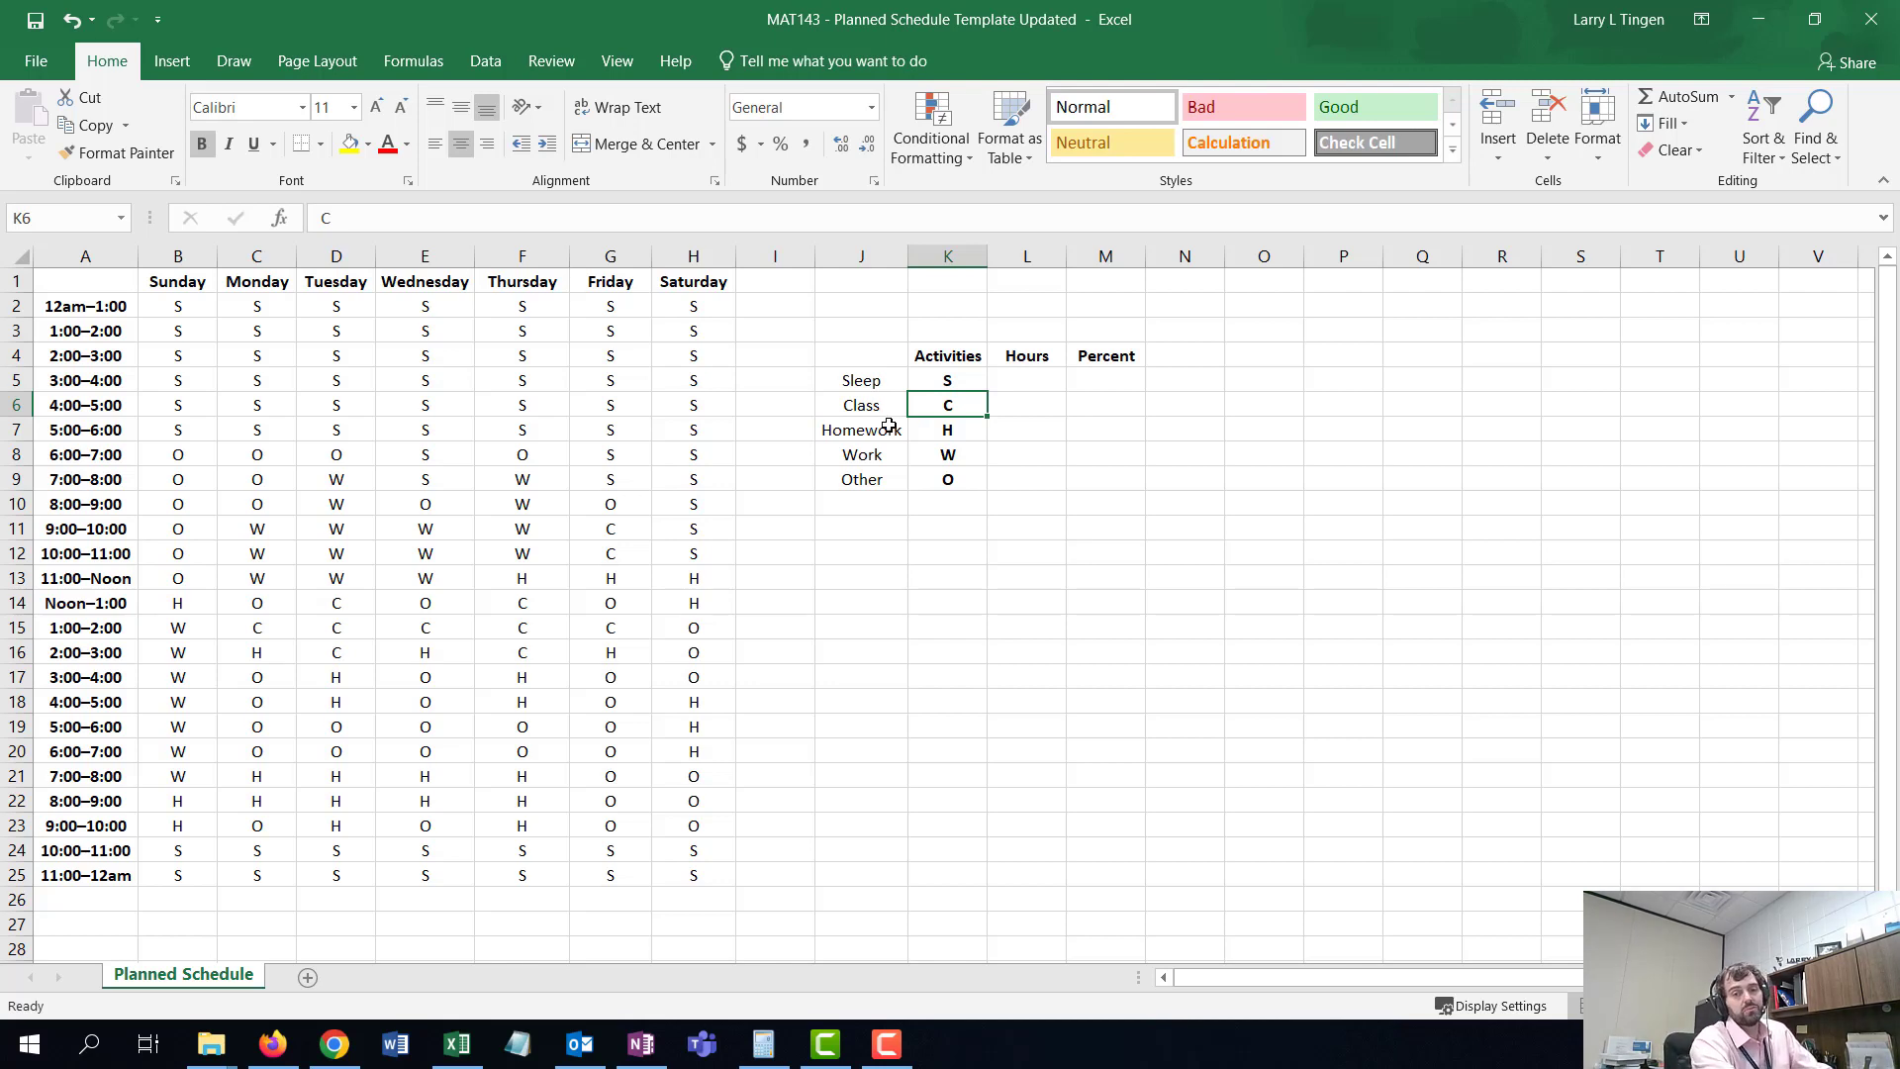
click(948, 429)
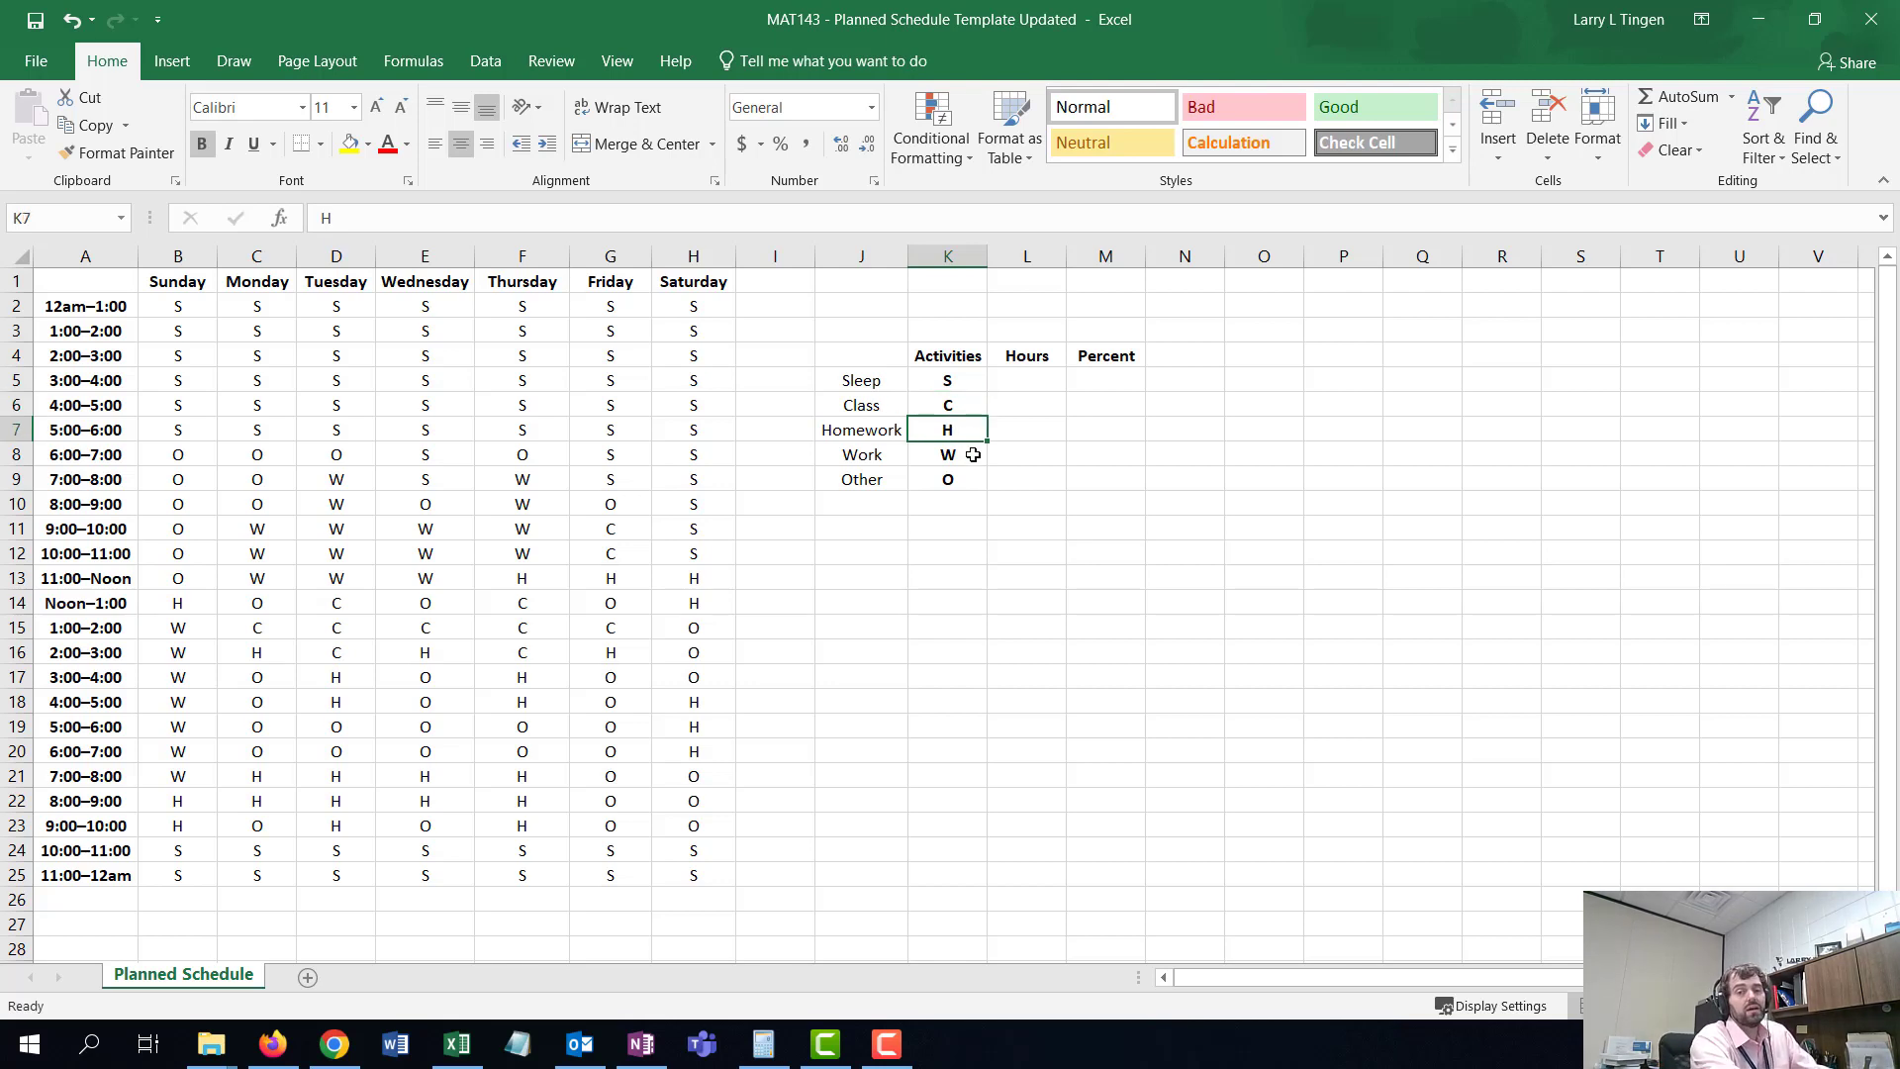
click(968, 456)
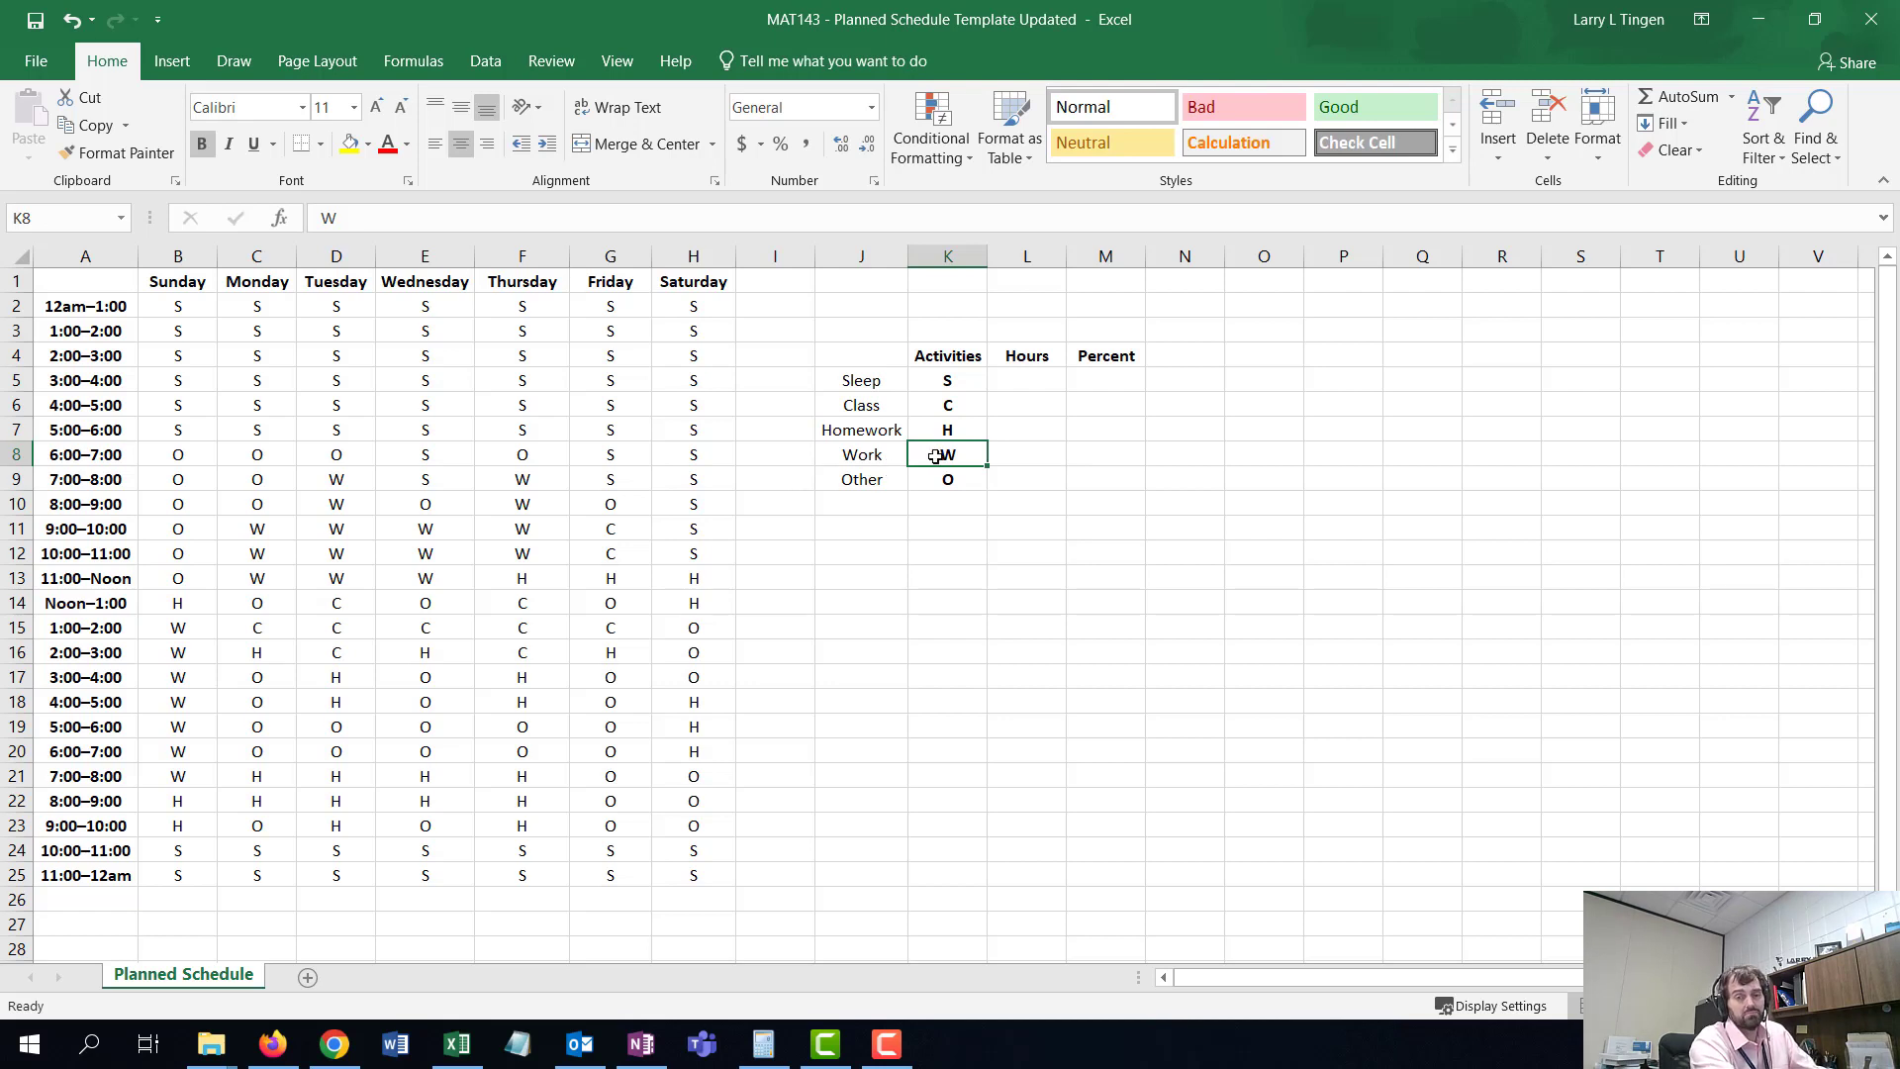
click(1025, 381)
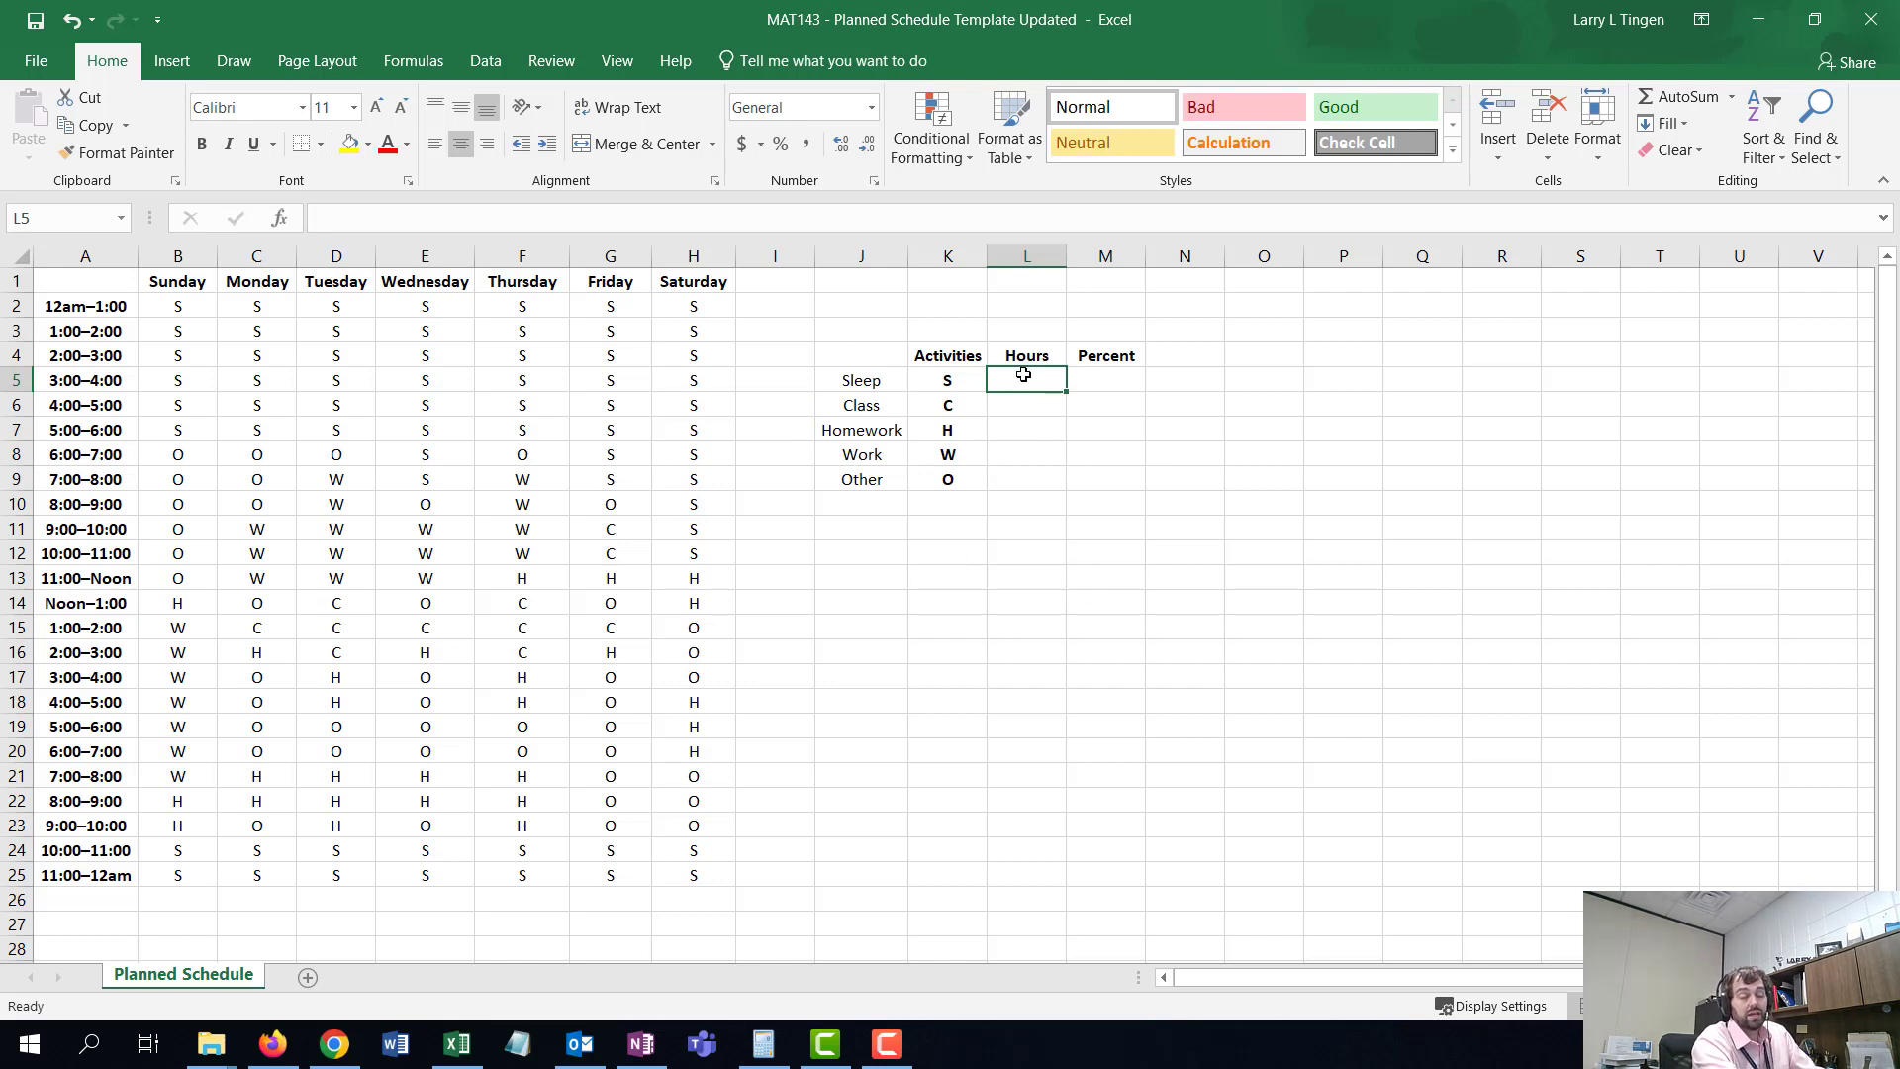
click(971, 385)
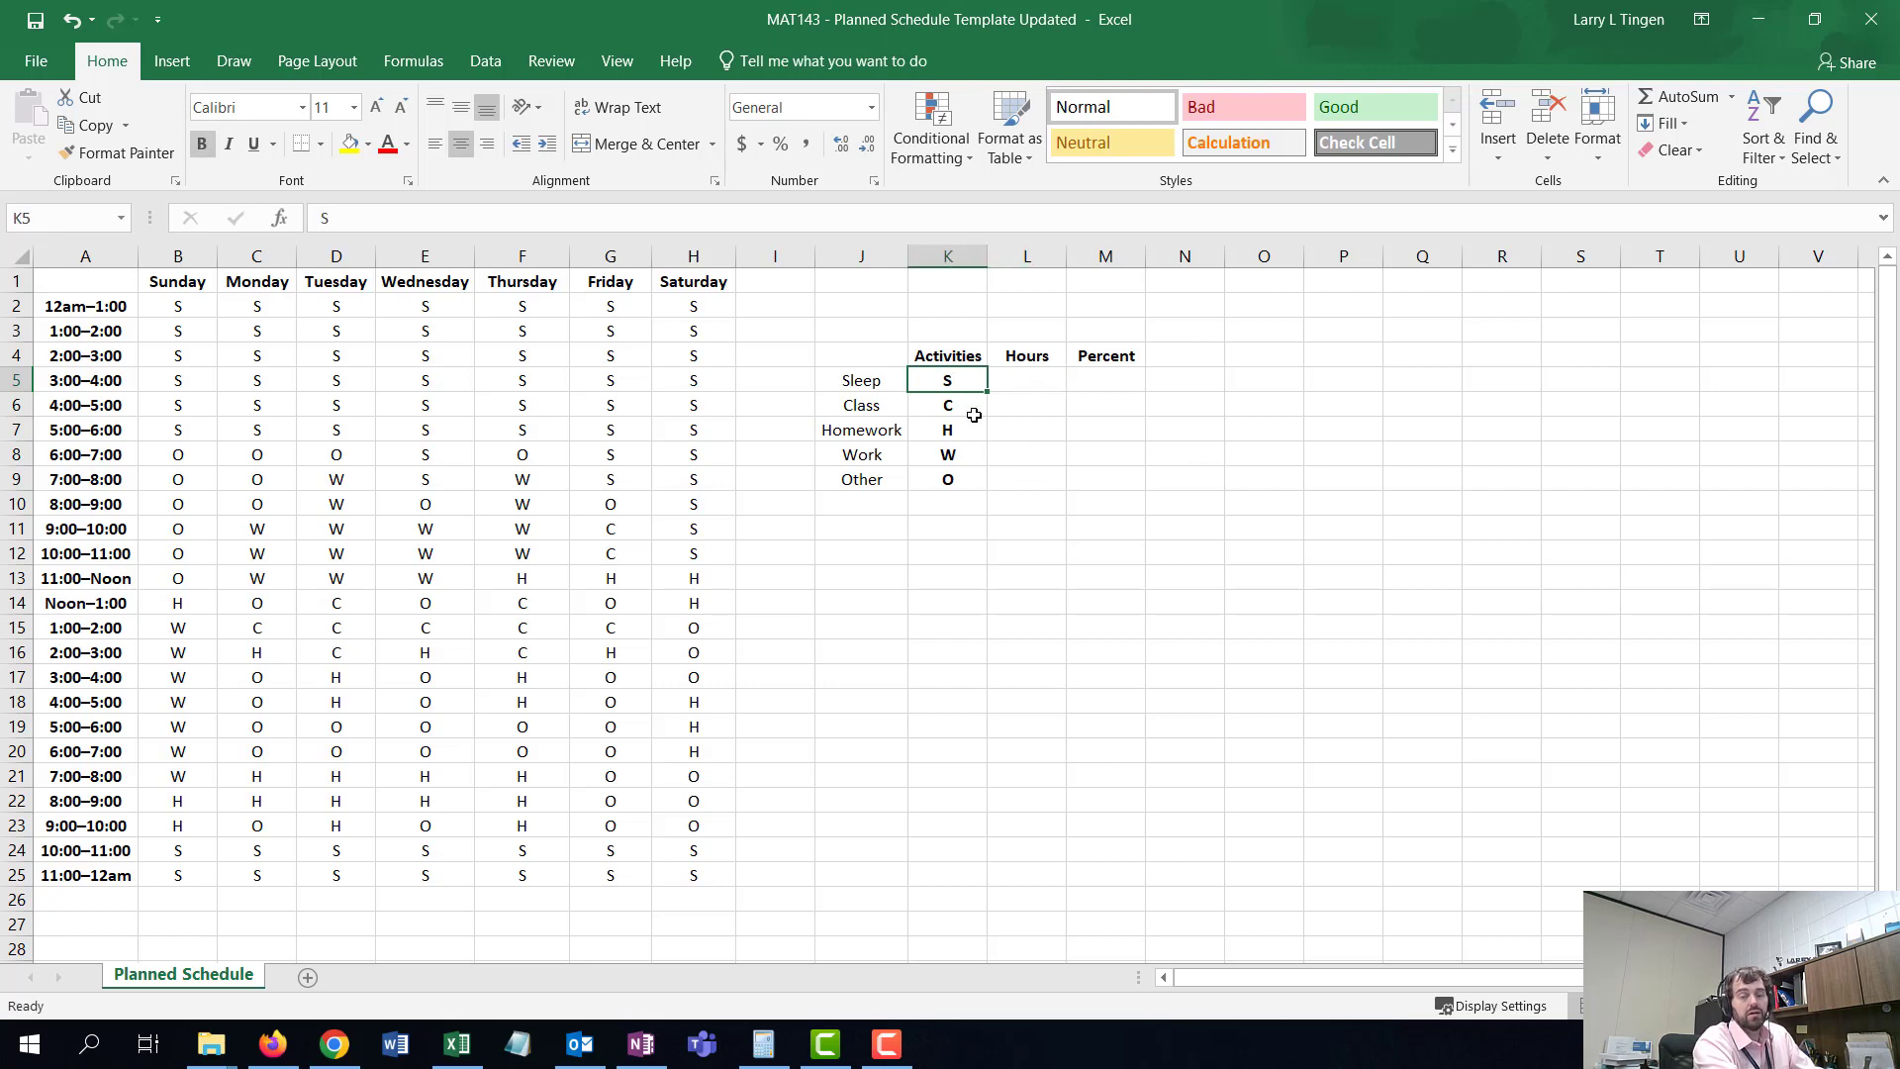
click(974, 410)
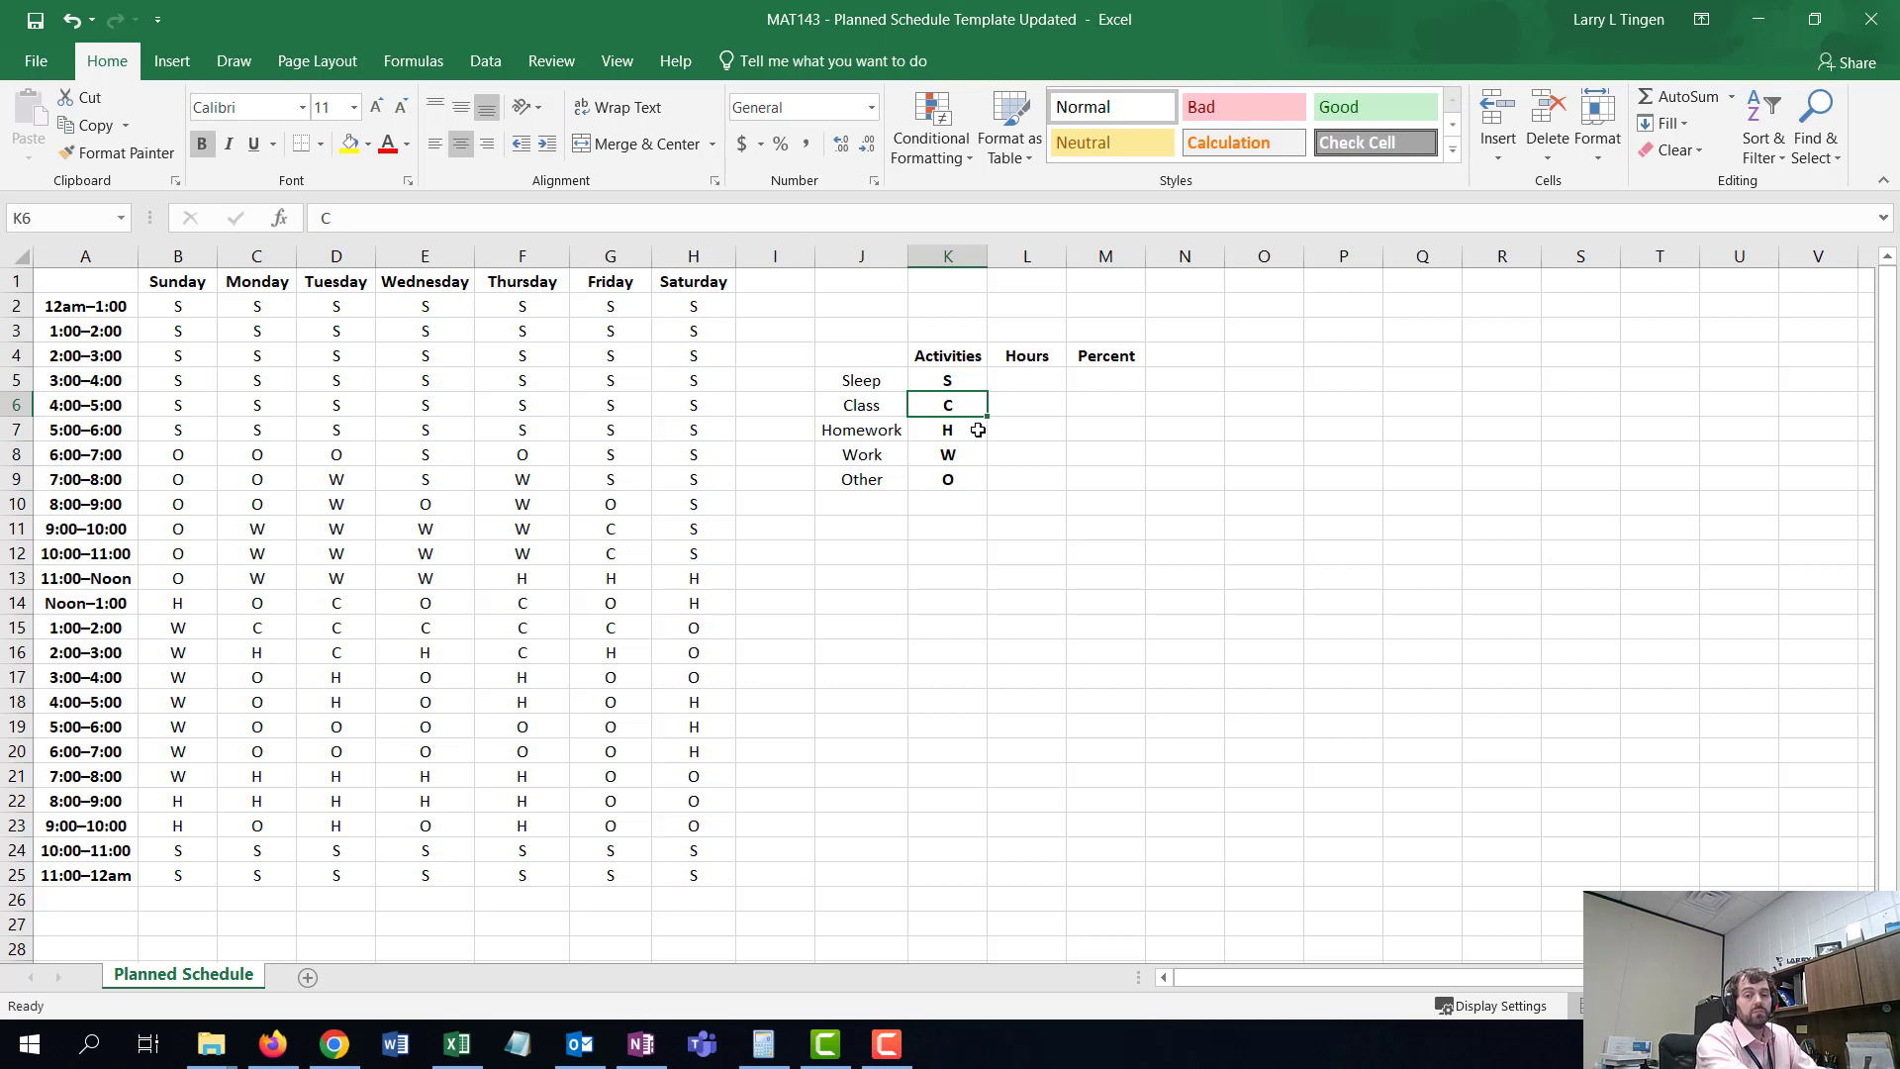
click(978, 429)
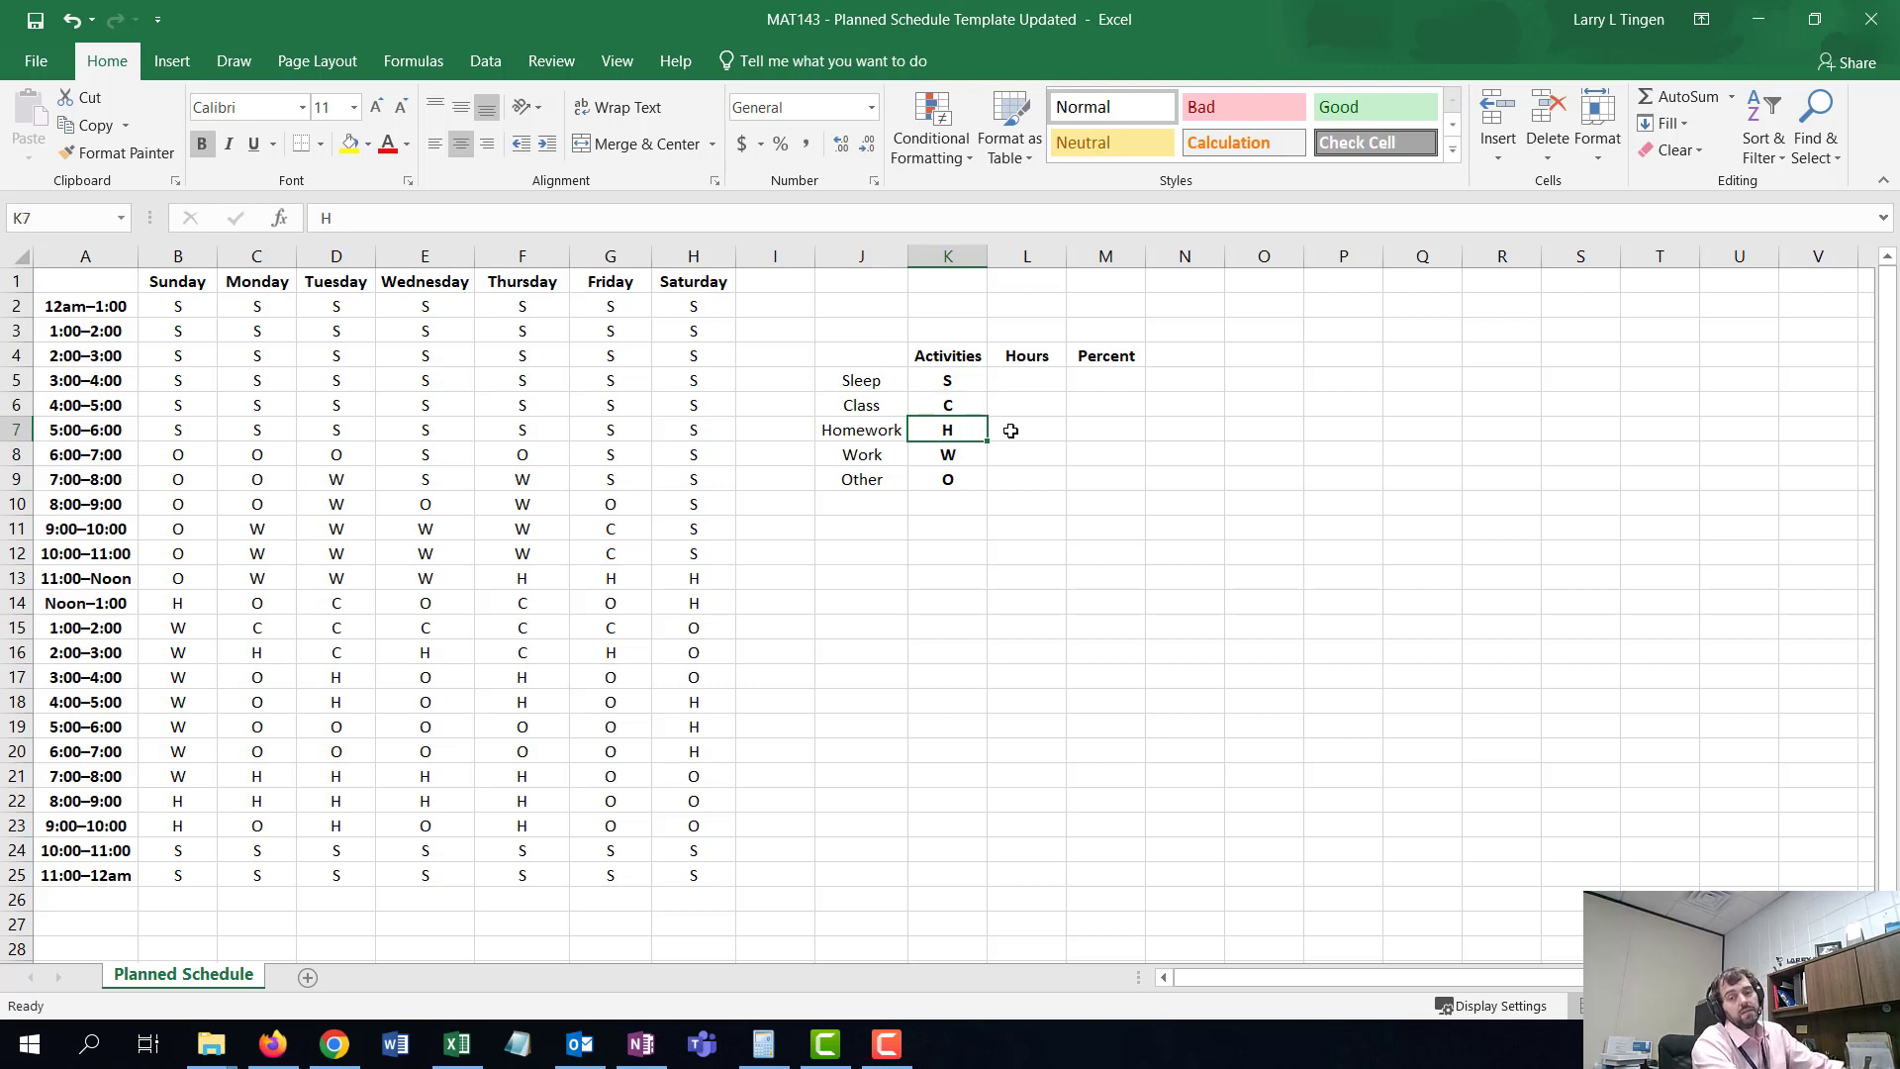
click(1011, 429)
click(975, 455)
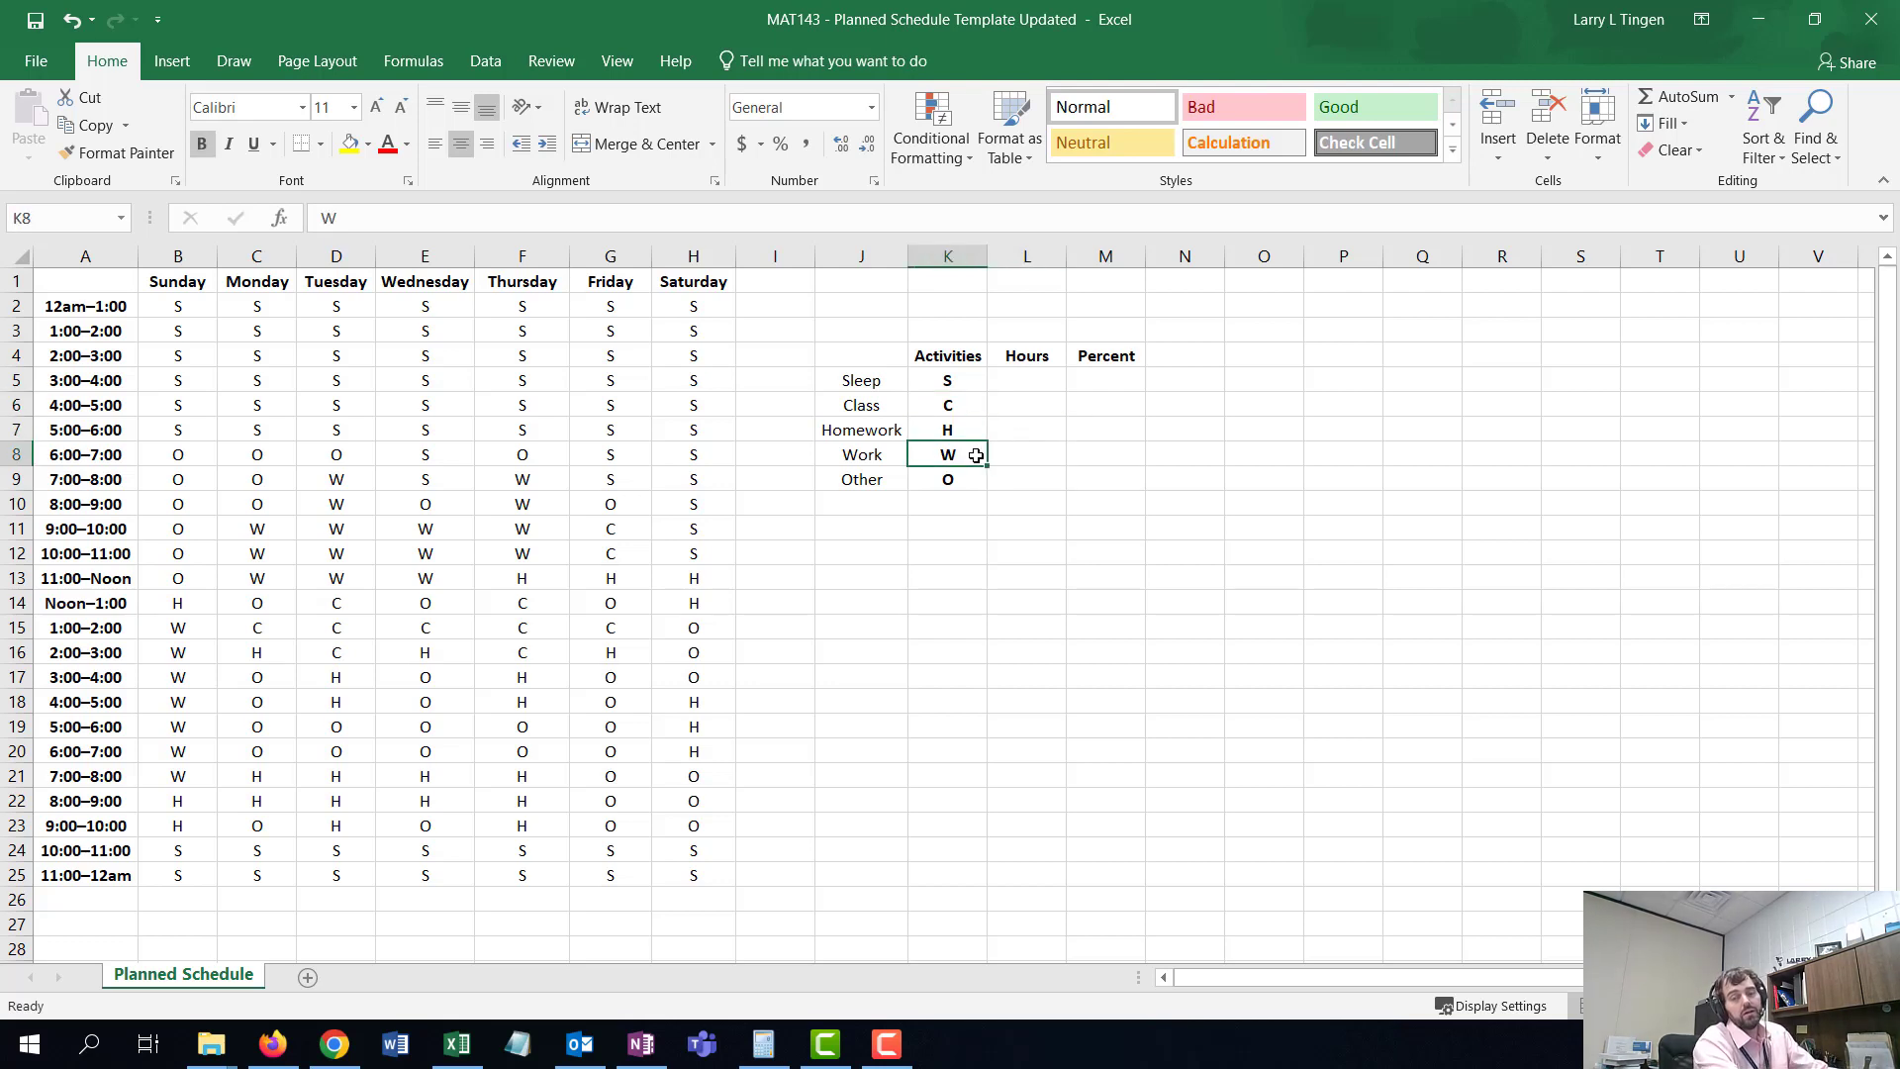
click(970, 478)
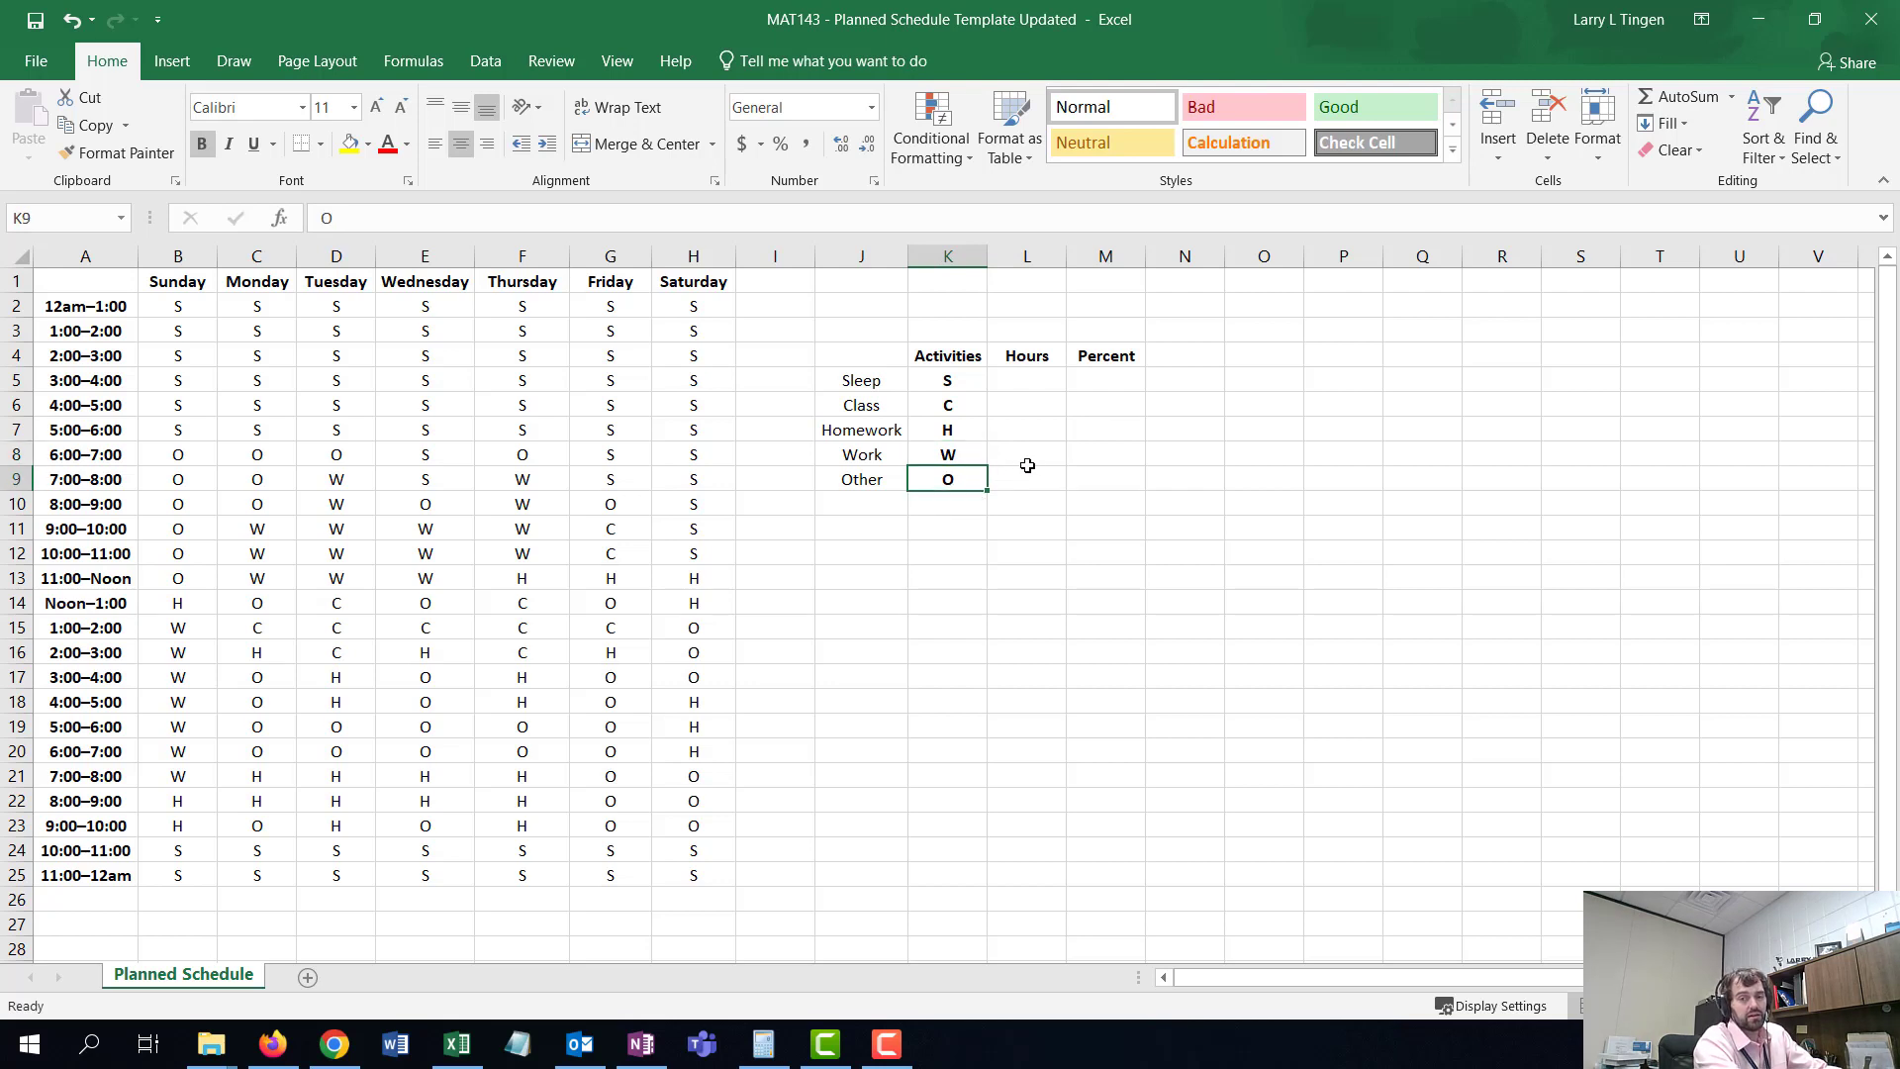
click(1033, 382)
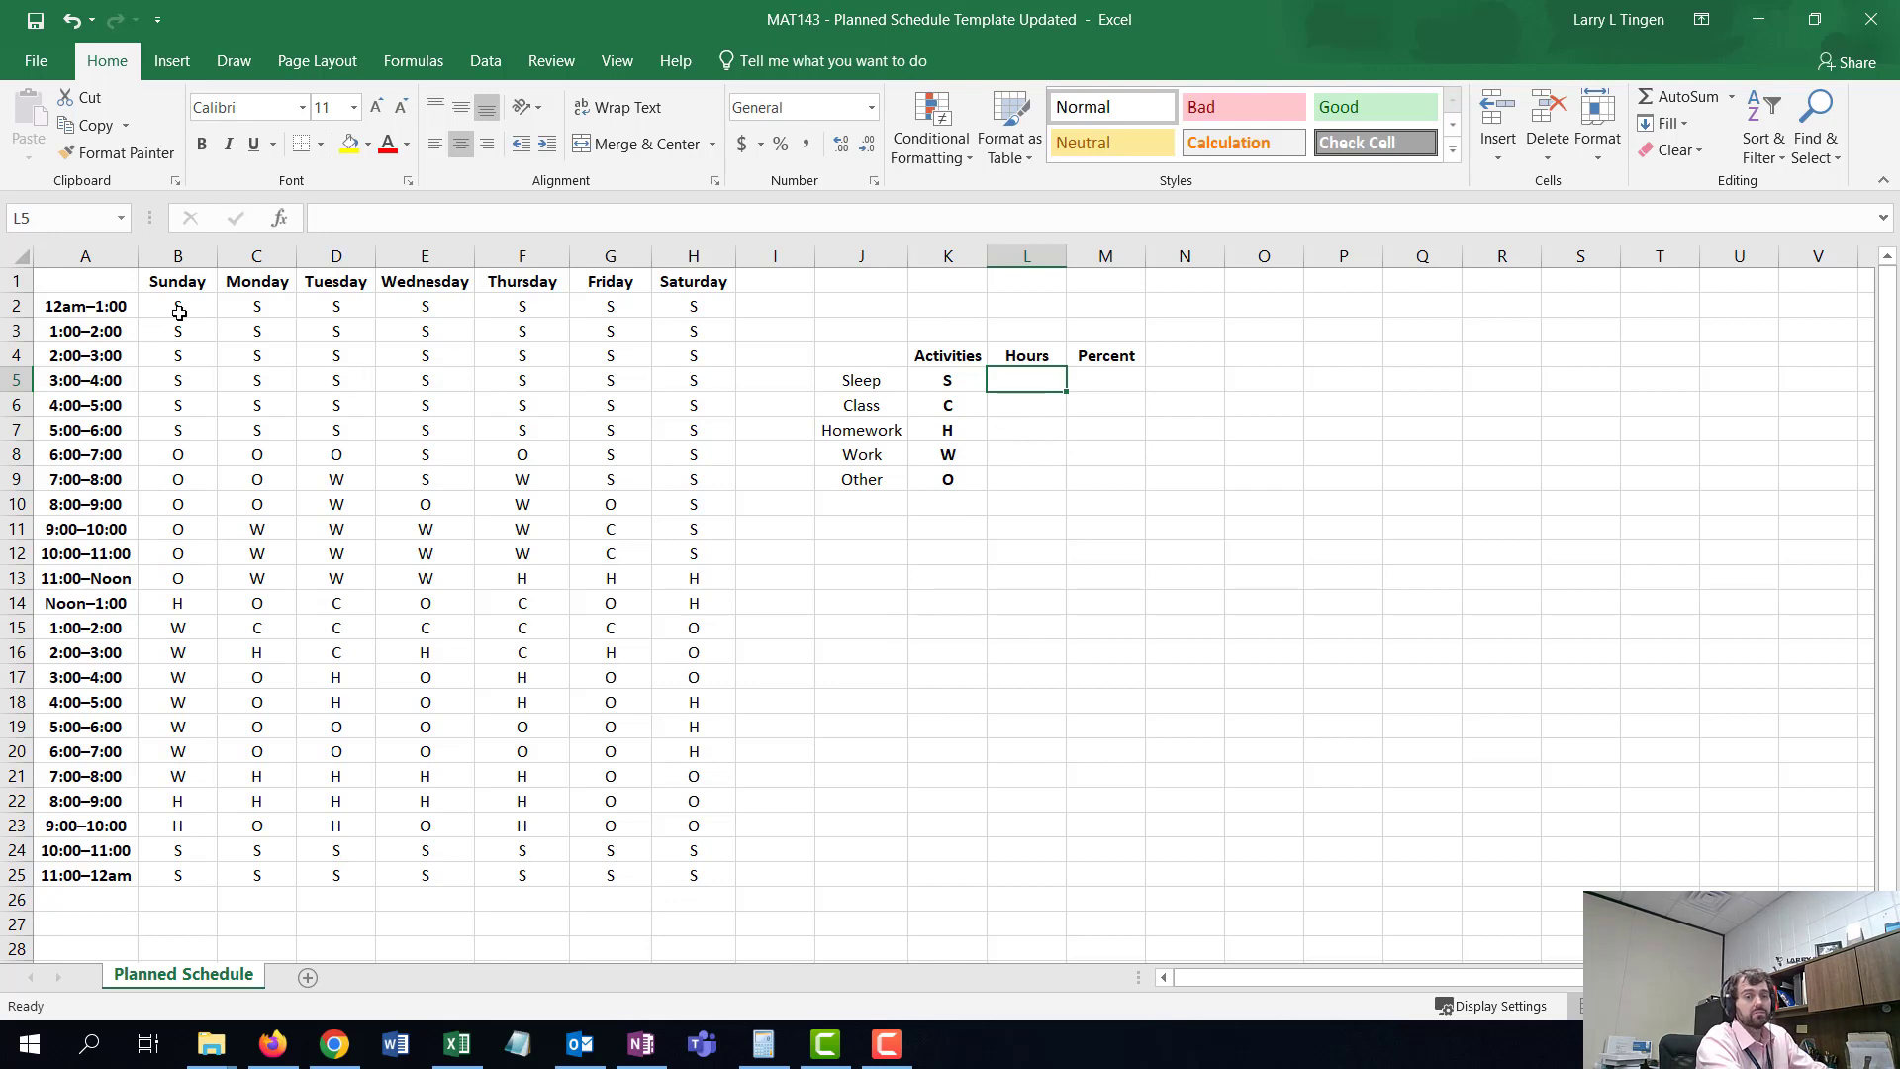
- Select the Sunday, Monday and Tuesday 12am–6:00 blocks to check how many sleep cells each covers
drag(178, 310, 188, 429)
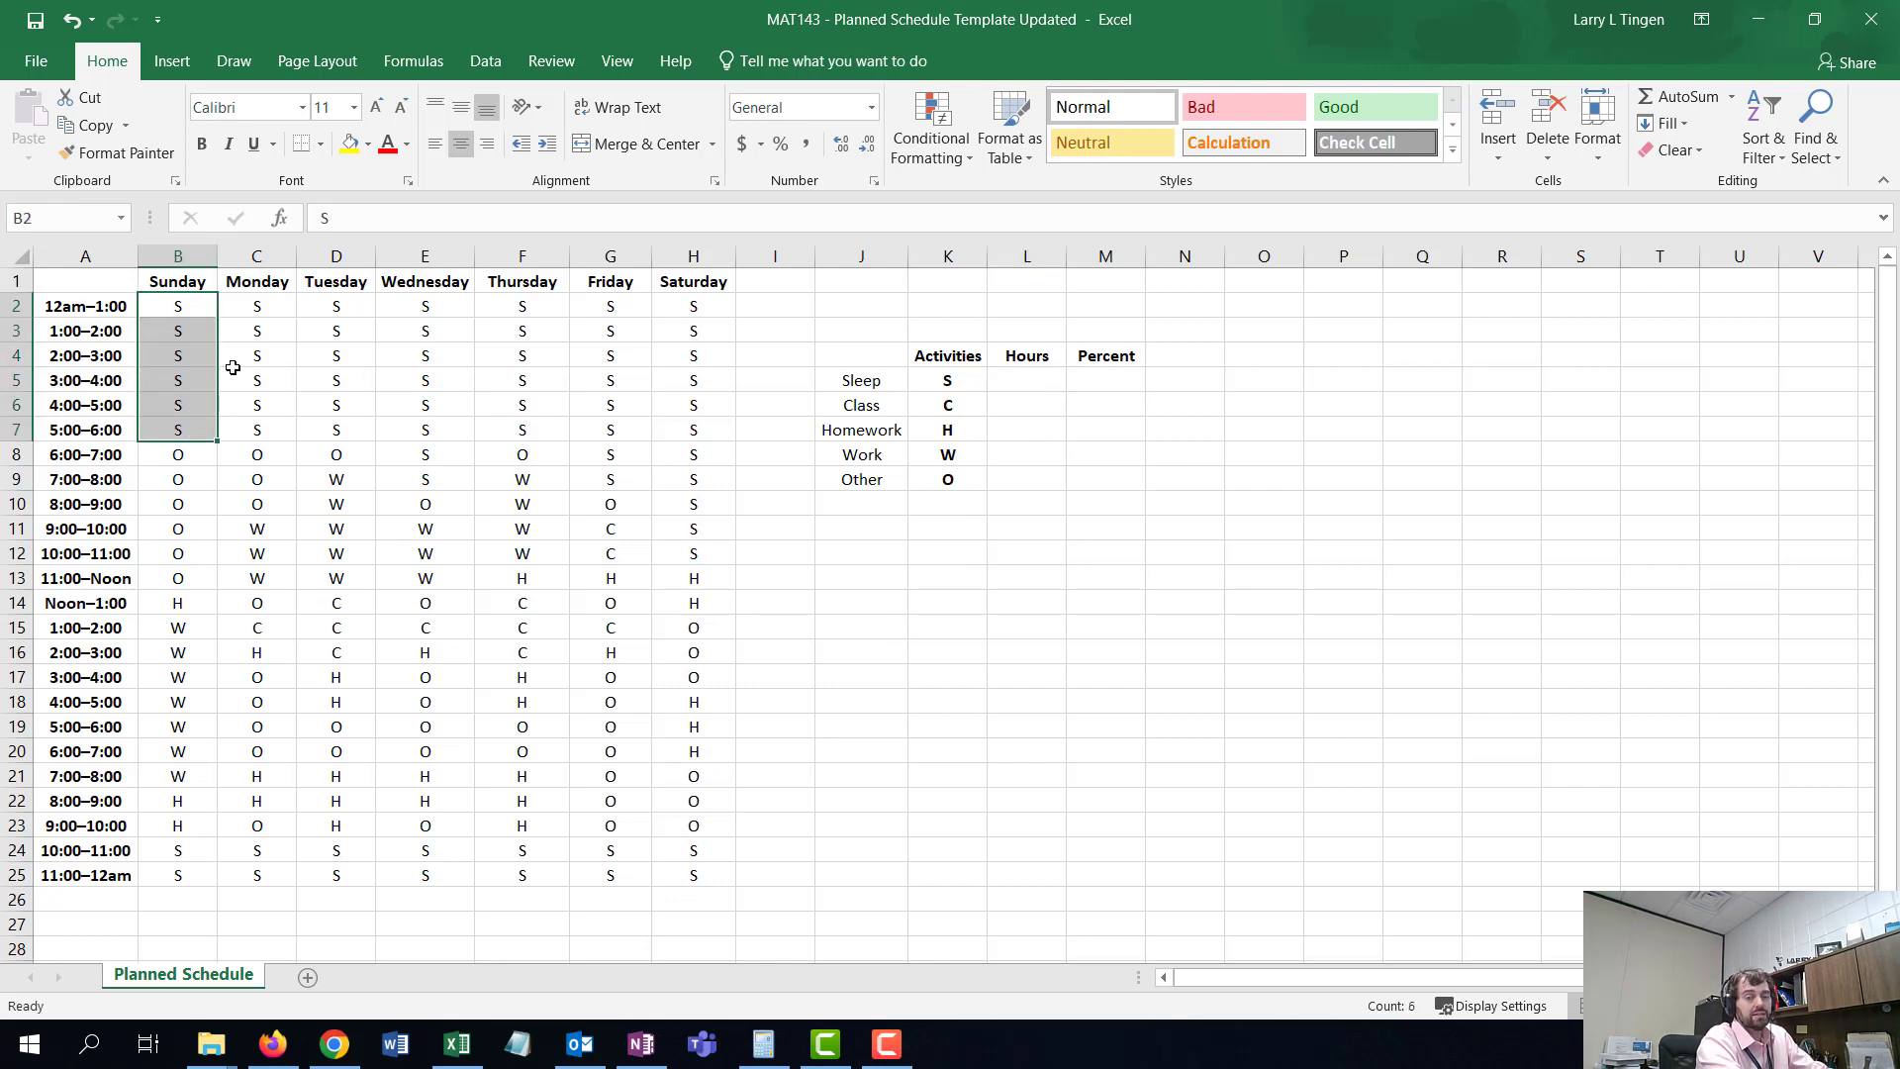
drag(257, 307, 276, 435)
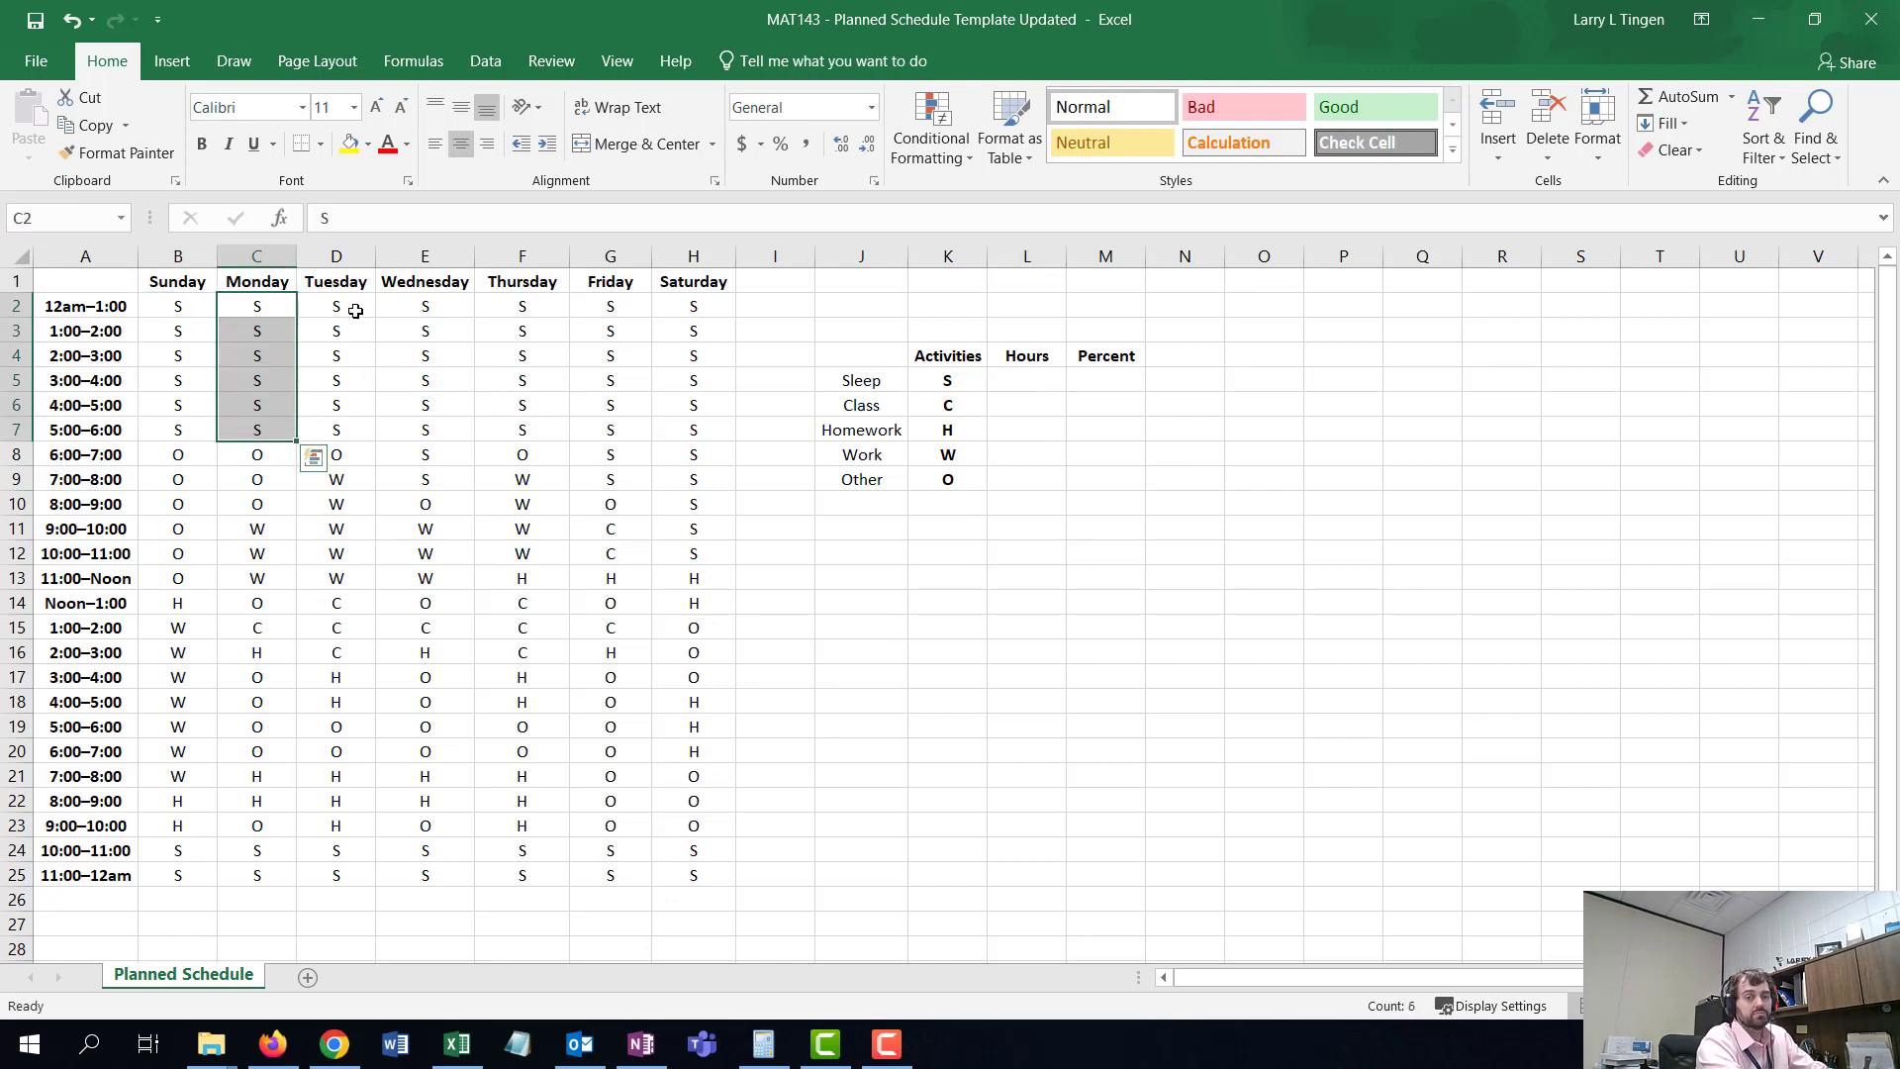
drag(354, 309, 359, 431)
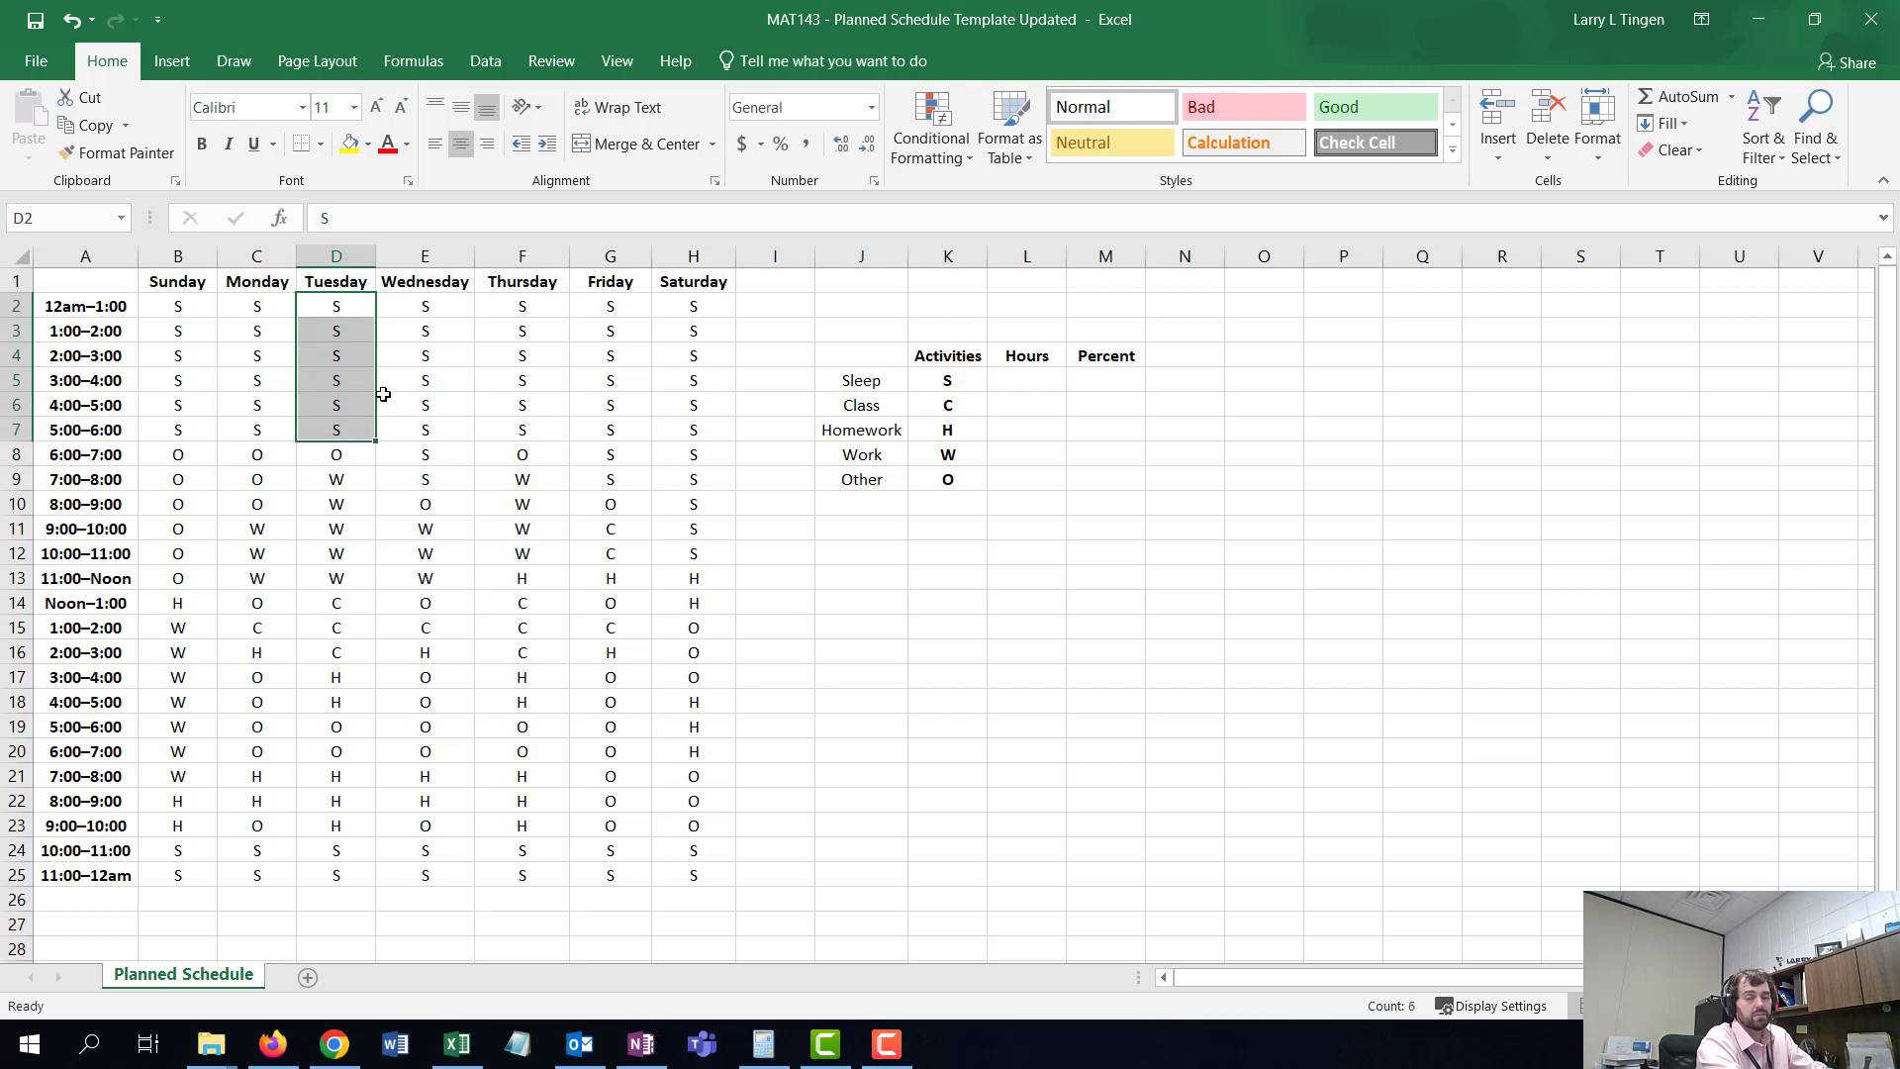
- Enter a COUNTIF formula in the Sleep hours cell counting "s" across the schedule range B2:H25
click(1029, 377)
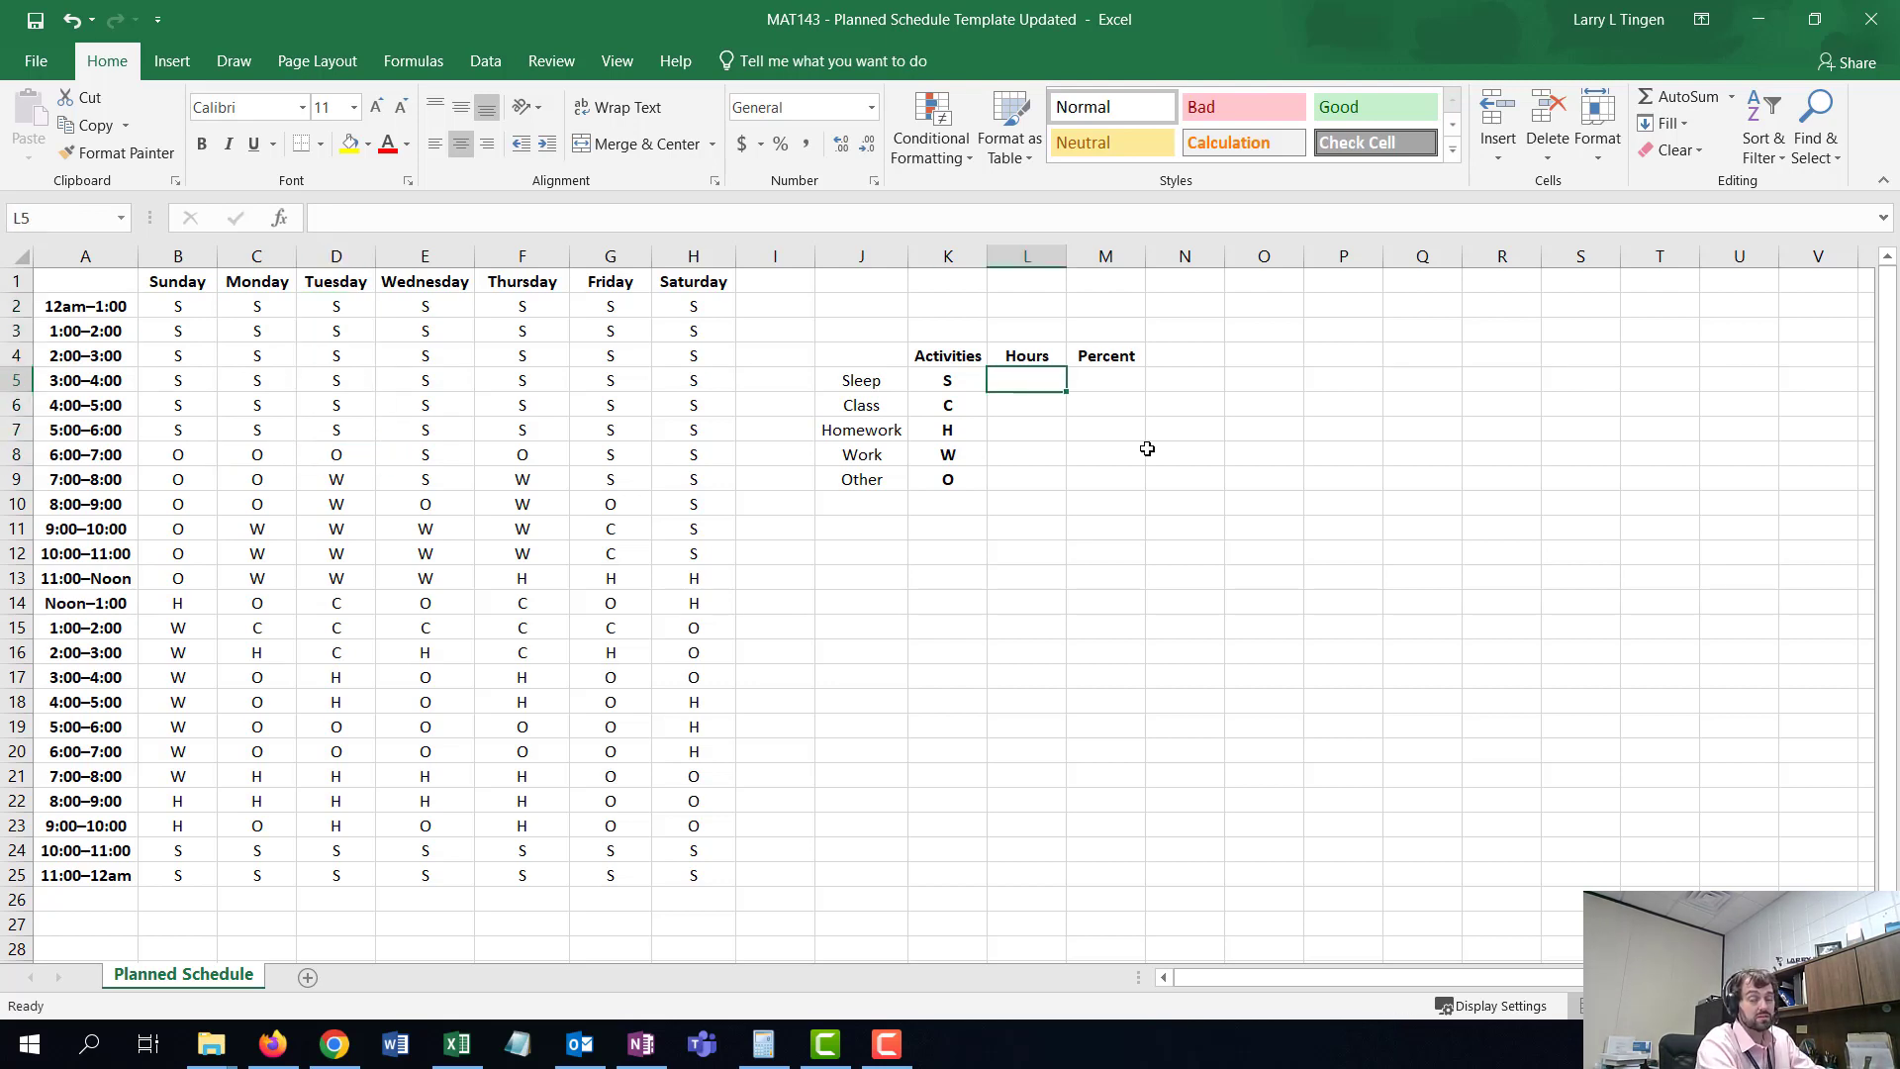
text(=)
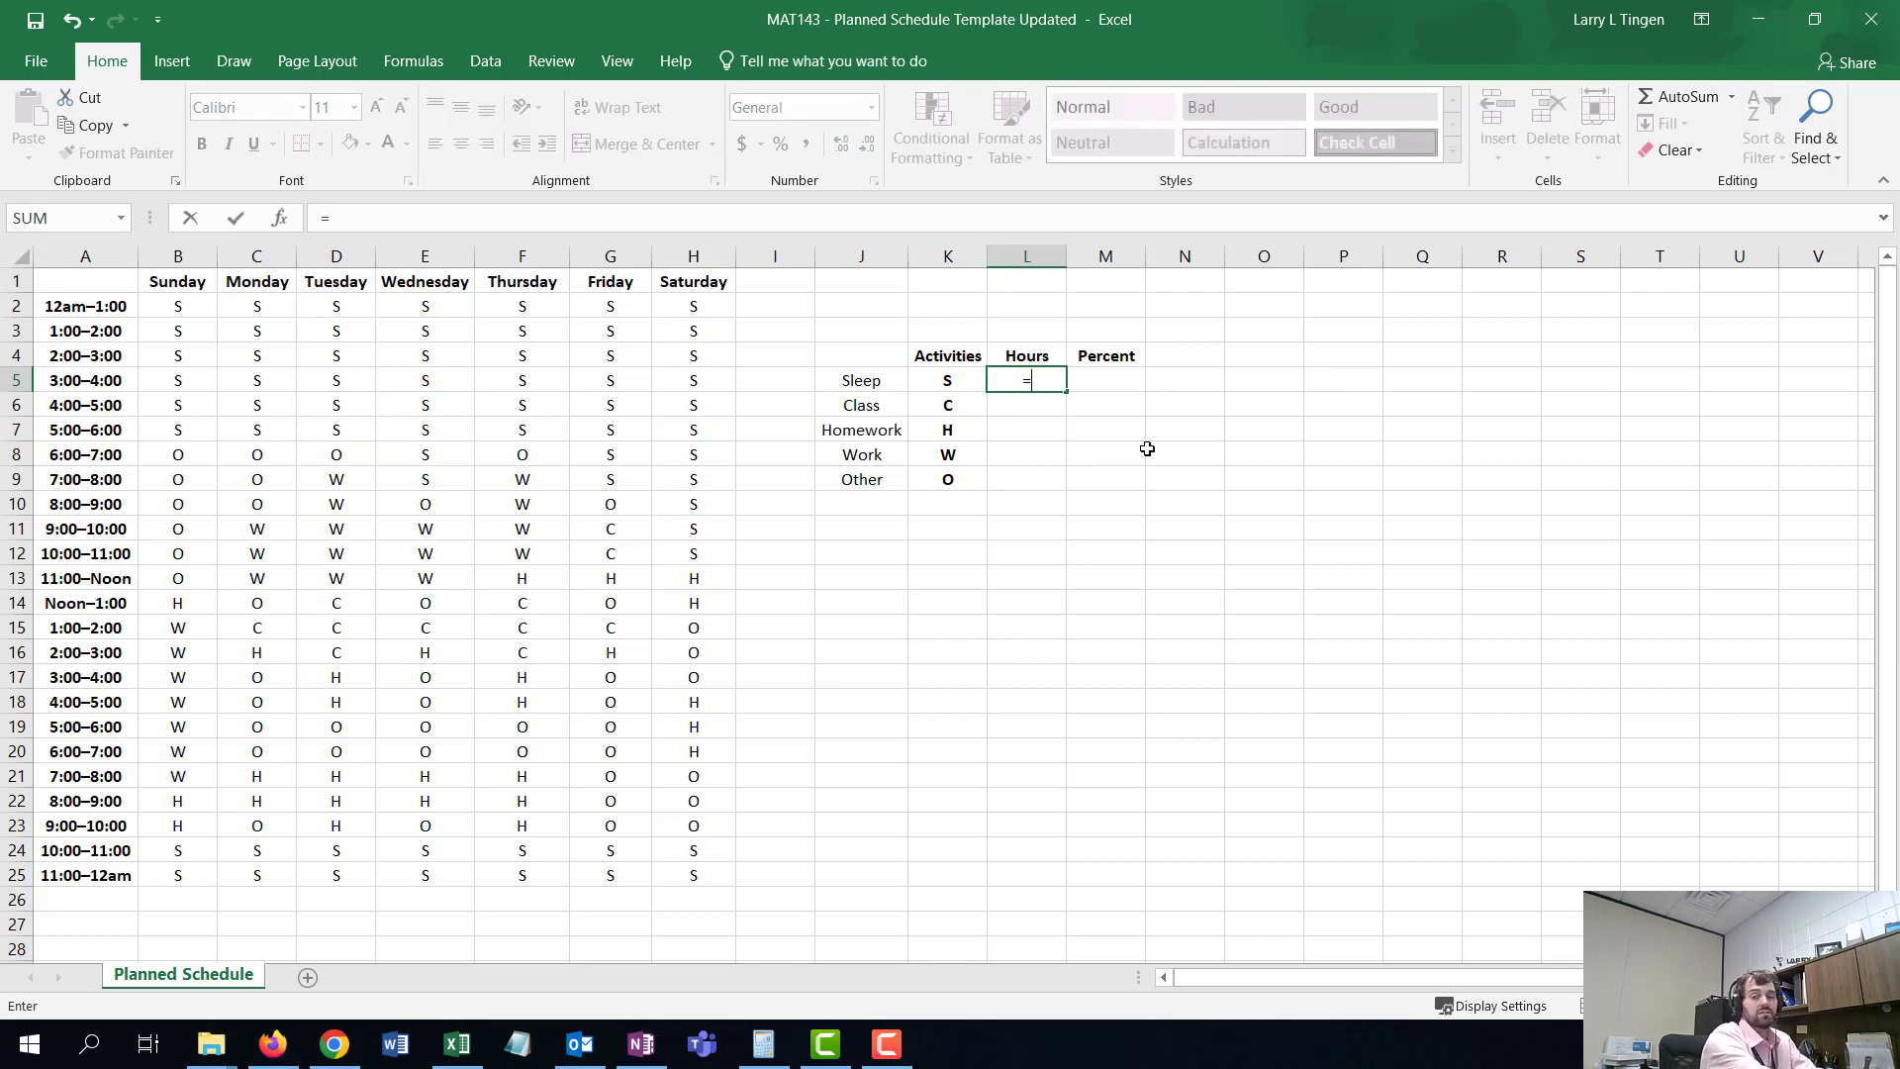
text(count)
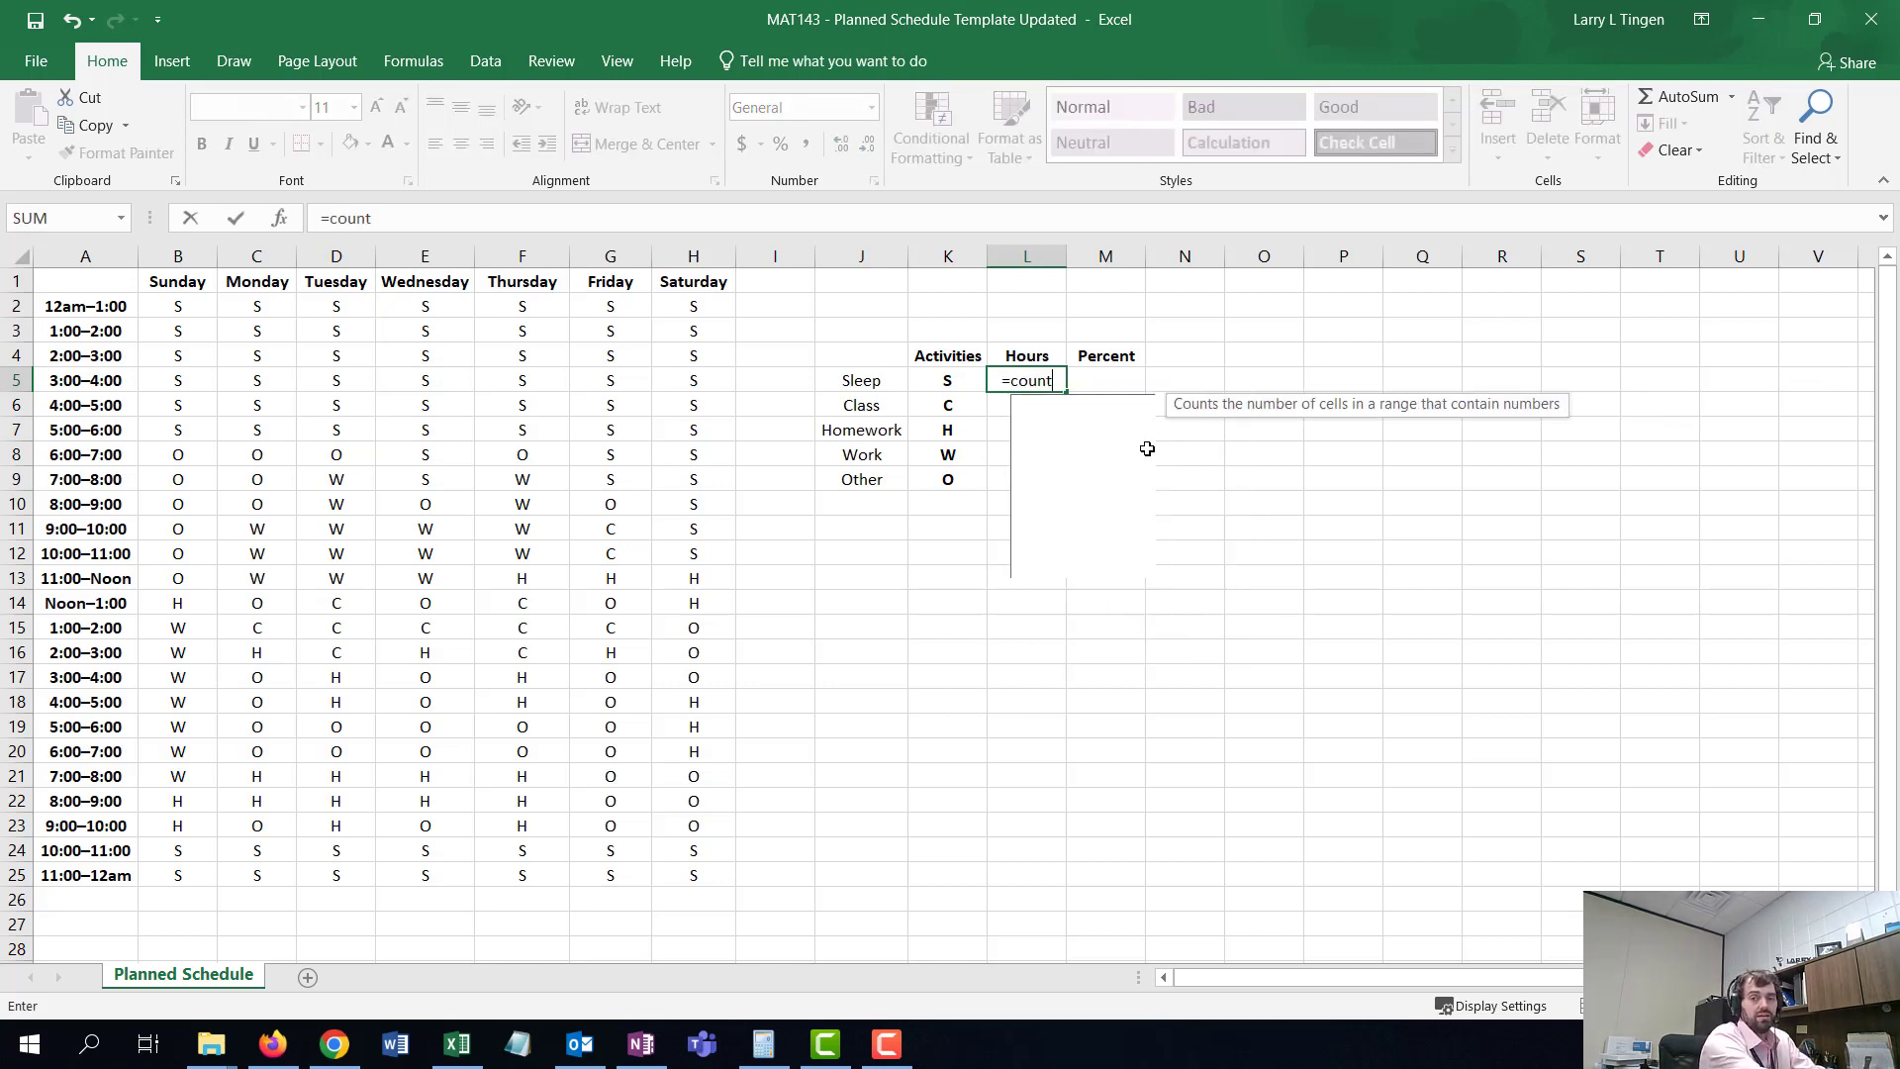
key(BackSpace)
key(BackSpace)
key(BackSpace)
key(BackSpace)
key(BackSpace)
text(C)
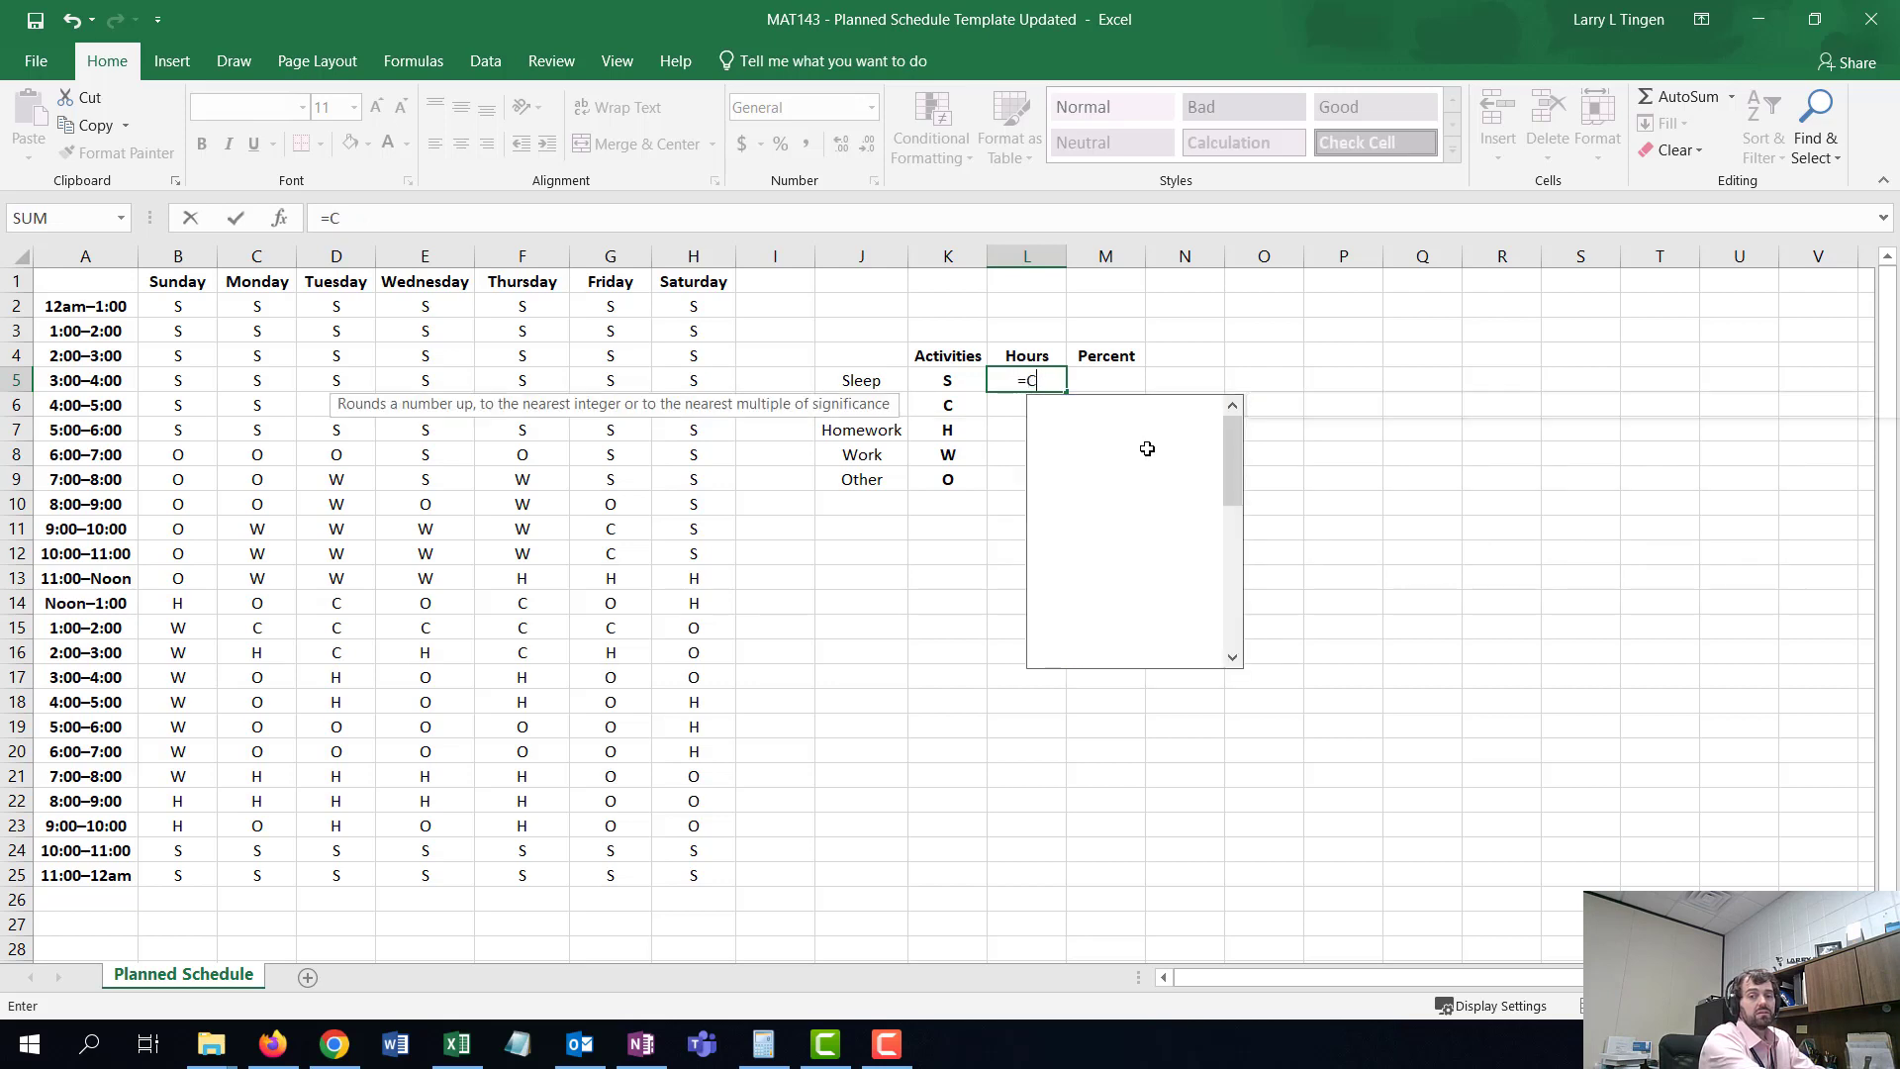
text(OUNTIF)
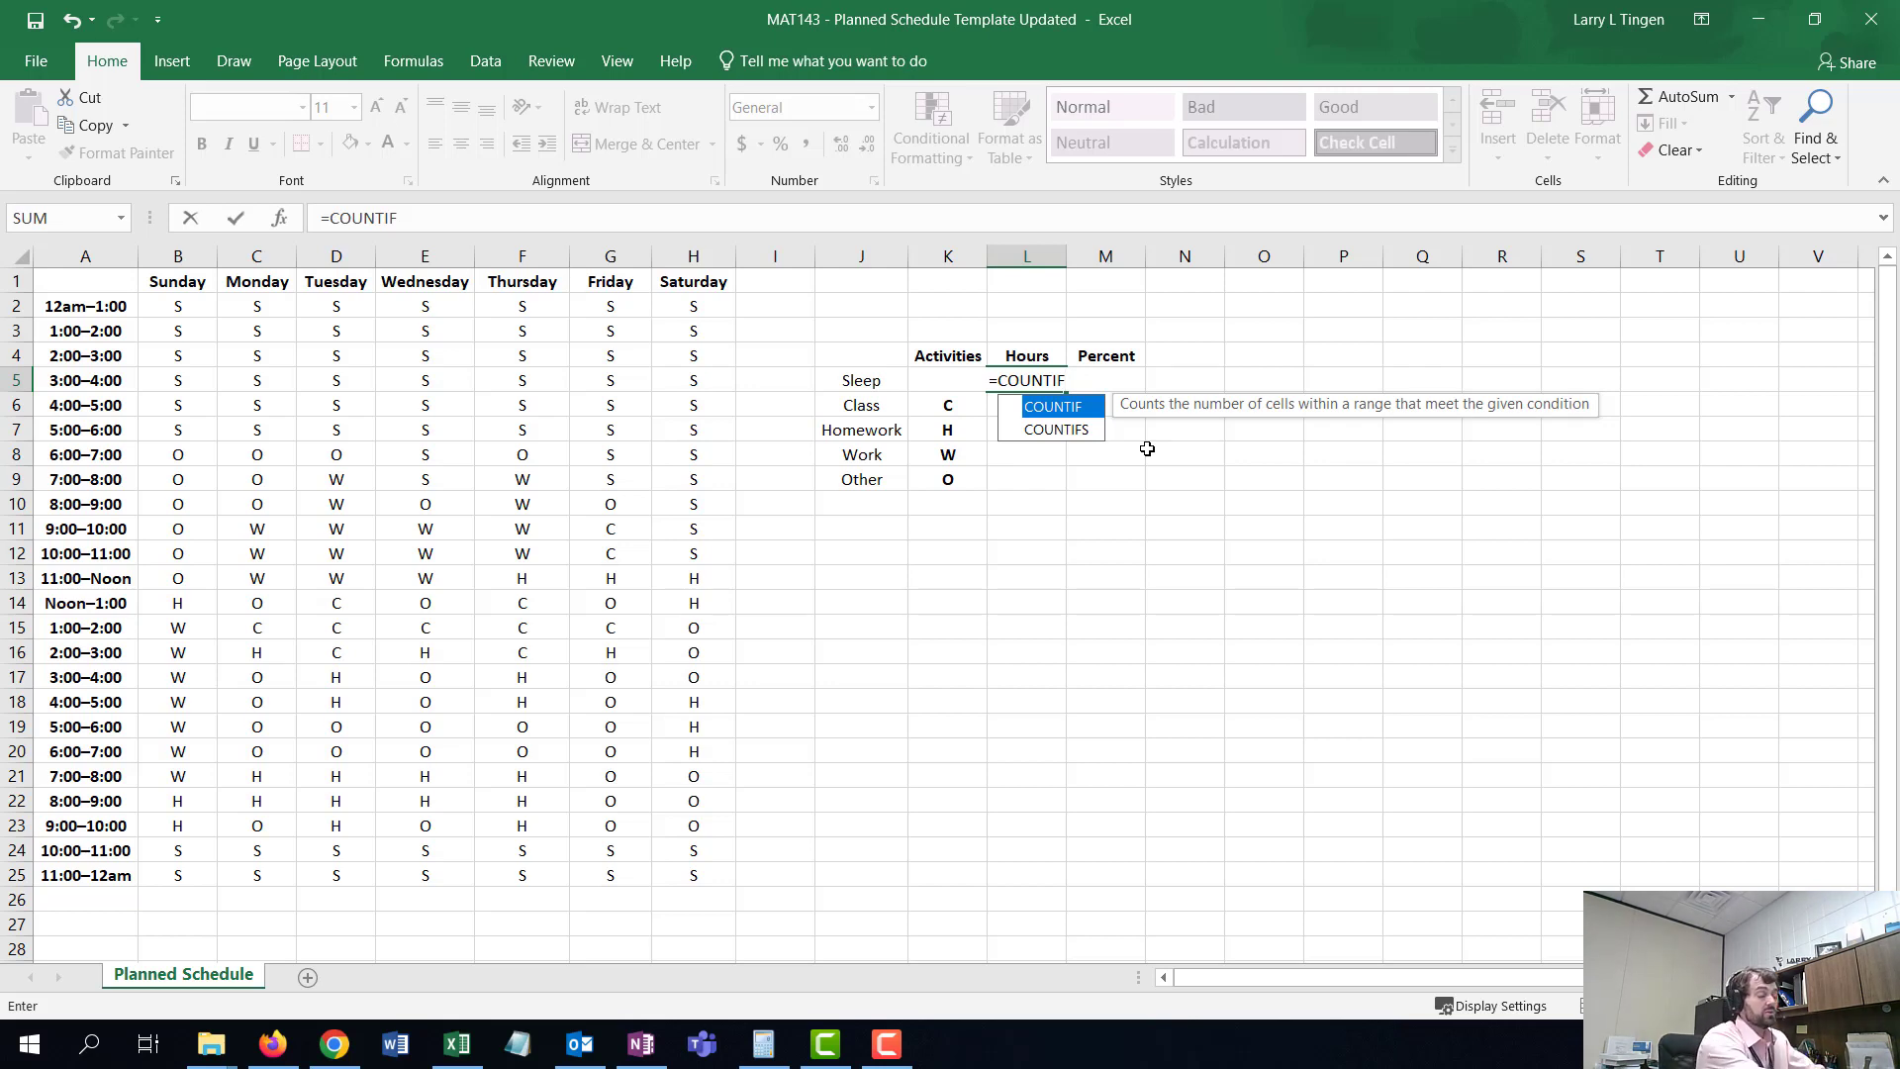
text(()
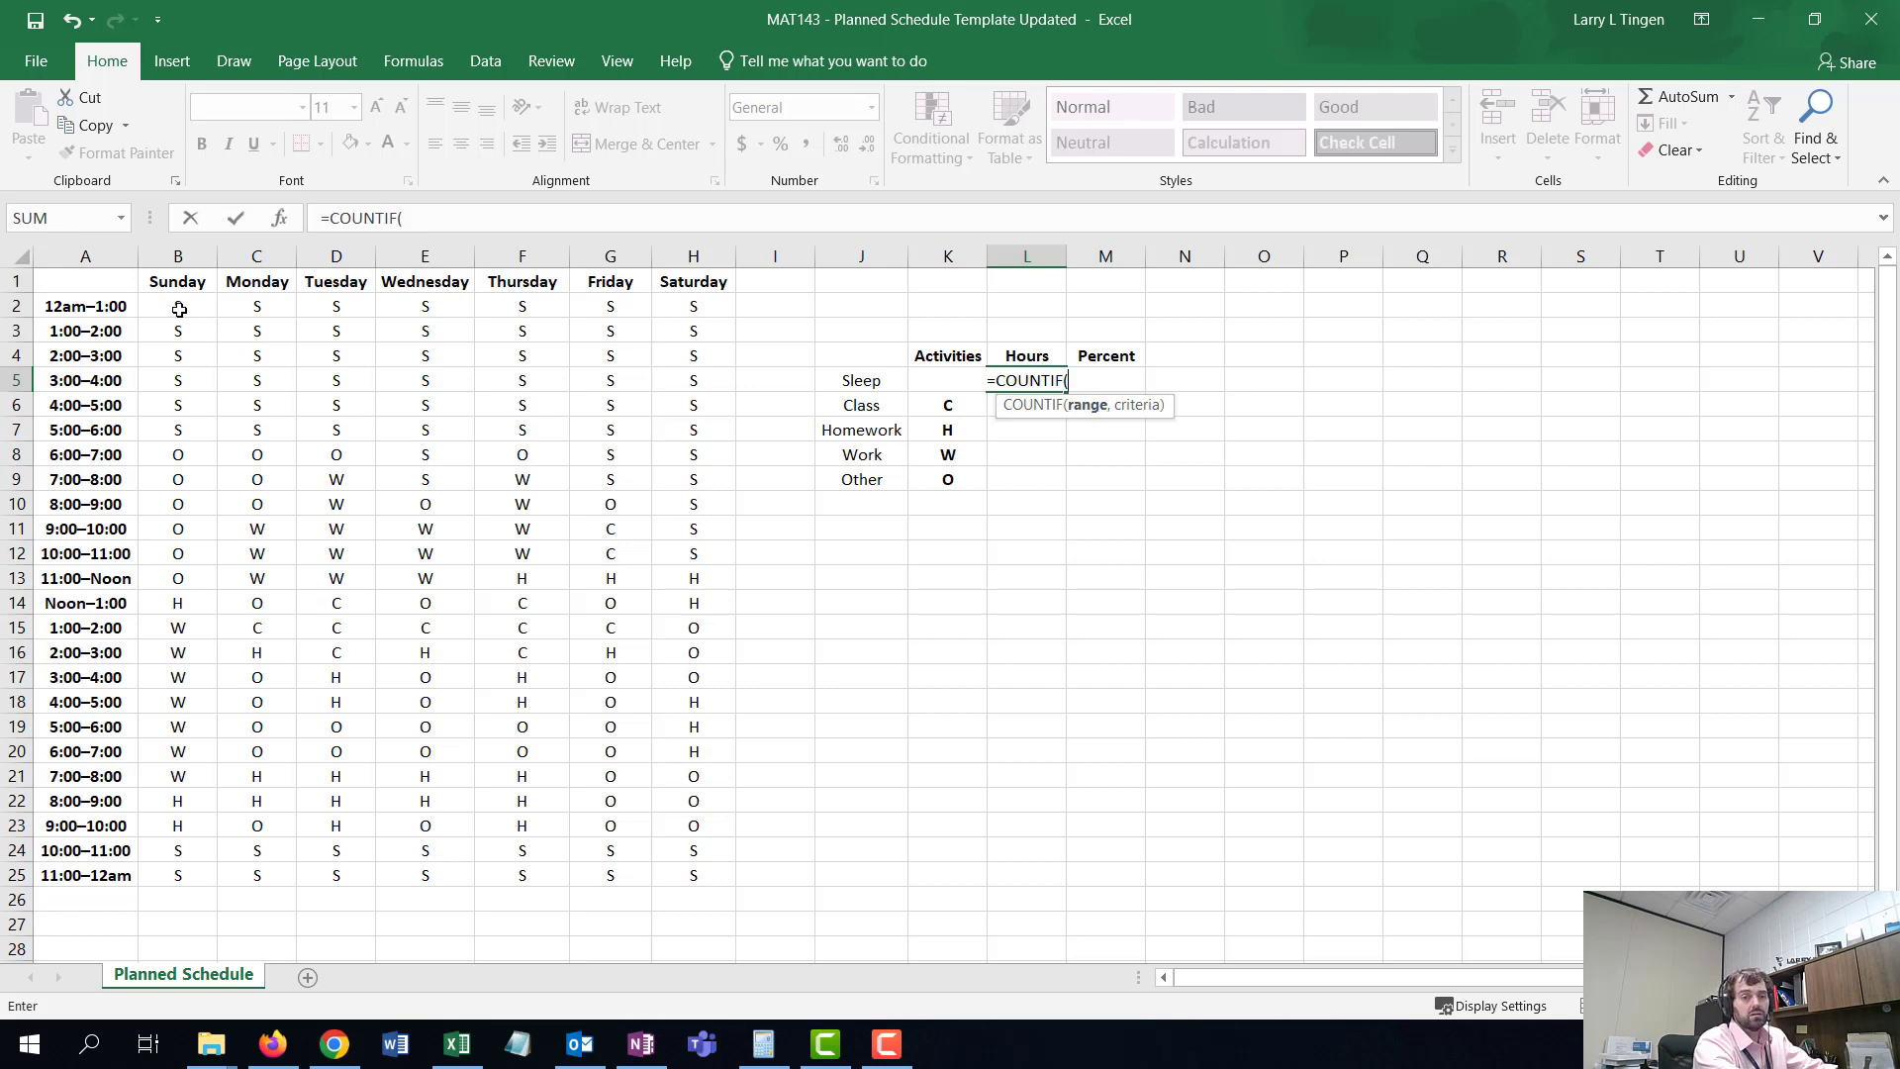
mouse_move(180, 309)
mouse_down()
mouse_move(401, 457)
mouse_move(629, 867)
mouse_move(702, 886)
mouse_up()
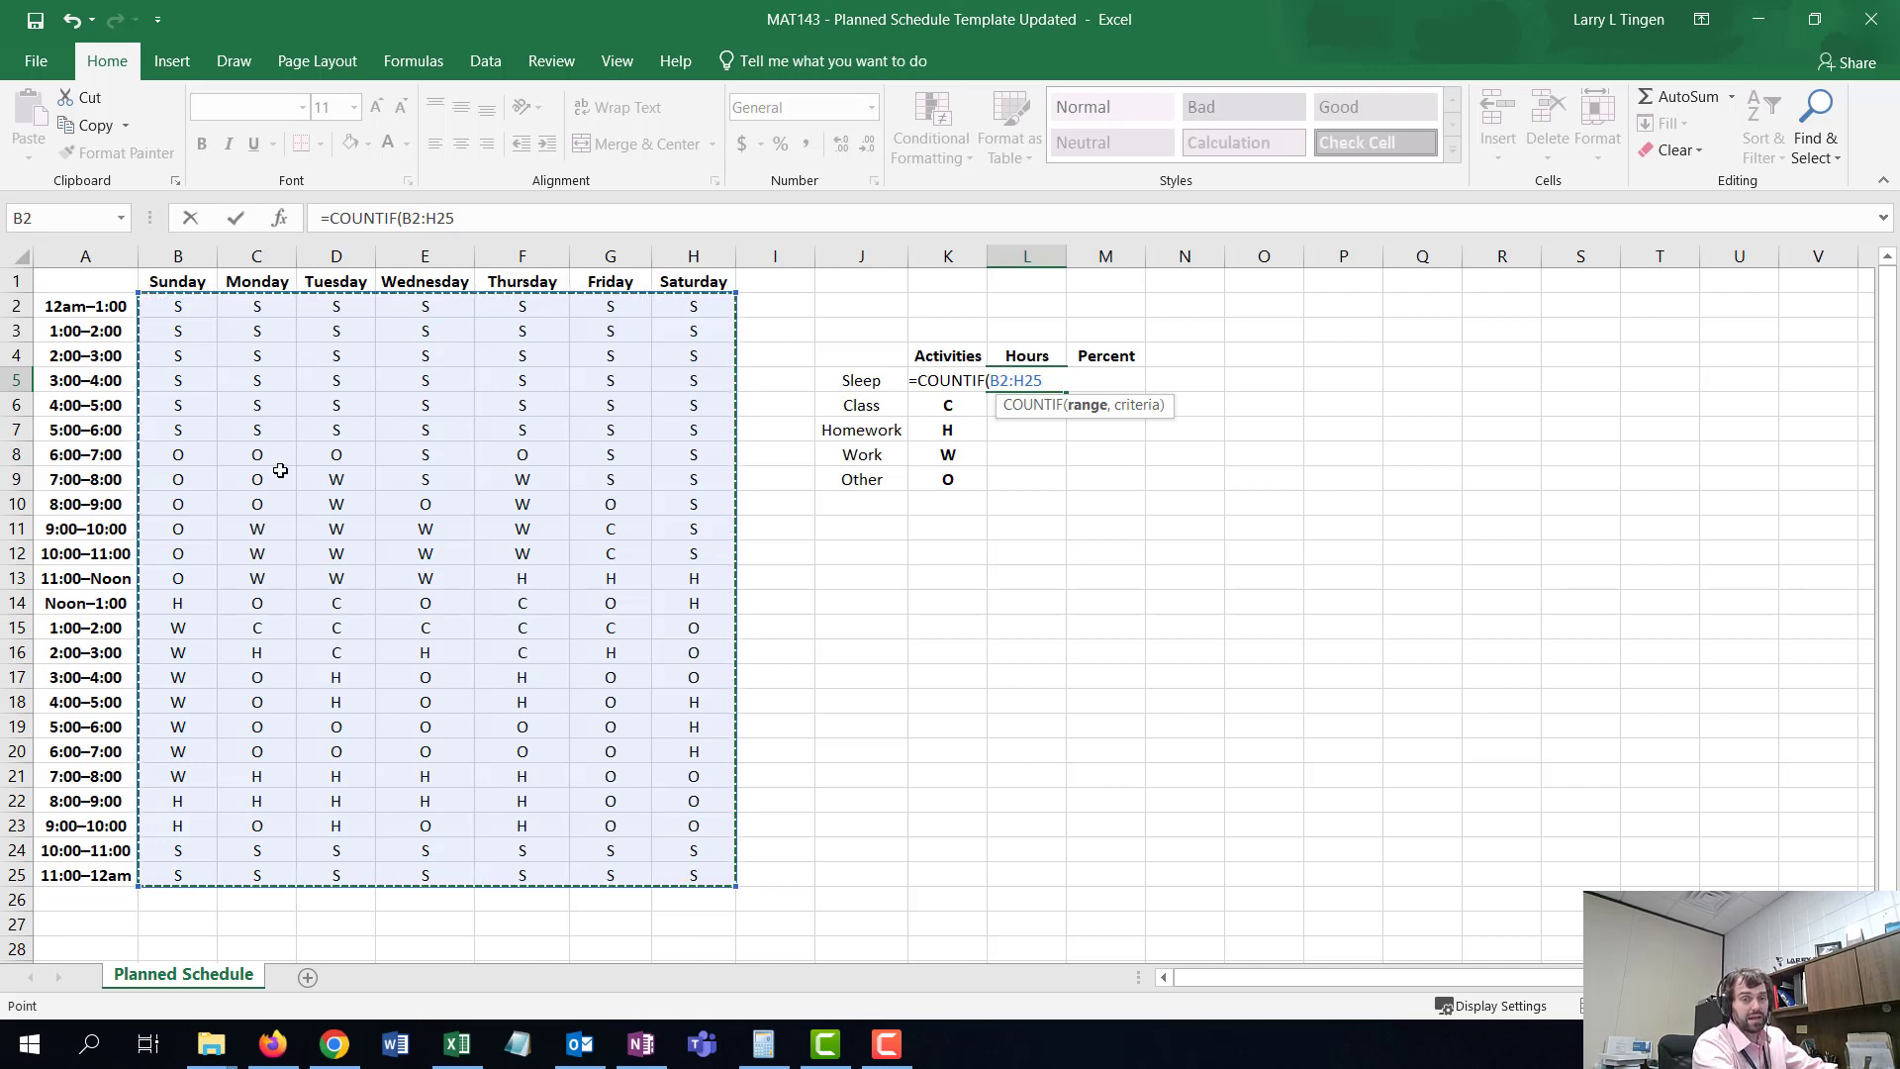
text(,)
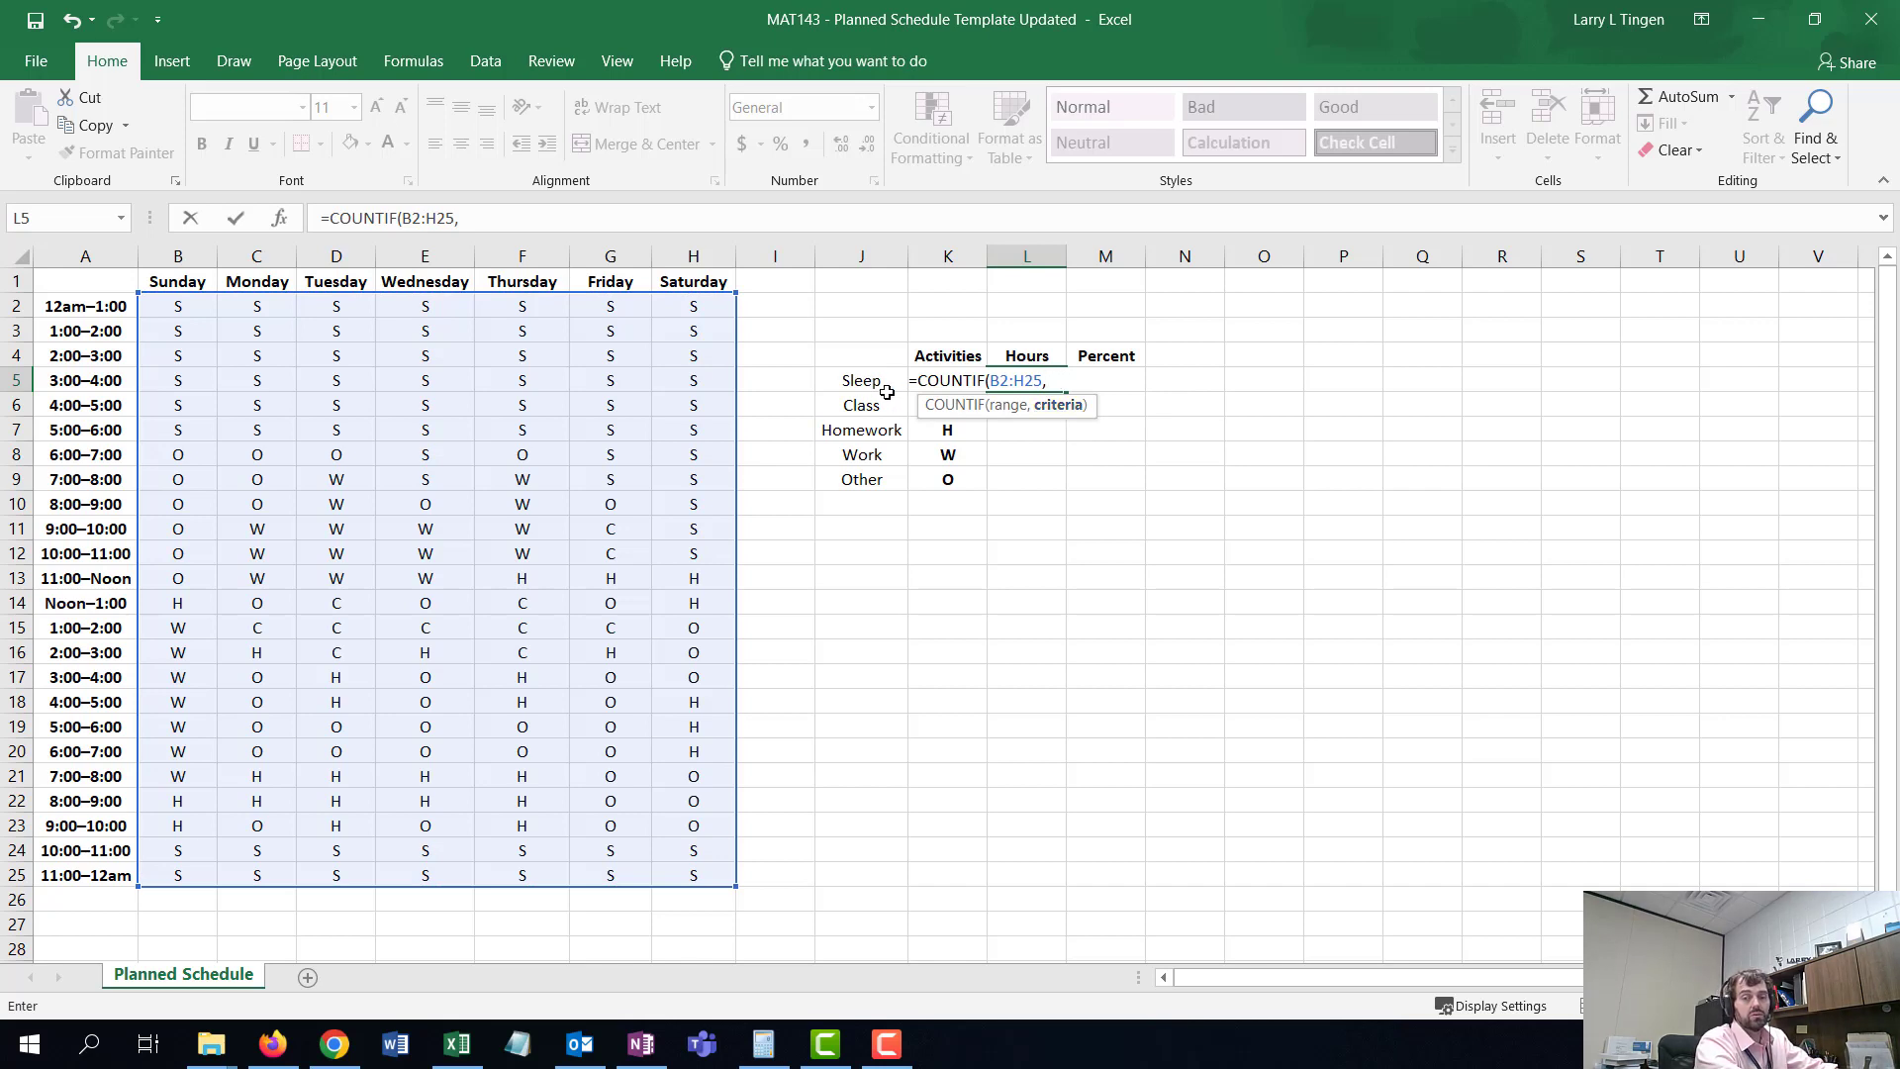
text("s")
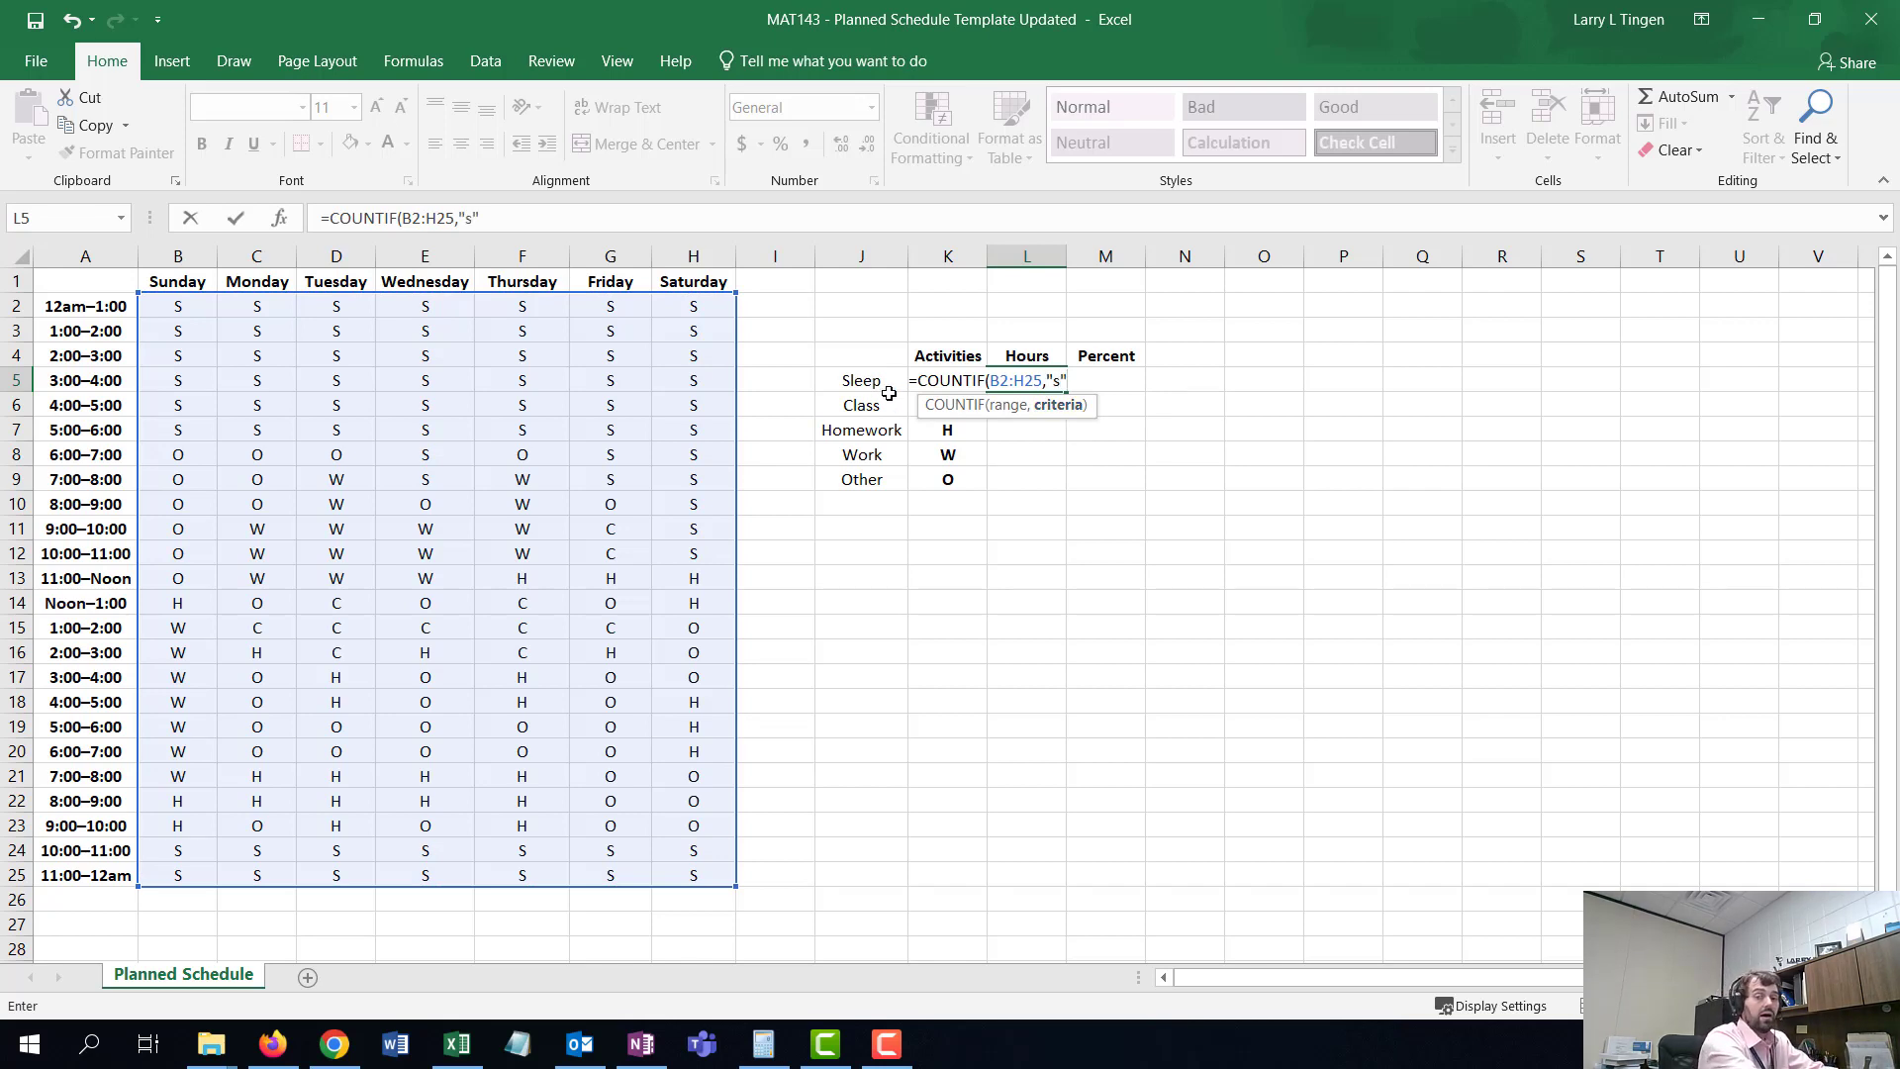
text())
click(916, 389)
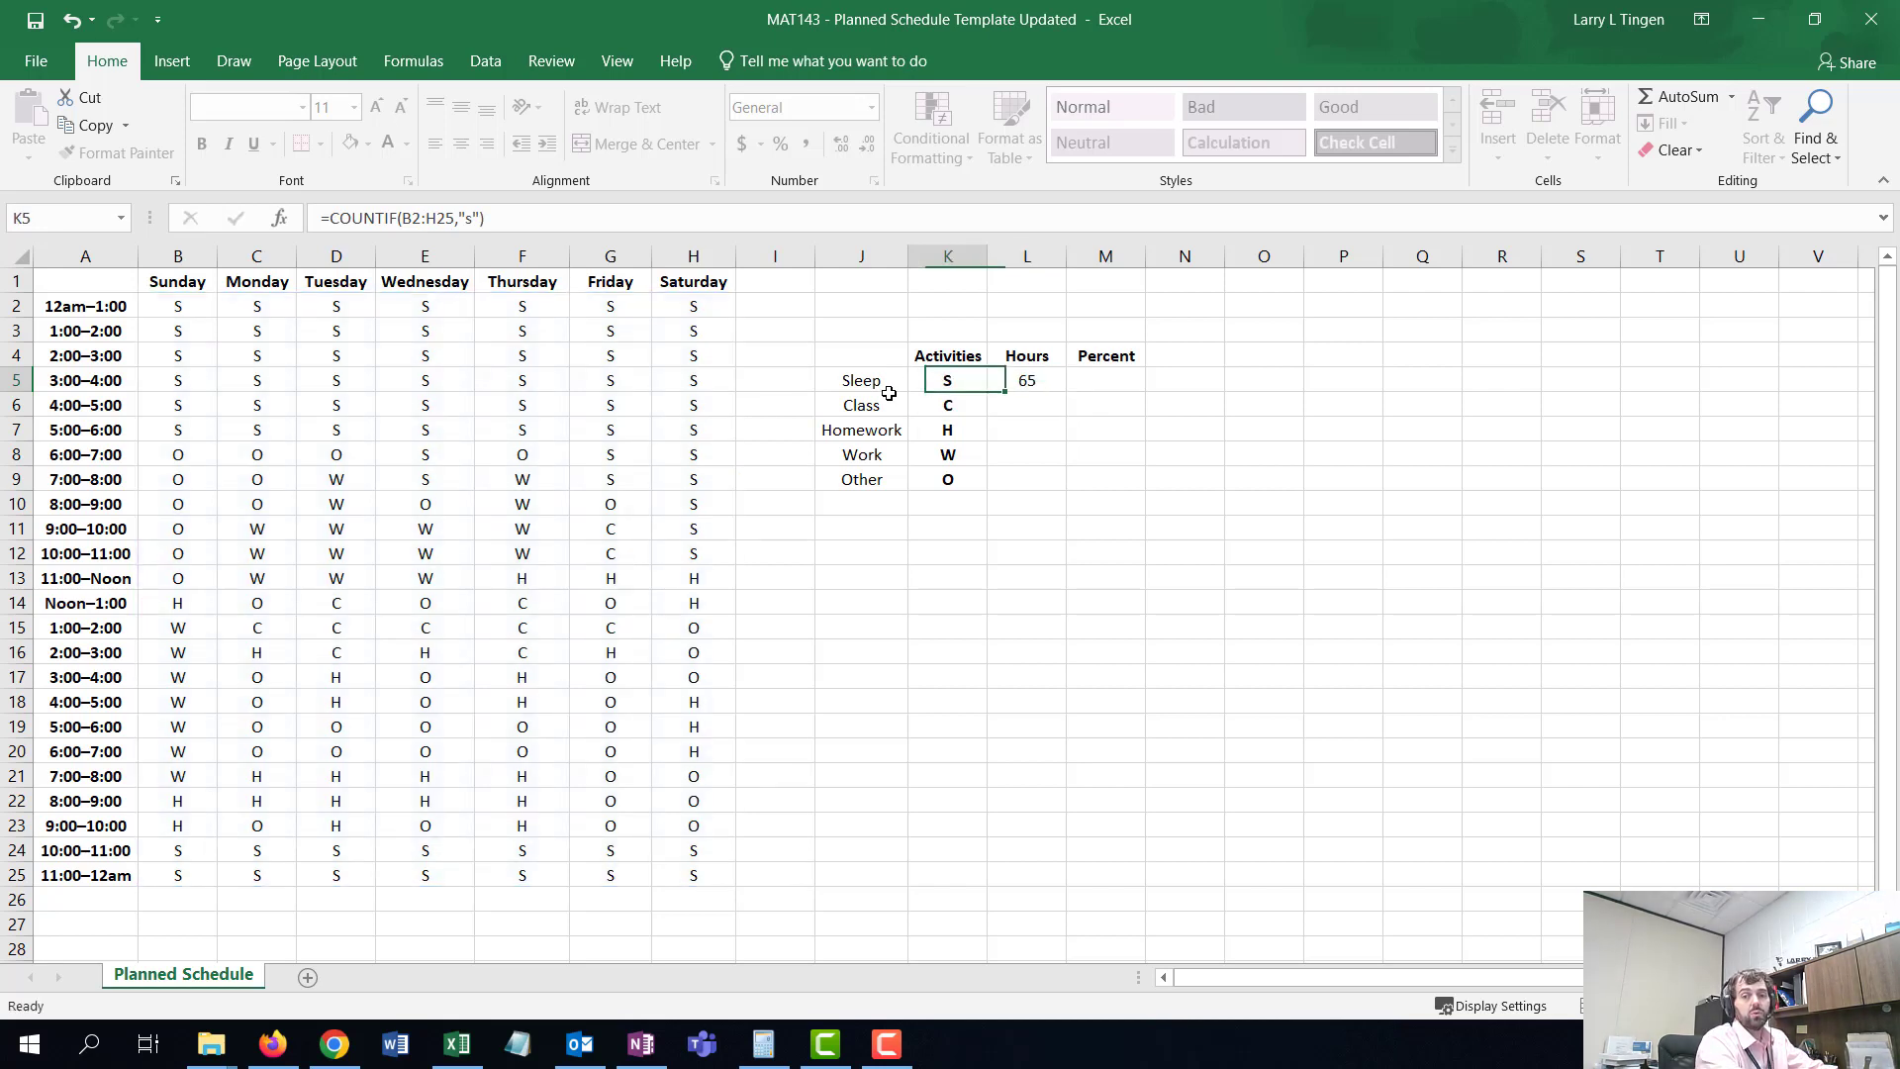
- Edit the Sleep hours formula so its criterion is an uppercase "S"
click(1029, 384)
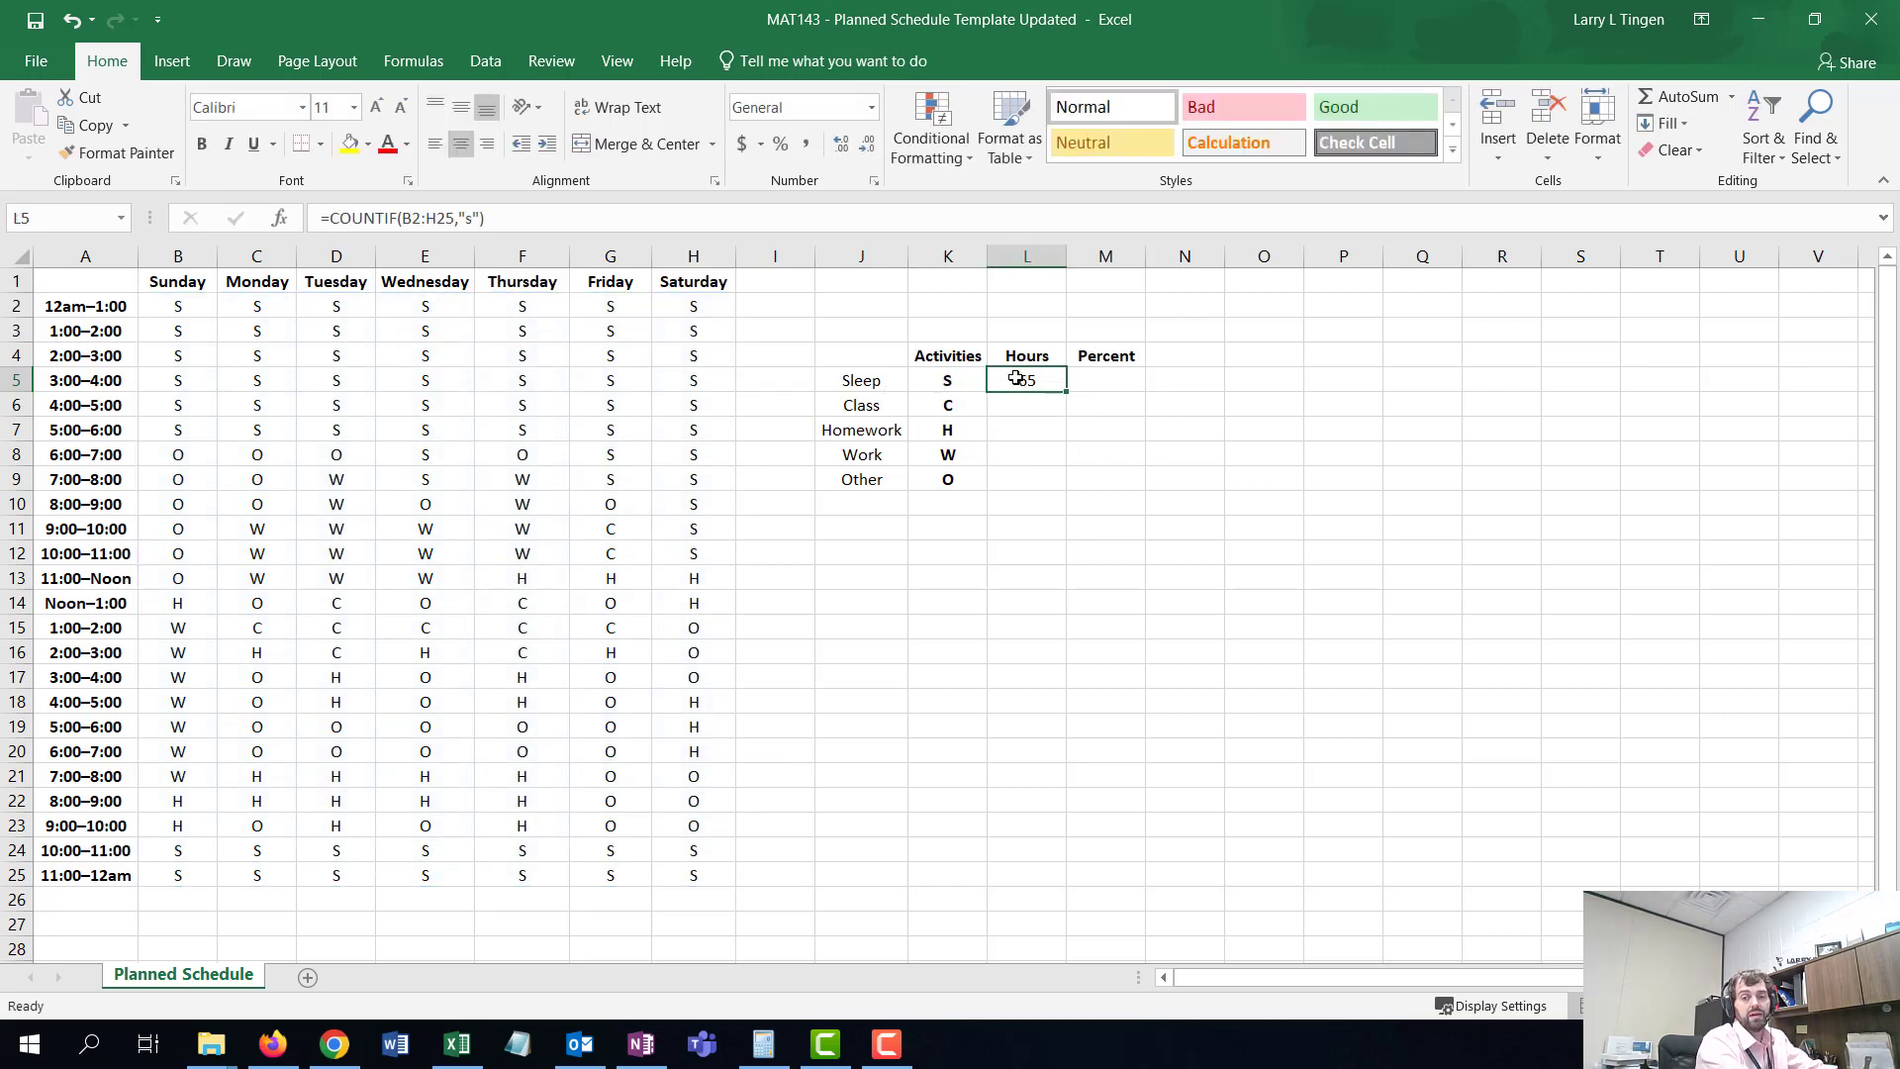
double_click(1024, 381)
key(BackSpace)
key(BackSpace)
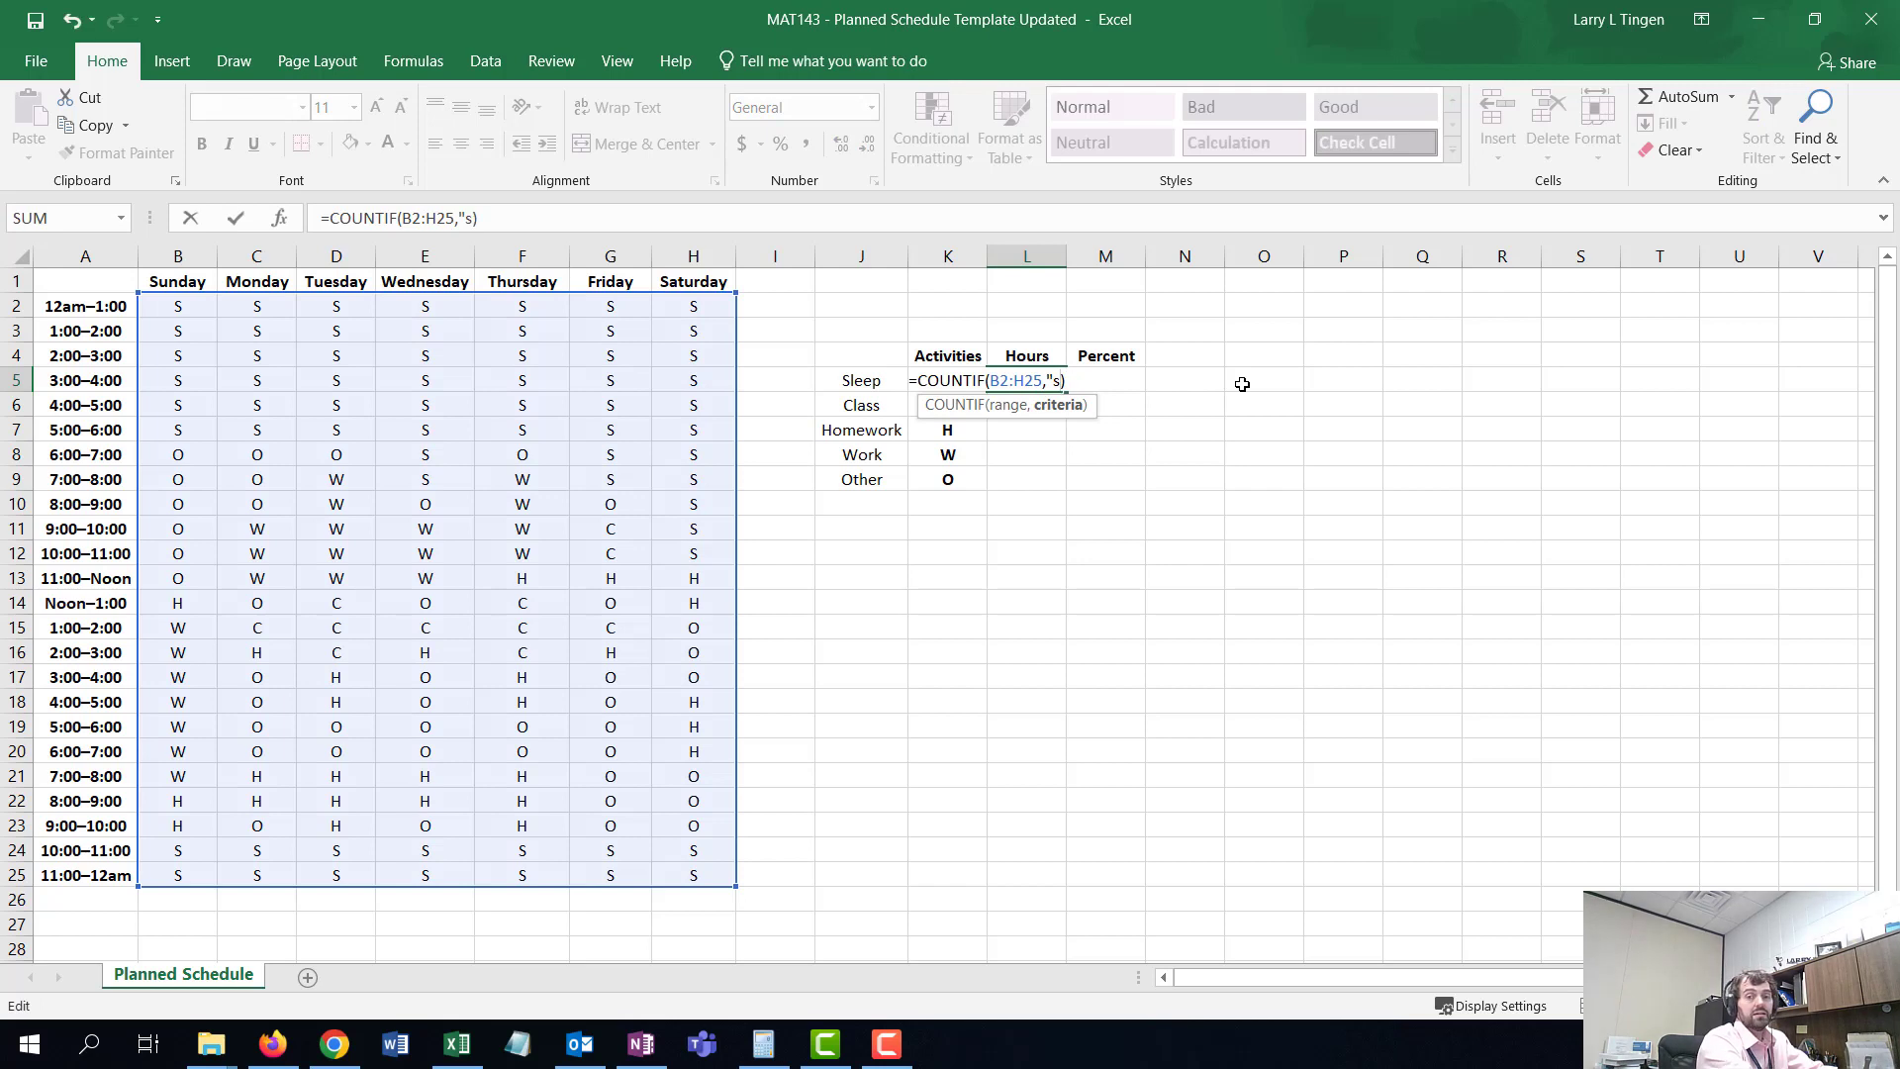
text(S")
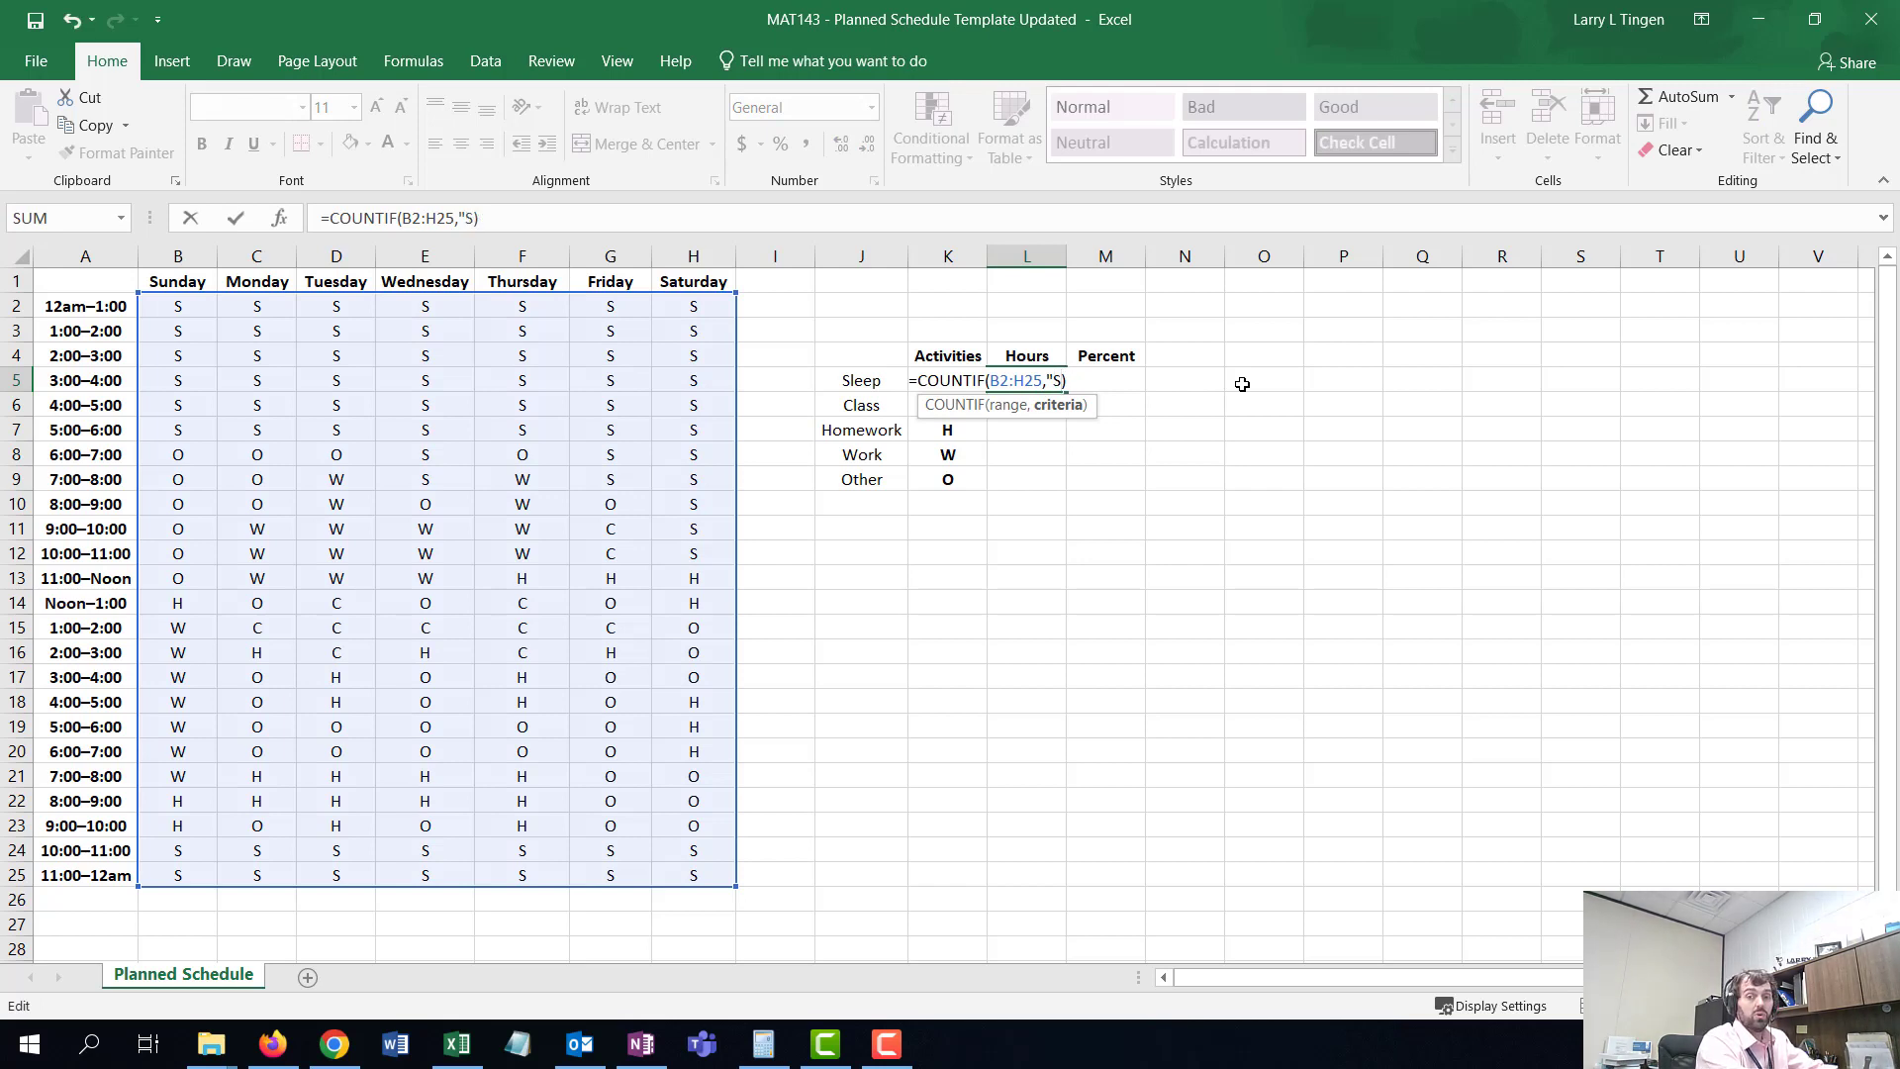
text(")
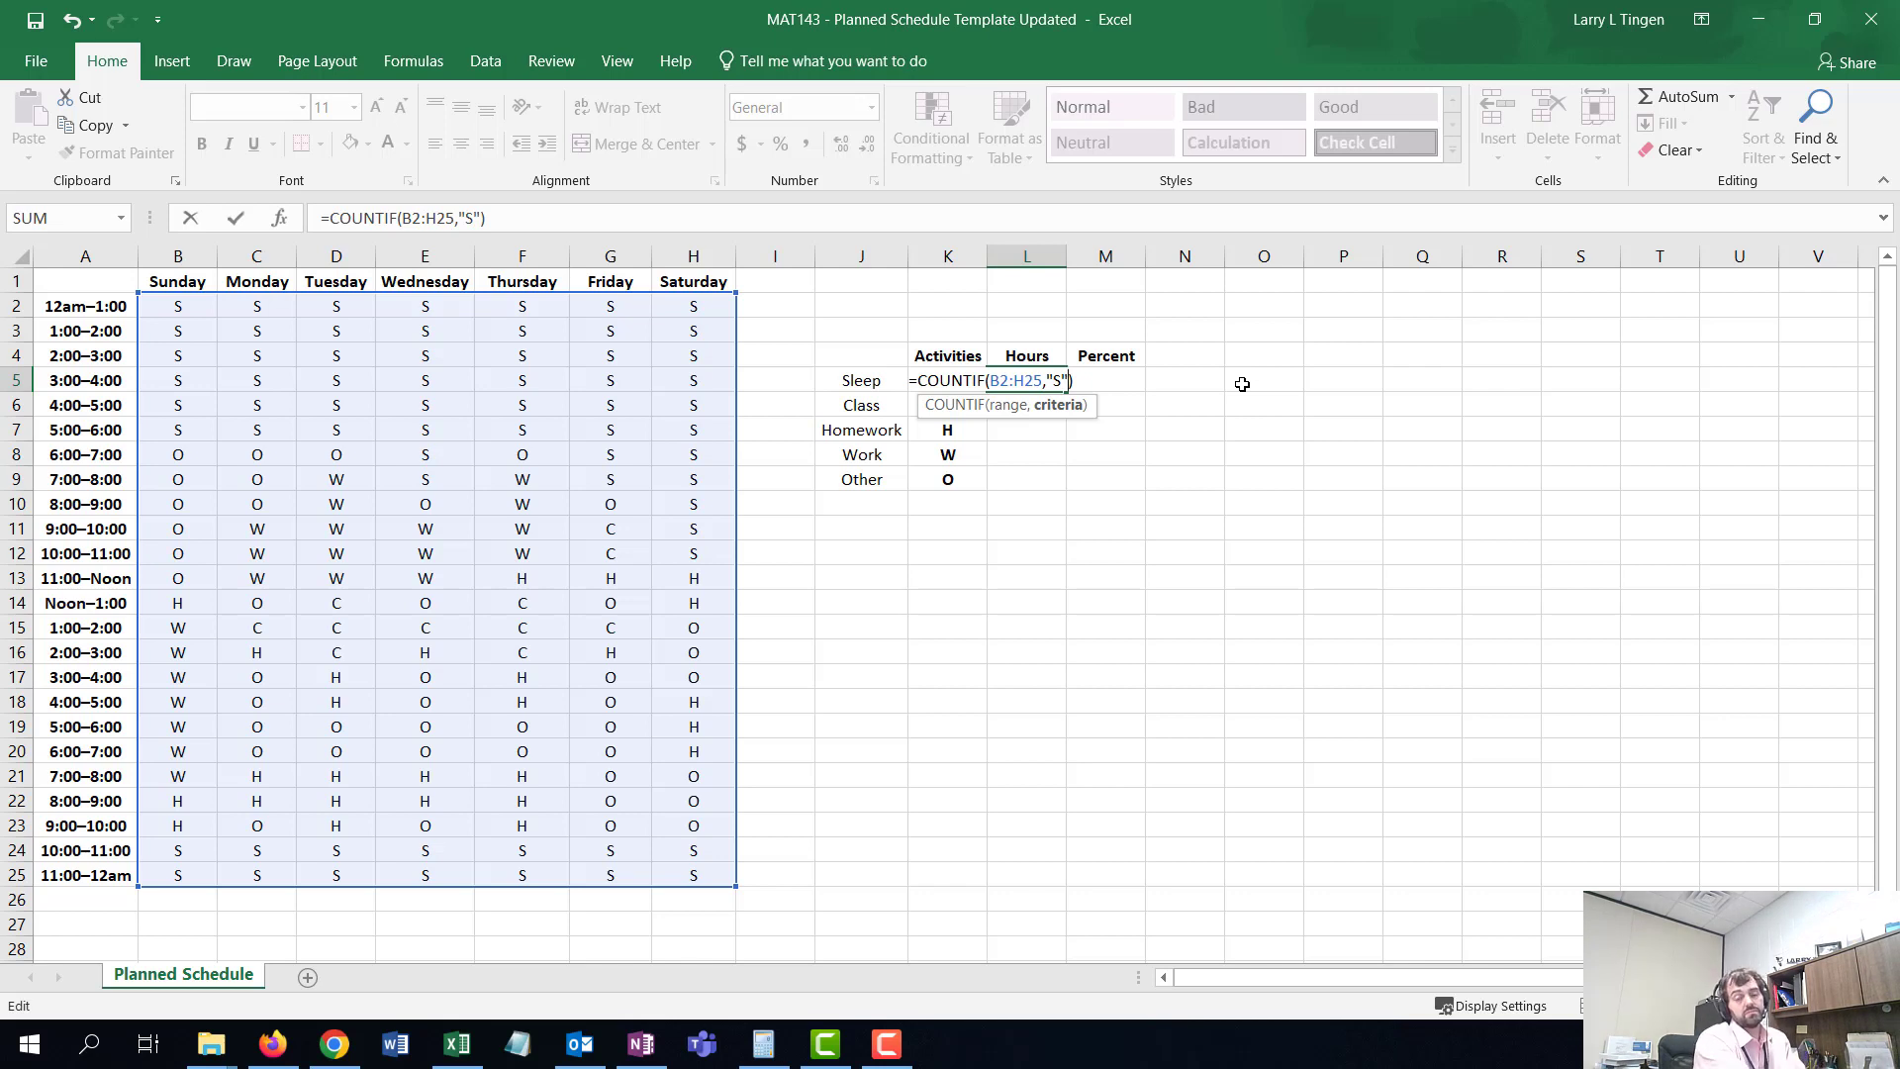
key(Return)
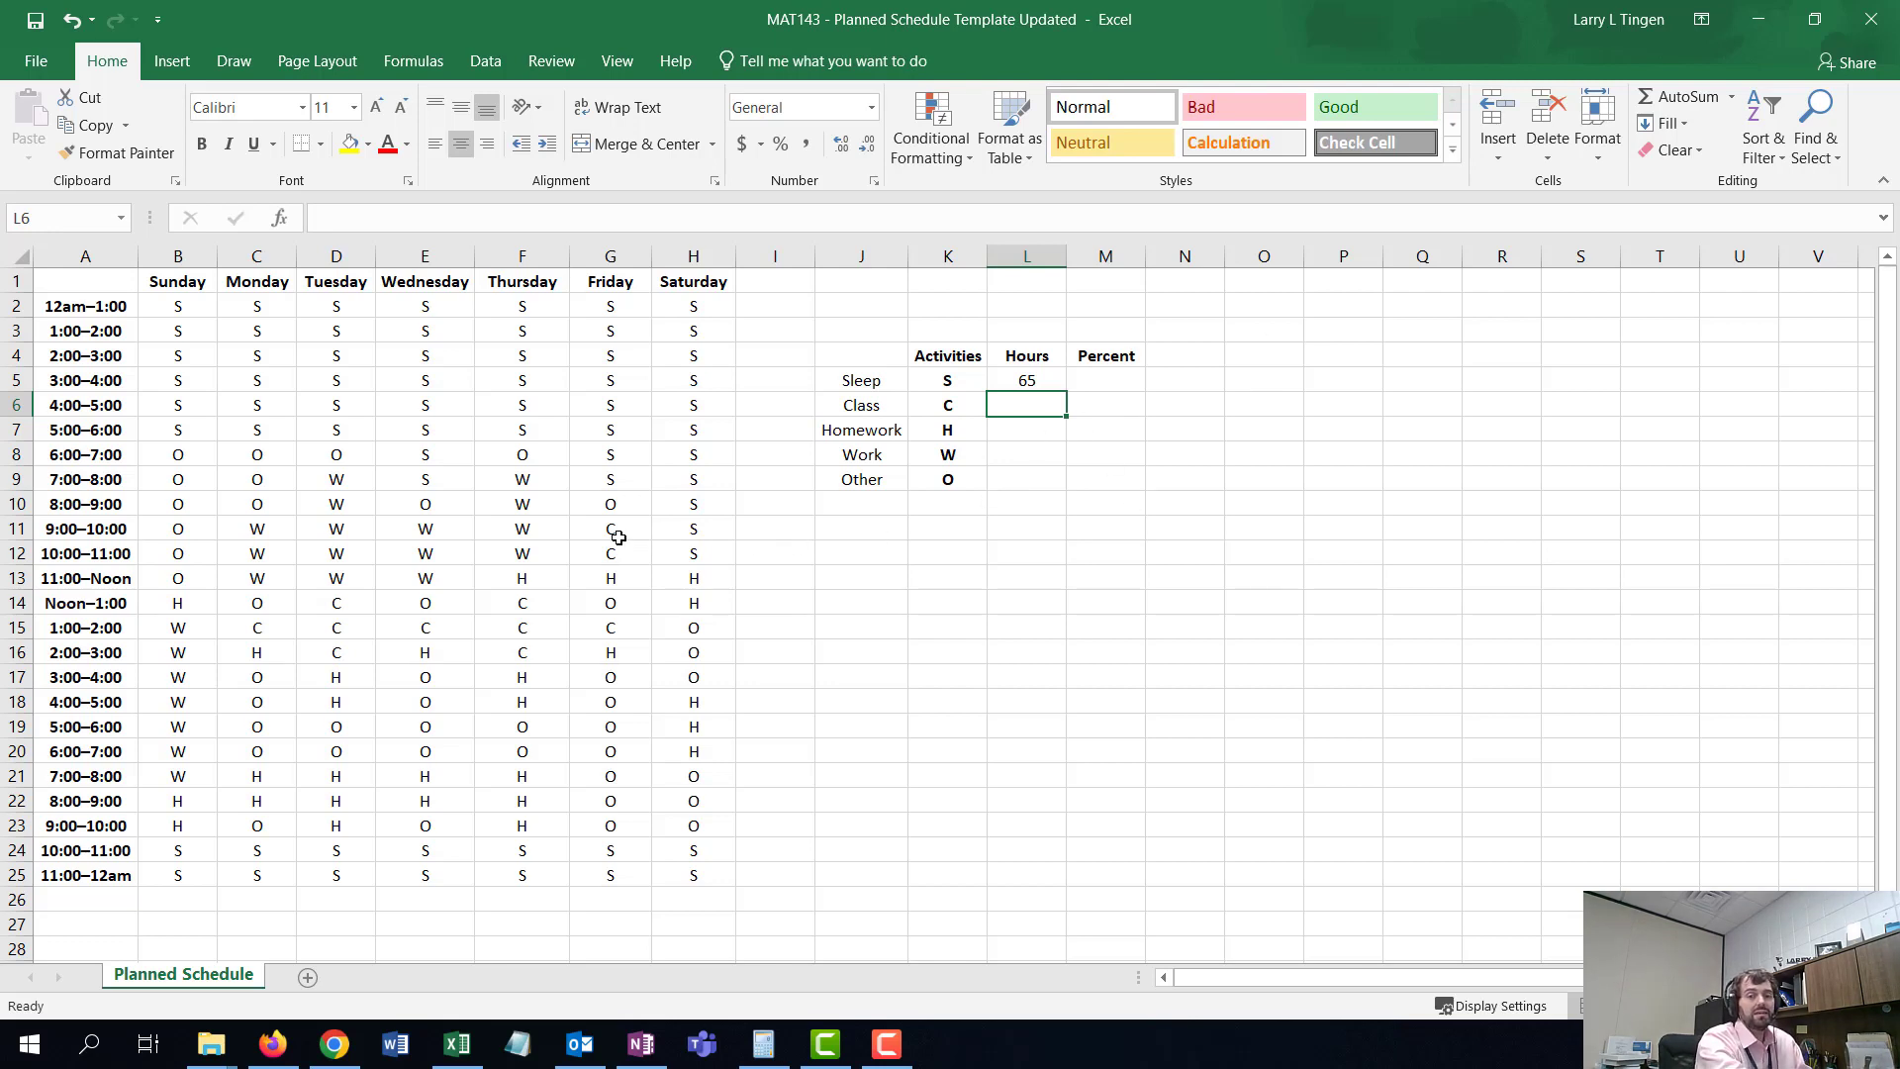
- Change Thursday 10:00–11:00, Wednesday 1:00–2:00 and Monday 2:00–3:00 slots to S
click(542, 552)
text(S)
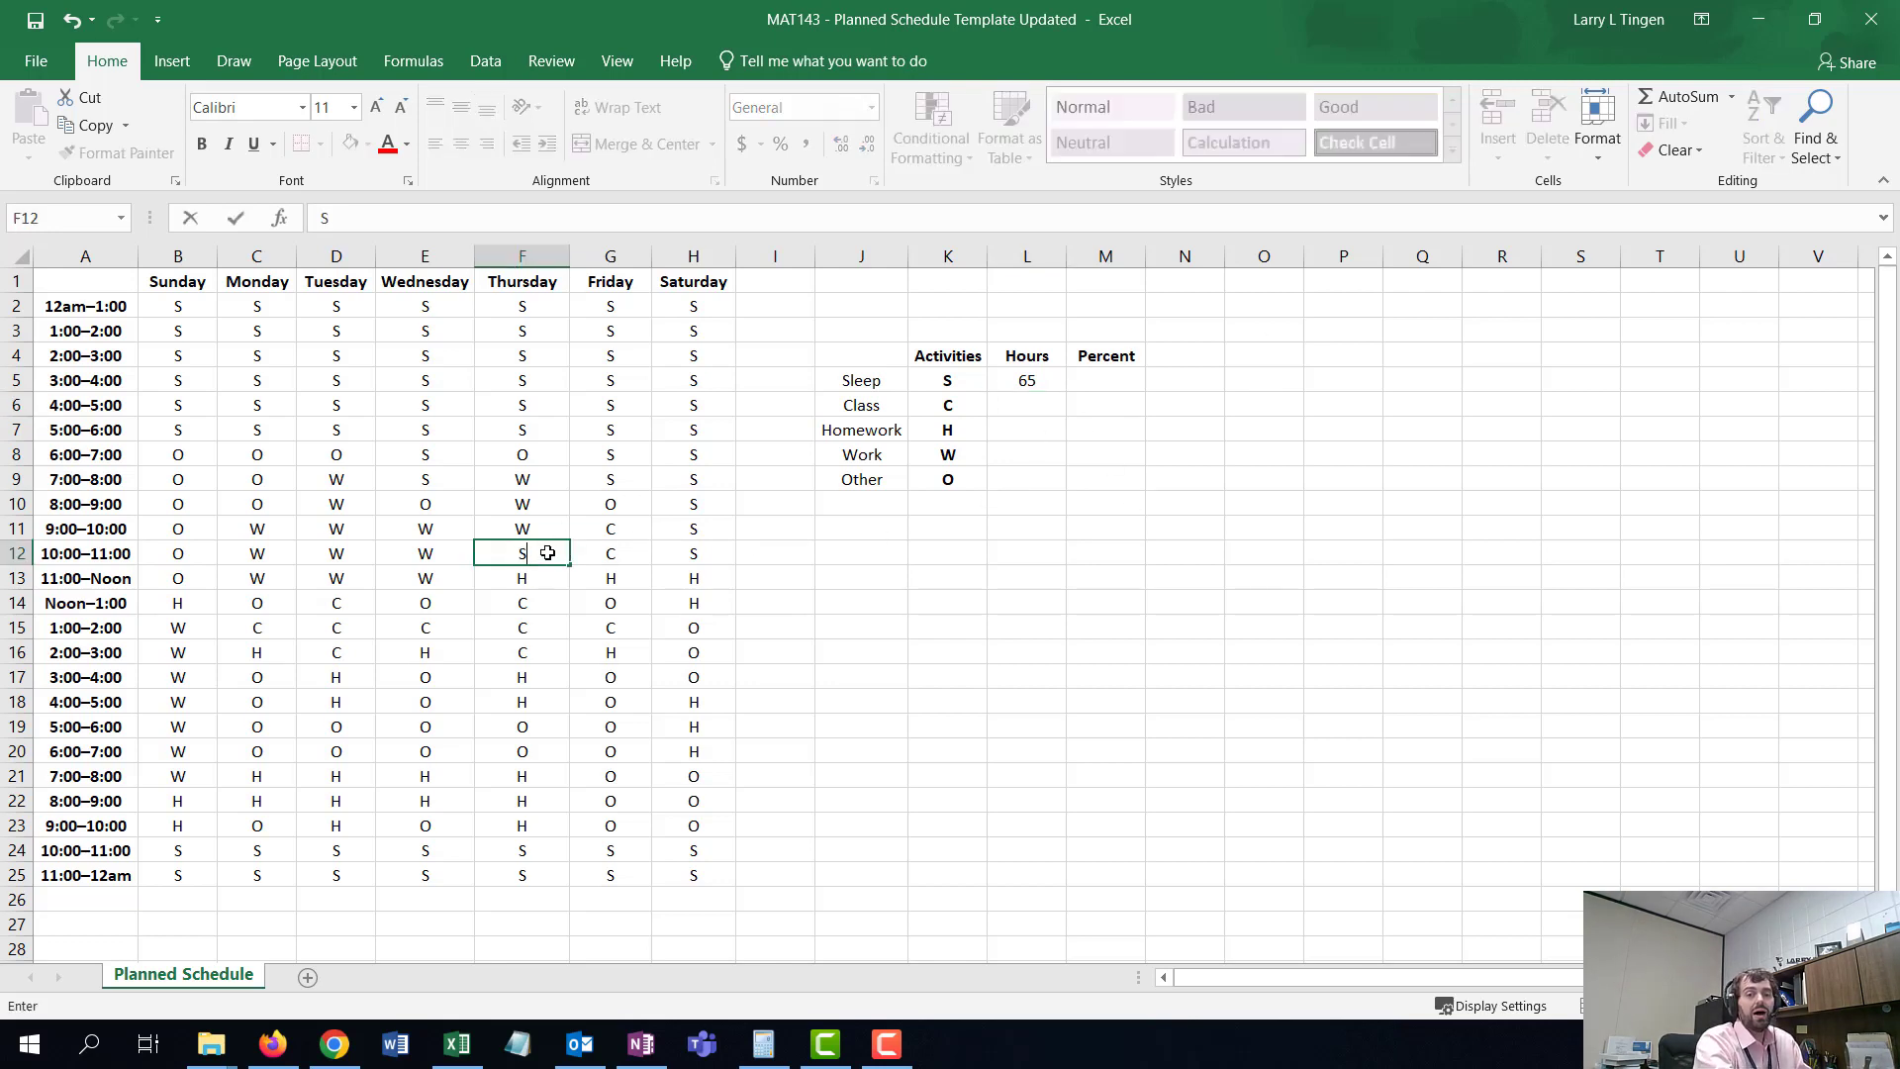
key(ctrl+Return)
click(408, 623)
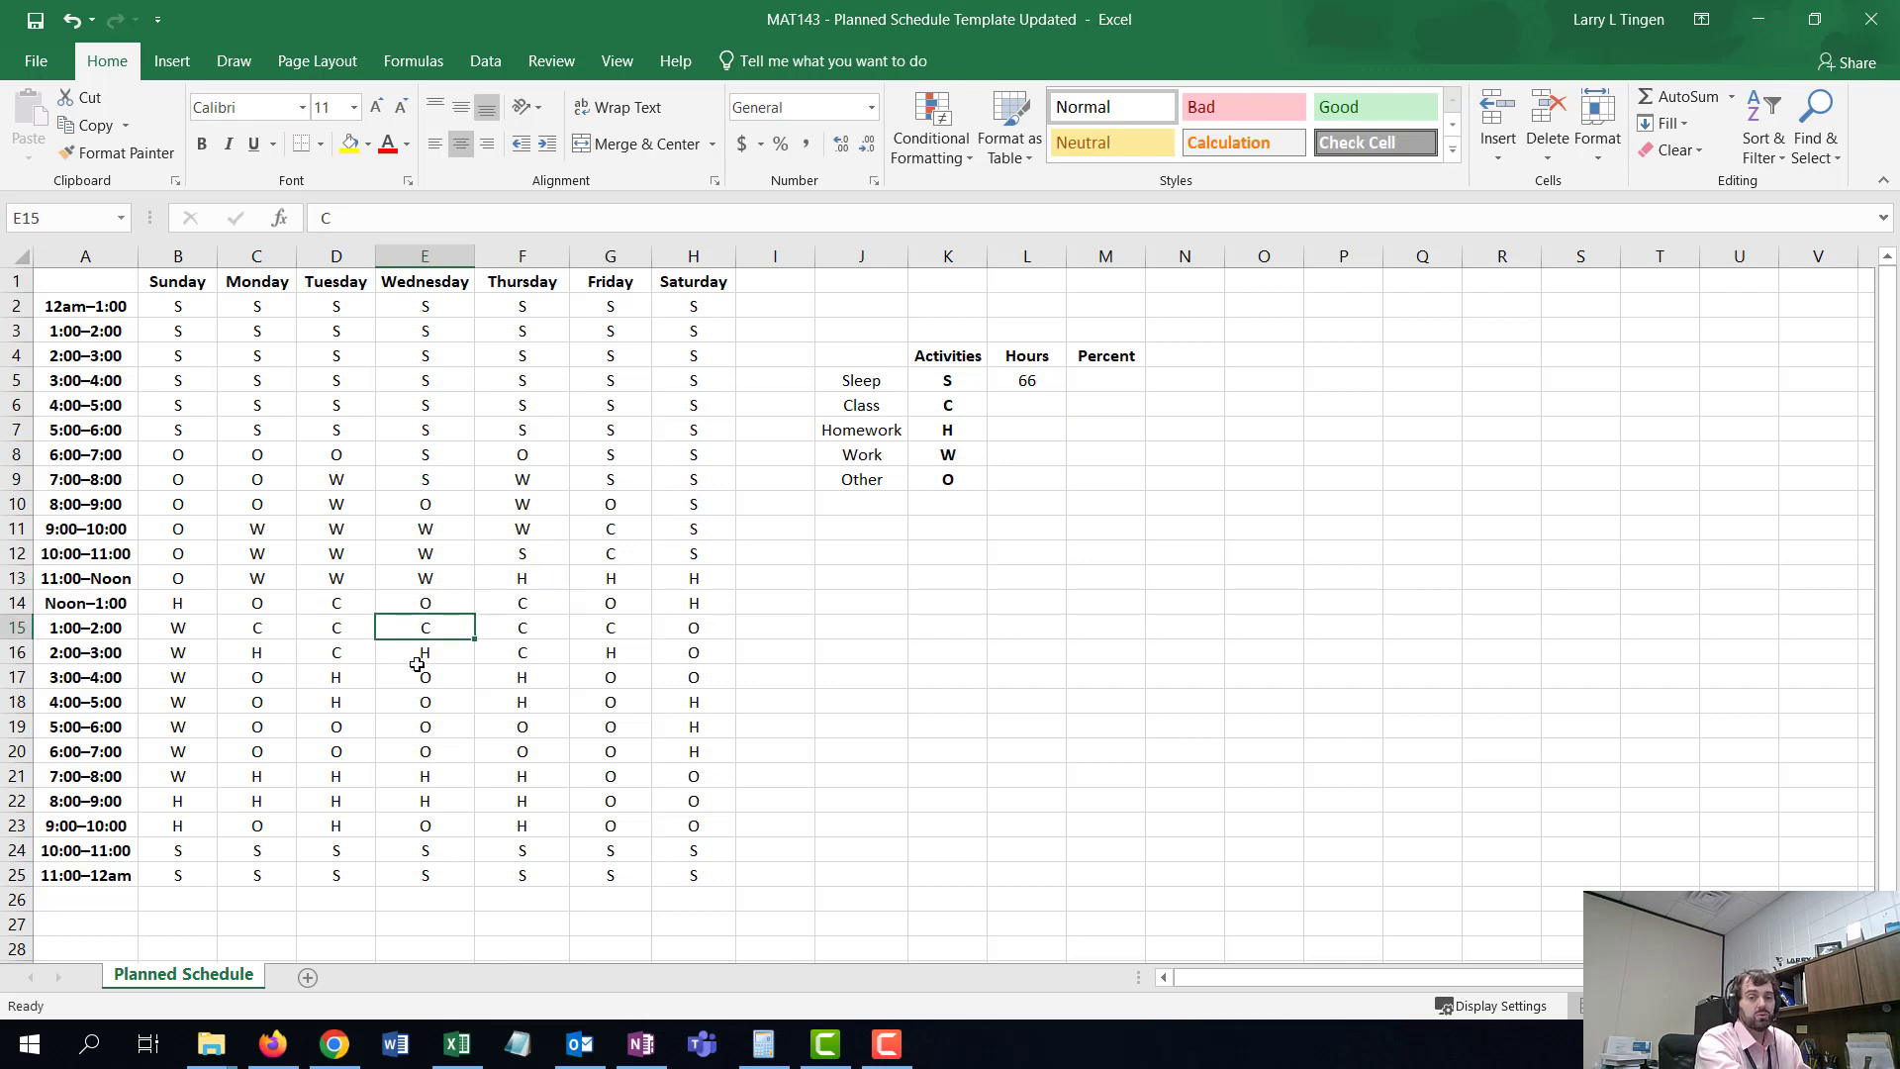
text(S)
key(Return)
click(279, 655)
text(S)
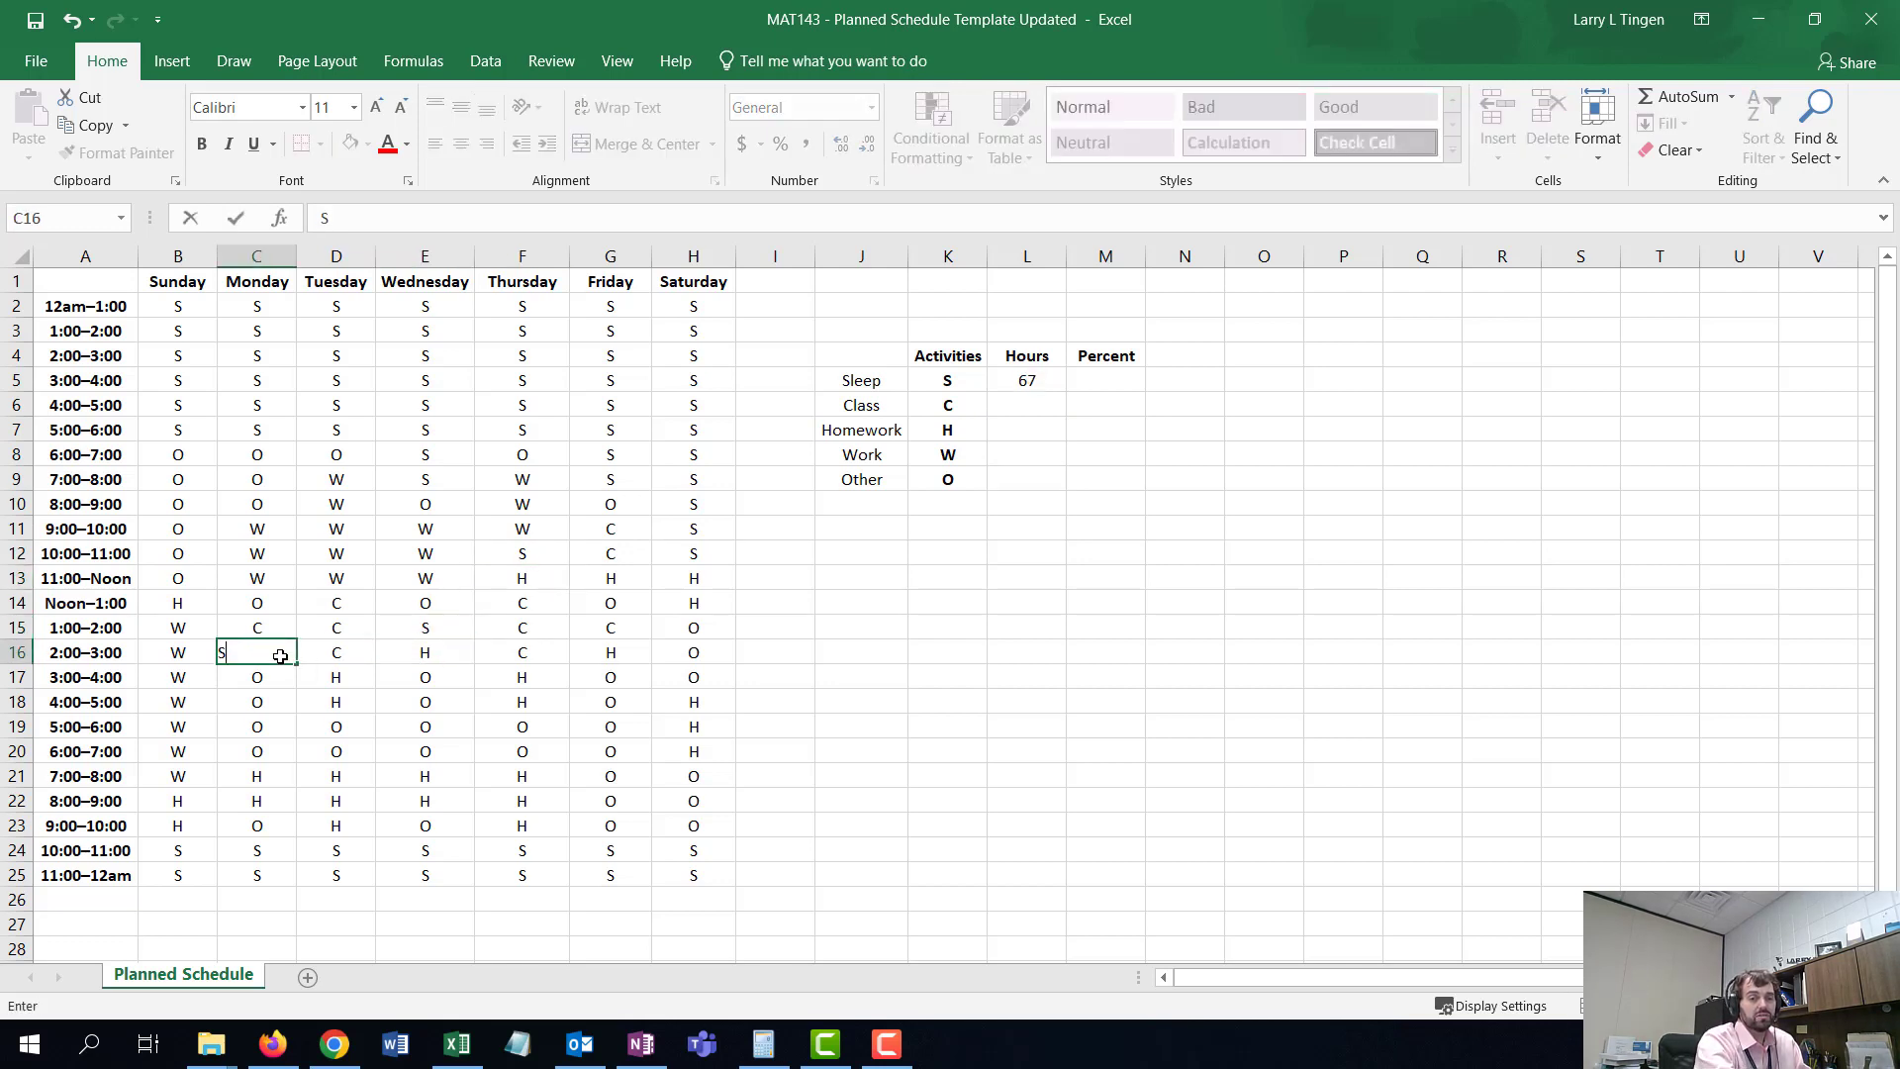
key(Return)
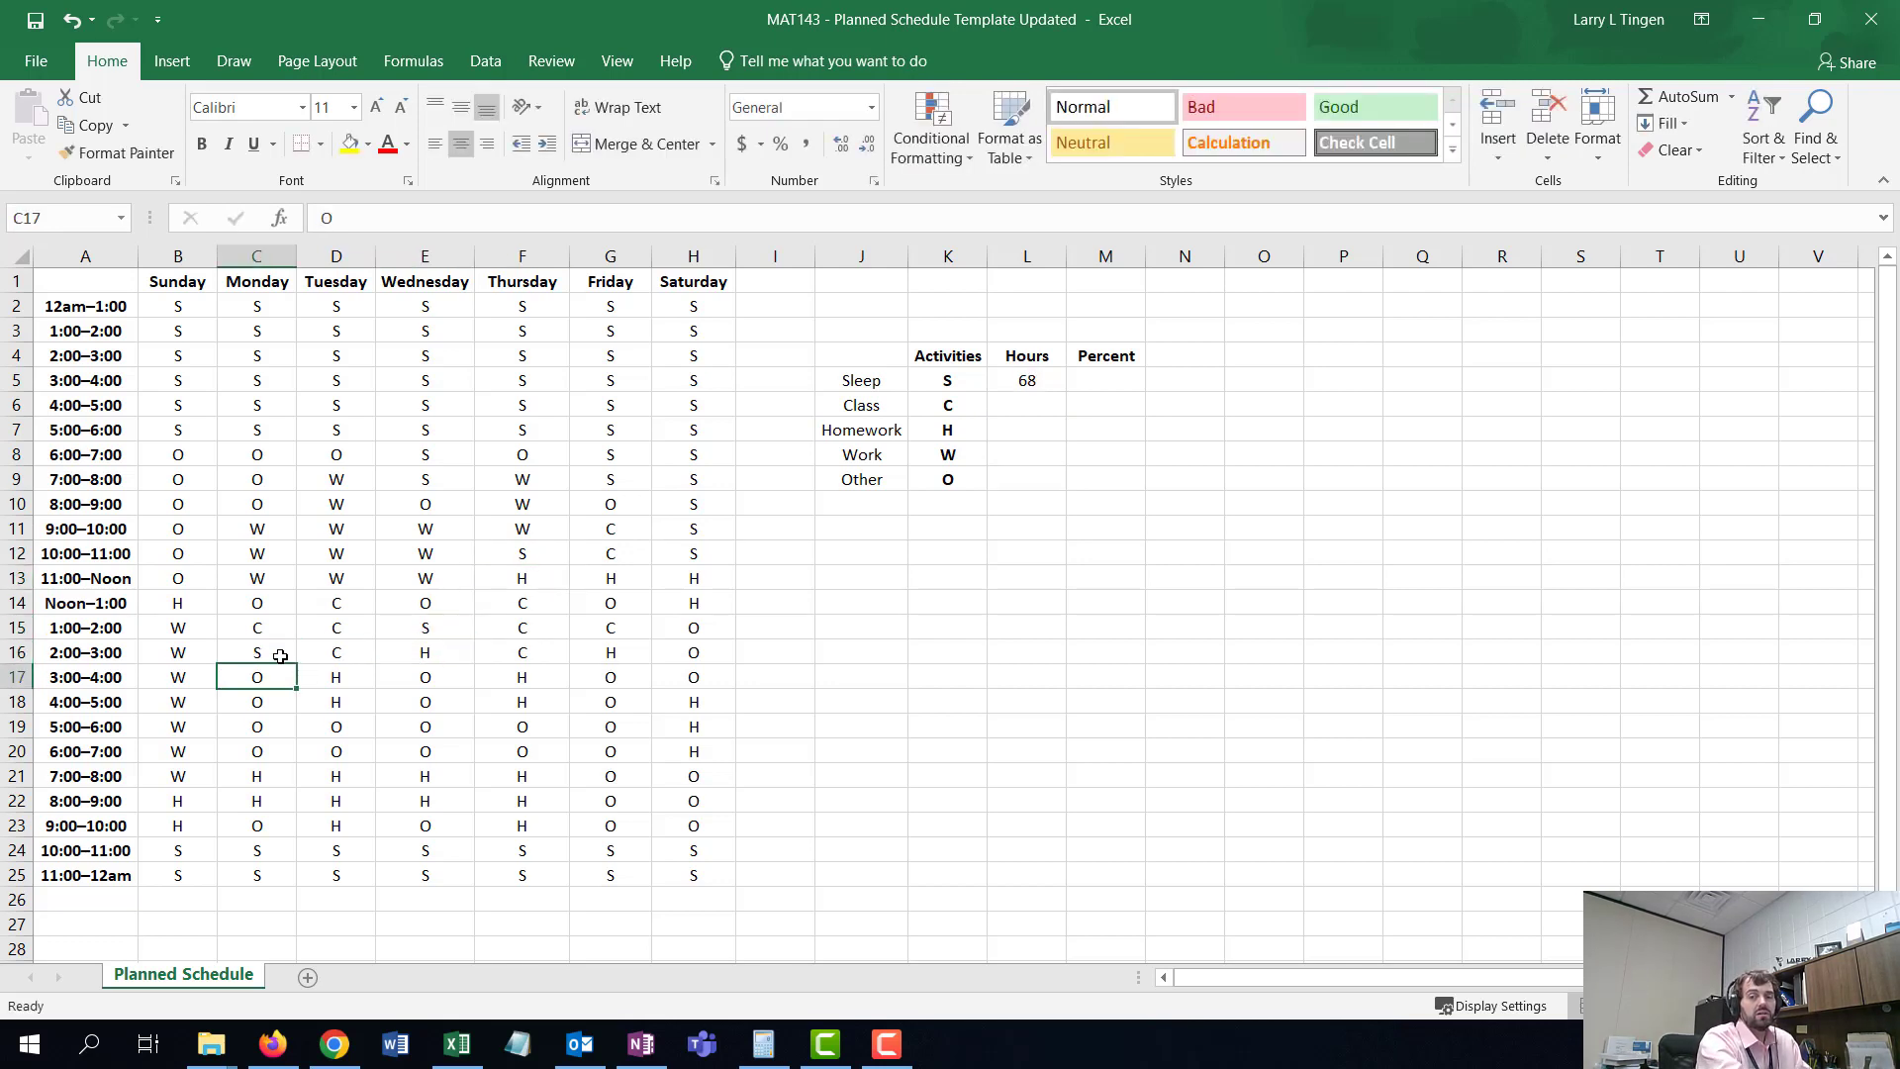
- Enter a COUNTIF formula in the Class hours cell counting "C" across B2:H25
click(1040, 379)
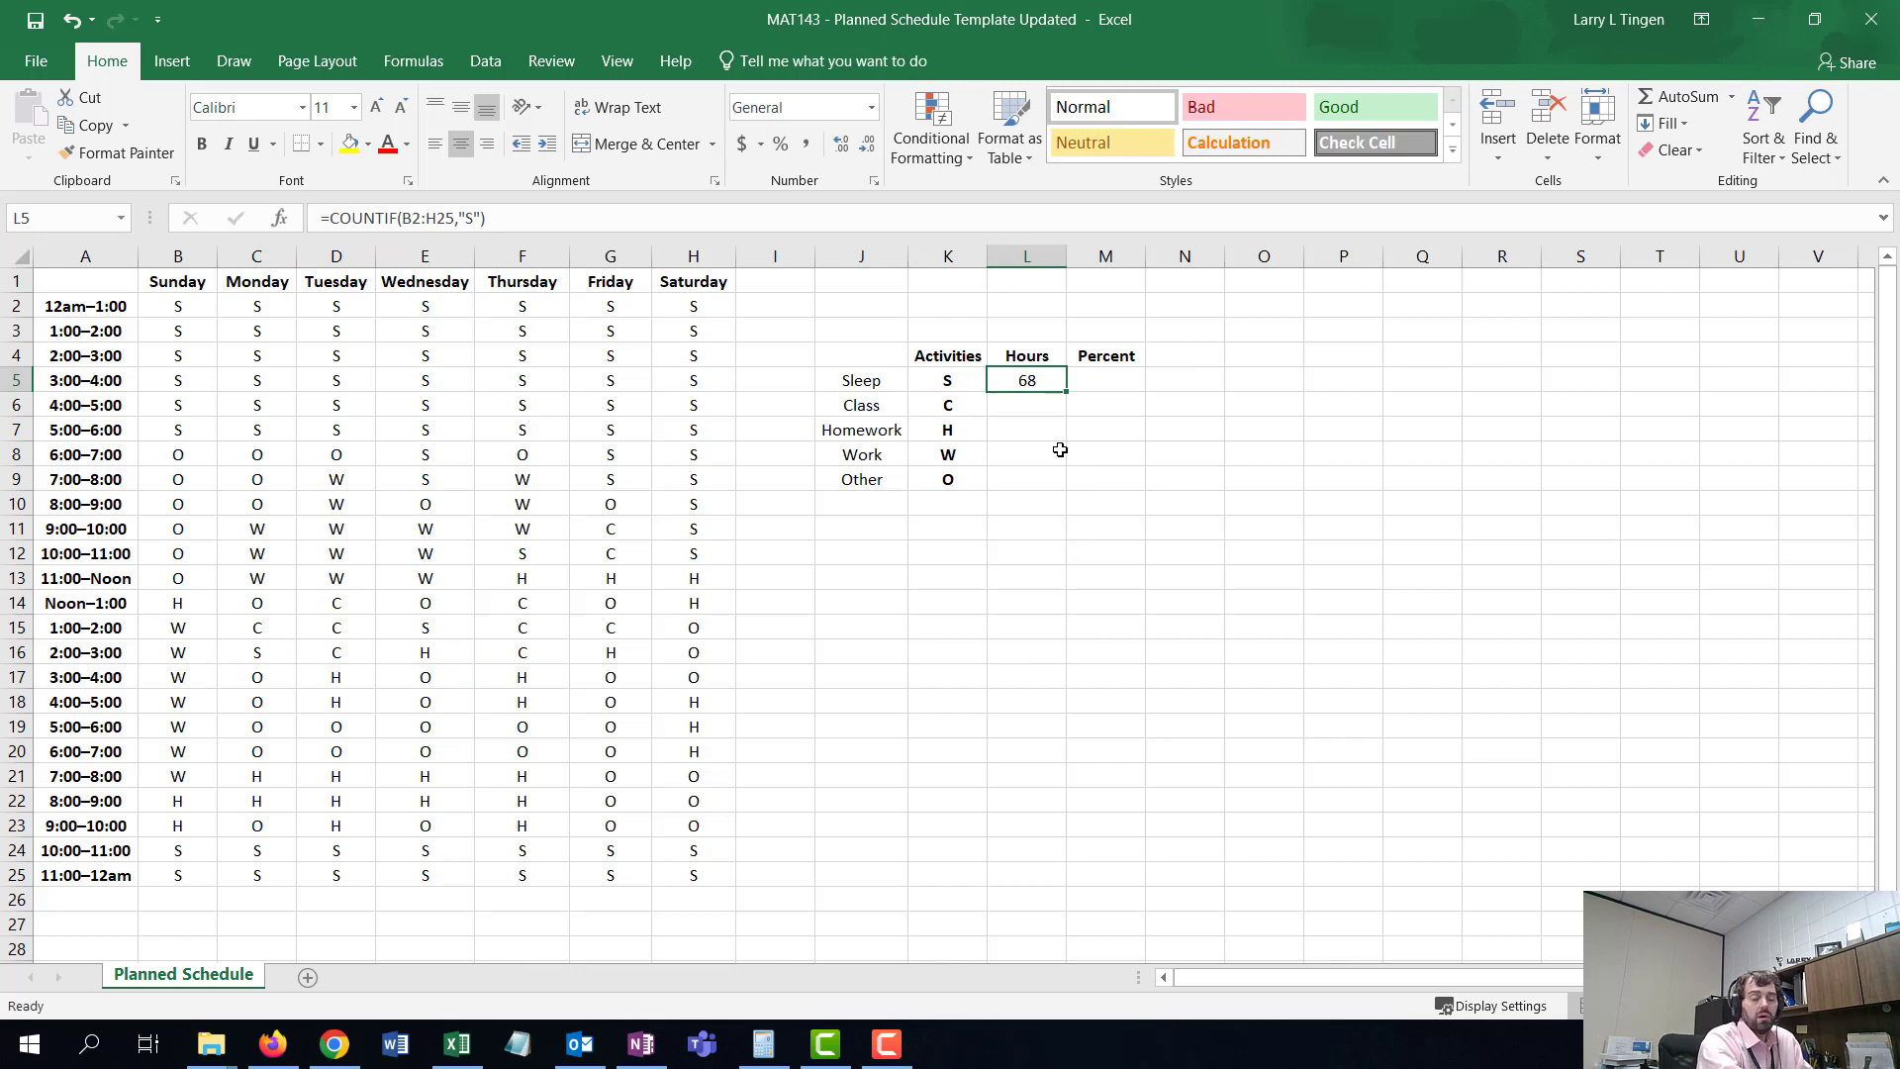
click(1032, 407)
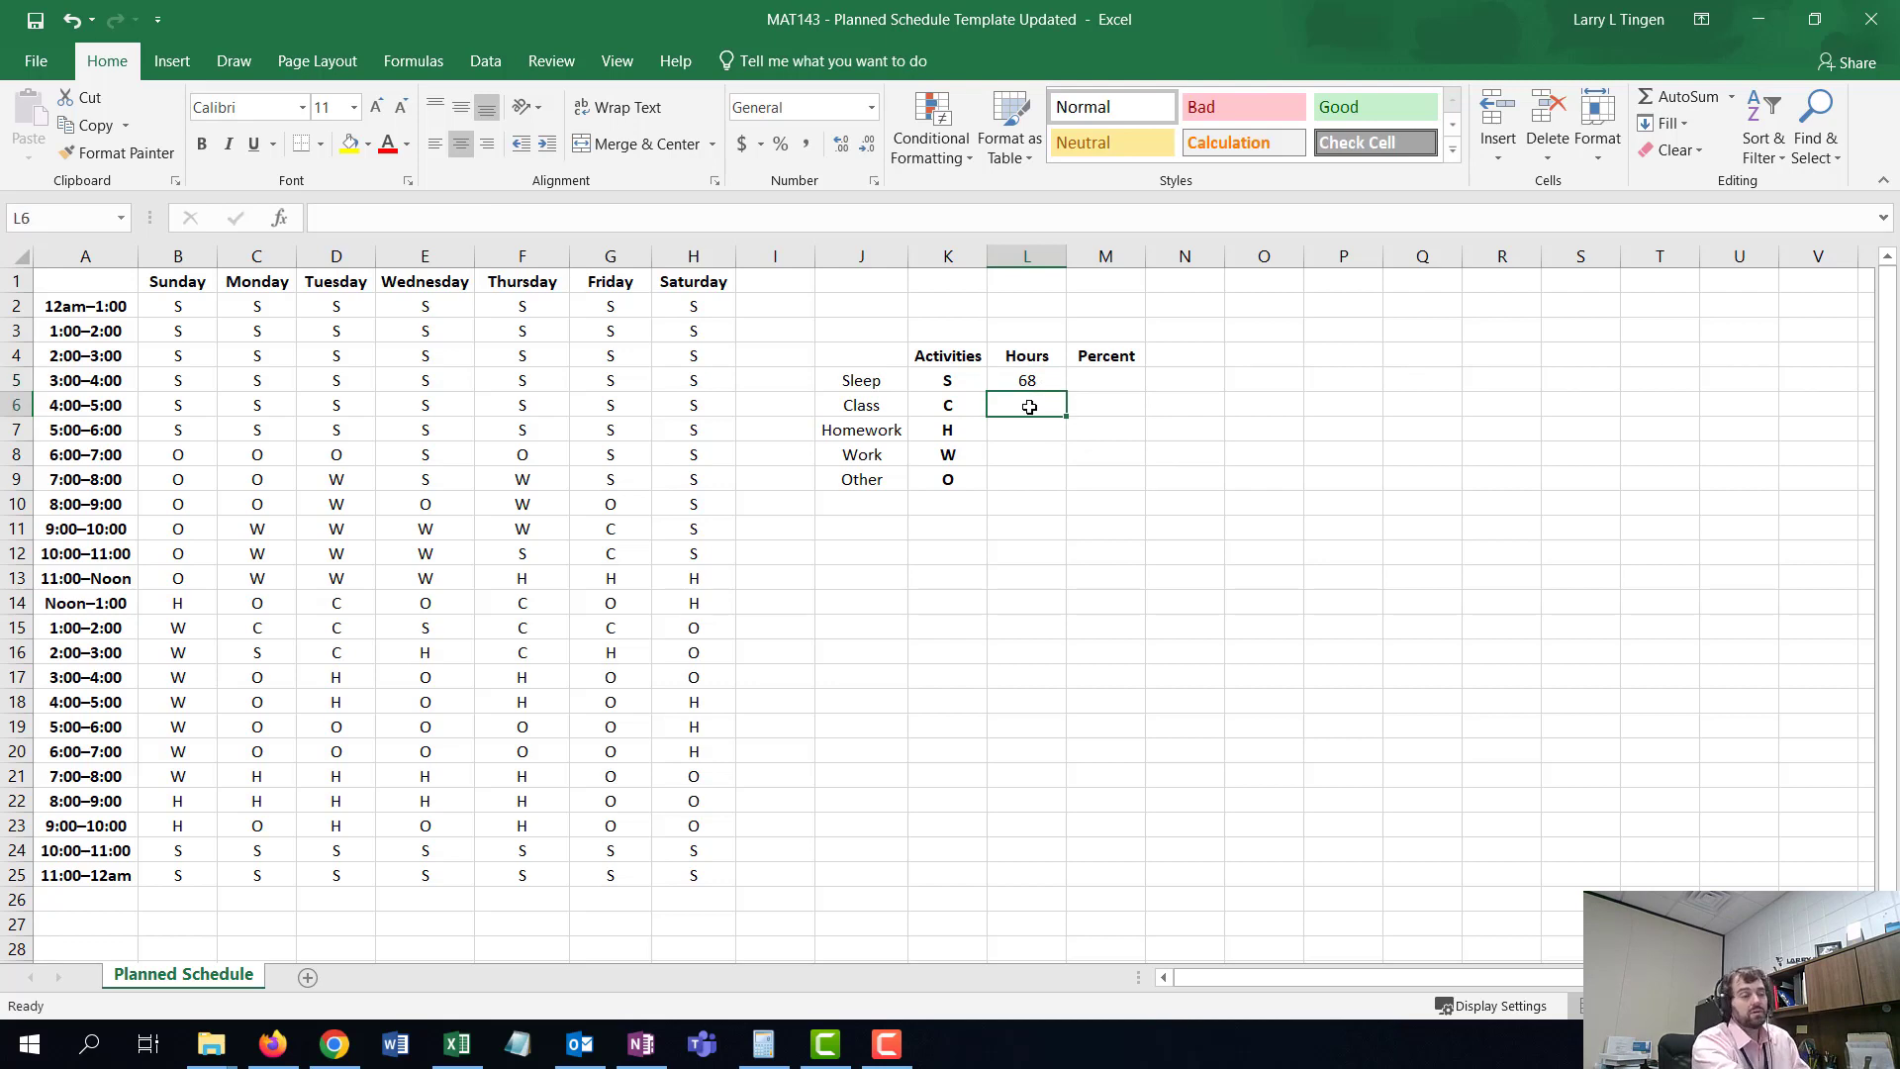
text(=)
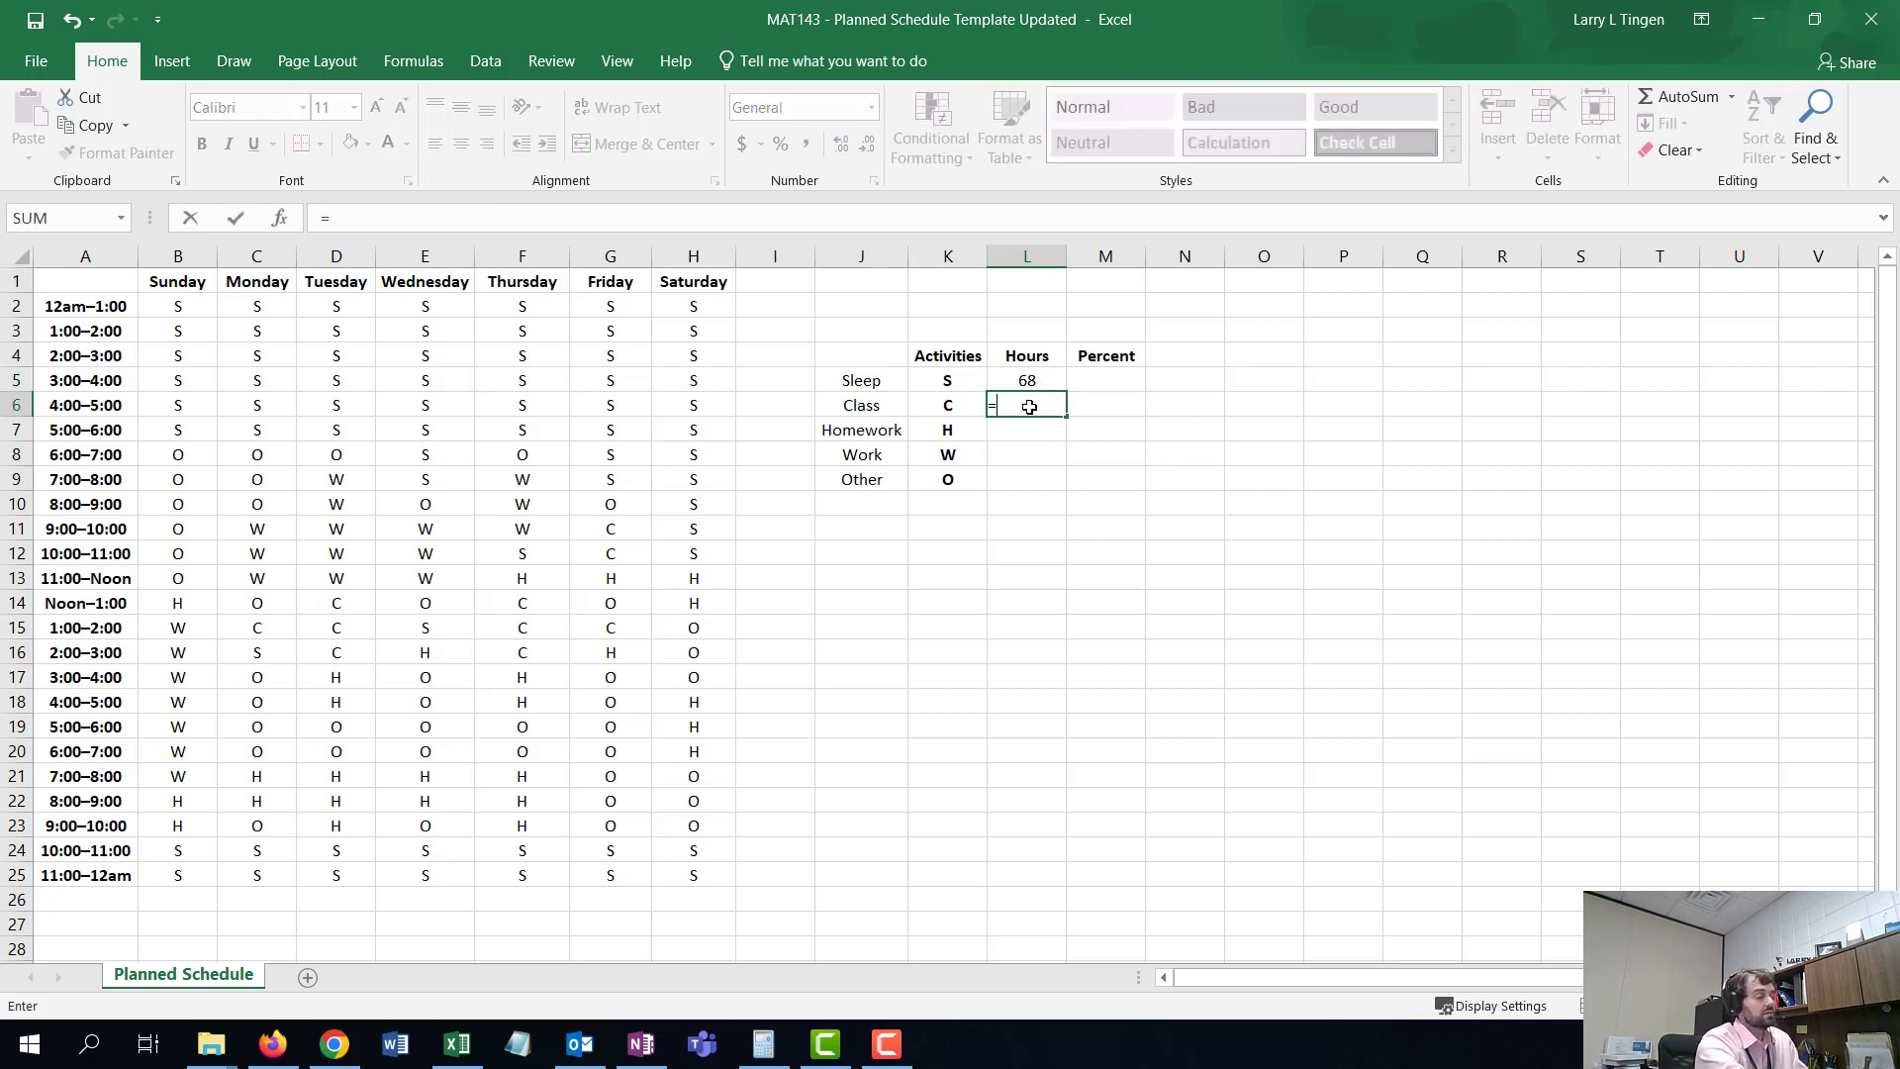
text(COUNTIF()
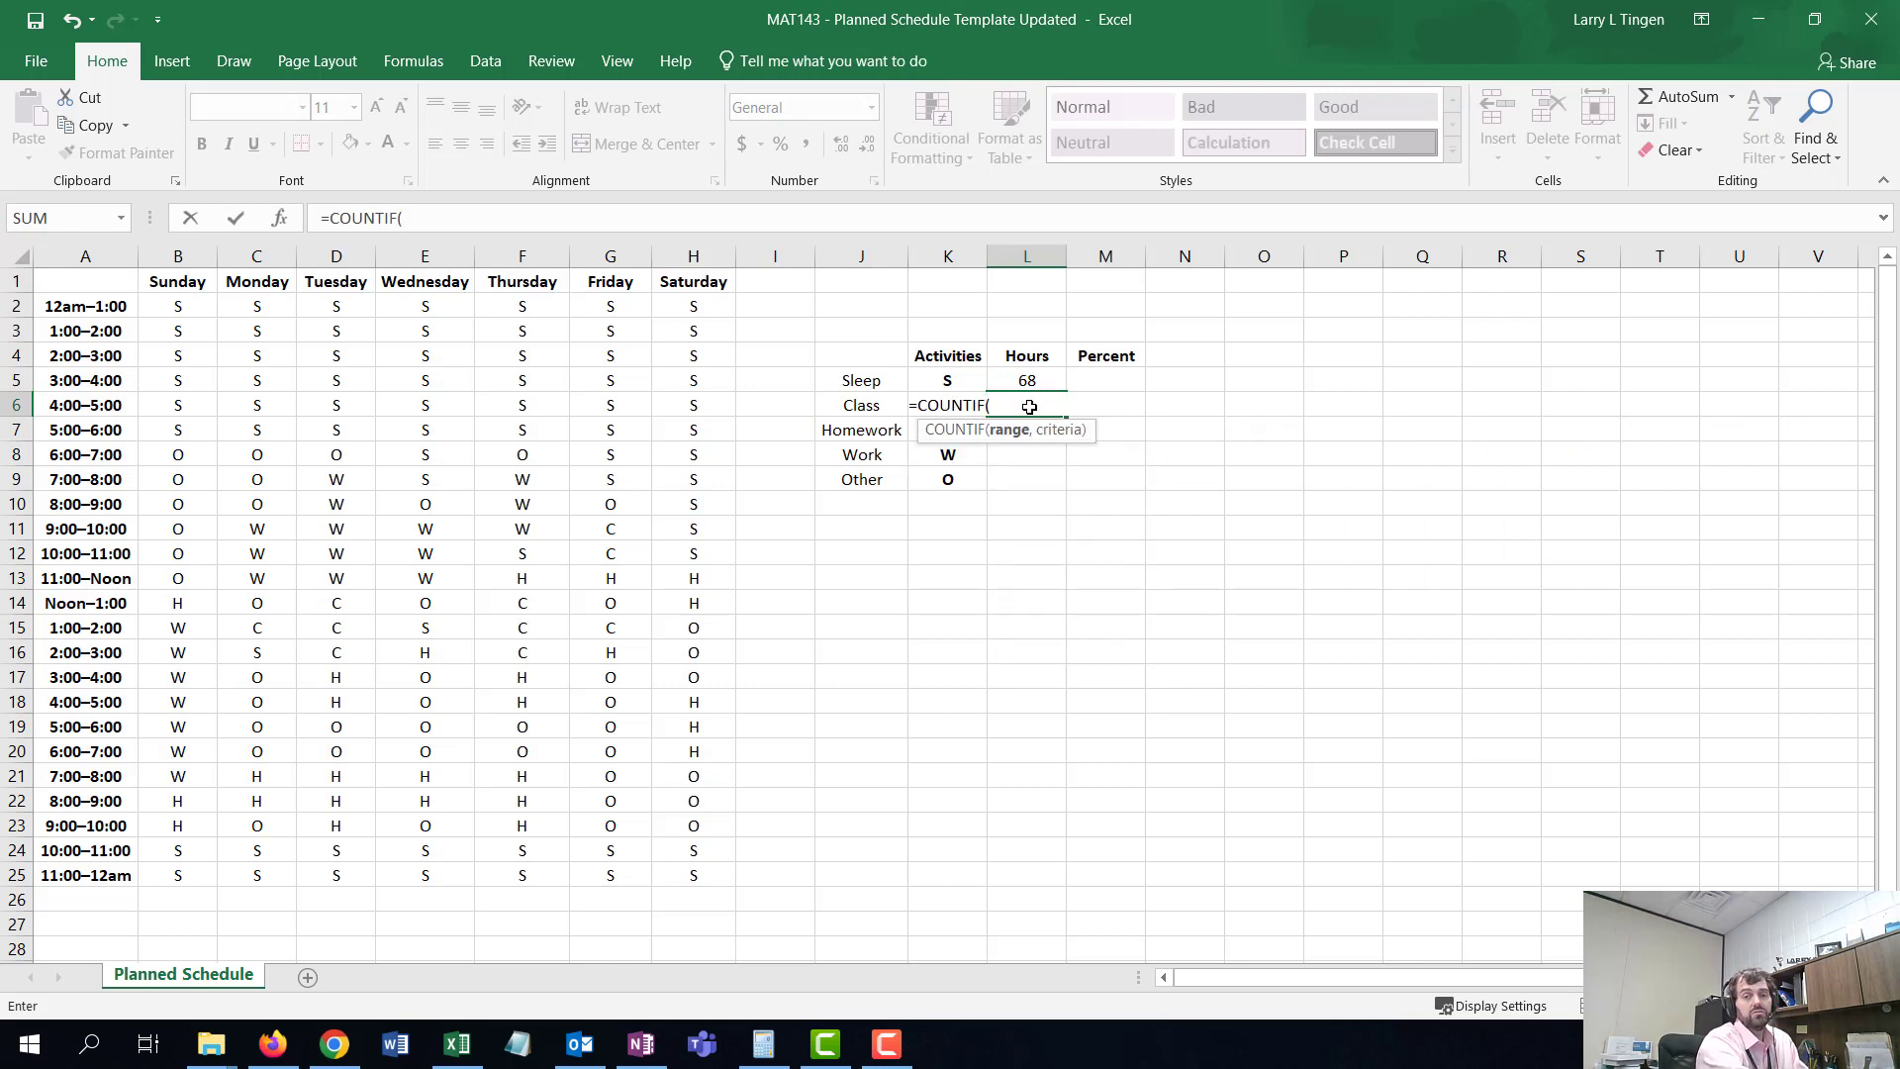
drag(186, 308, 713, 876)
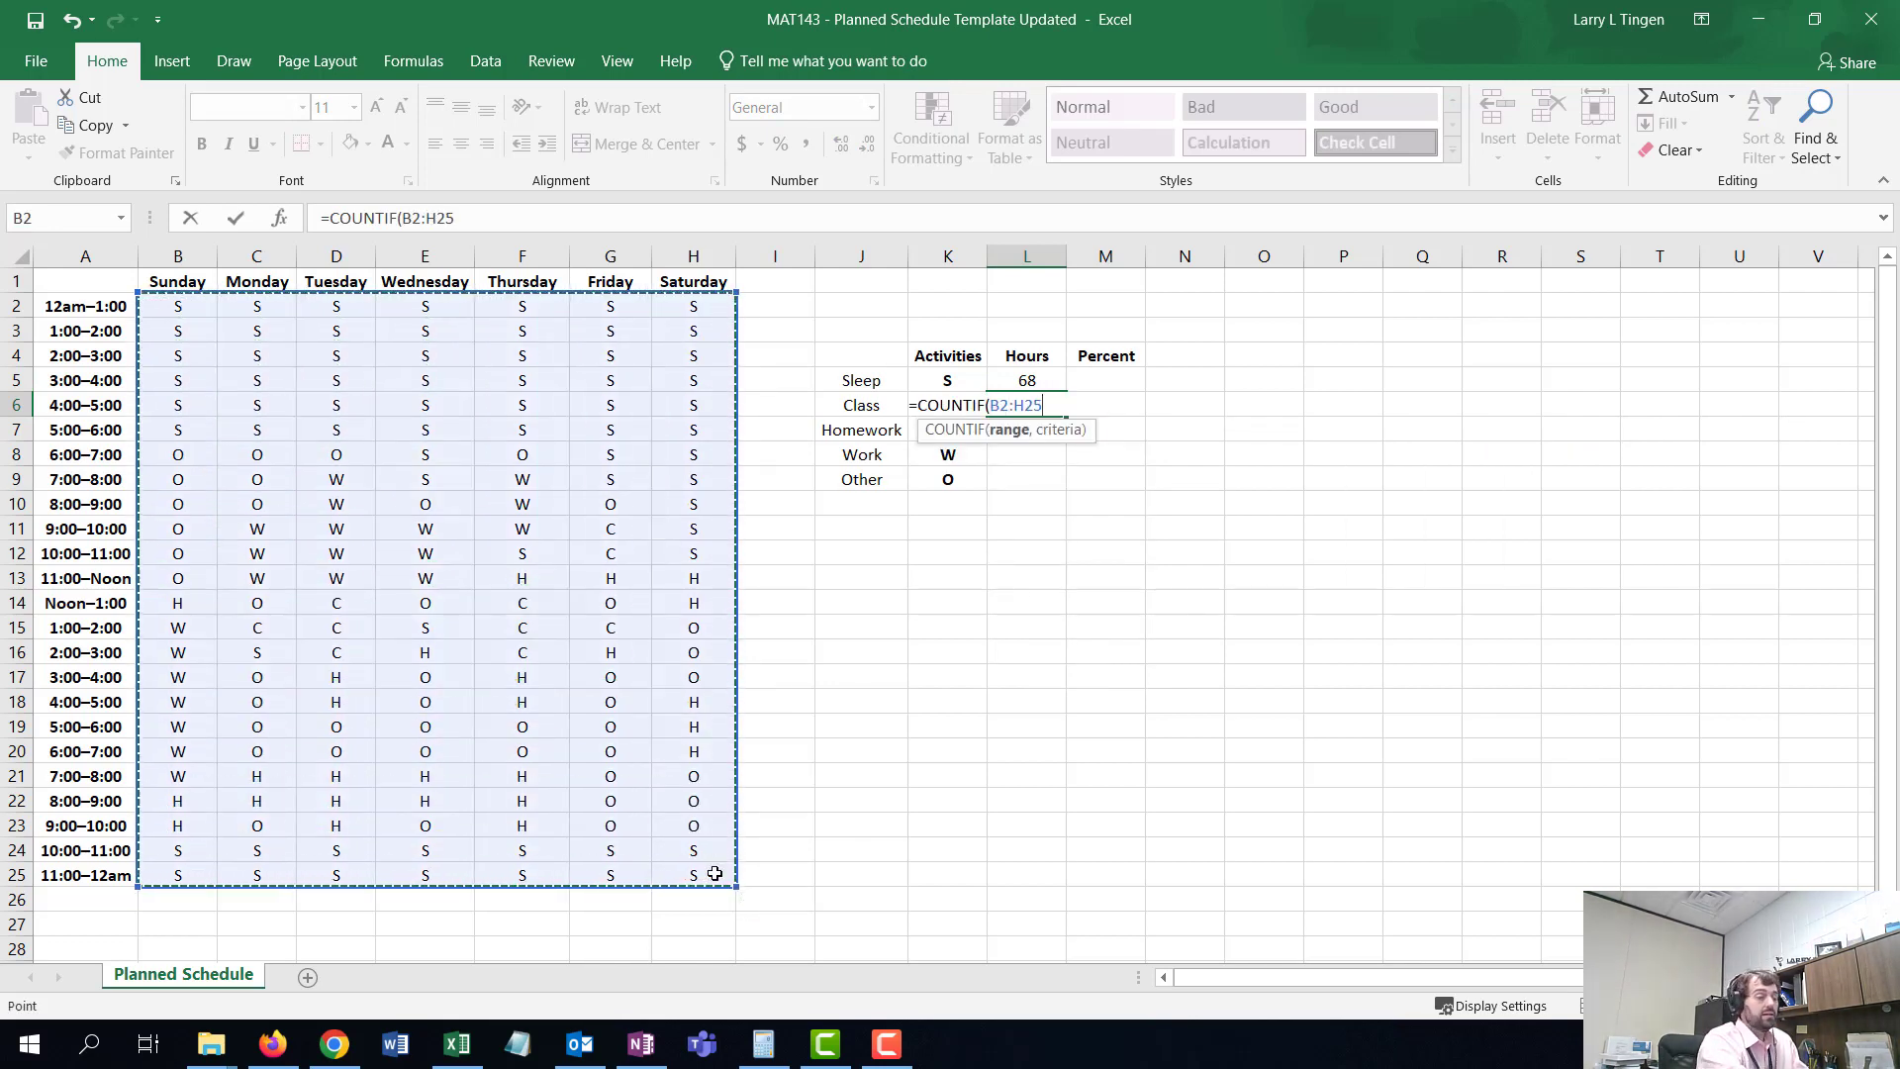
text(,)
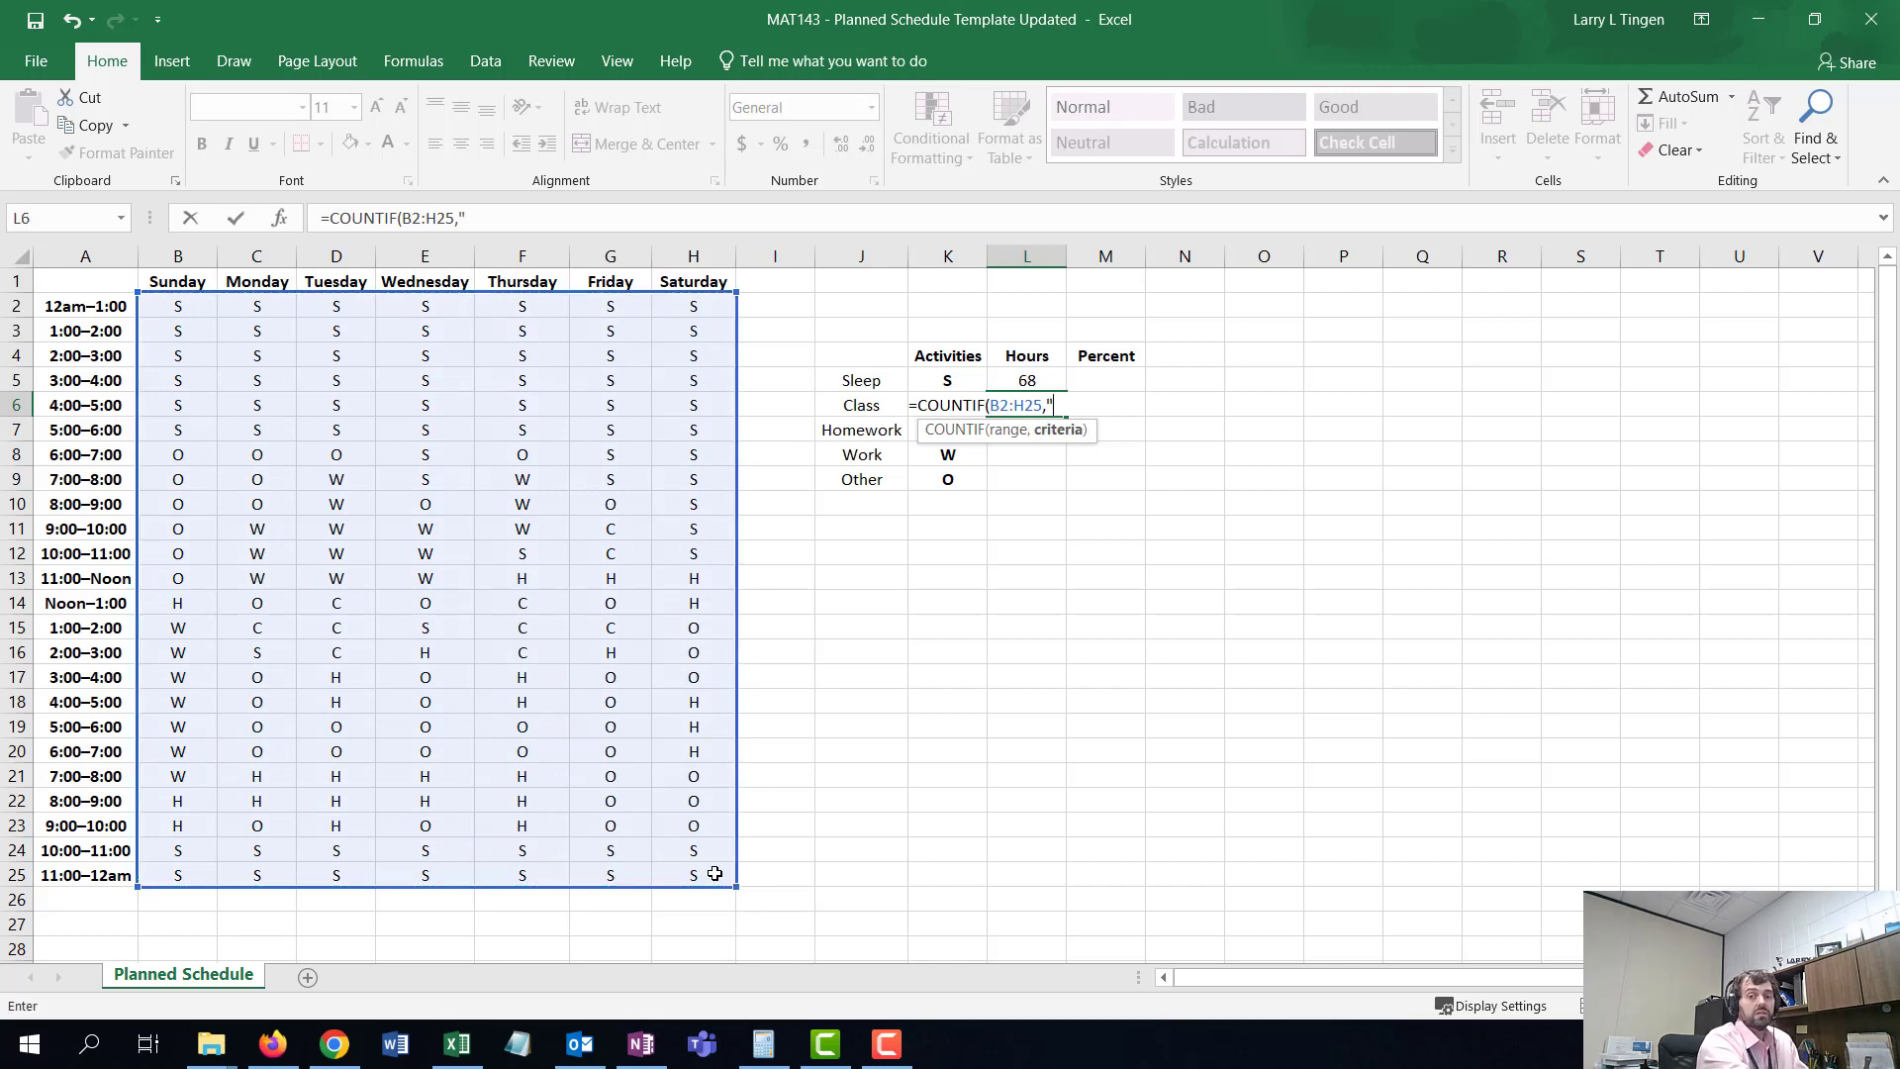
text("C")
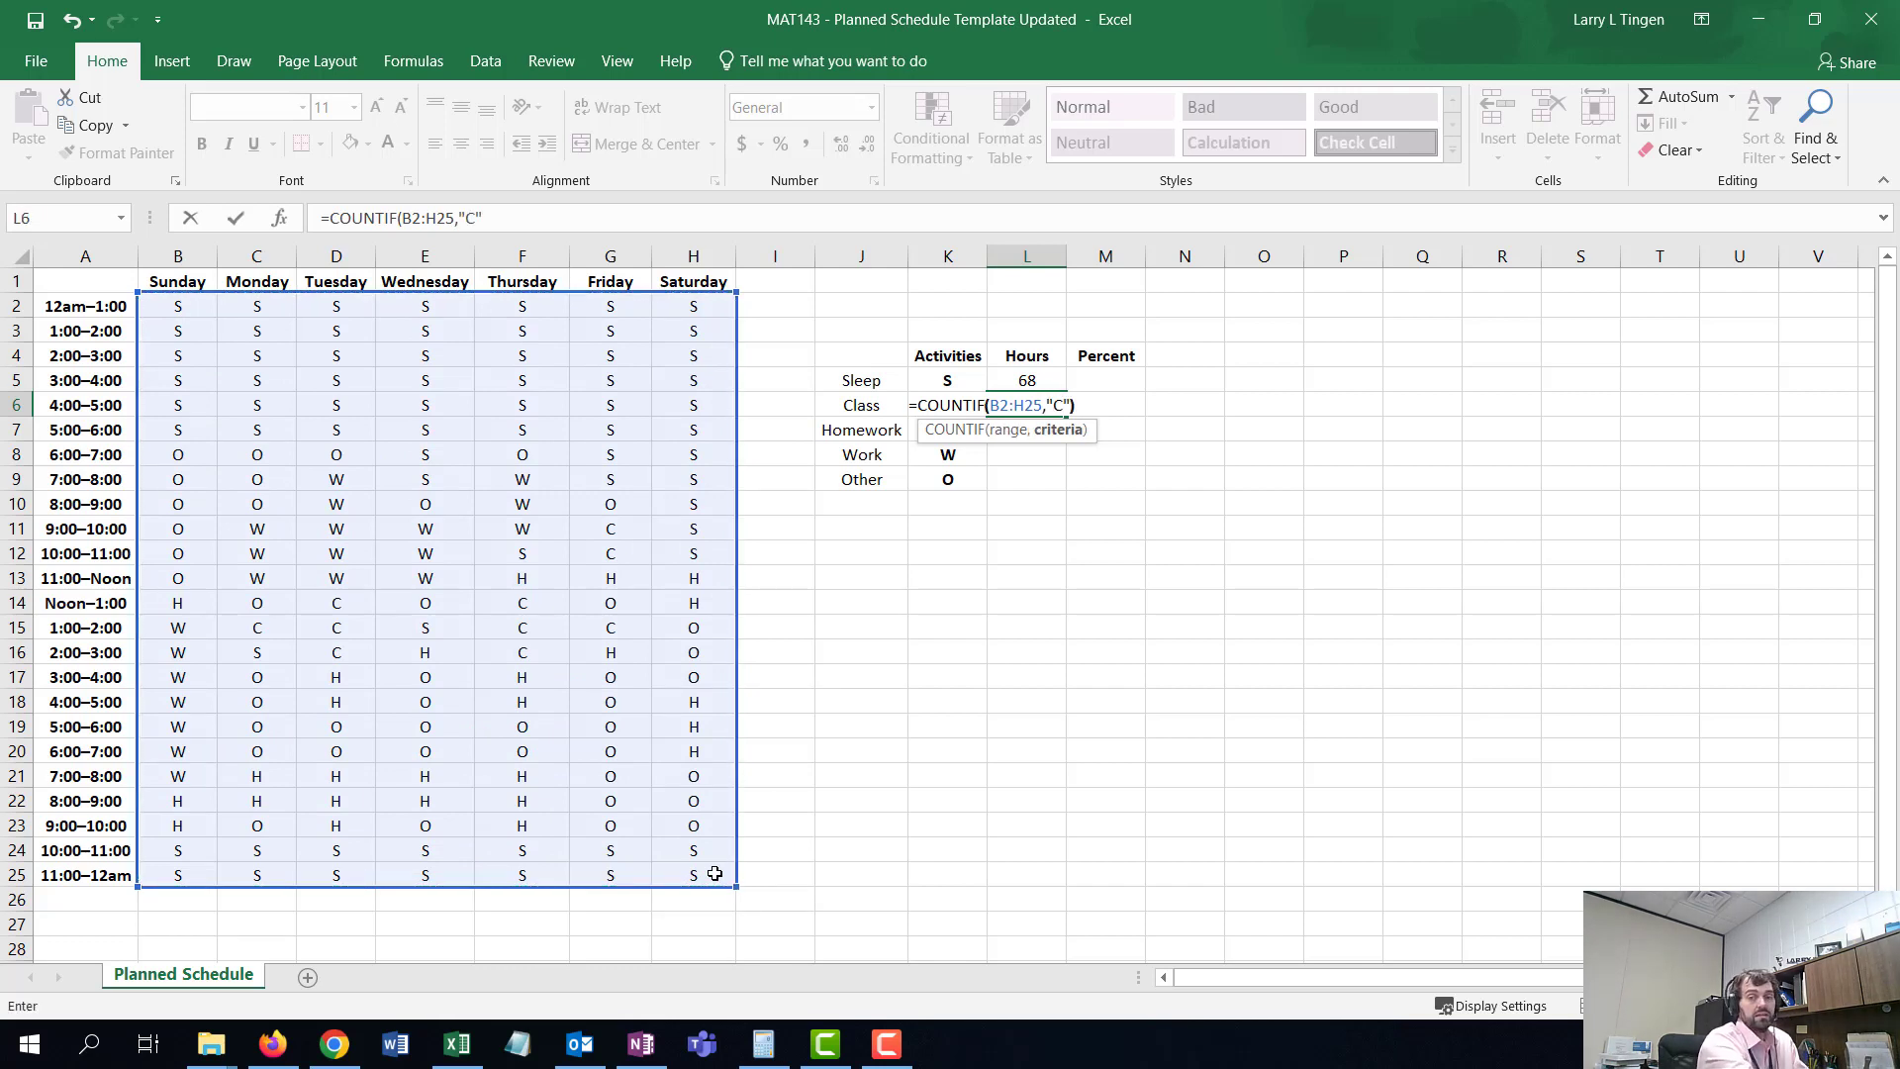
text())
key(Return)
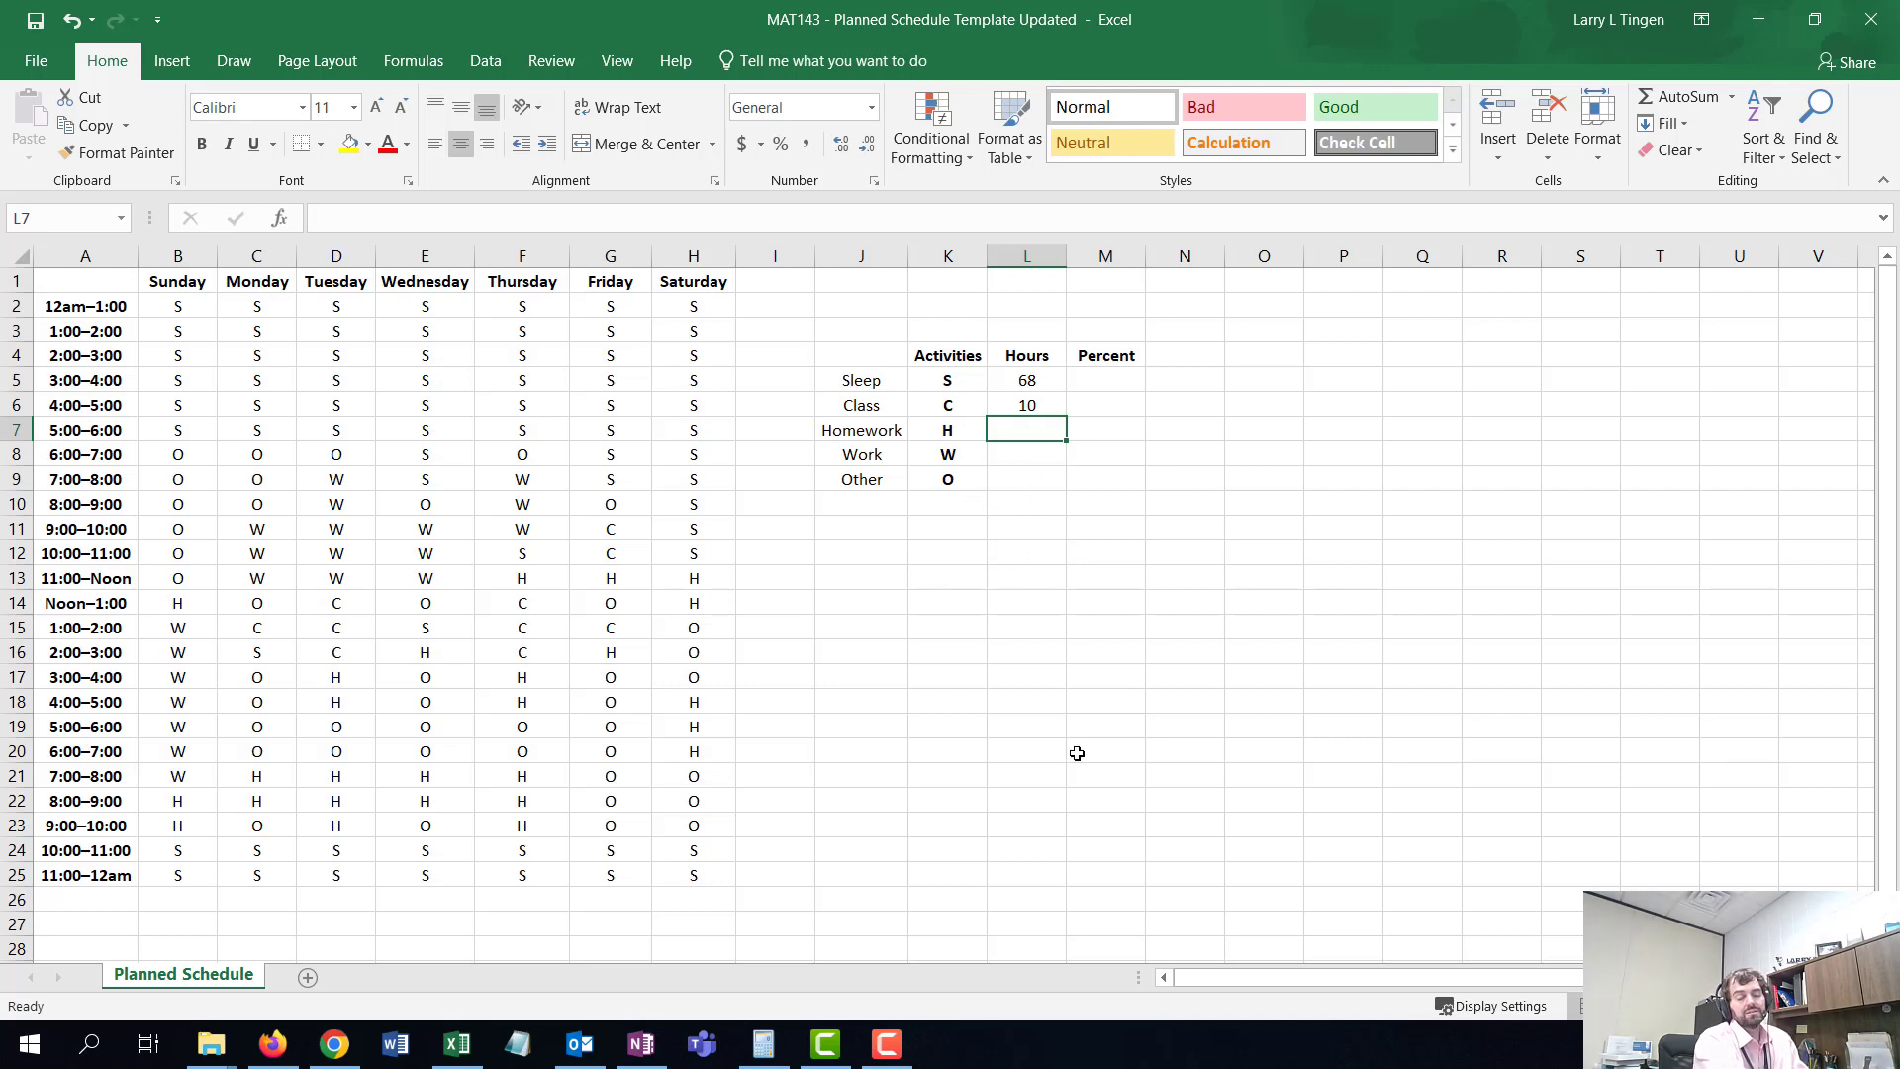
- Enter a COUNTIF formula in the Homework hours cell counting "H" across the schedule range B2:H25
text(=)
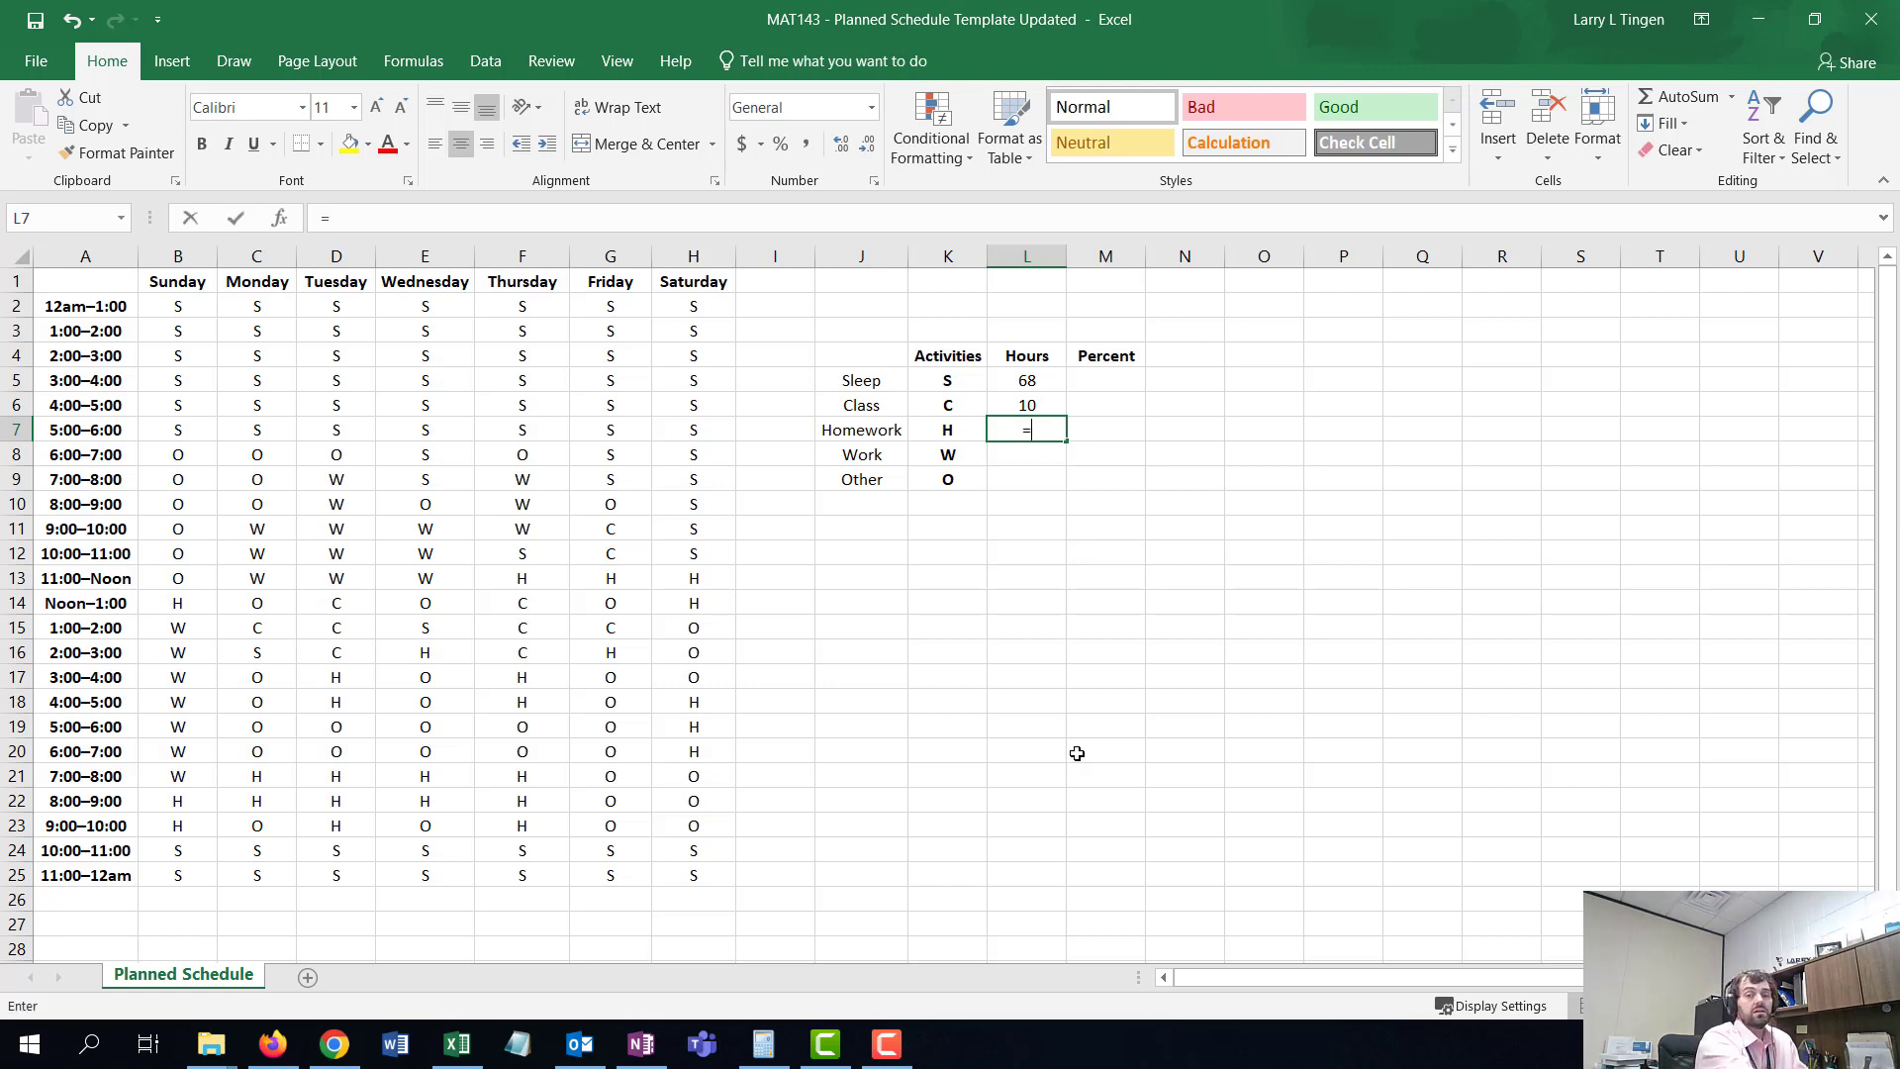
text(CO)
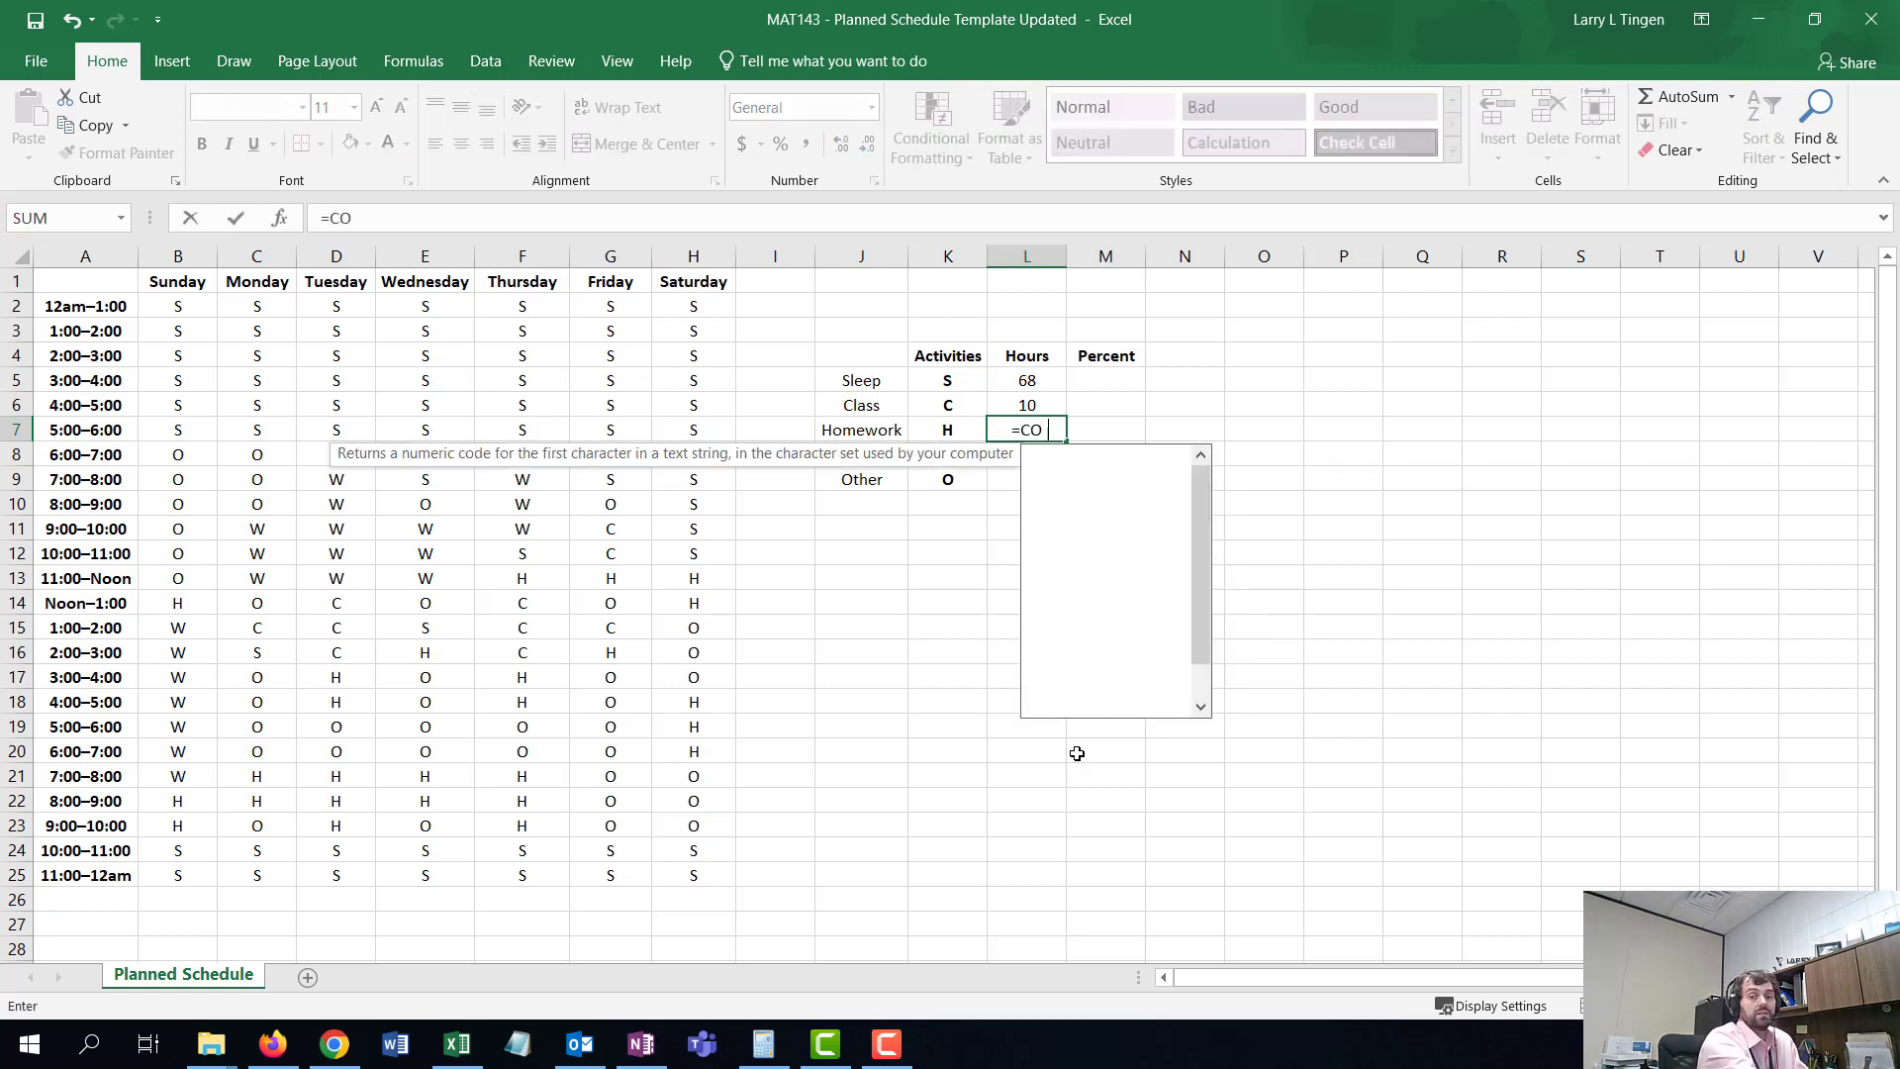
text(UNTIF()
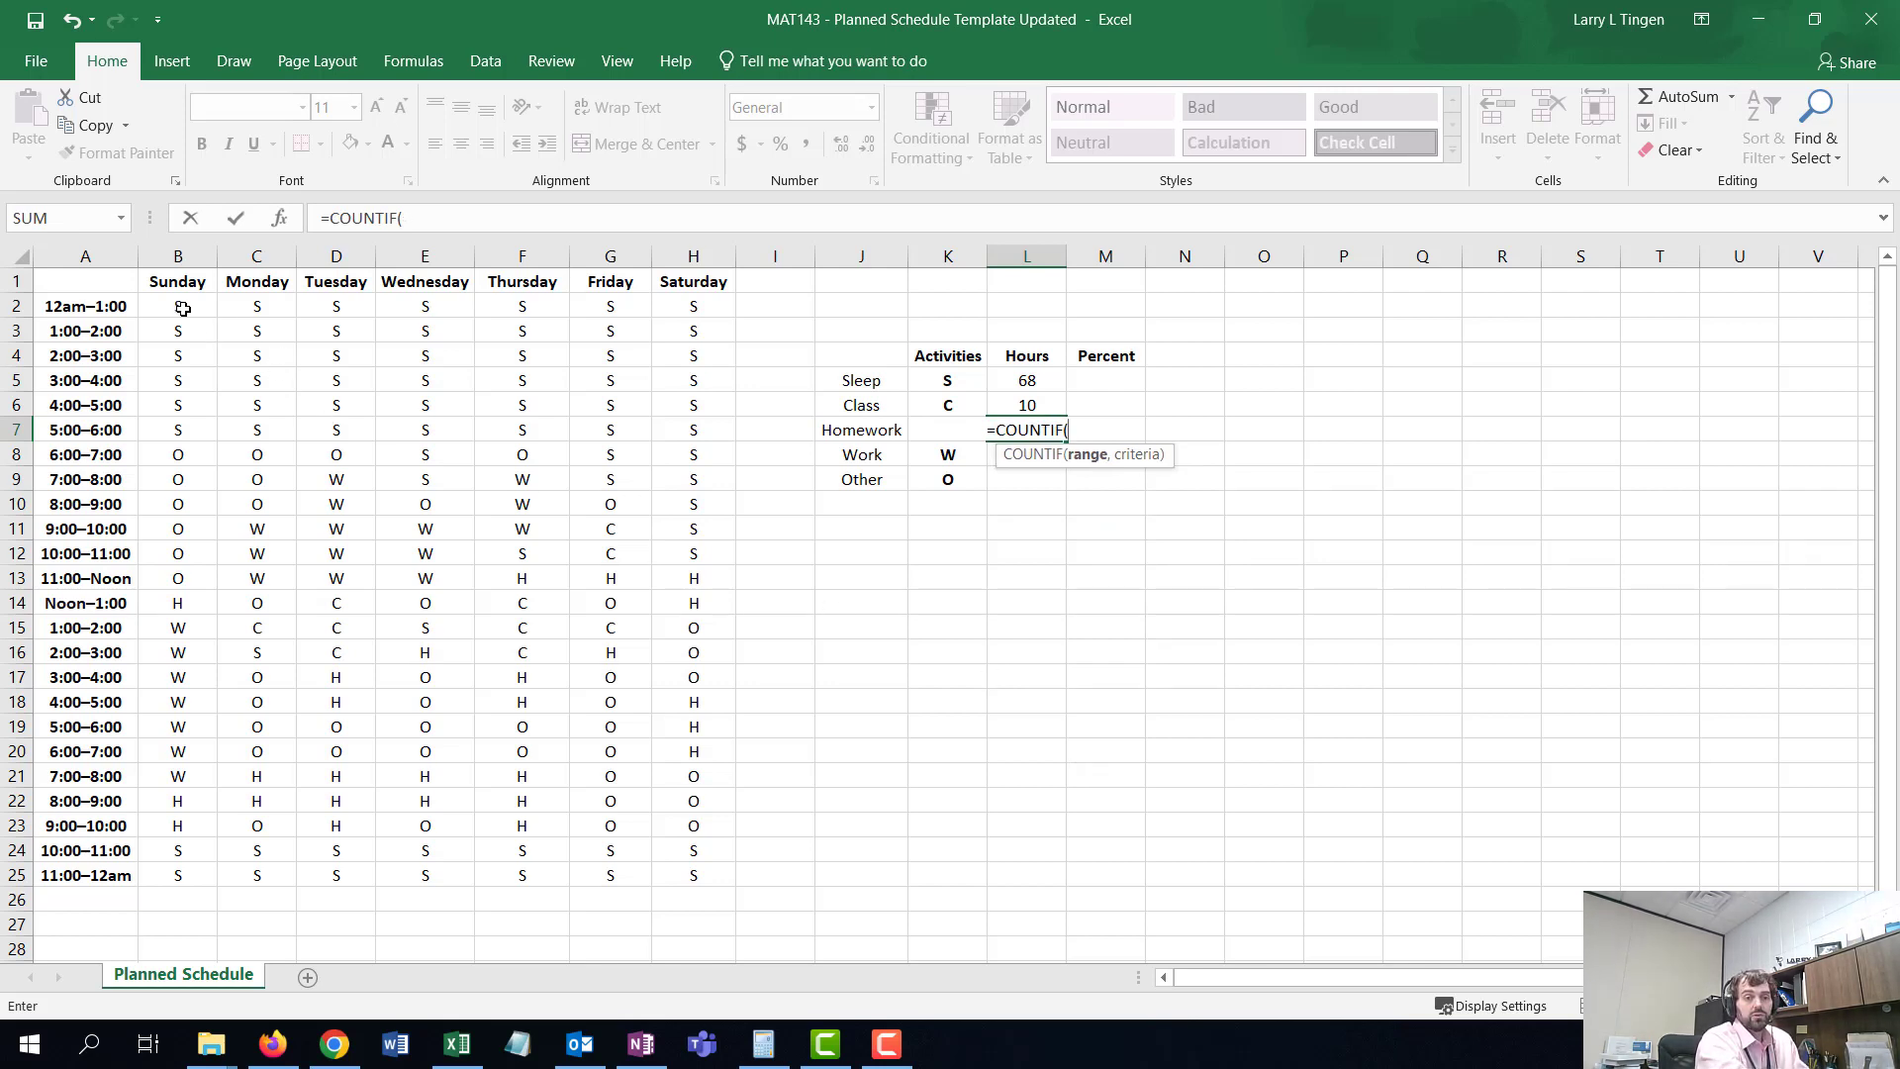
drag(183, 309, 676, 875)
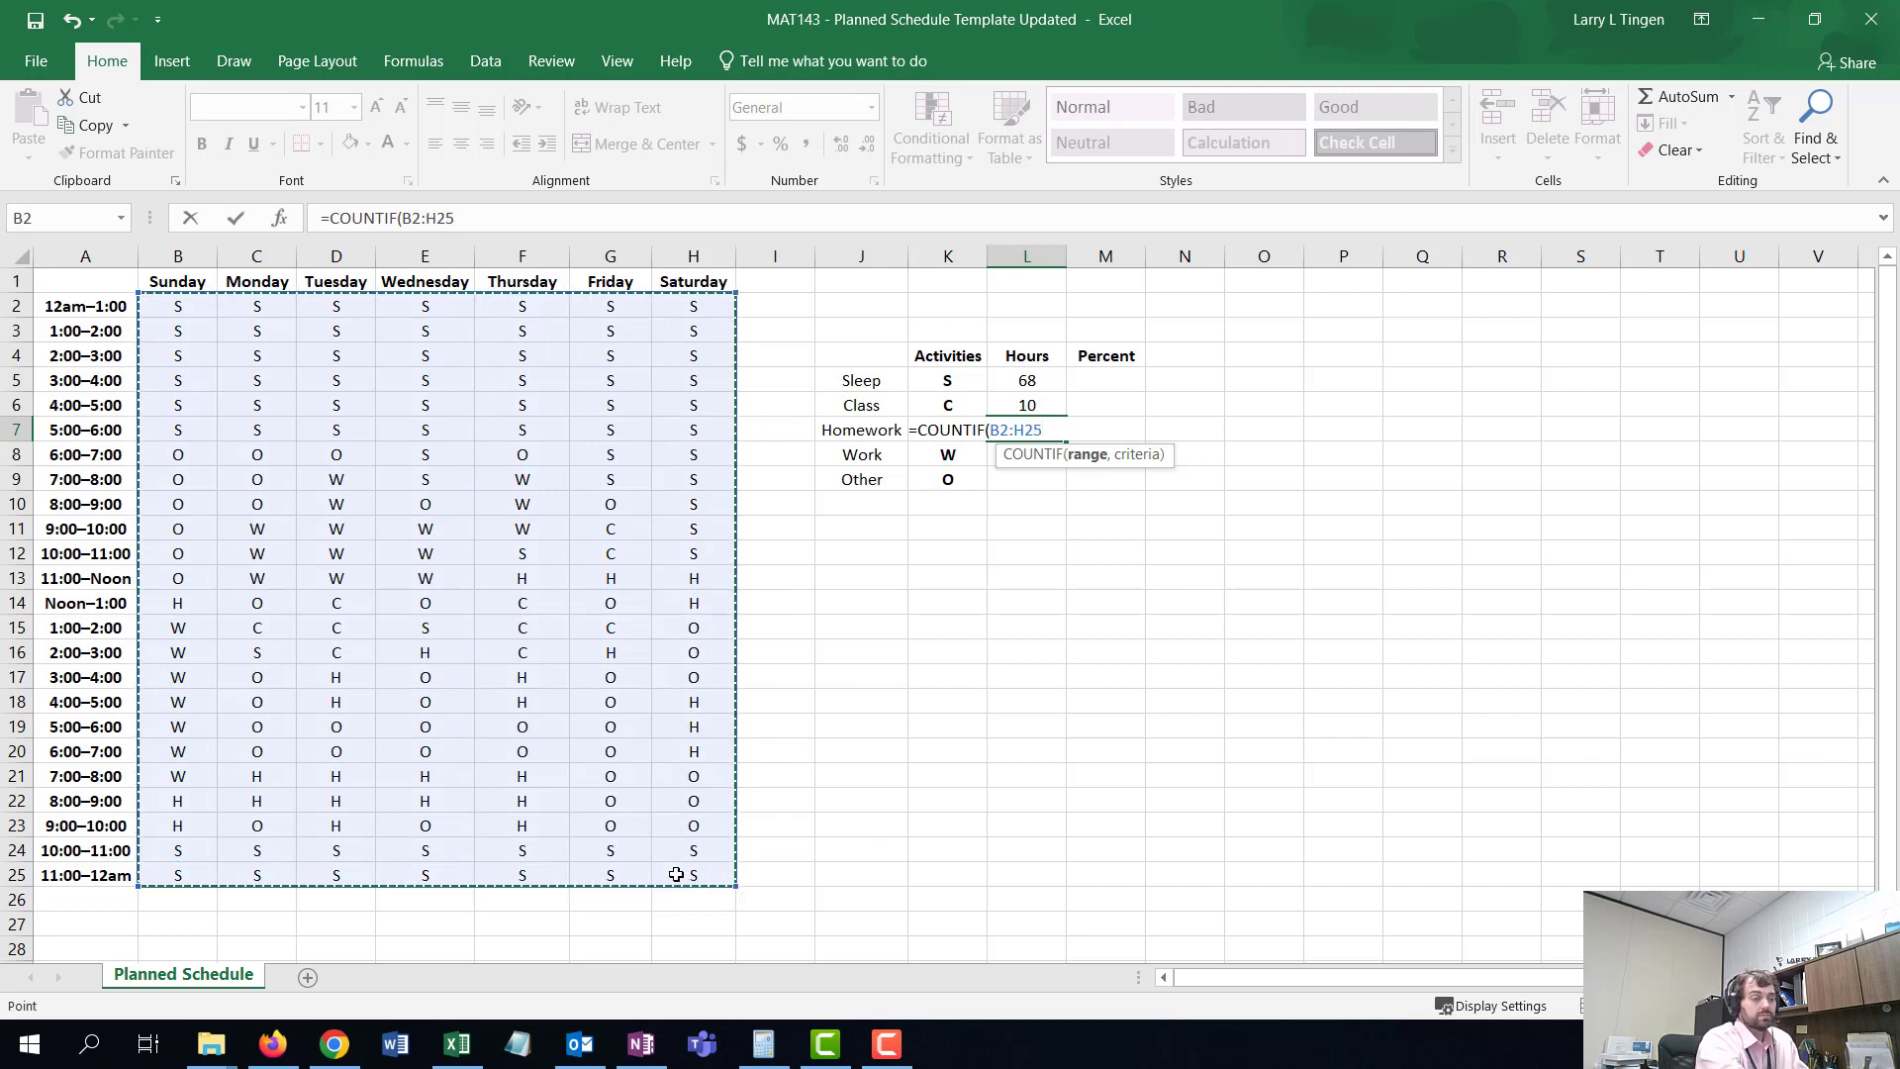
text(,)
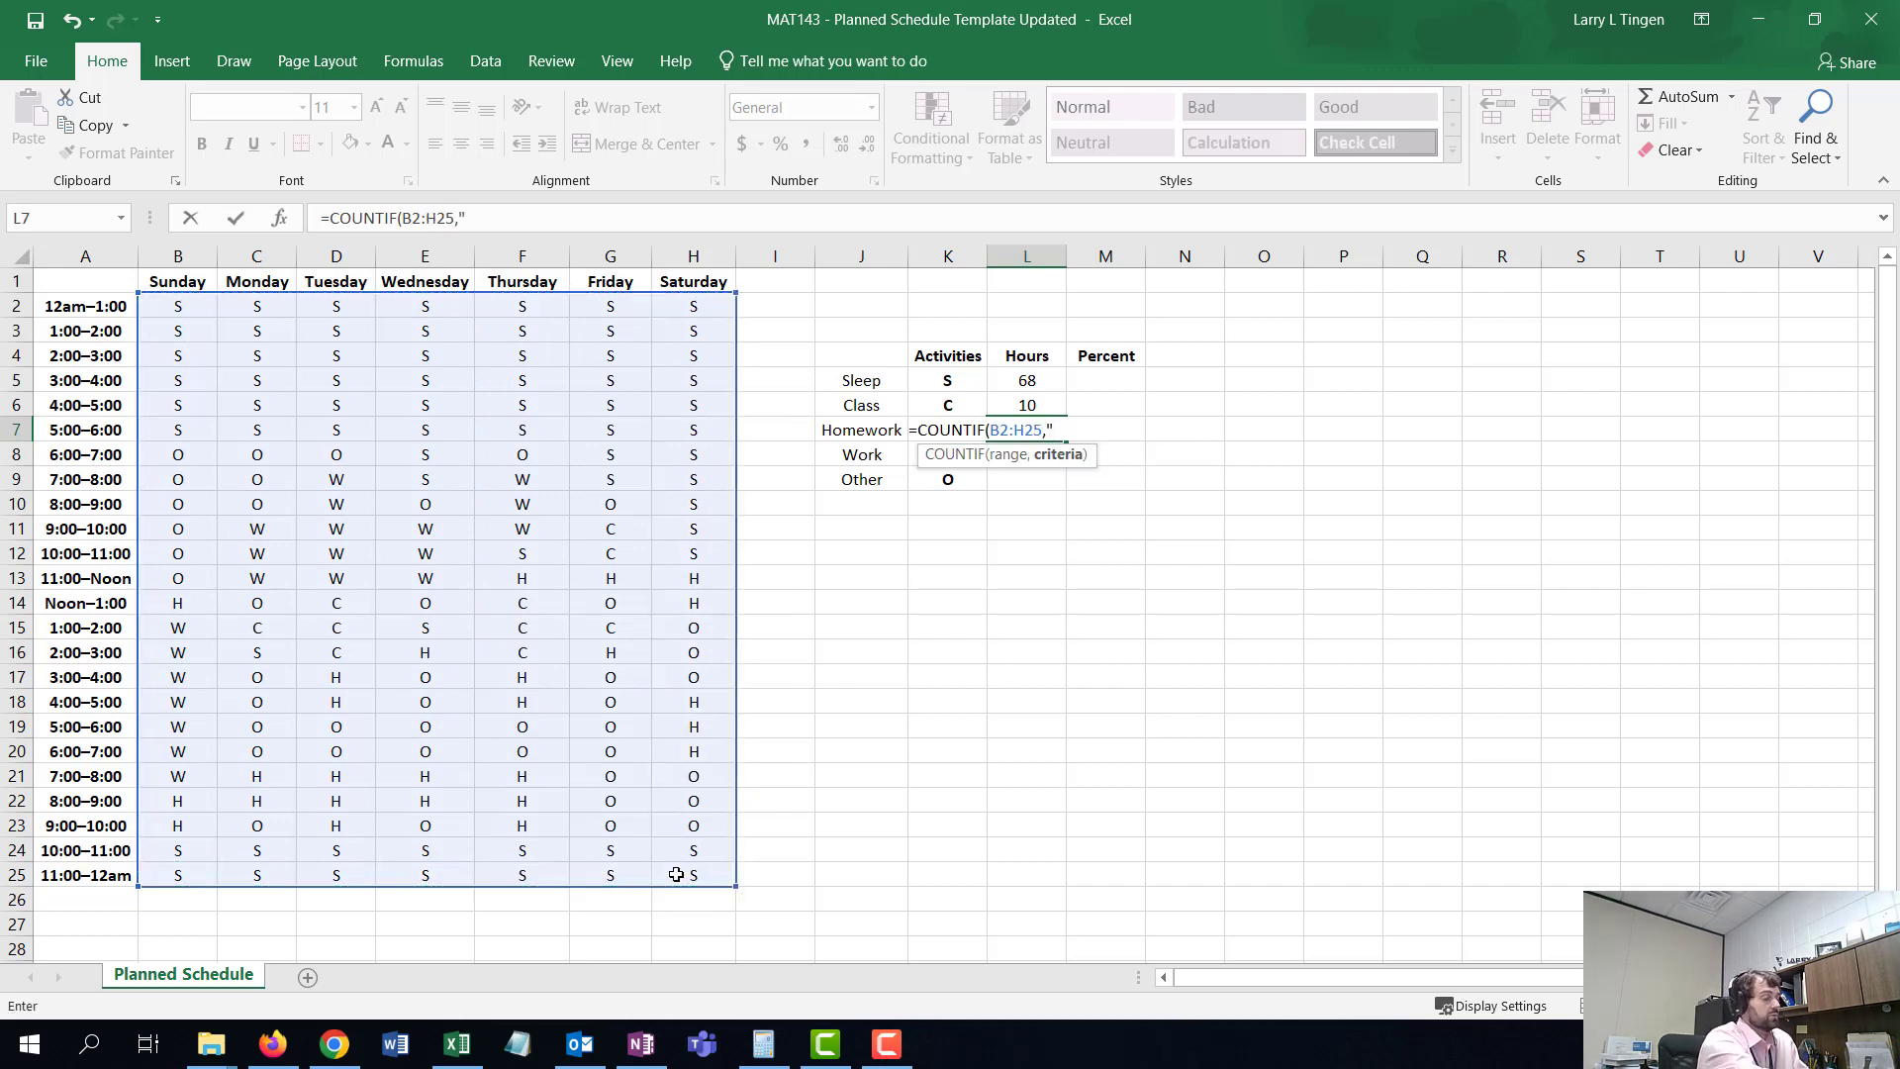
text("H")
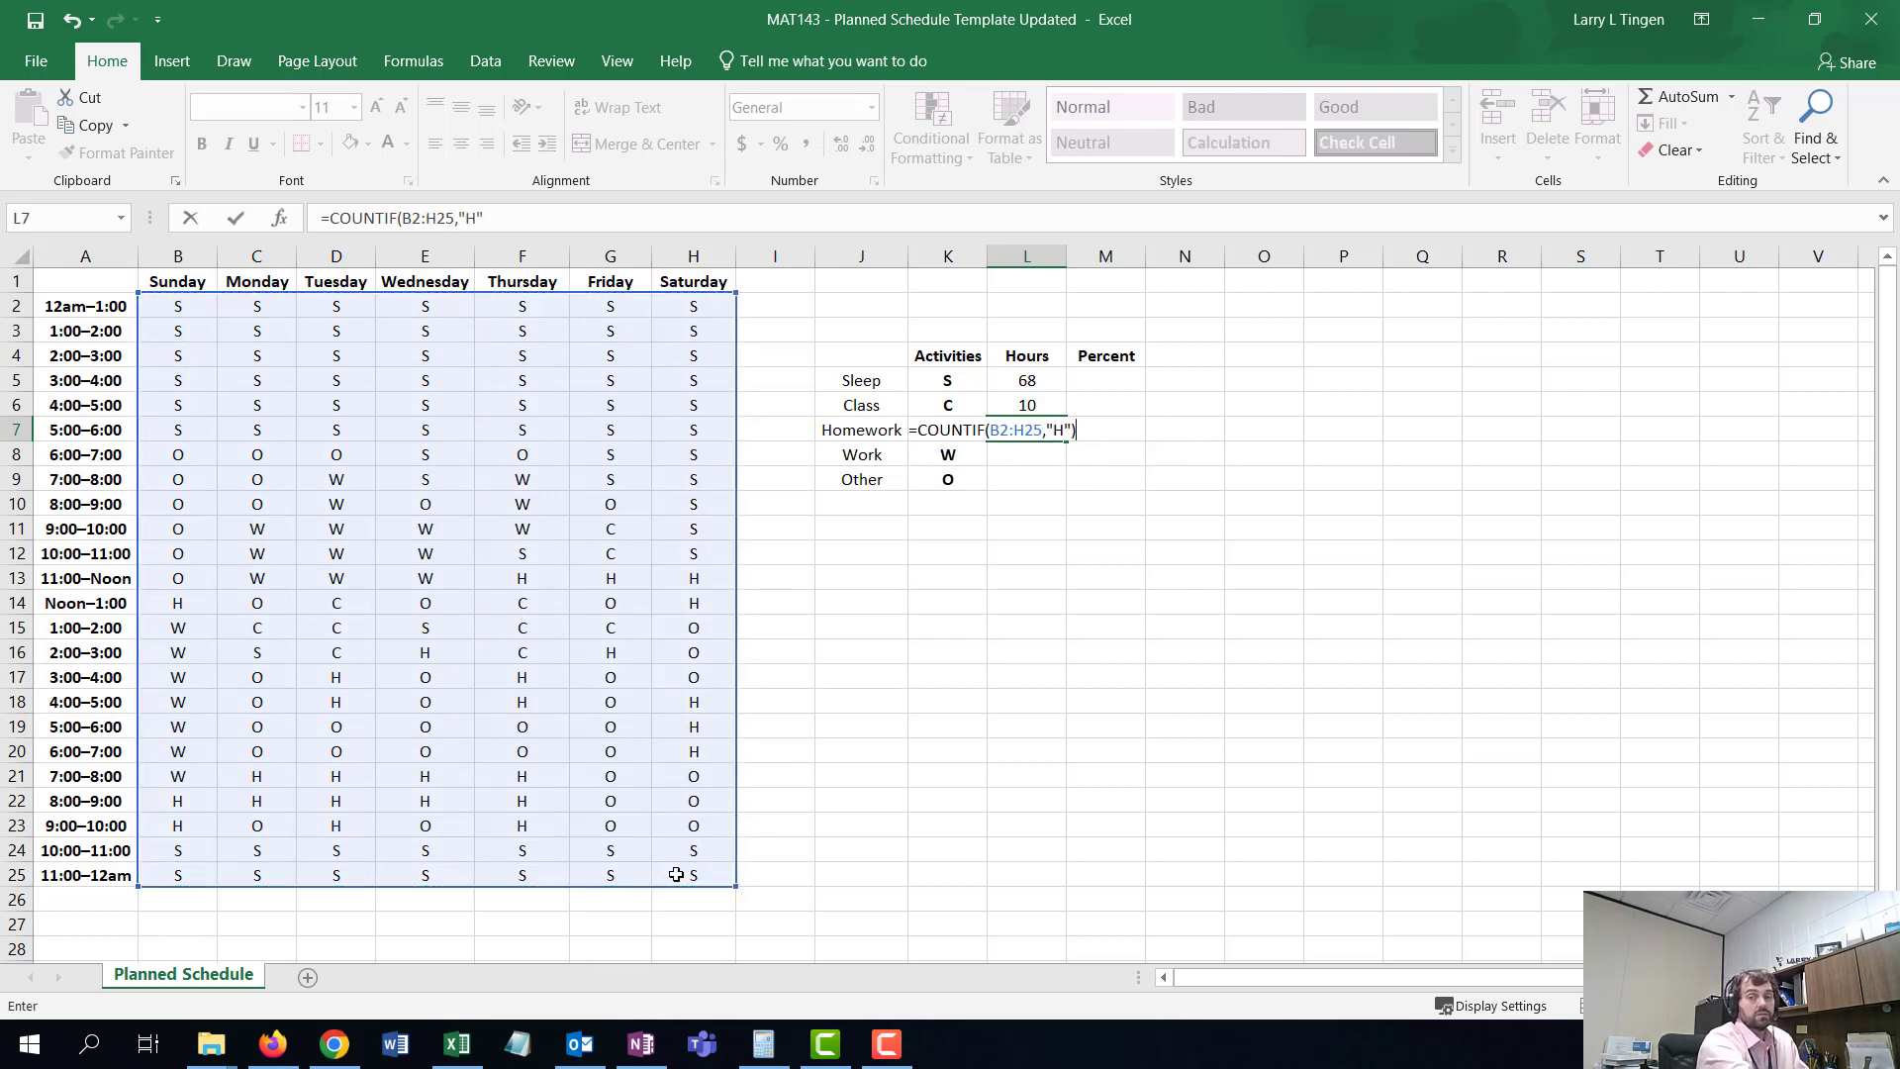
key(Return)
- Enter a COUNTIF formula in the Work hours cell counting "W" across B2:H25
text(=C)
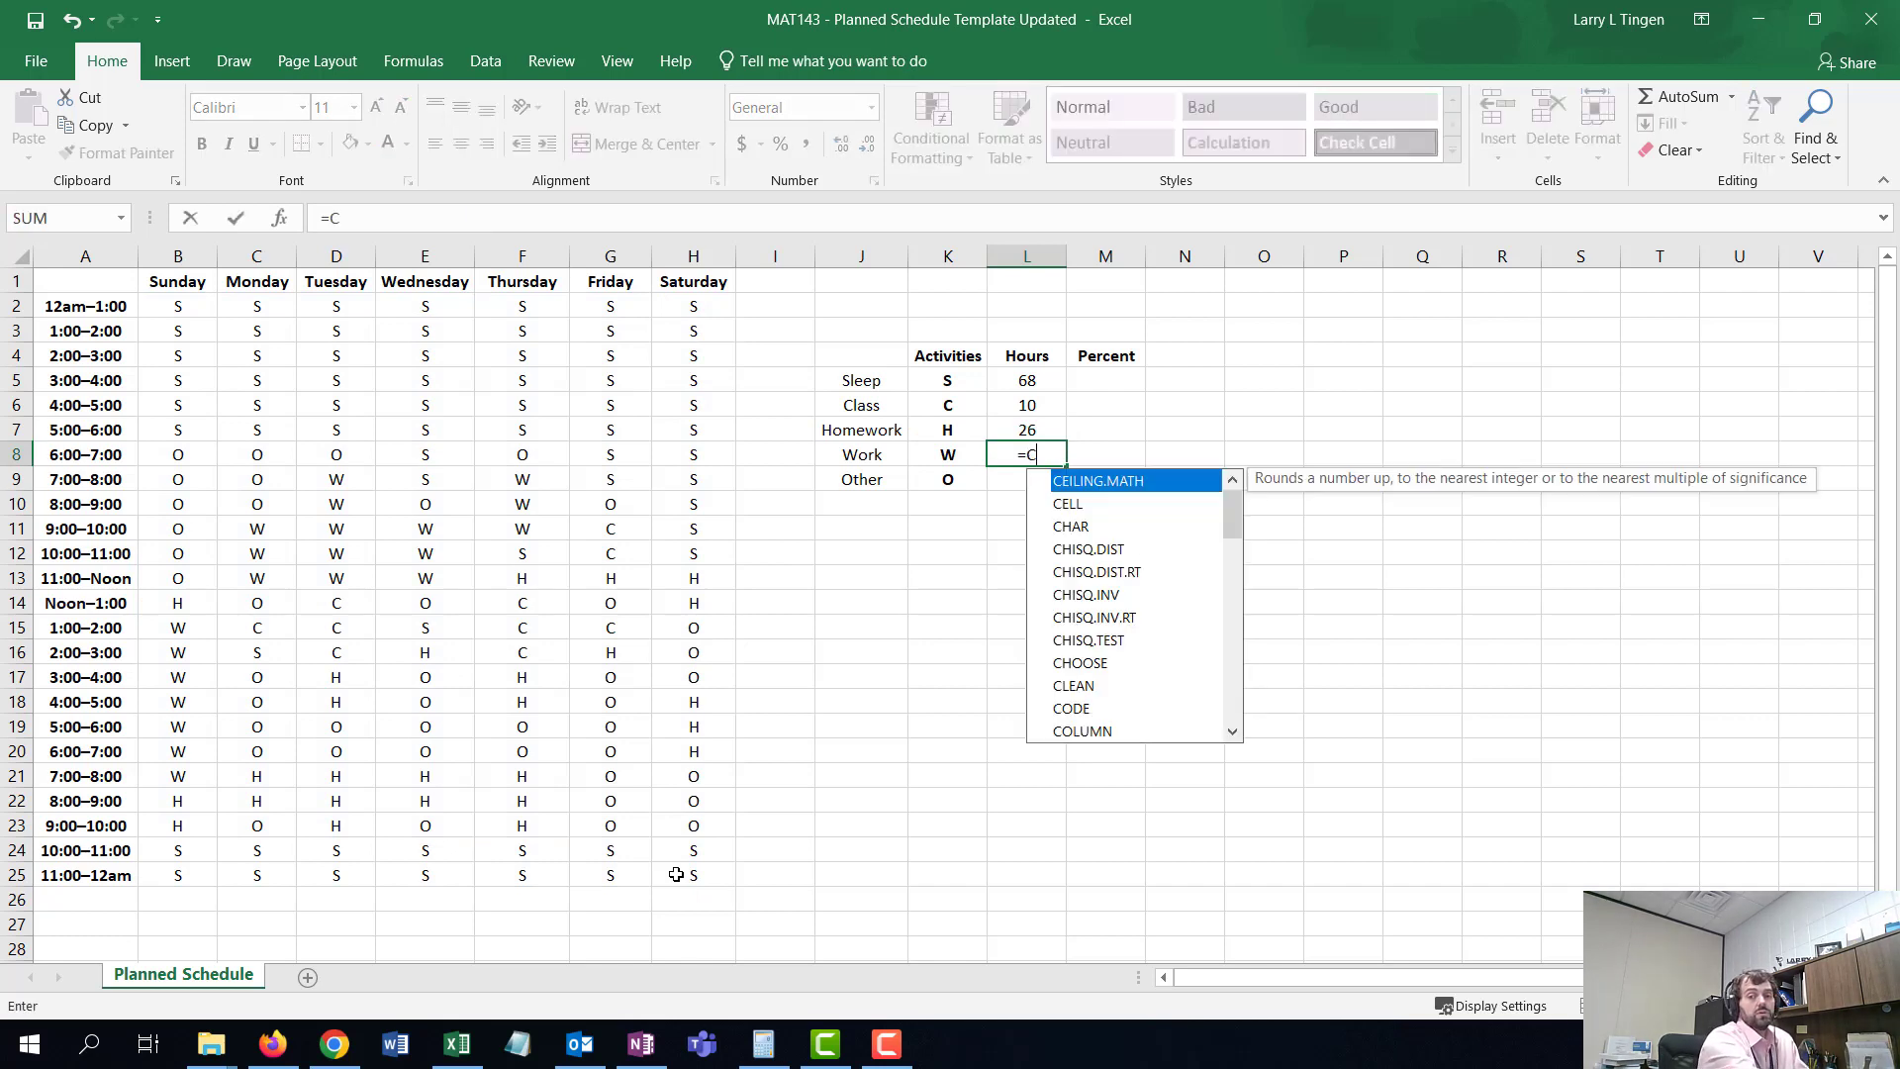
text(OUNTIF()
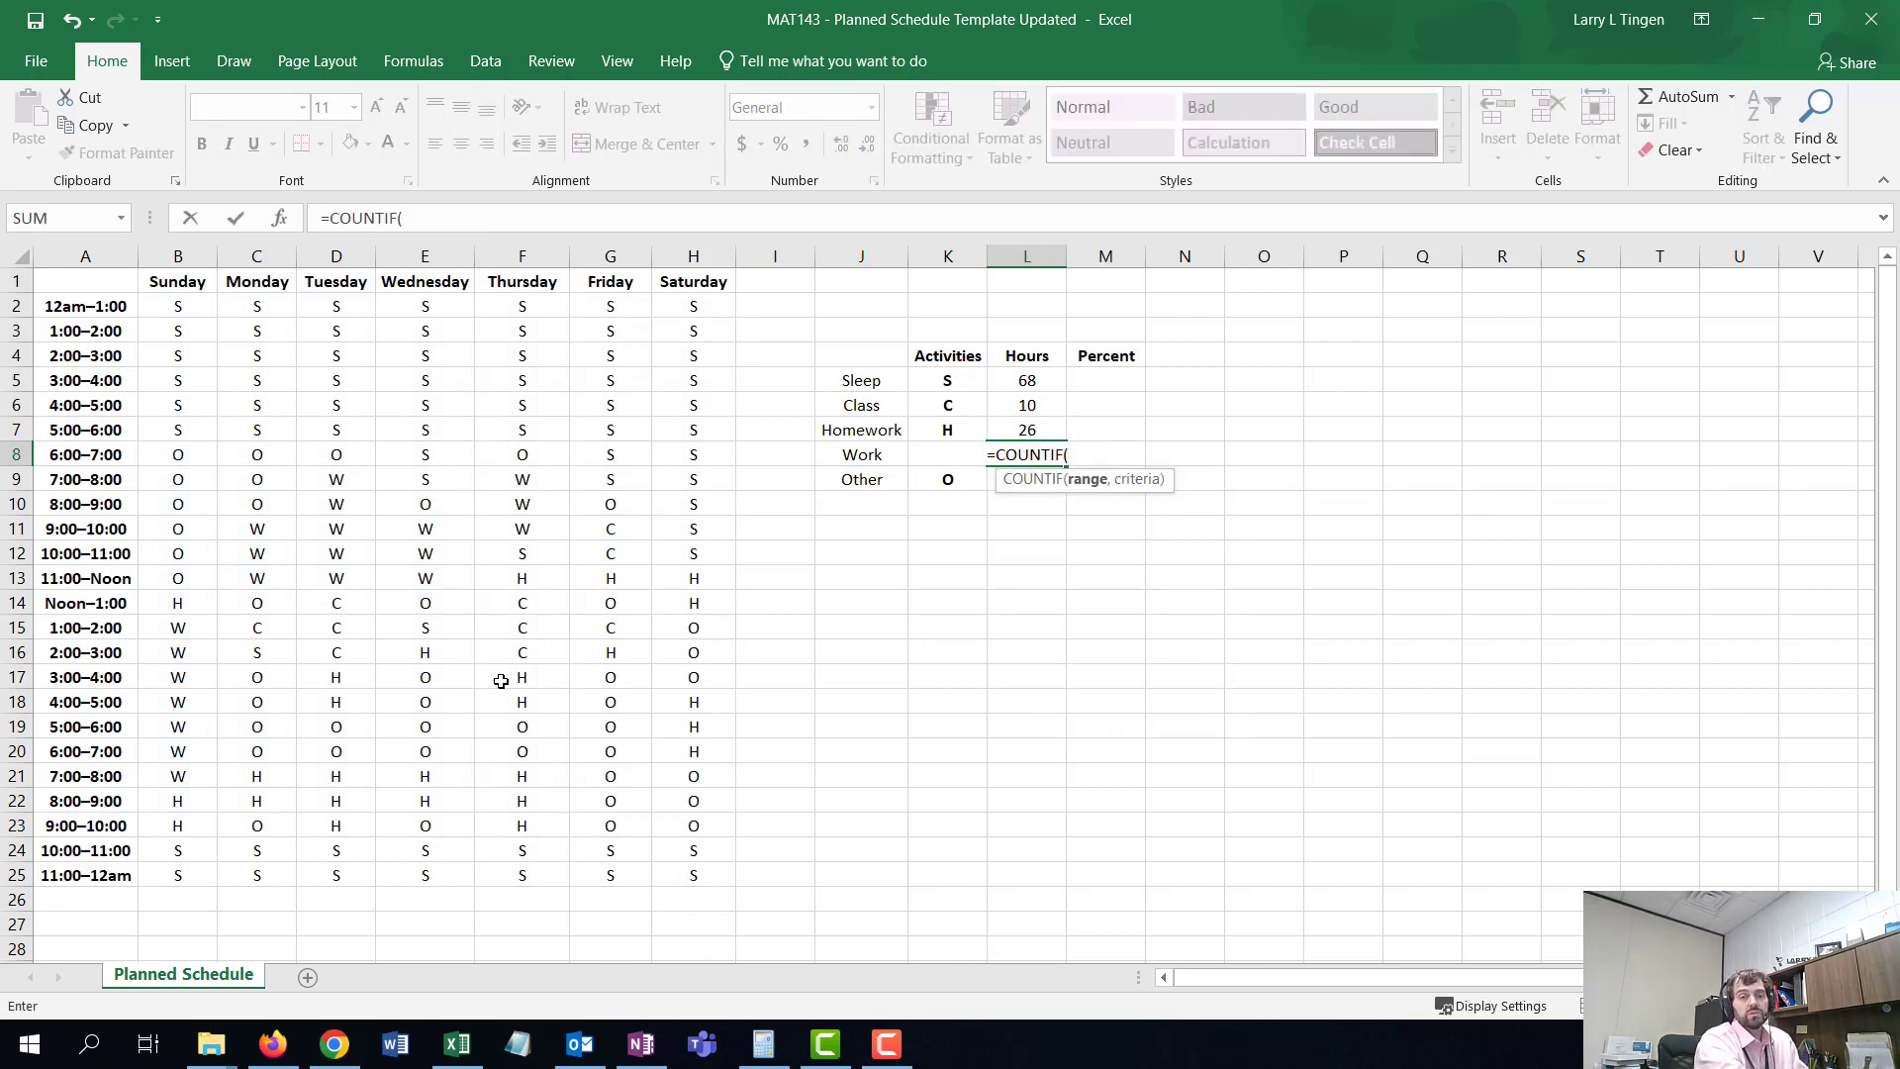
drag(194, 311, 717, 875)
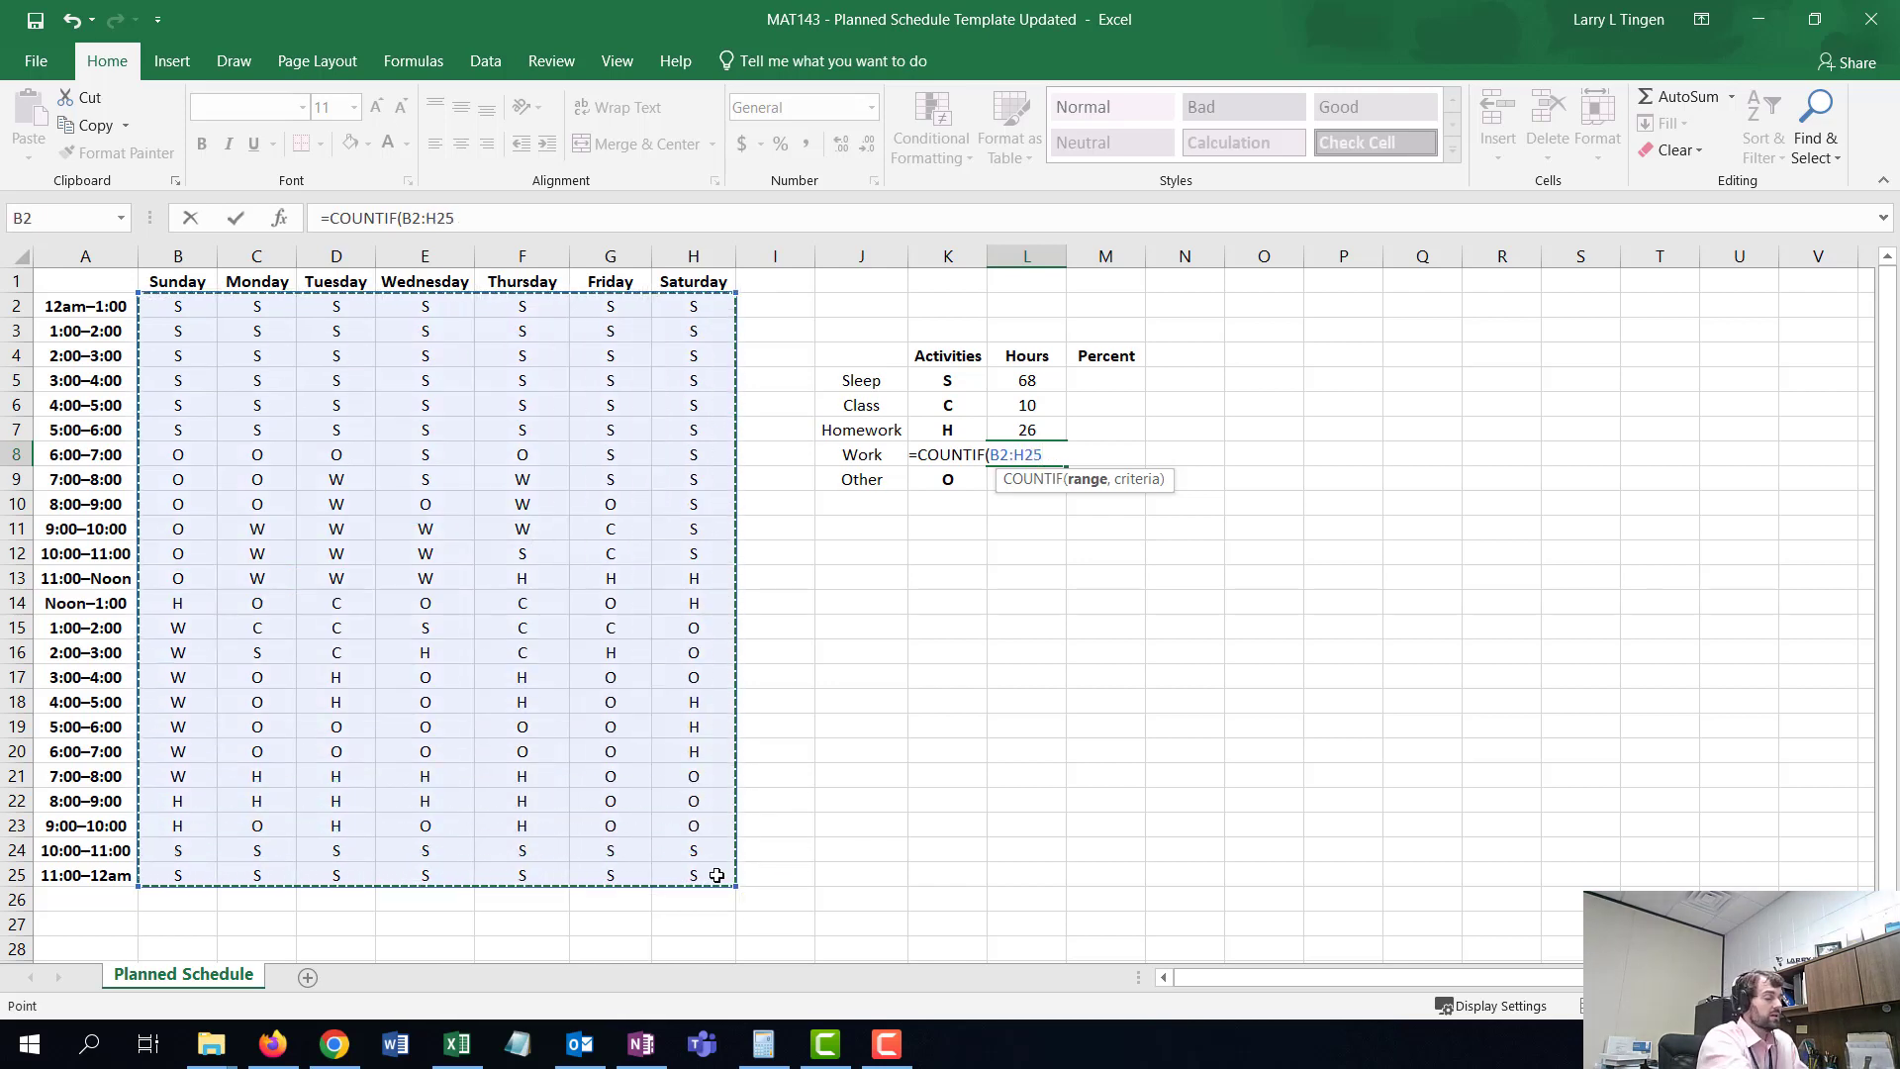
text(,")
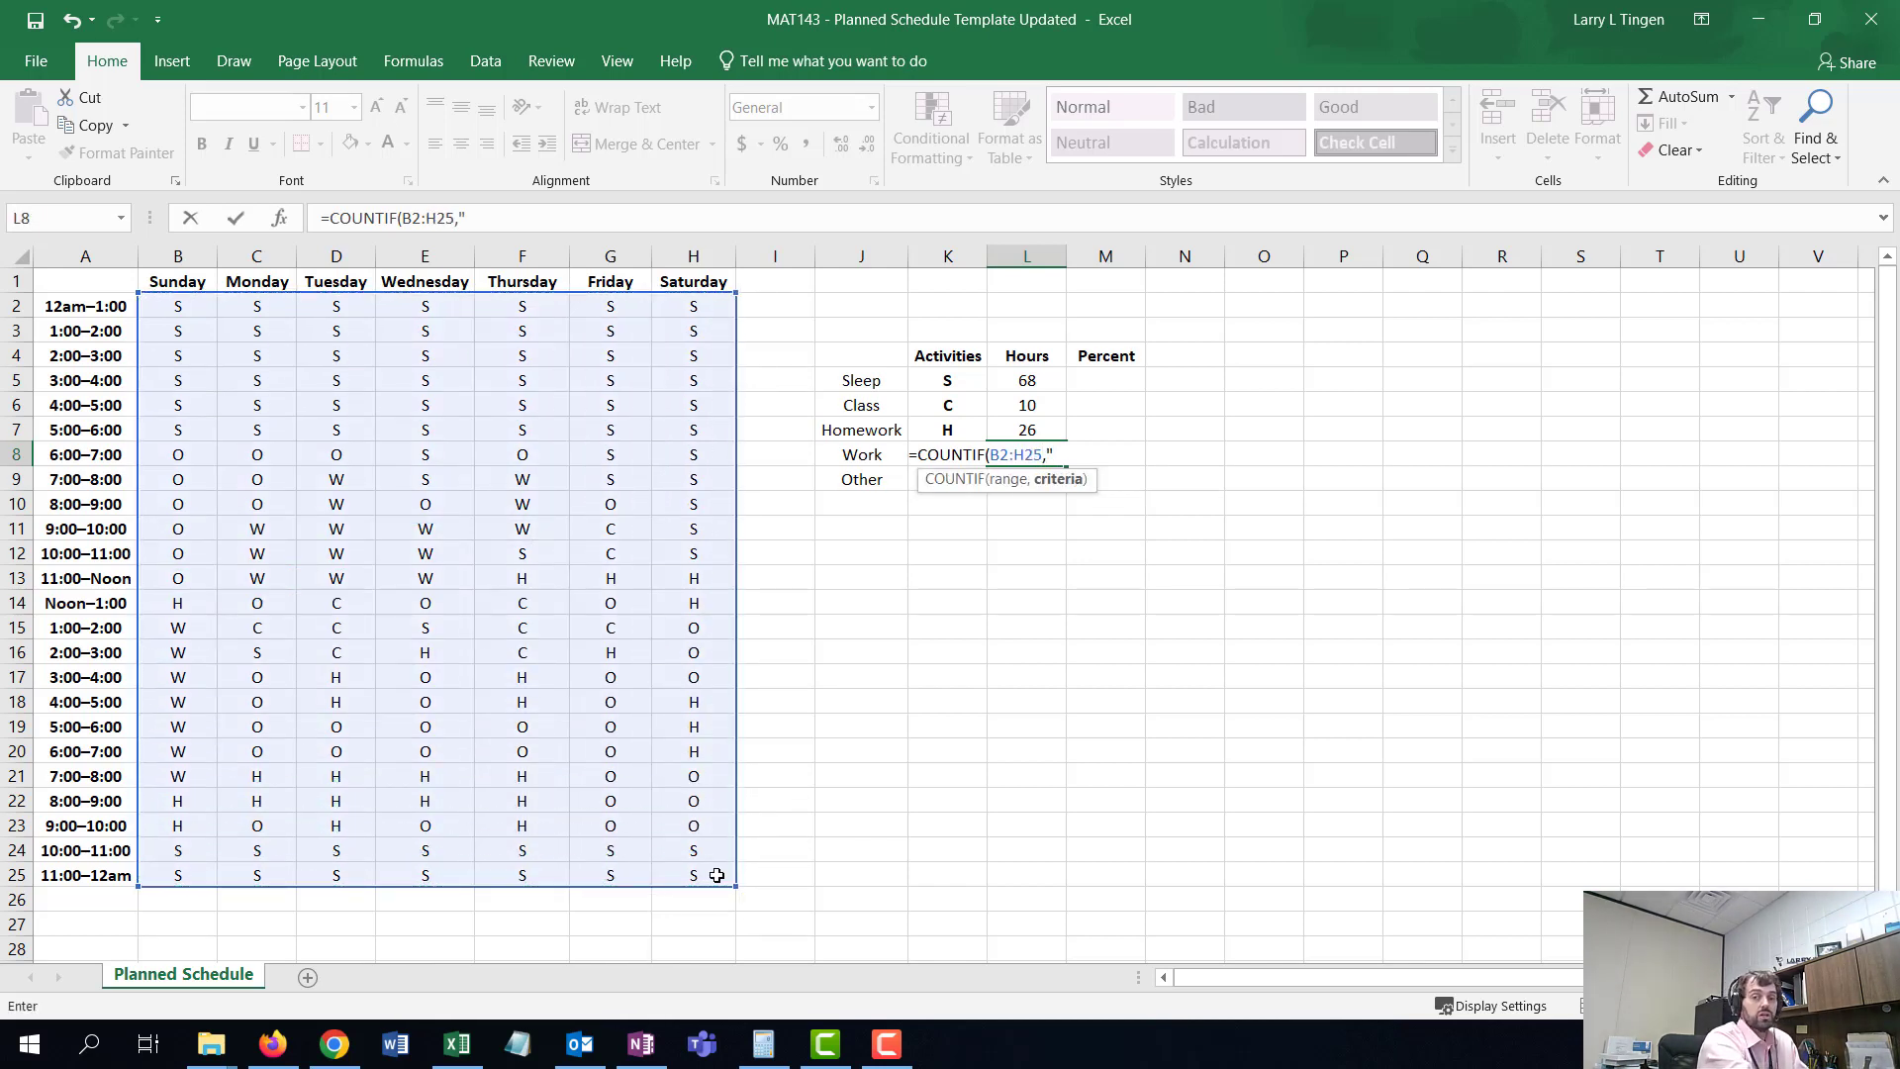
text(W)
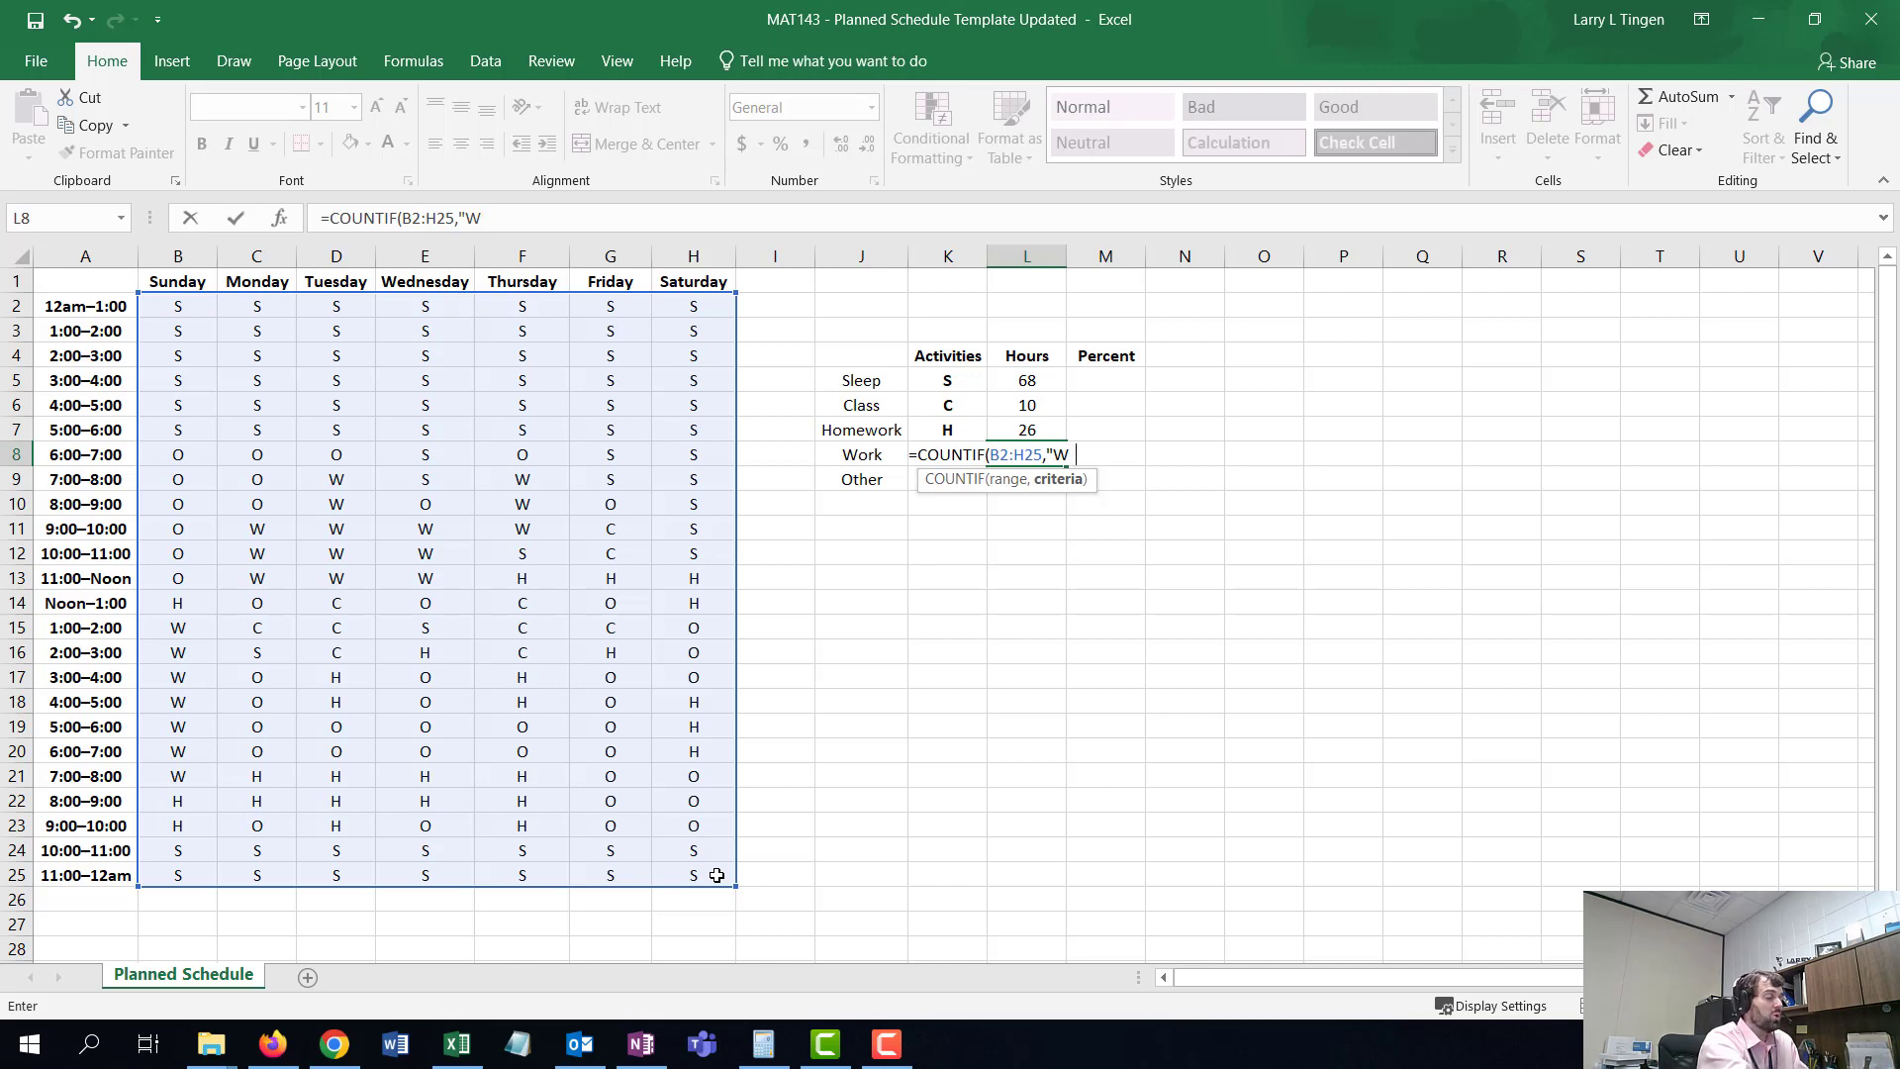
text("))
key(Return)
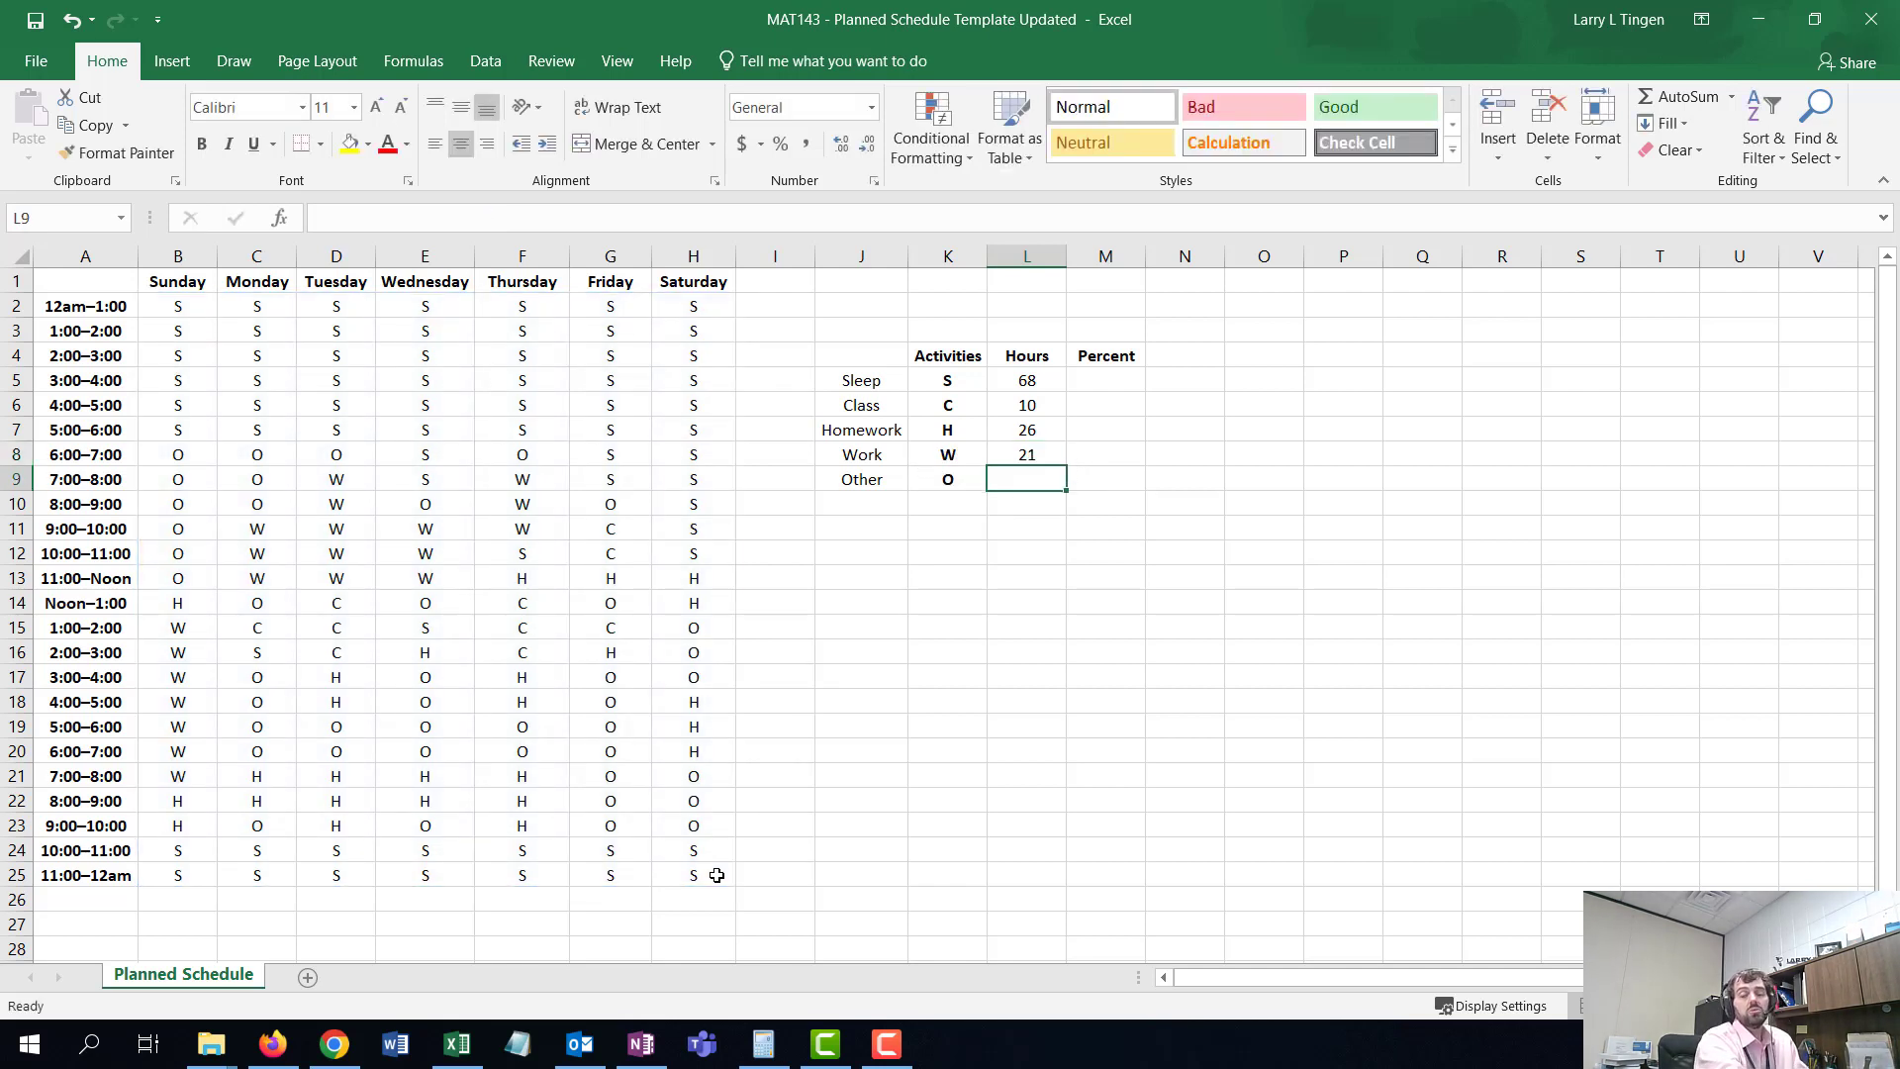
- Enter a COUNTIF formula in the Other hours cell counting "O" across B2:H25
text(=)
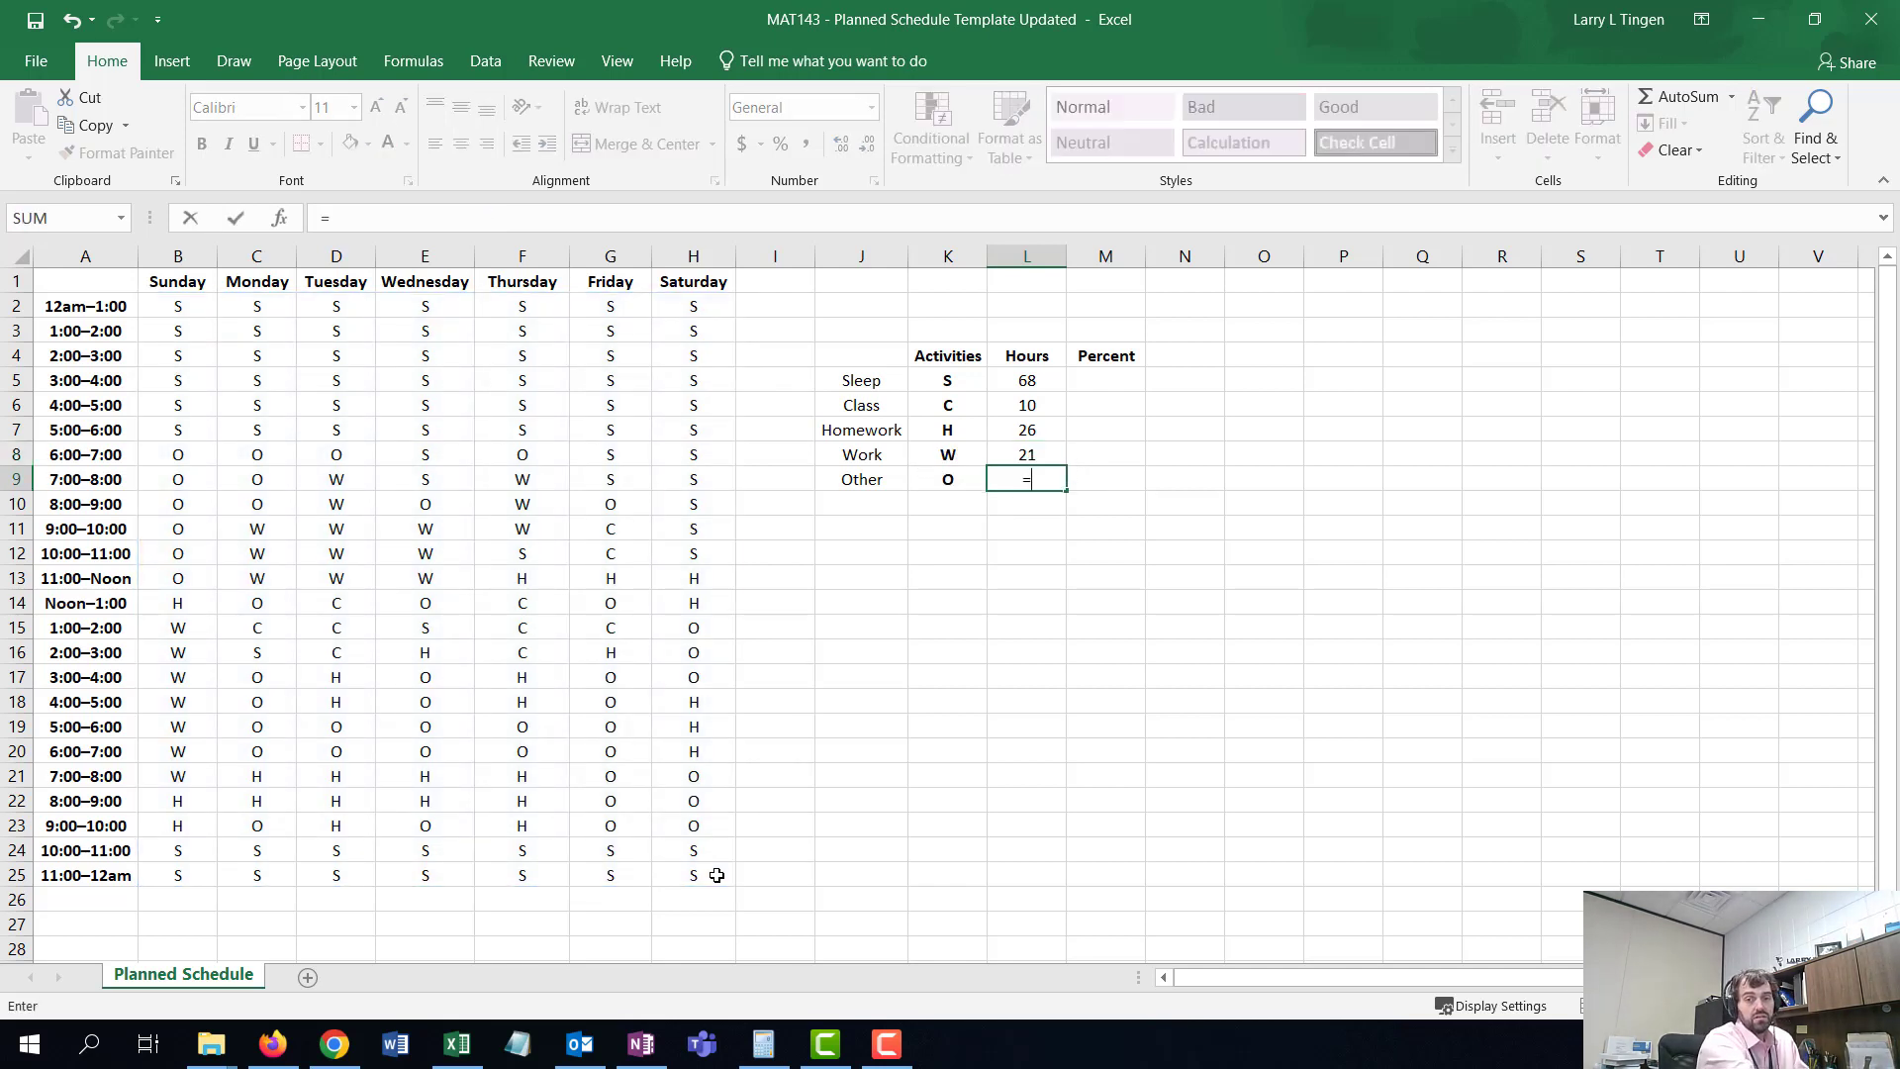
text(COUNTIF)
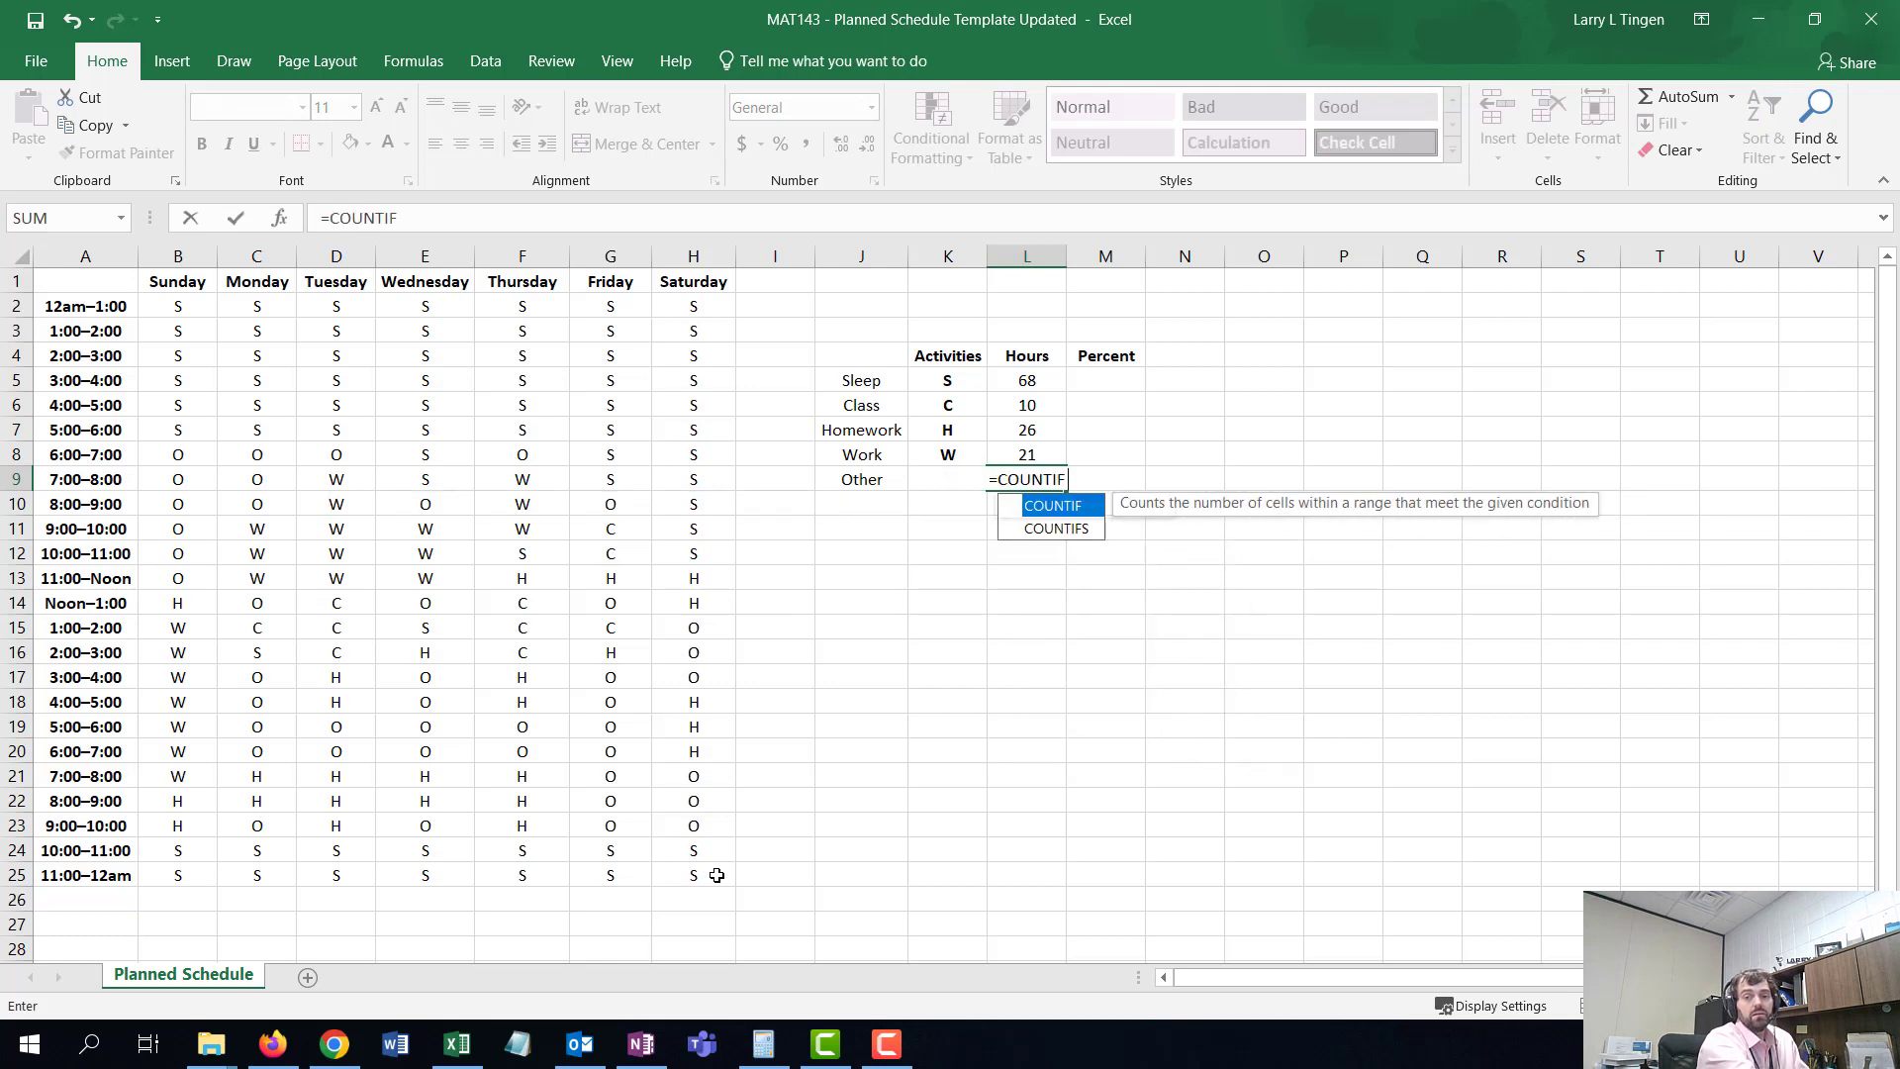
text(()
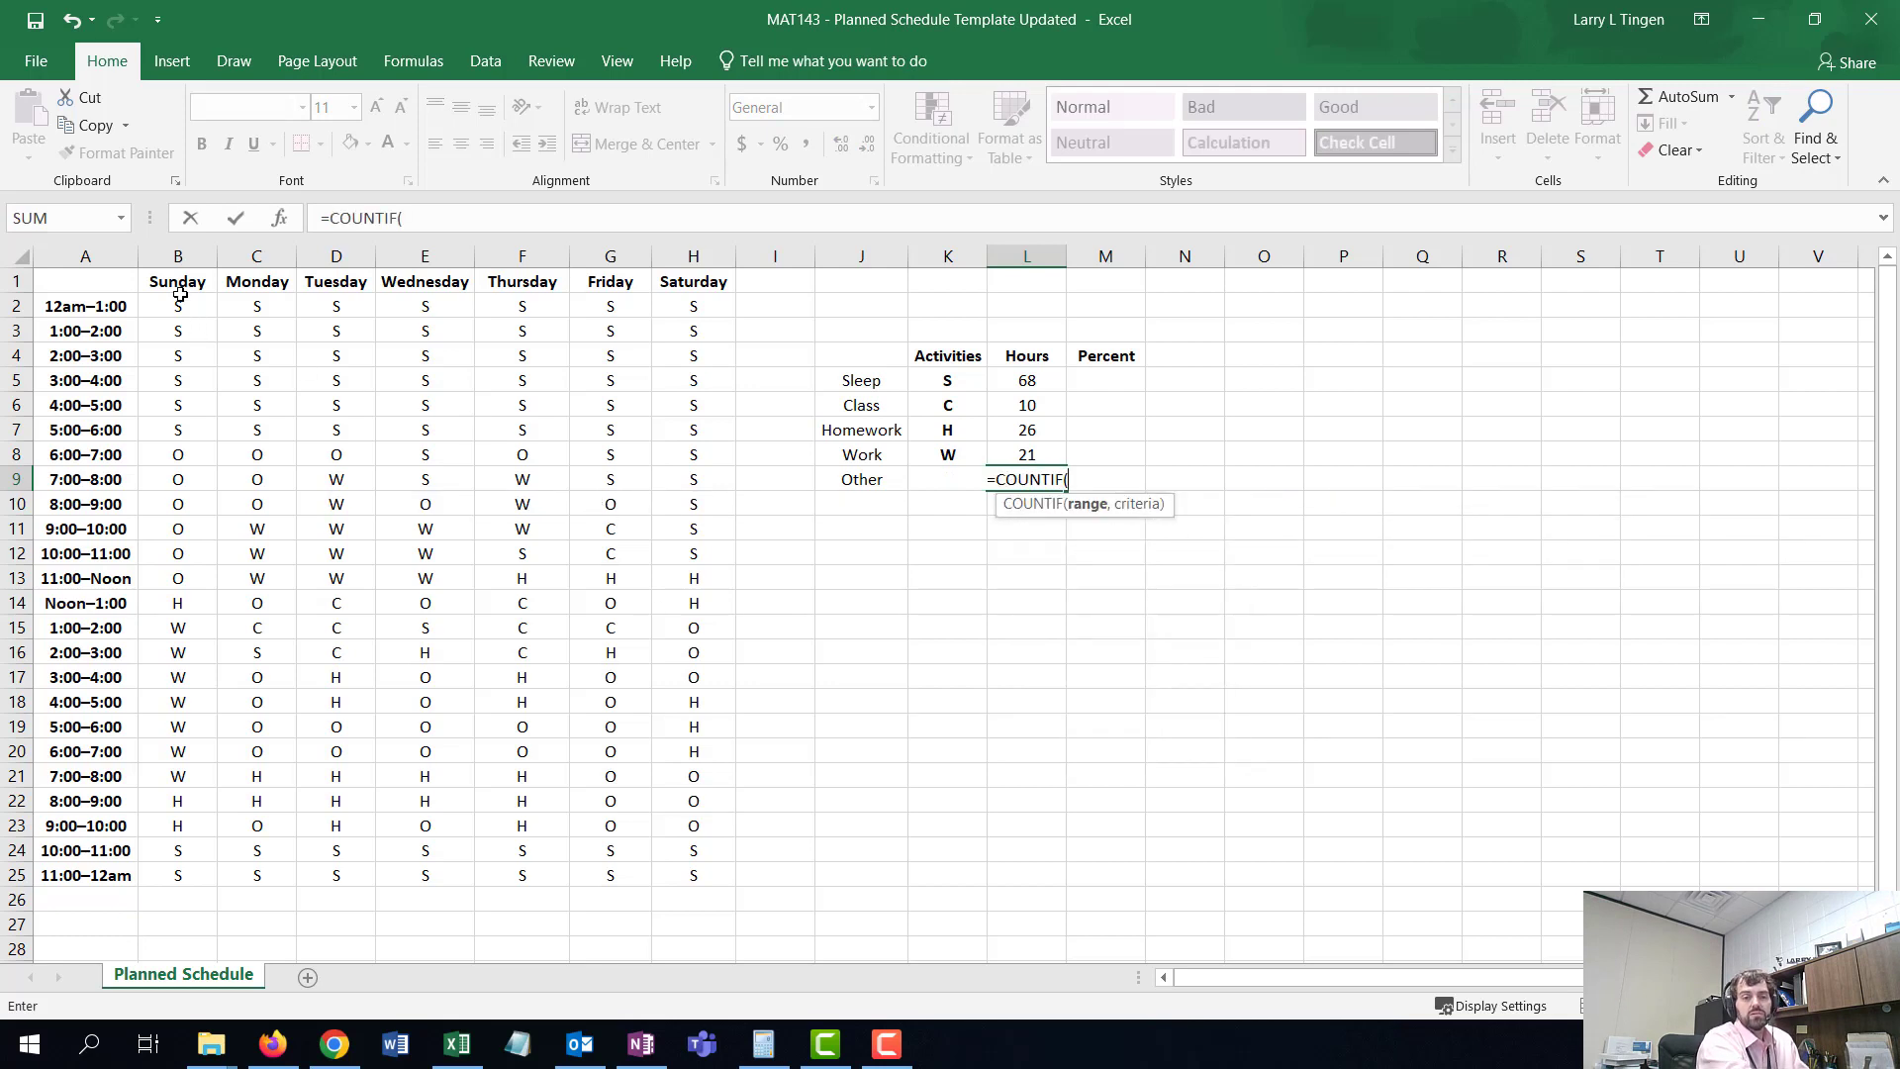
drag(180, 296, 711, 873)
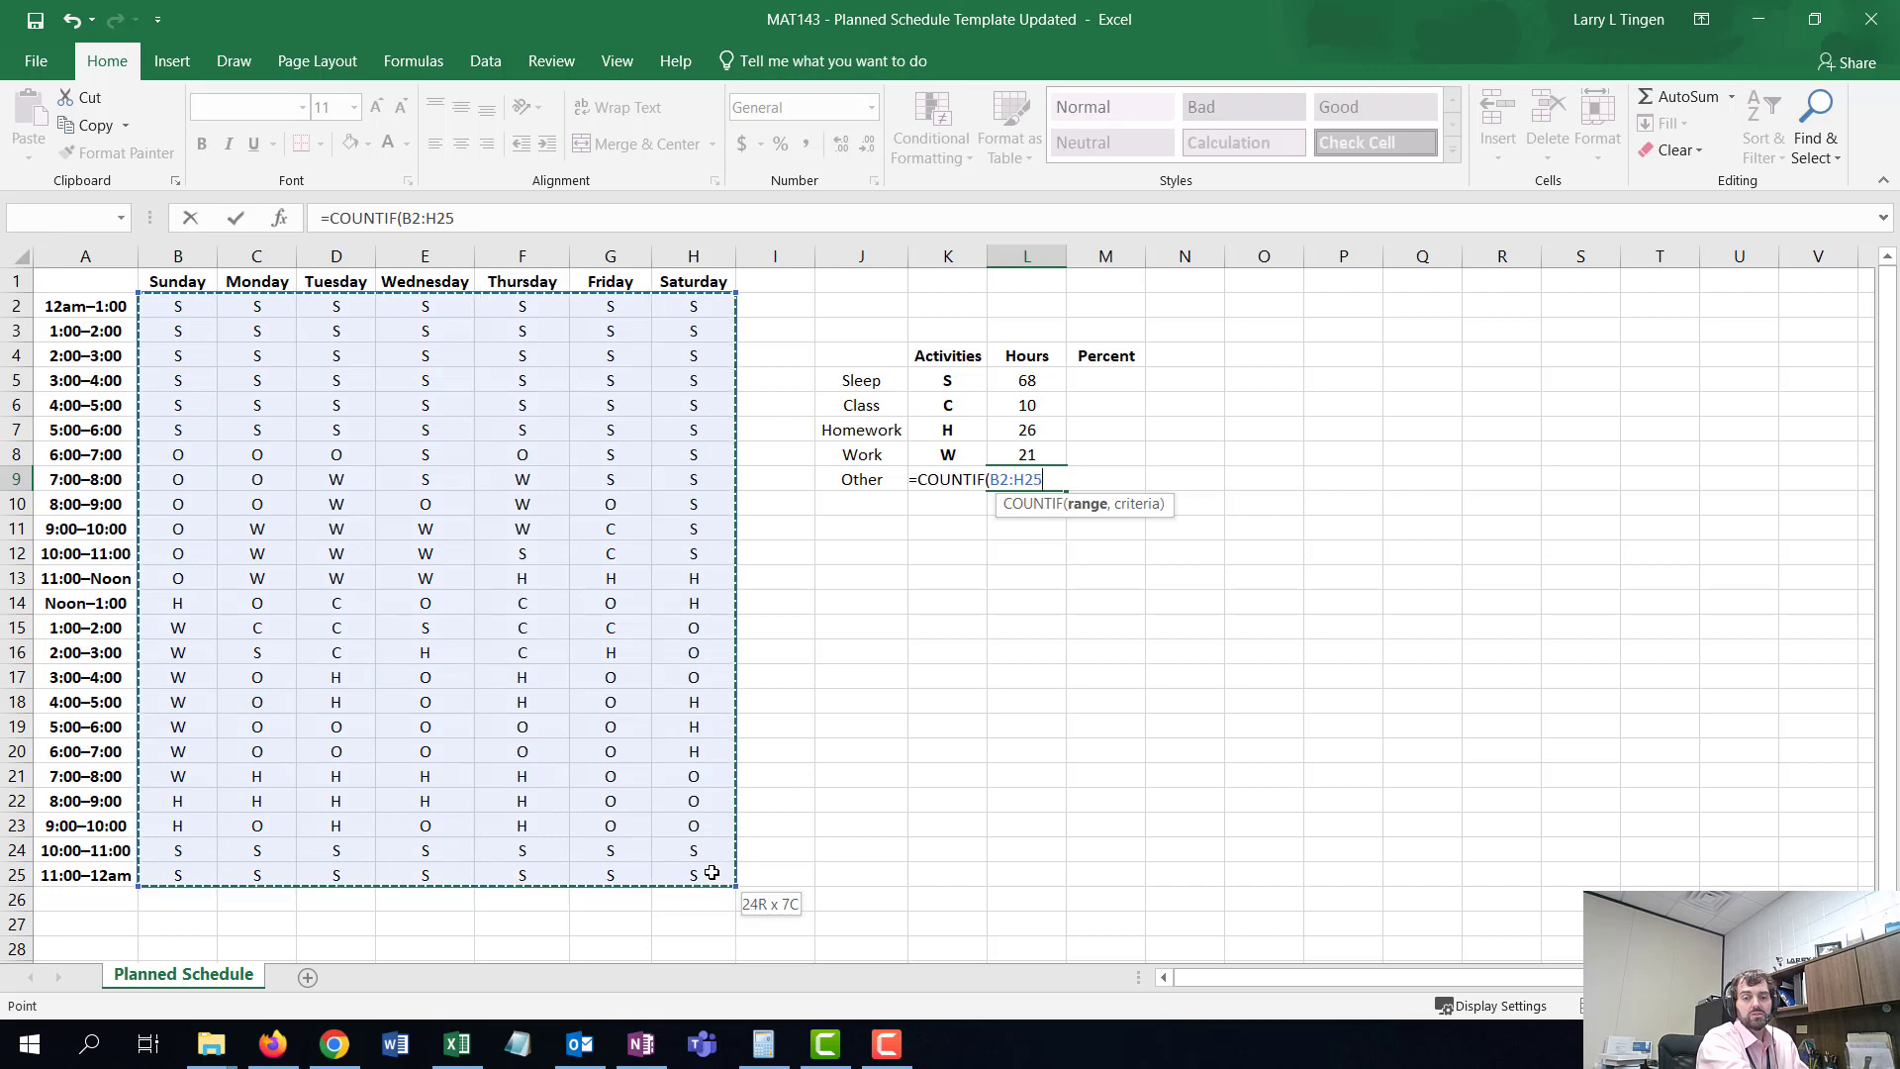
text(,)
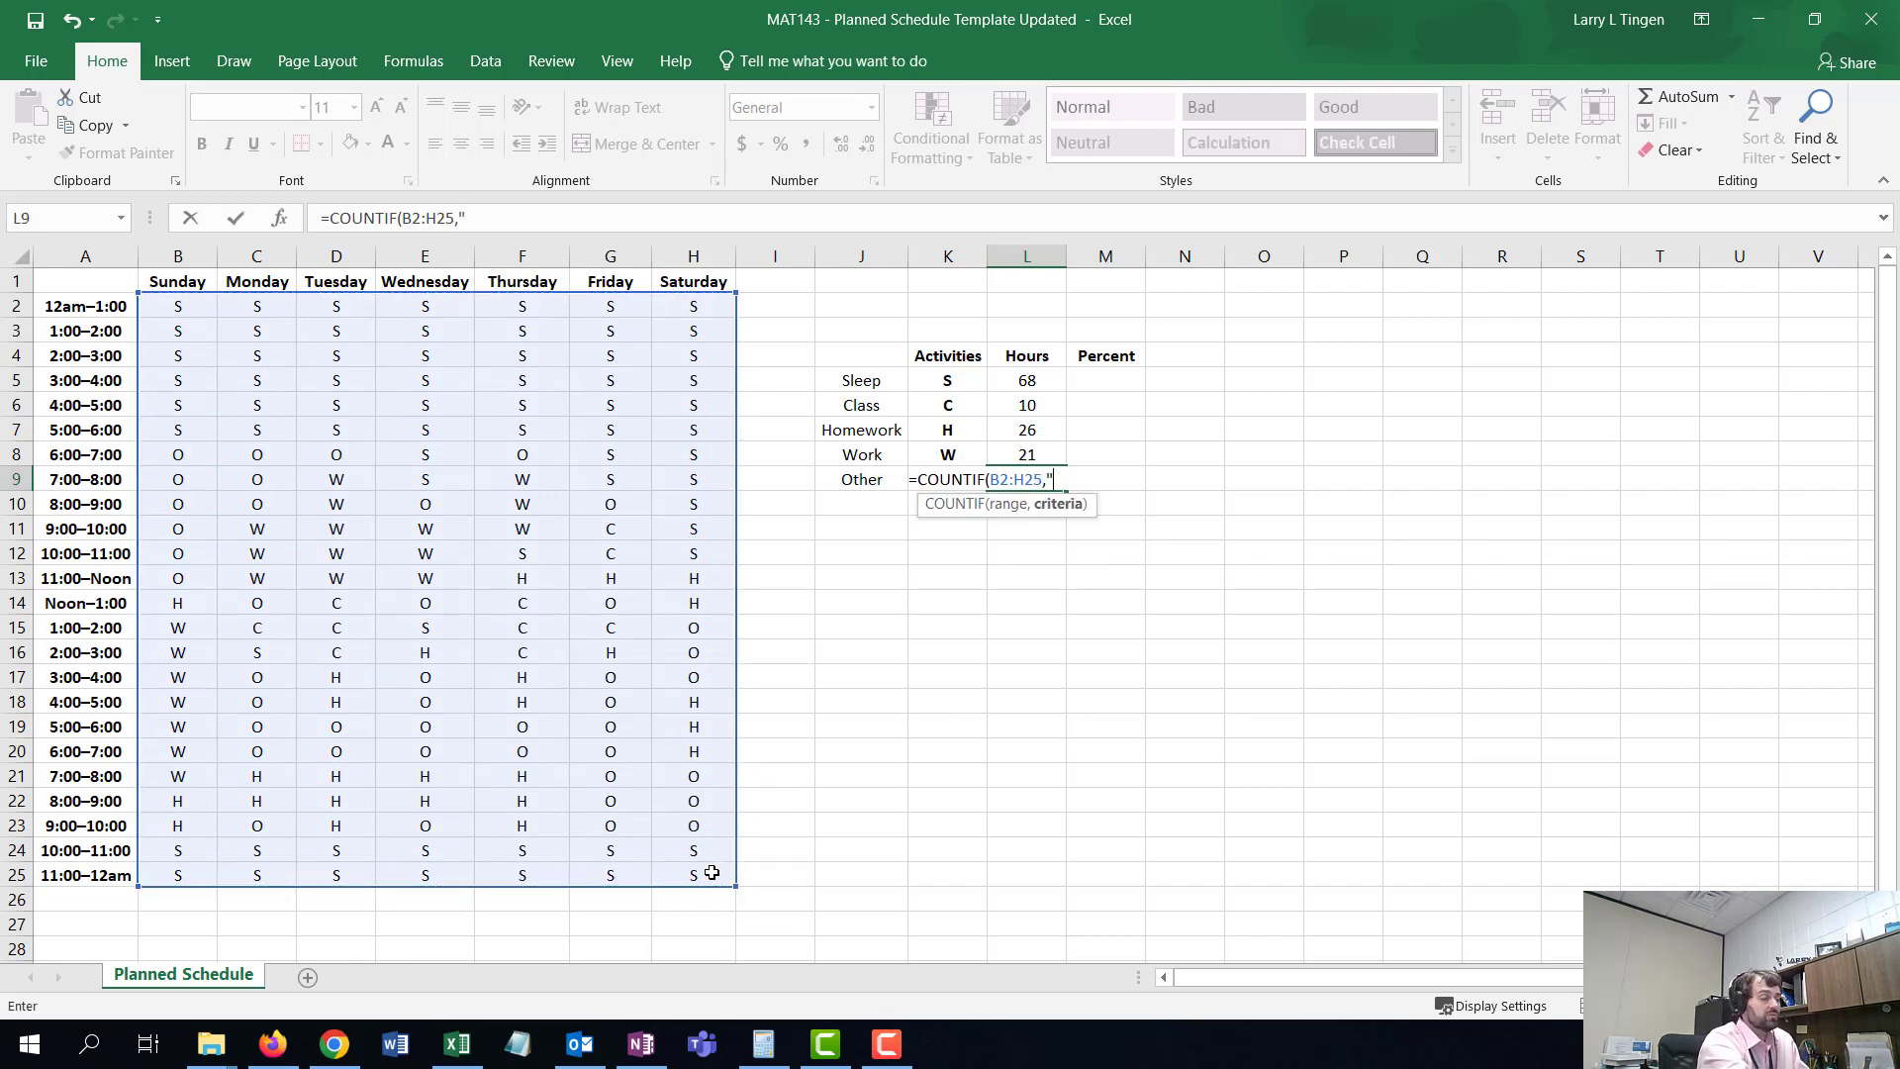
text("O")
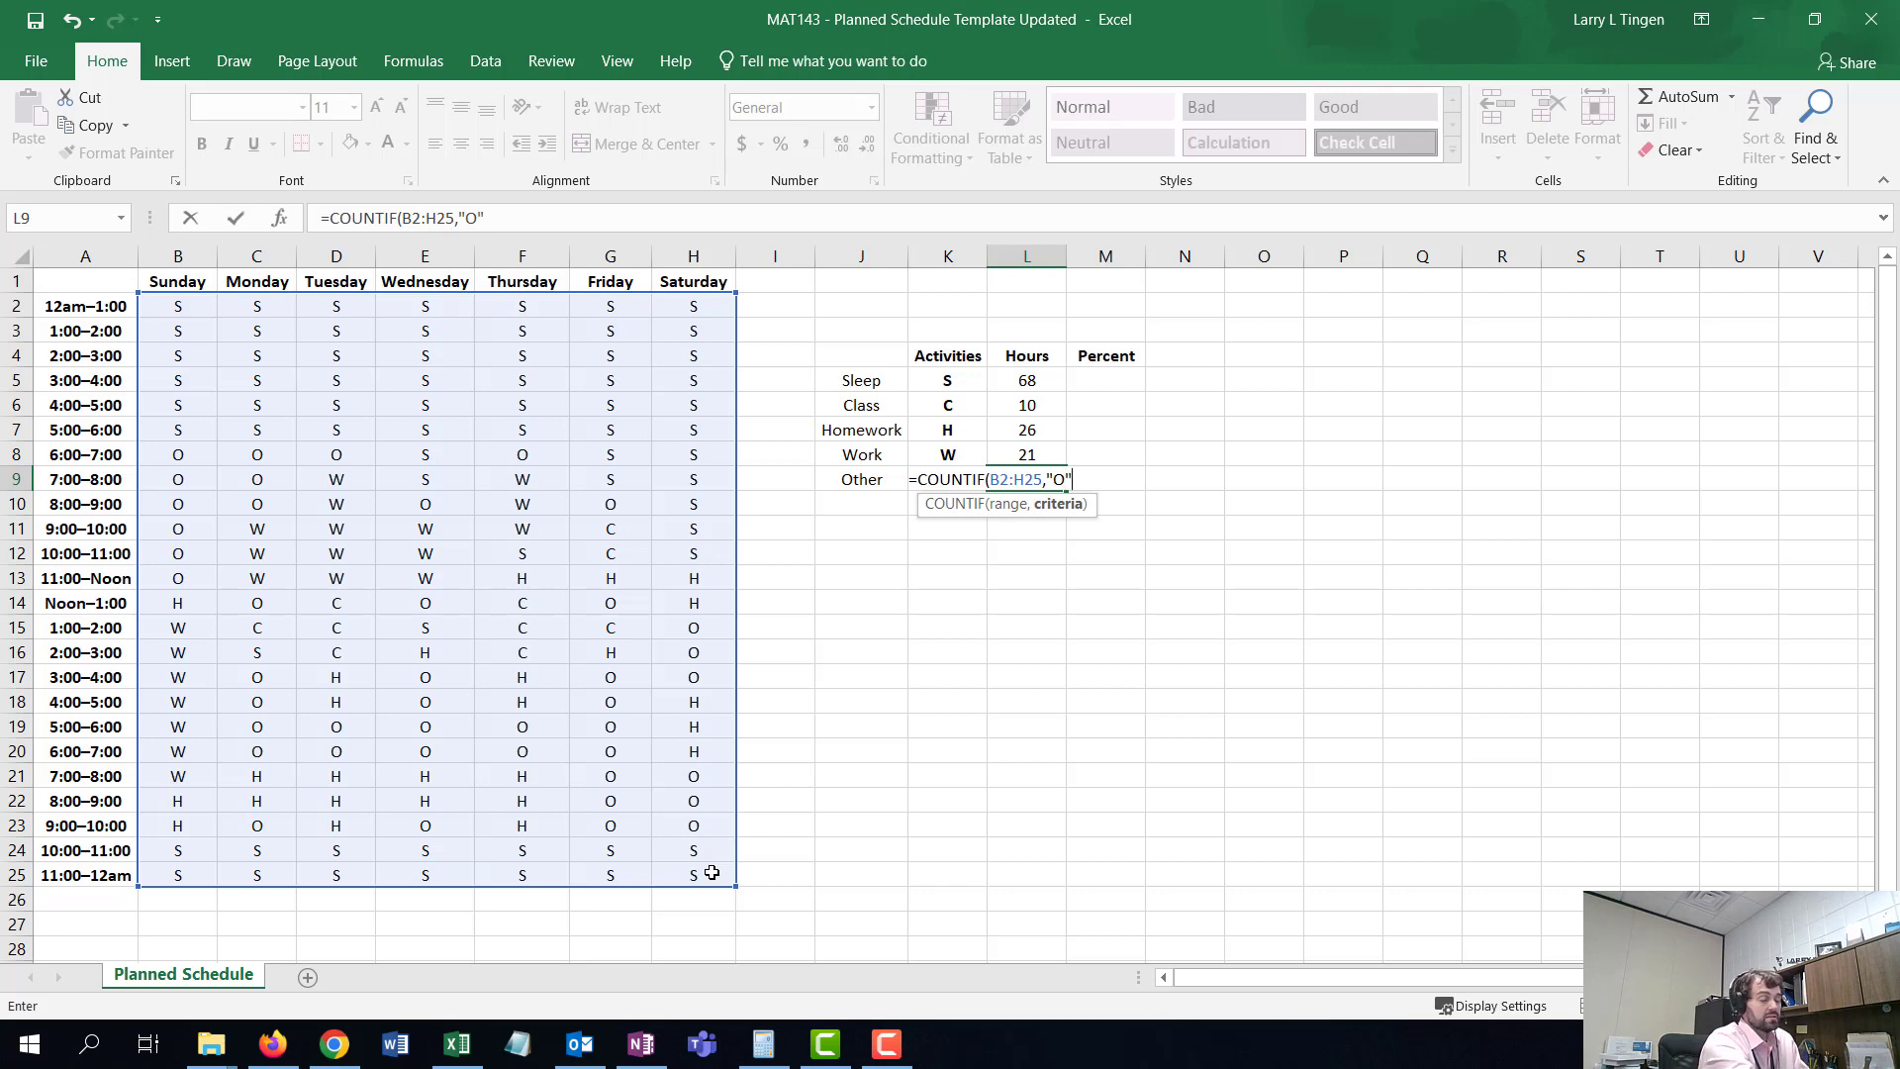
text())
key(Return)
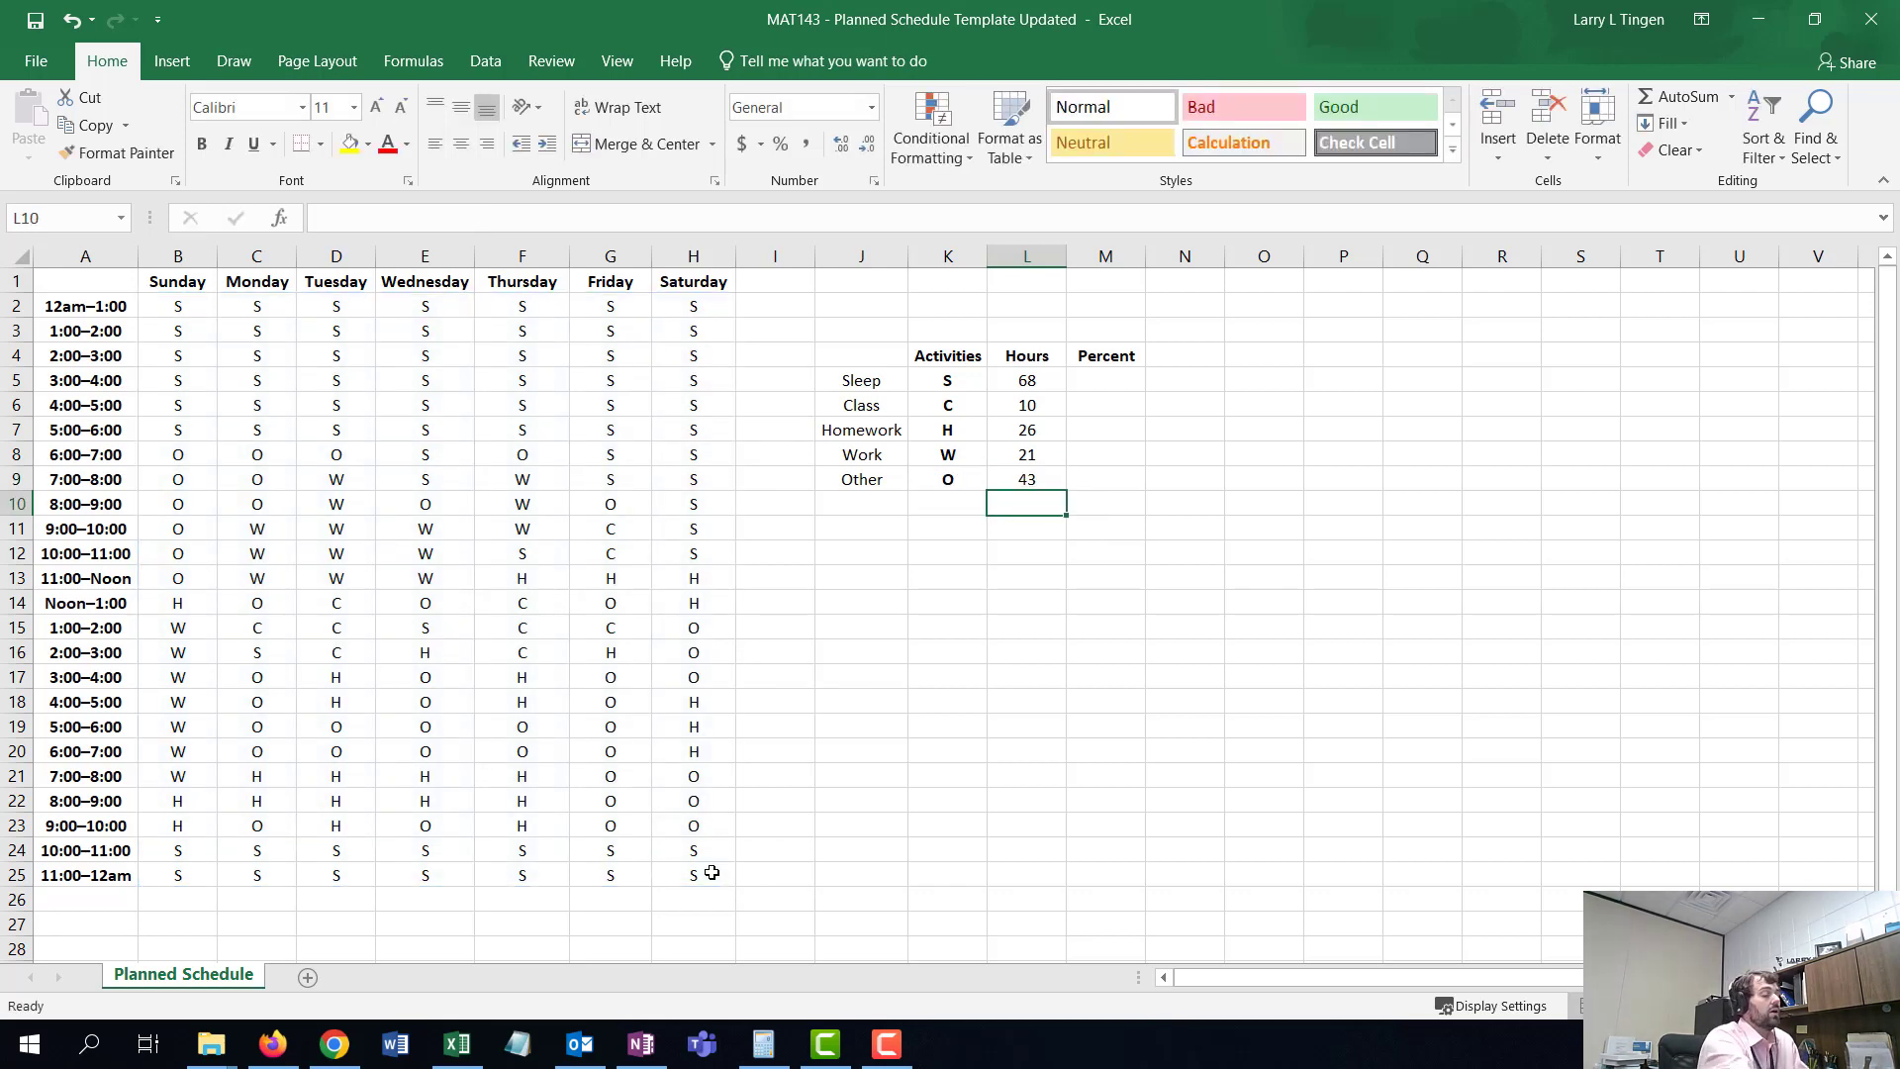
- Total the five activity hours L5:L9 with a SUM formula in the cell below them
text(=)
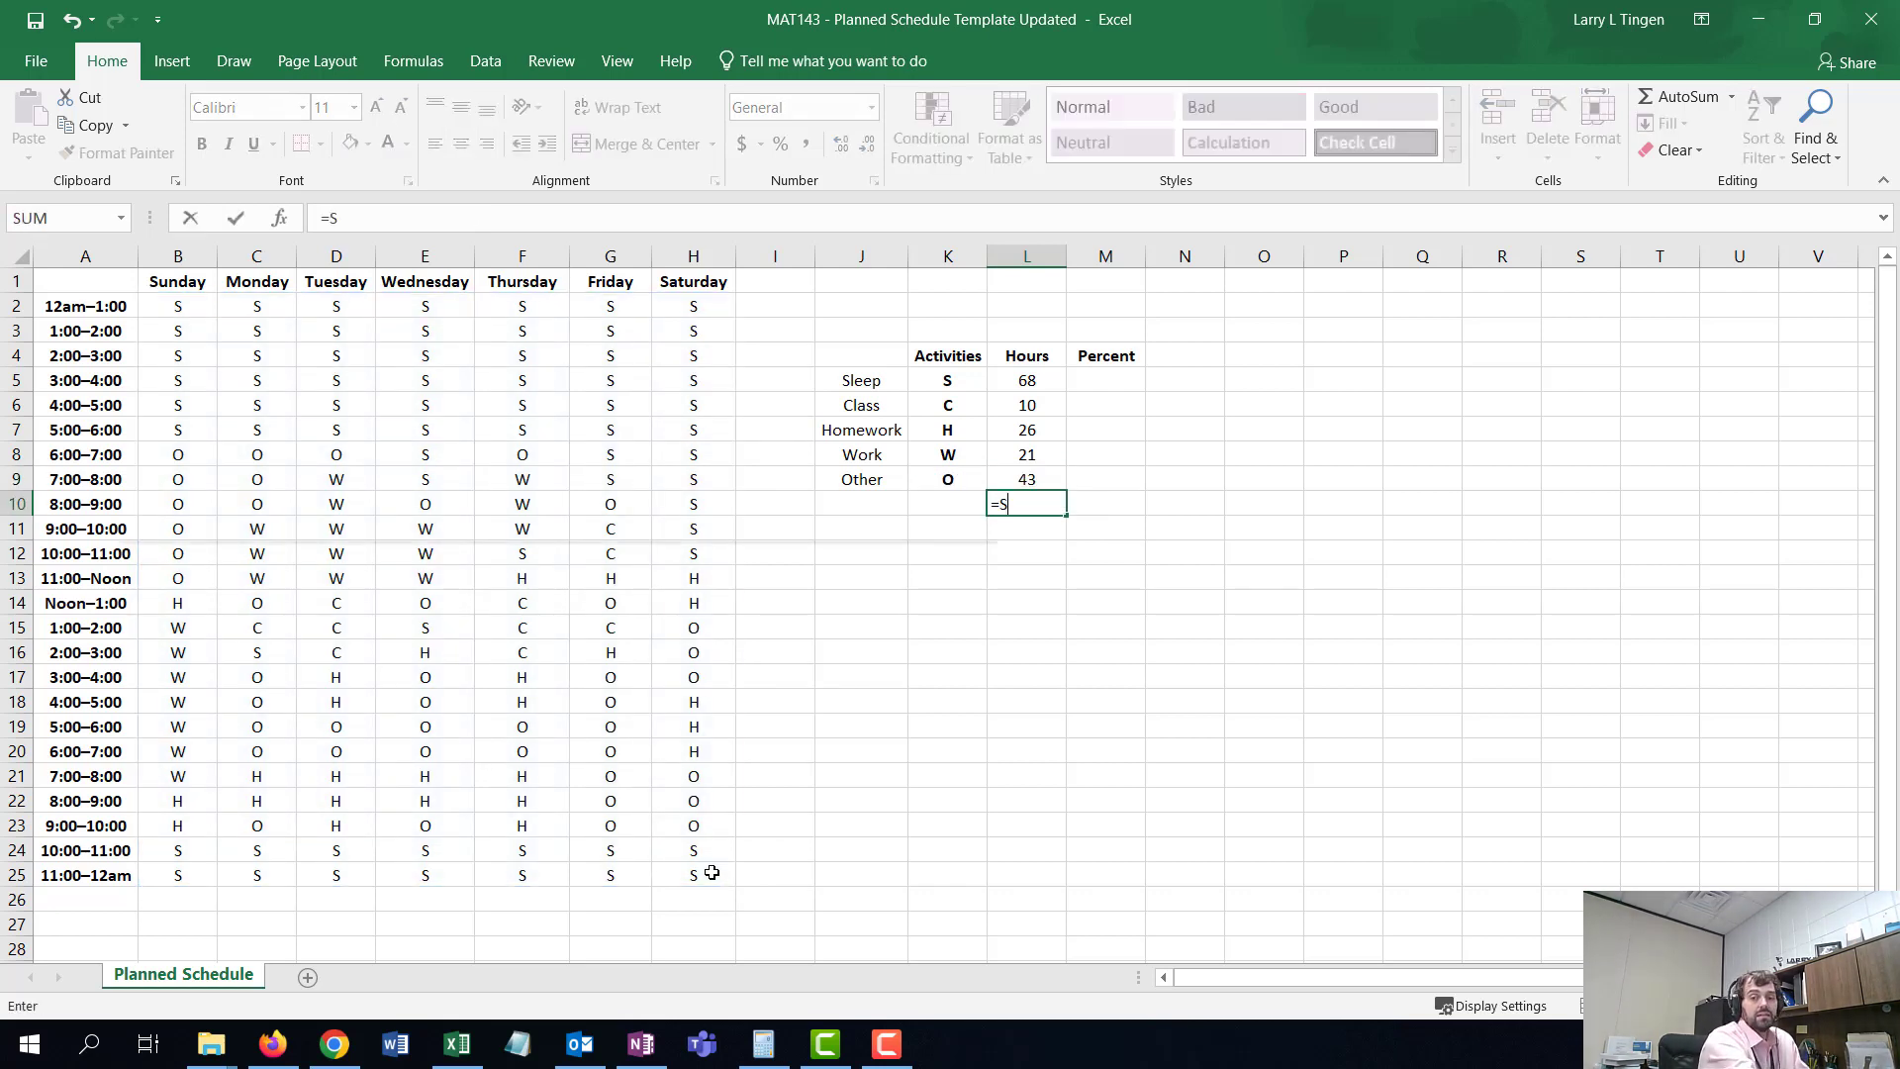
text(SUM()
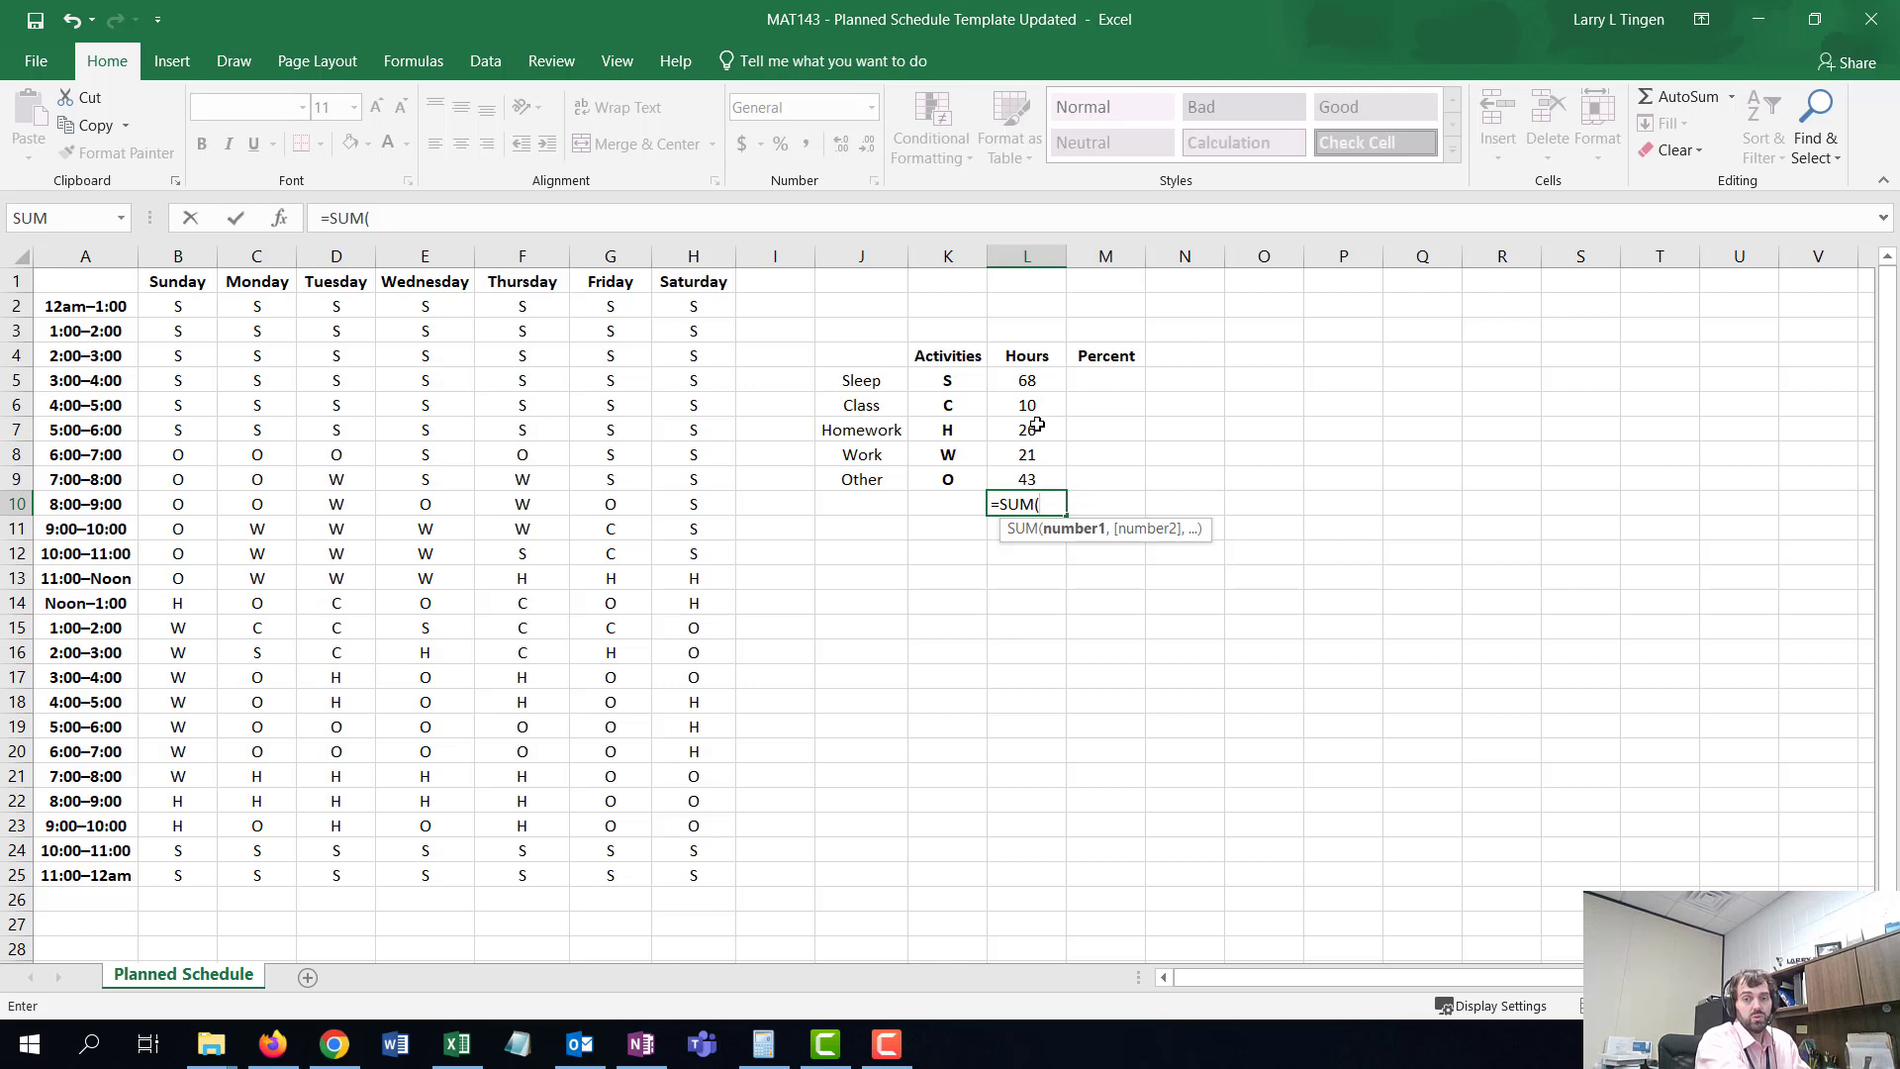
drag(1027, 381, 1036, 480)
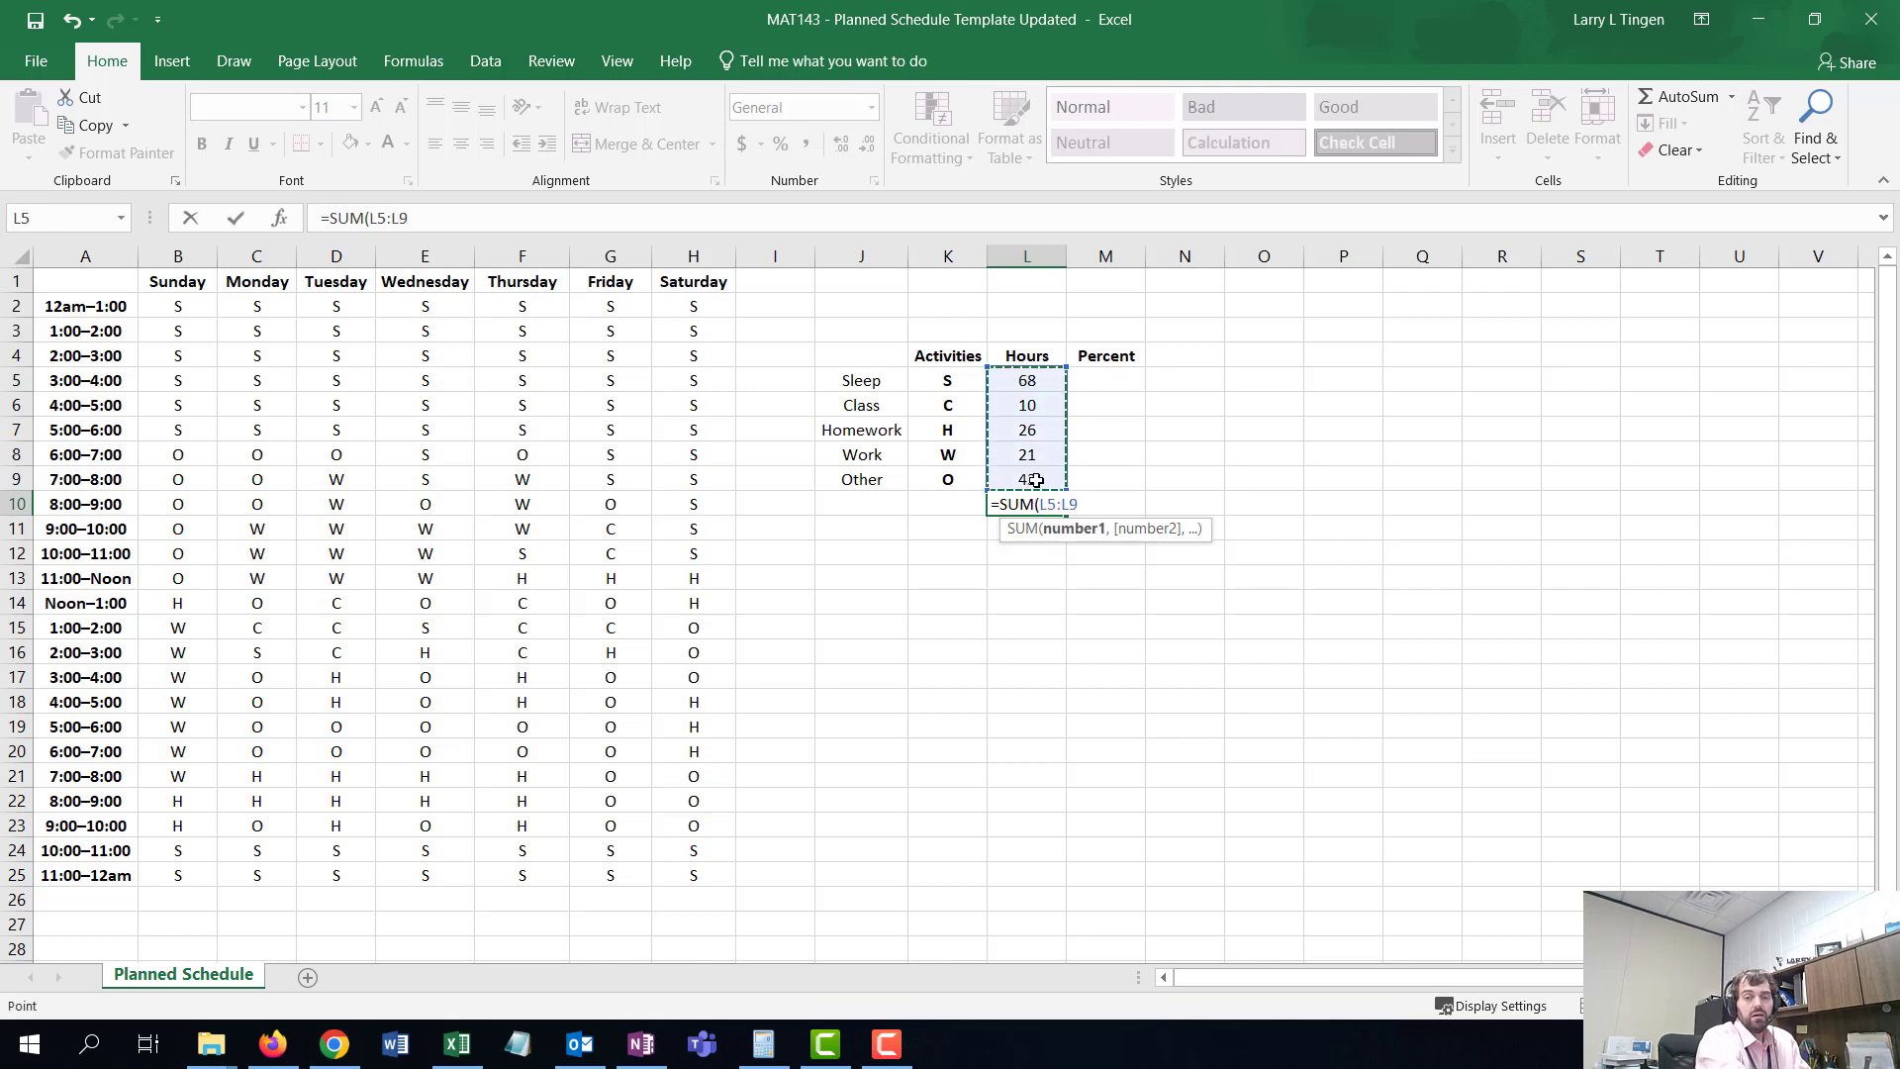
text(+)
key(Return)
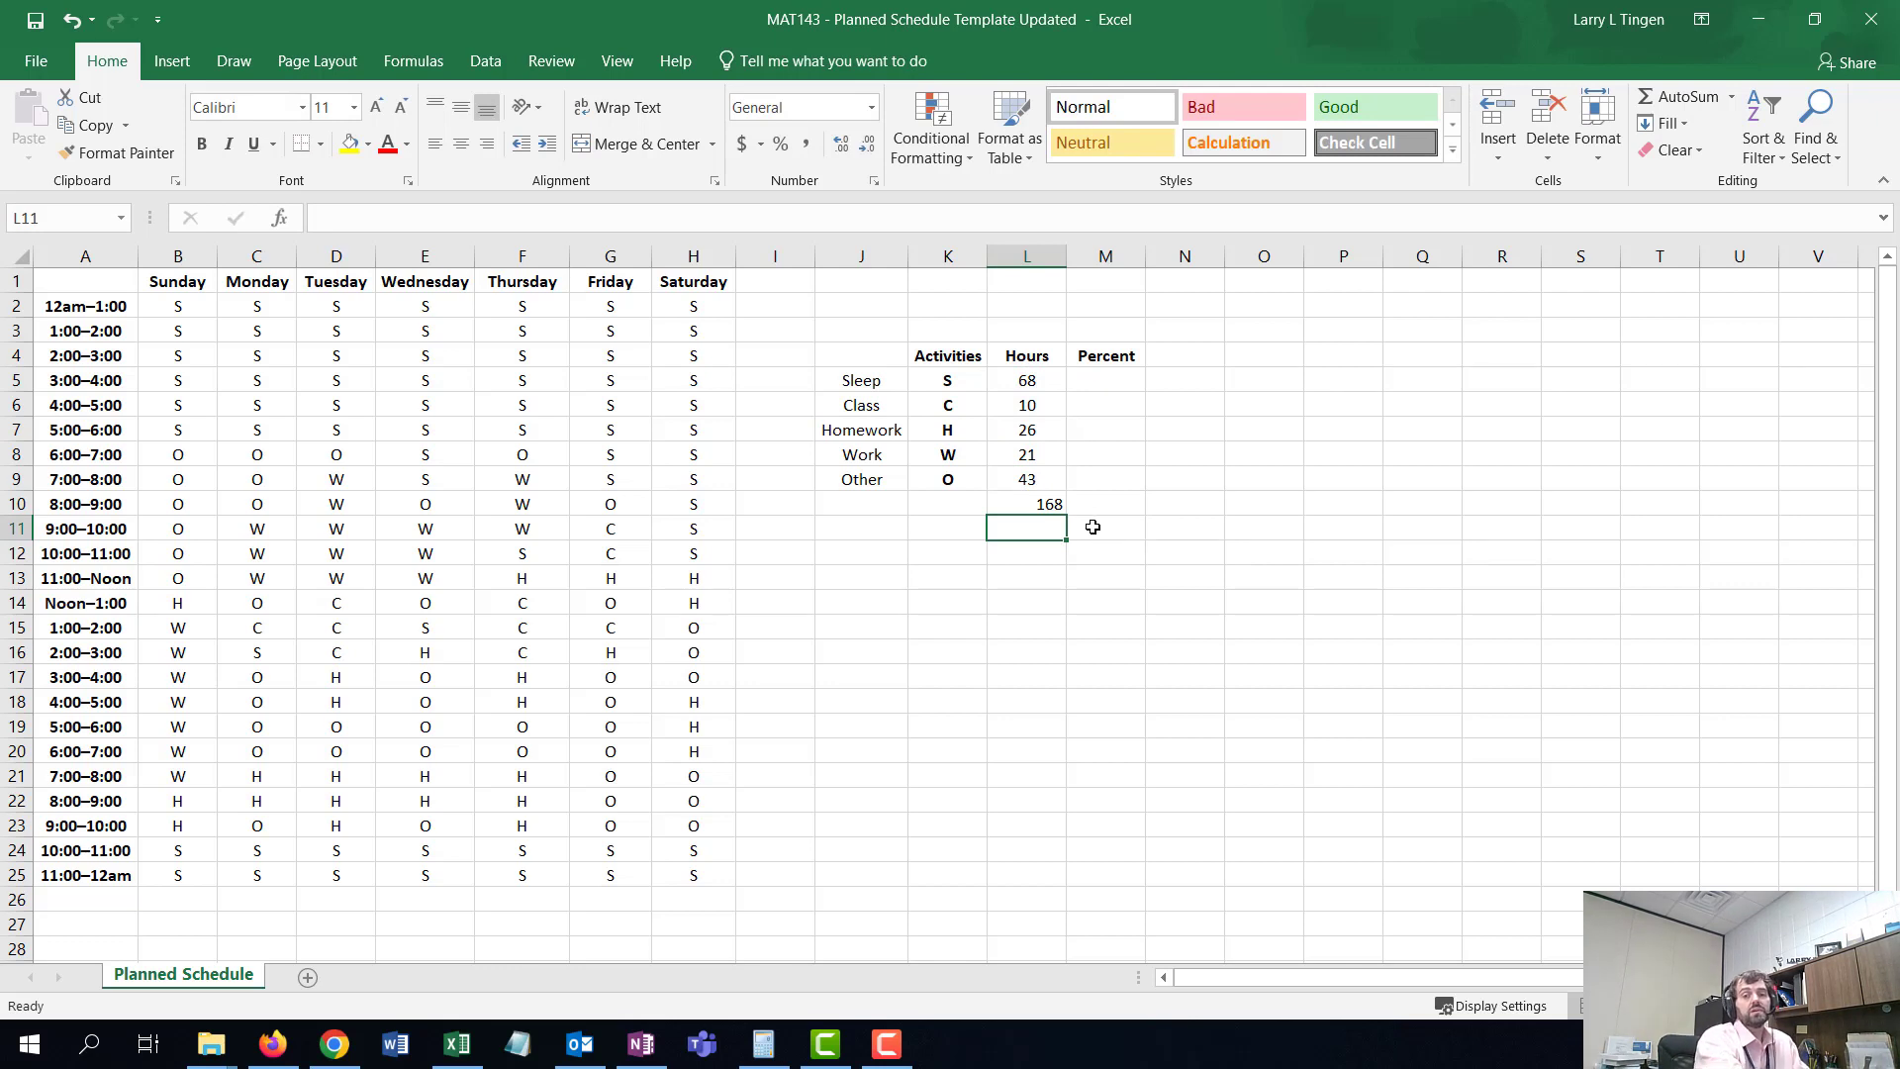
- Enter a formula in the Sleep percent cell dividing the Sleep hours L5 by 168
key(Up)
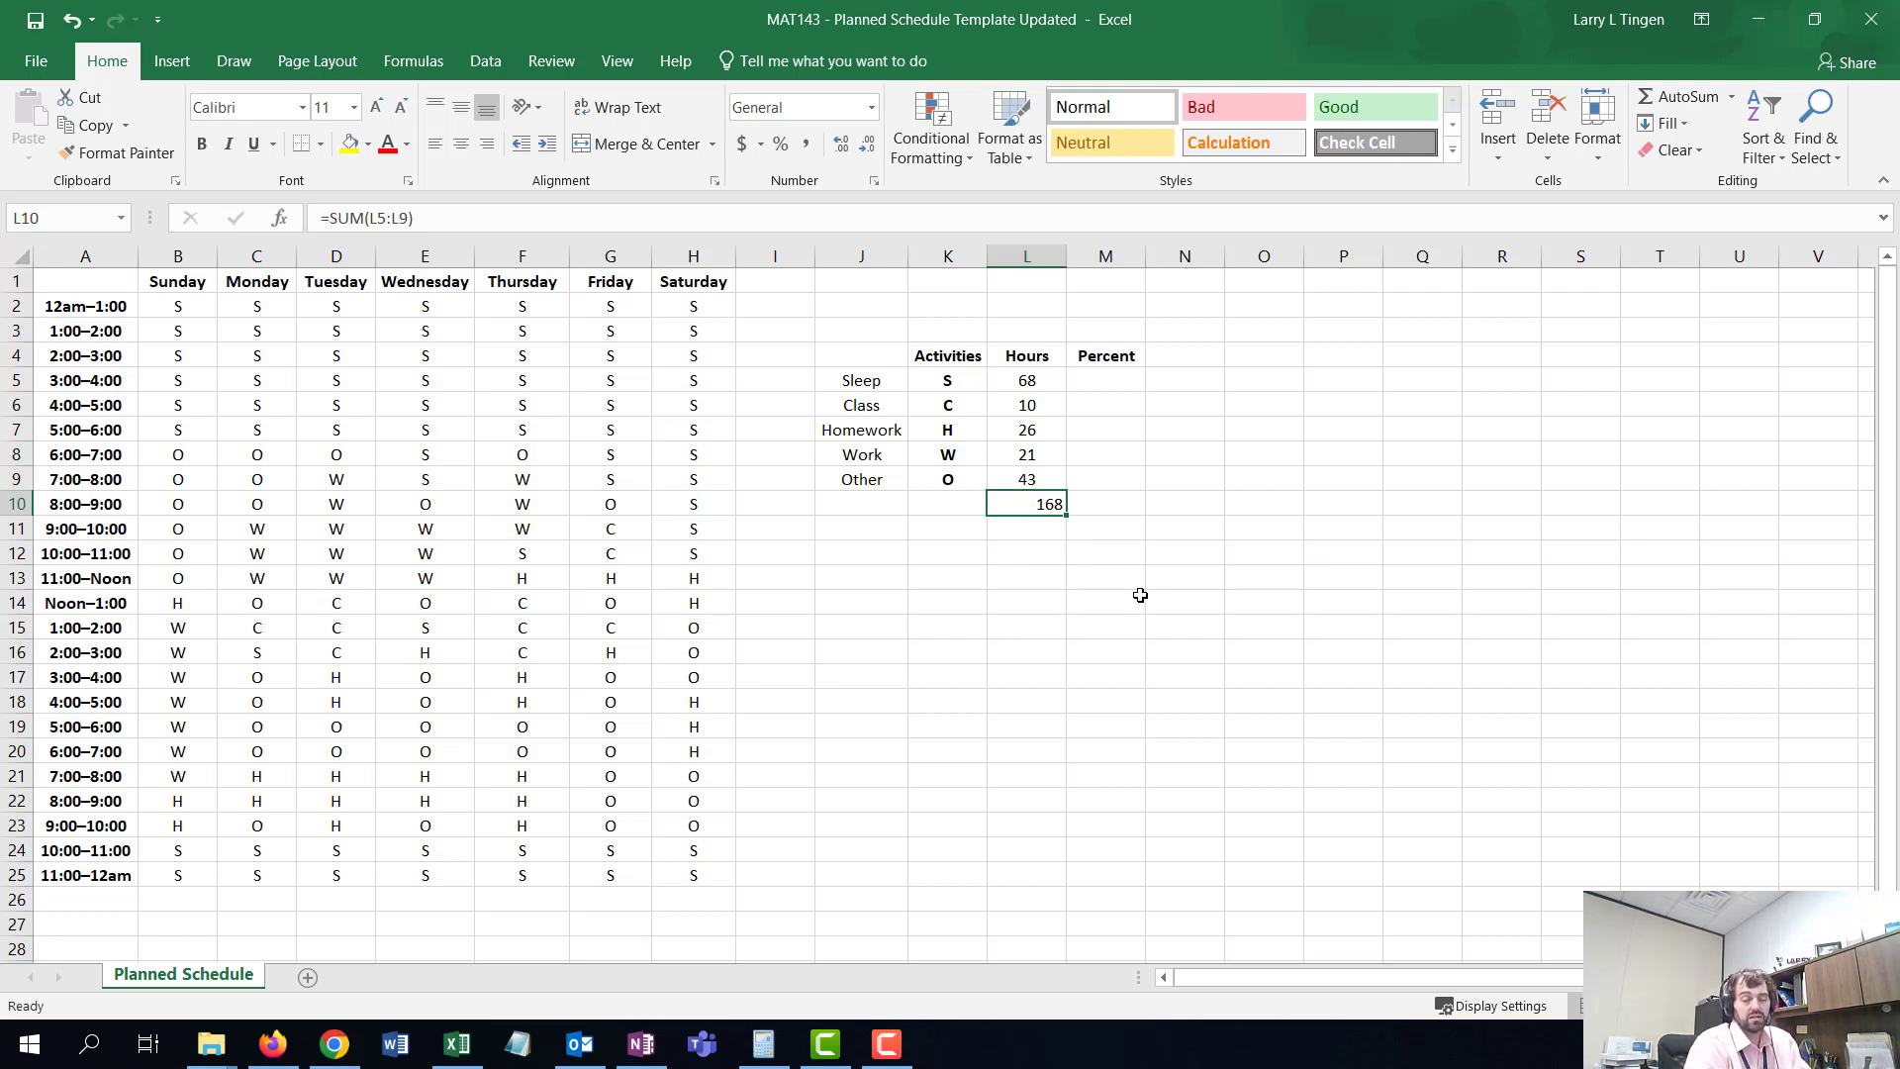
click(1124, 388)
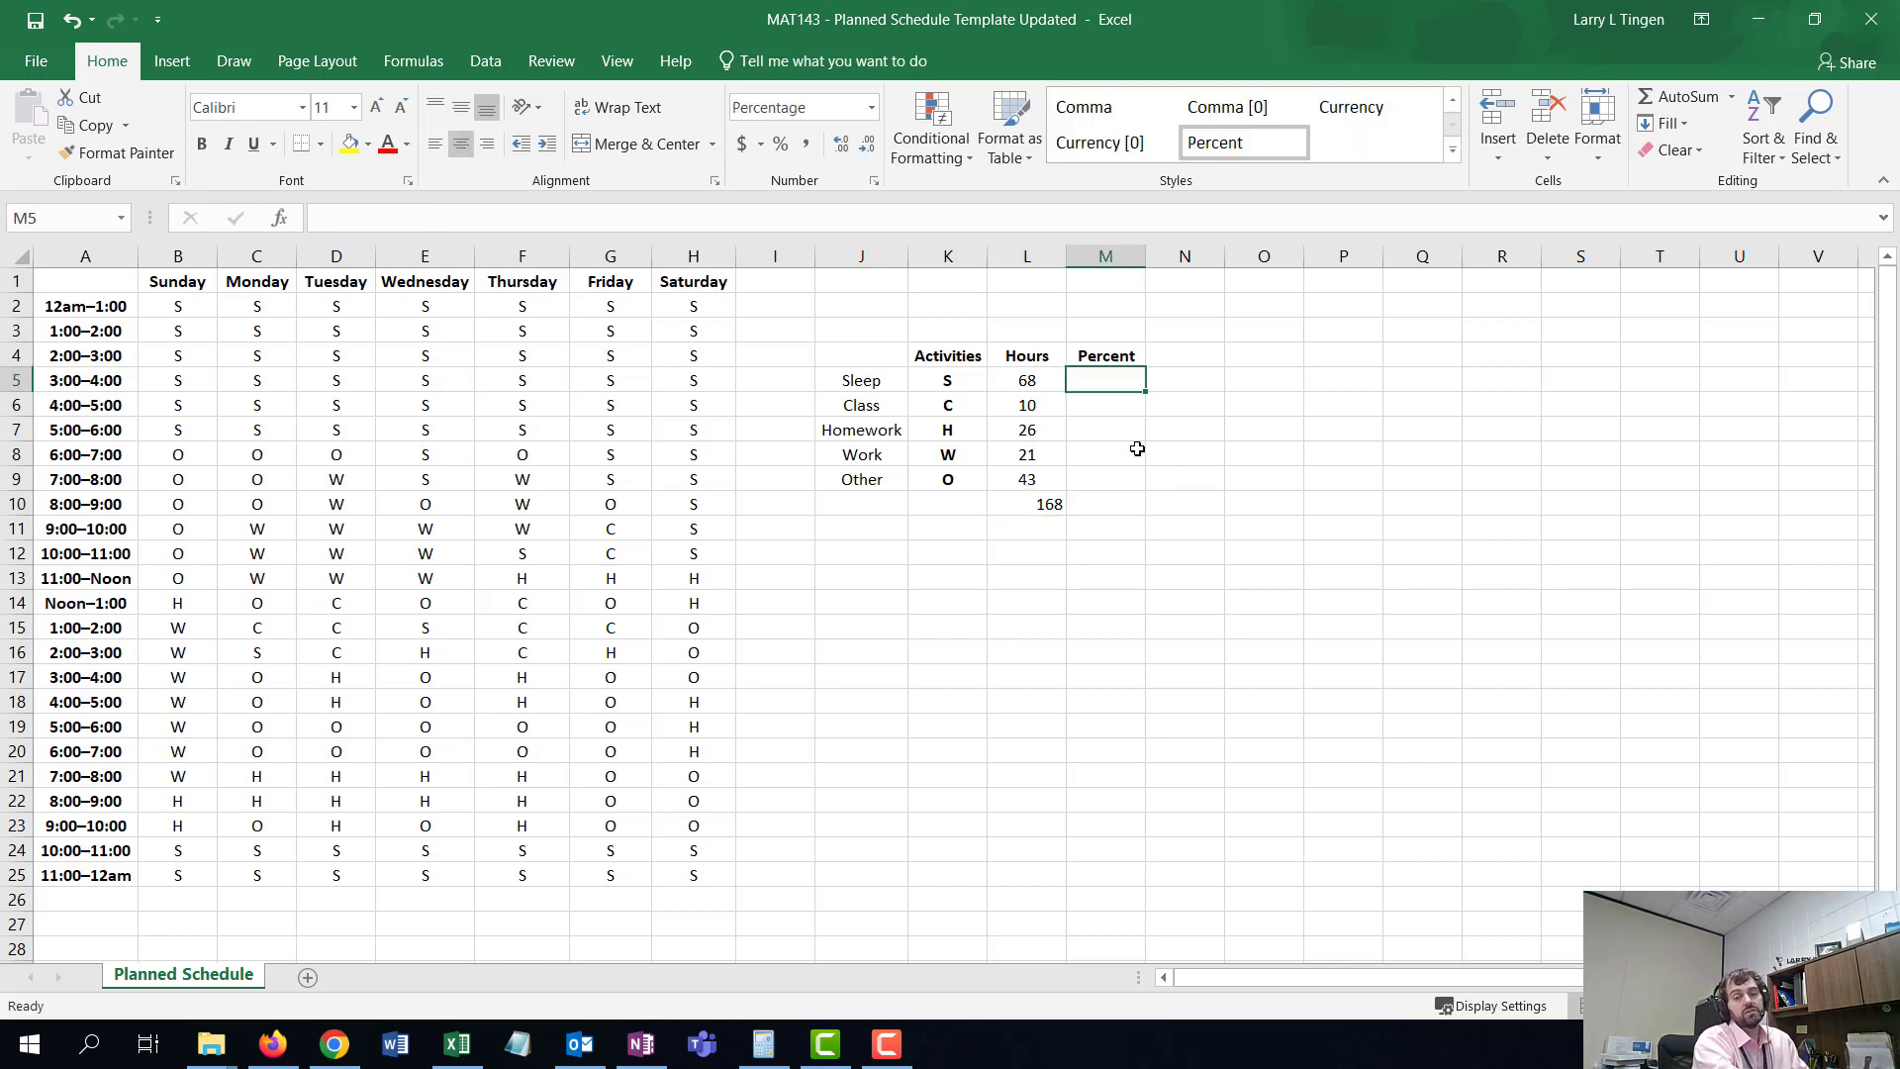
click(958, 380)
click(966, 409)
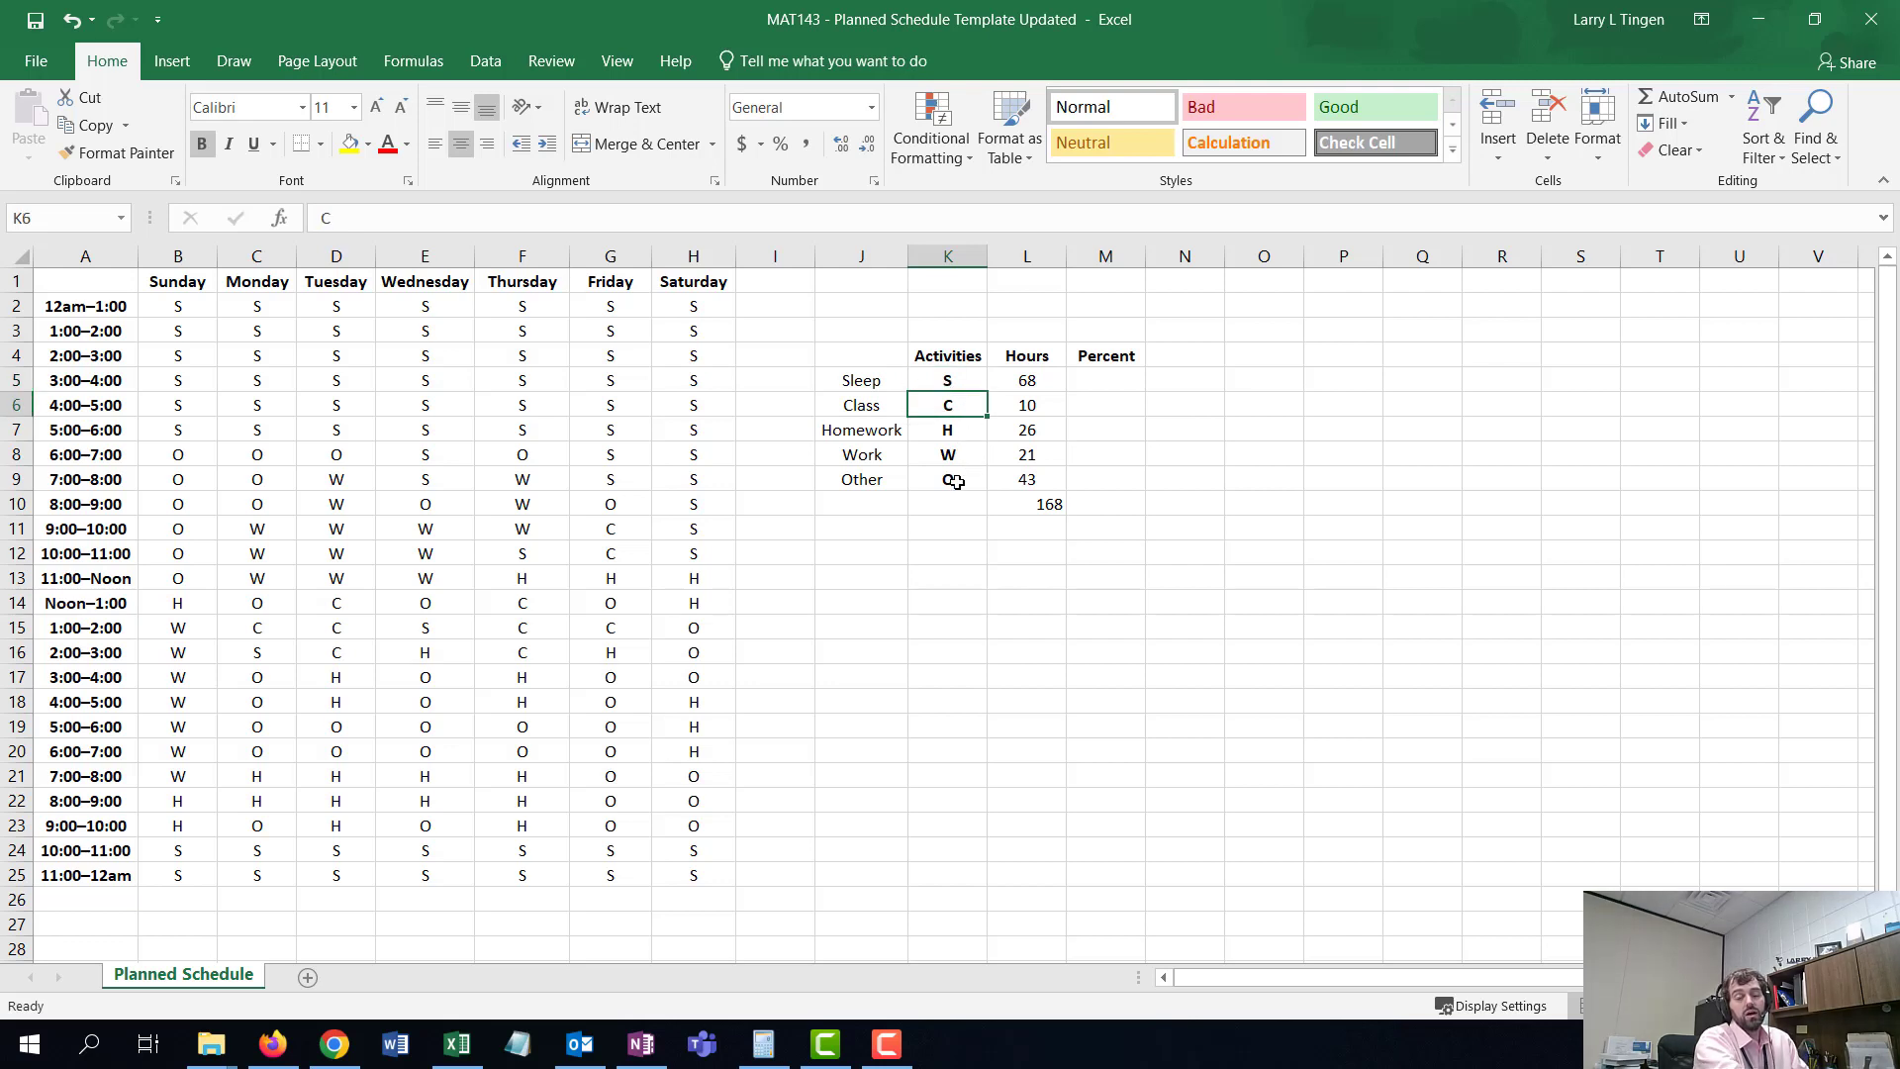
click(1088, 380)
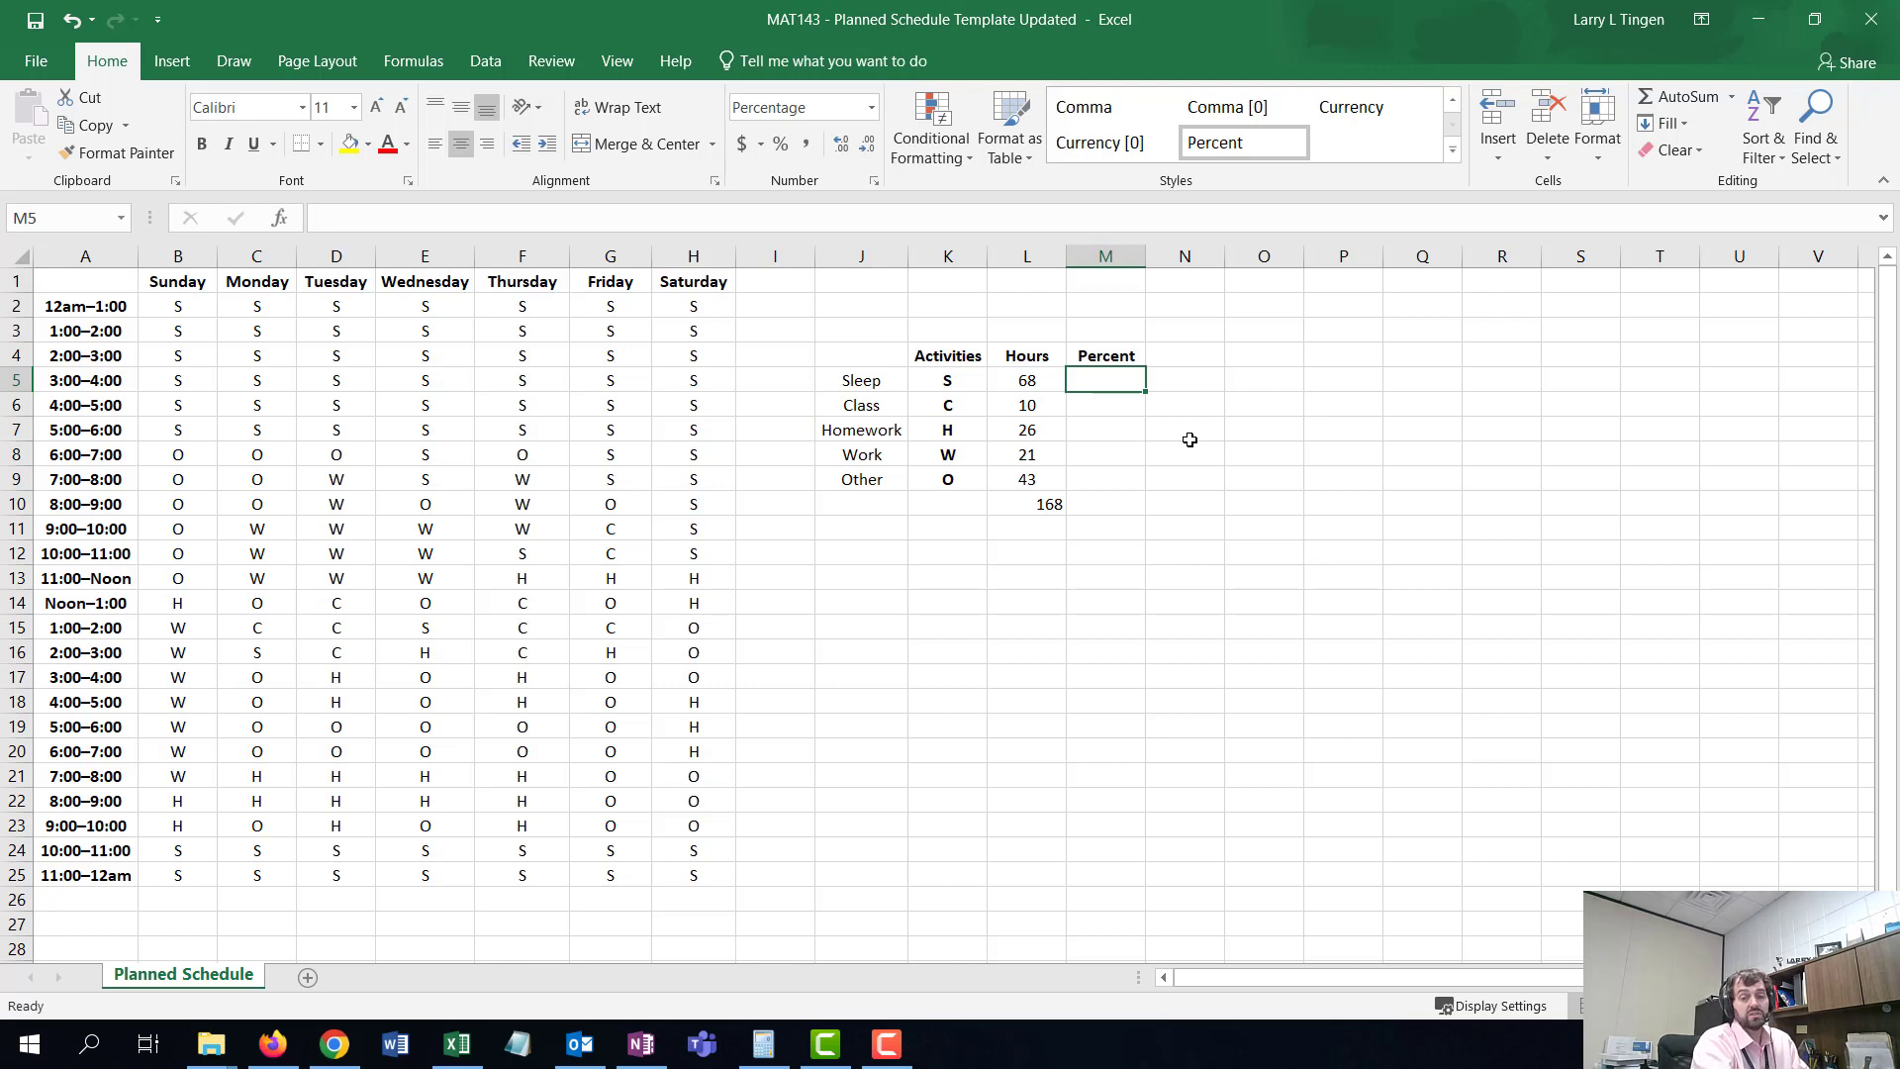
text(=)
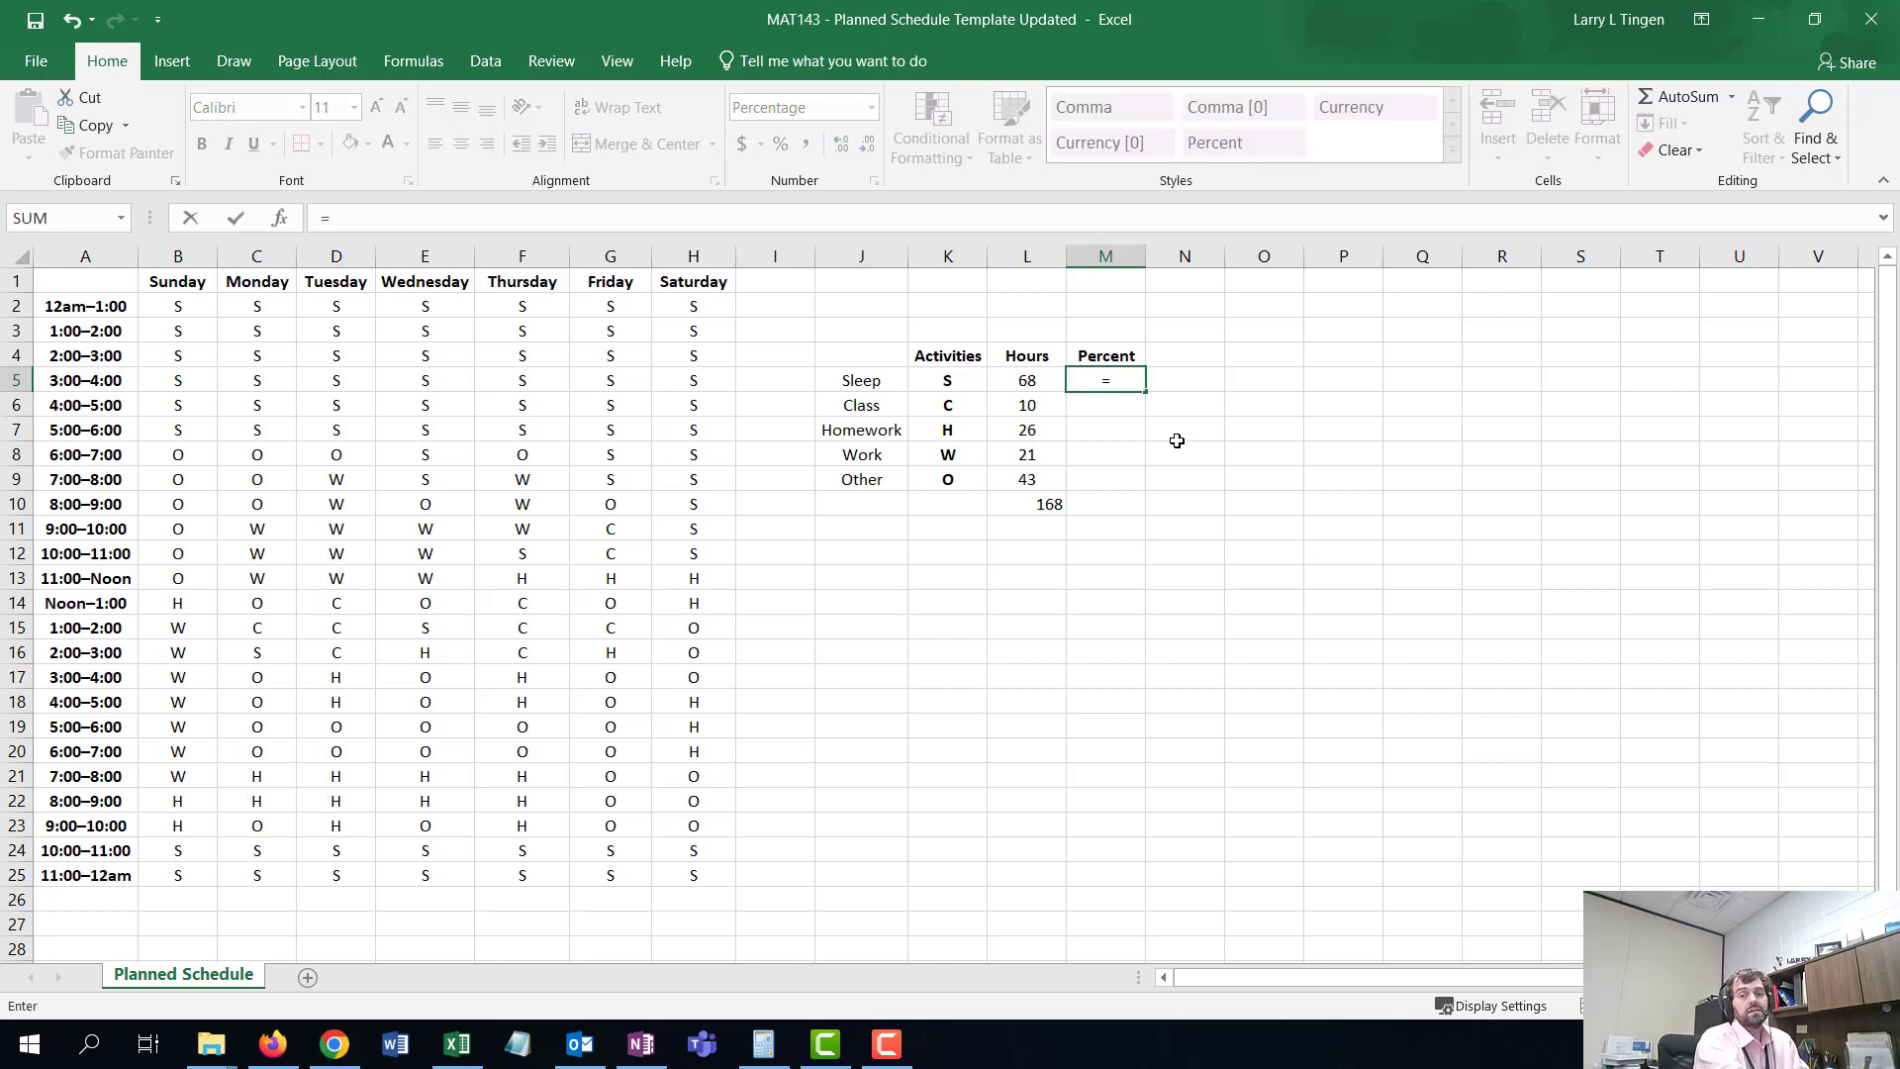
click(1023, 382)
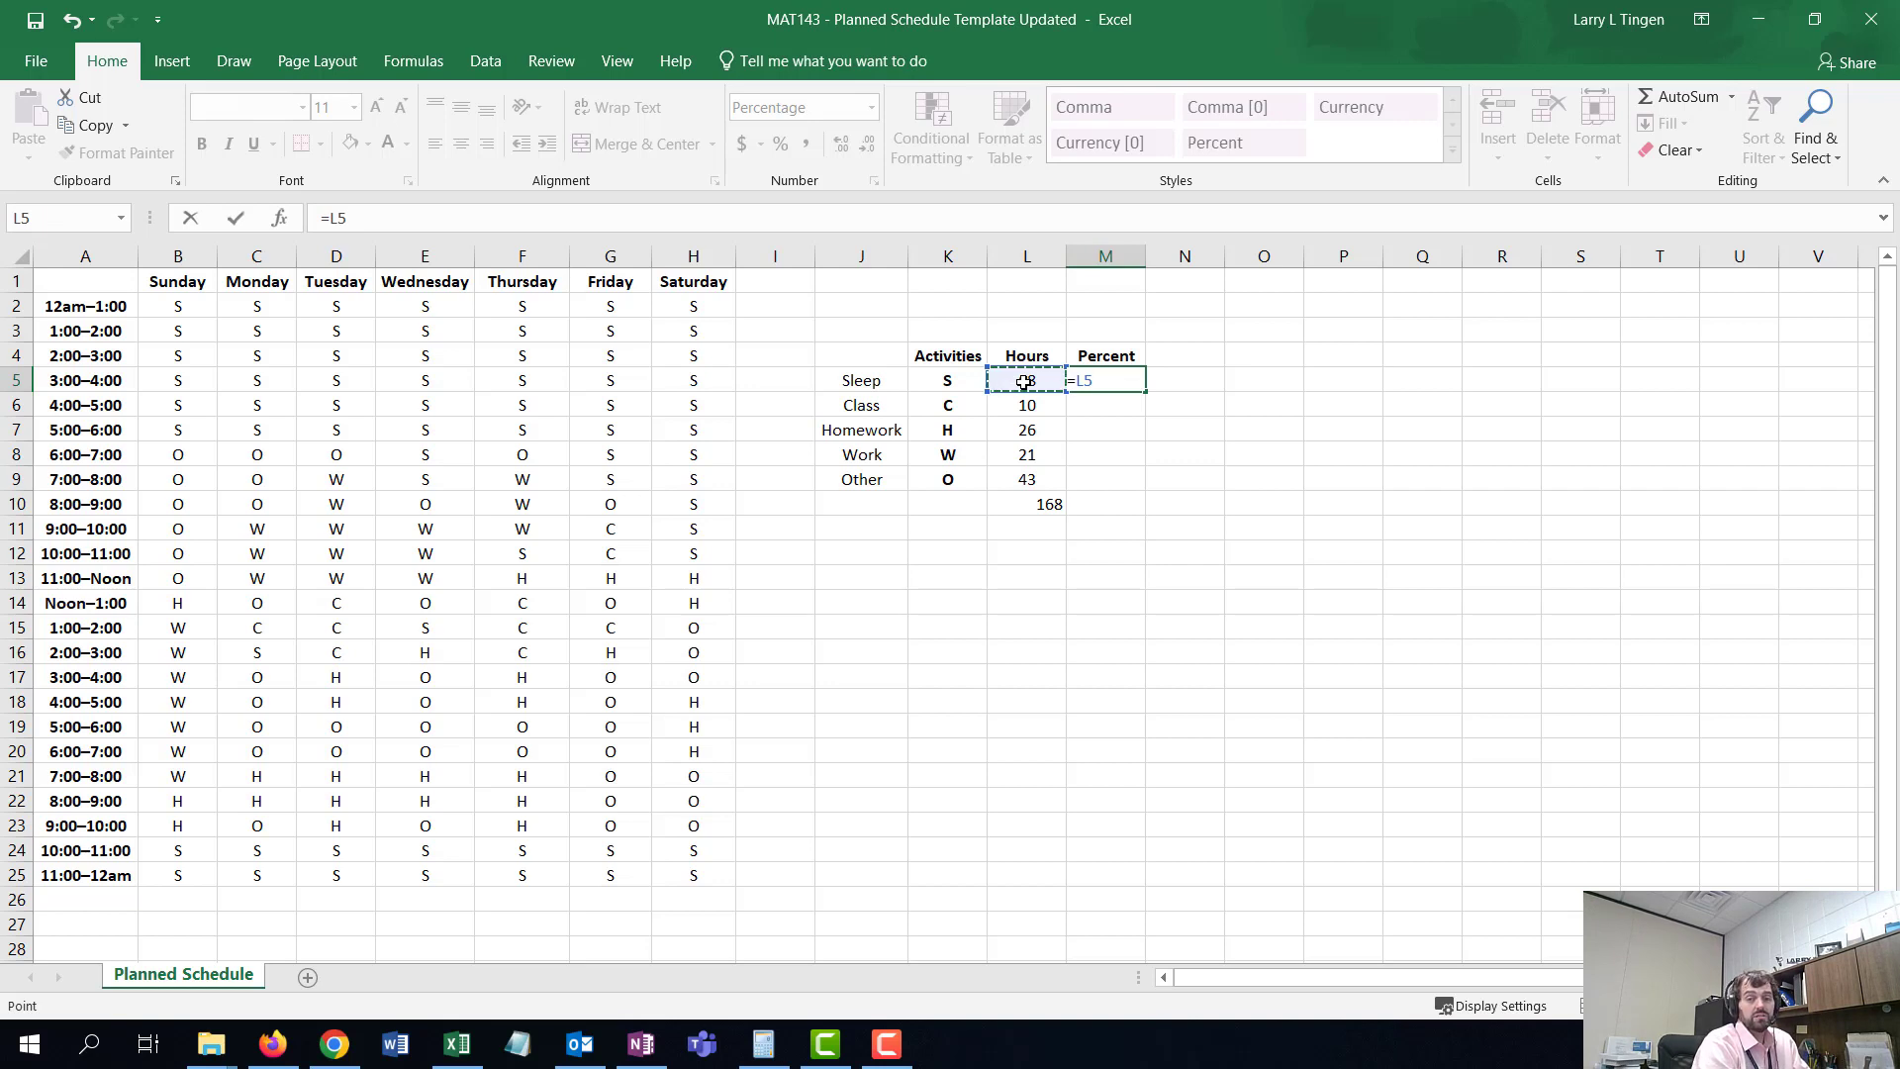
text(/)
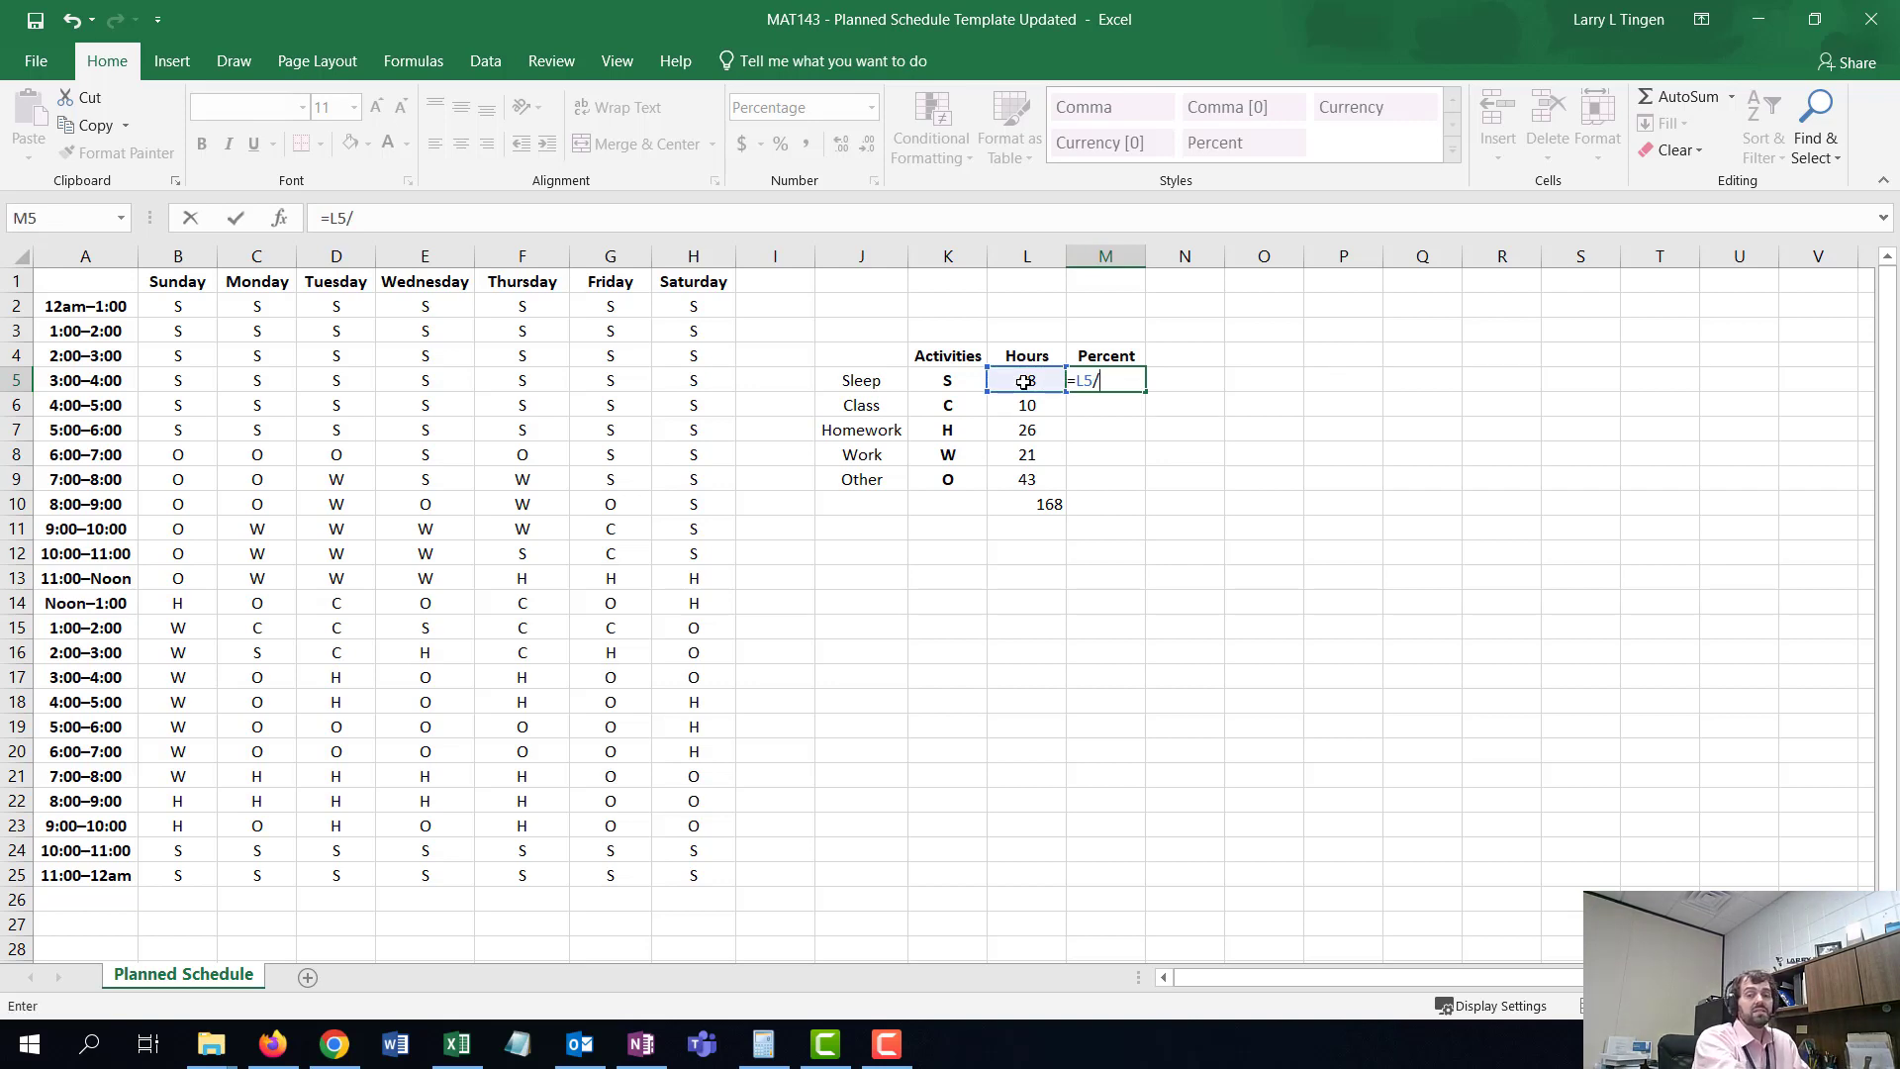
text(168)
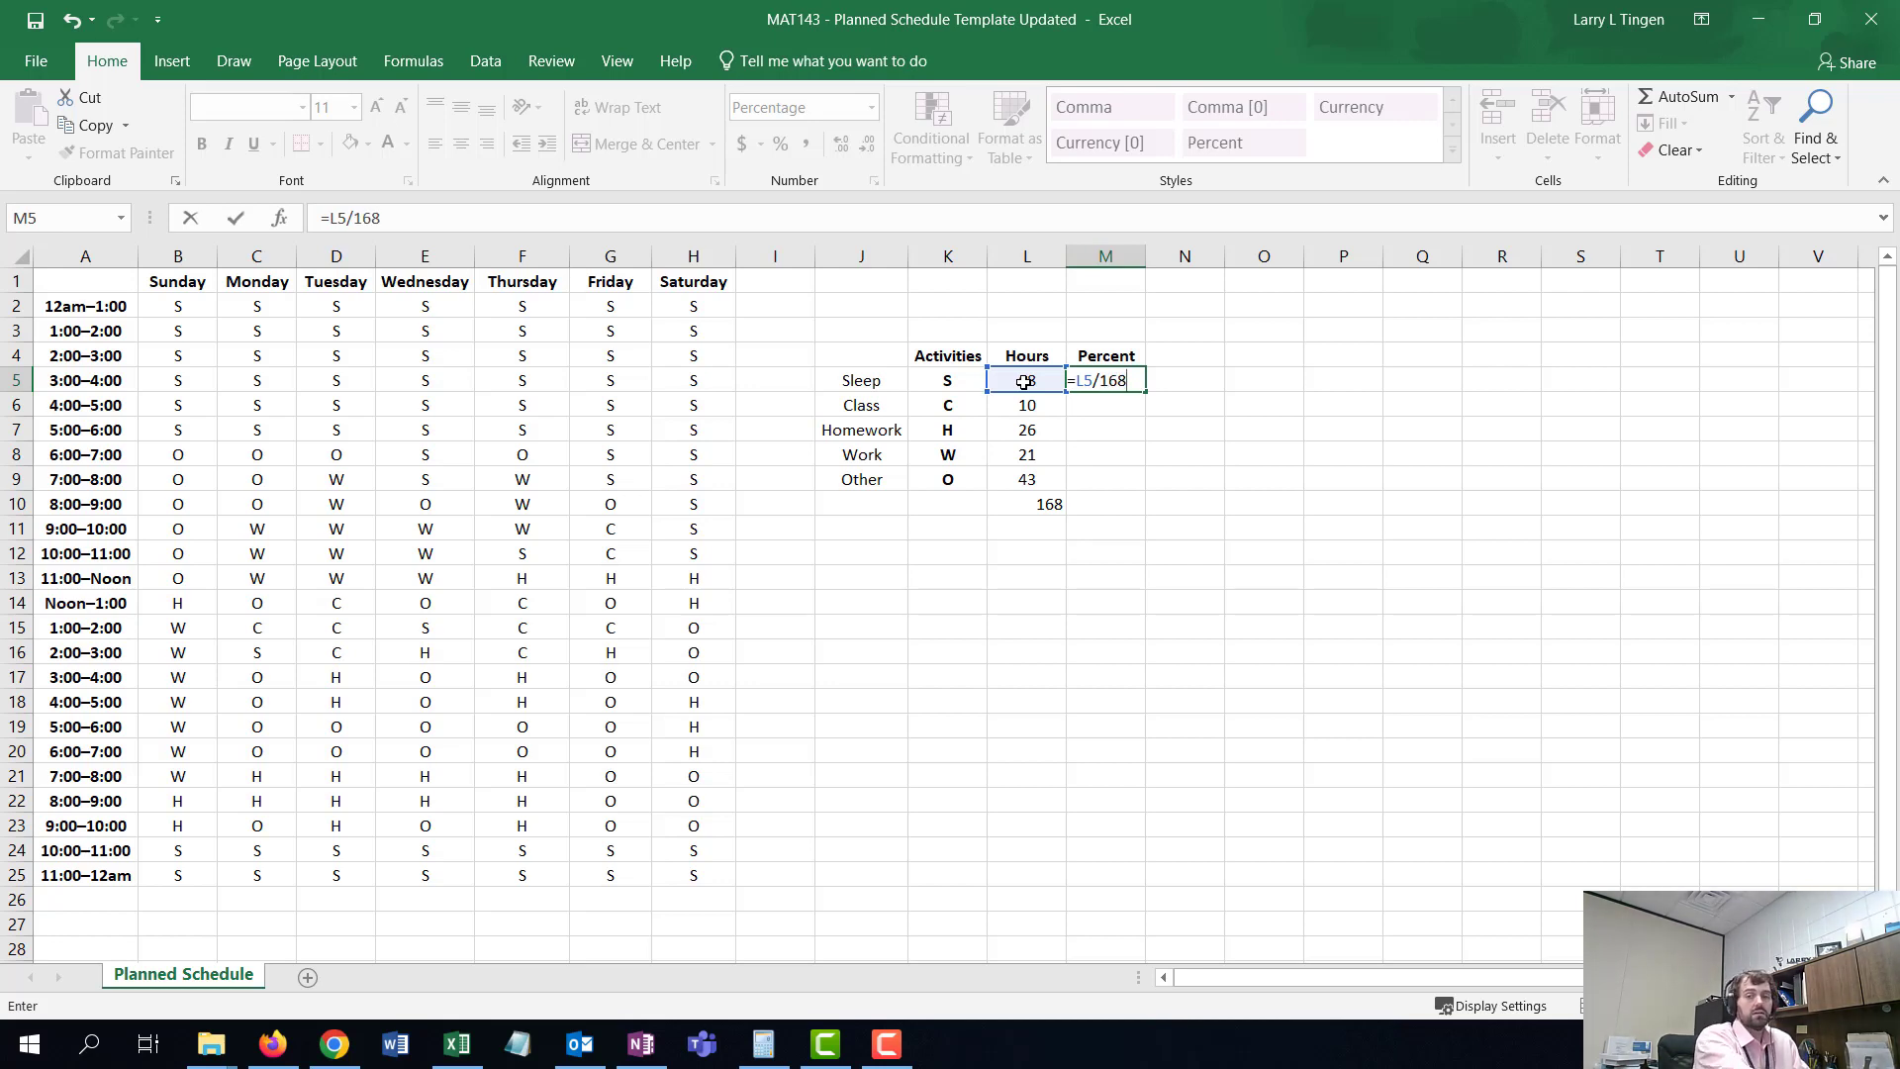
key(Return)
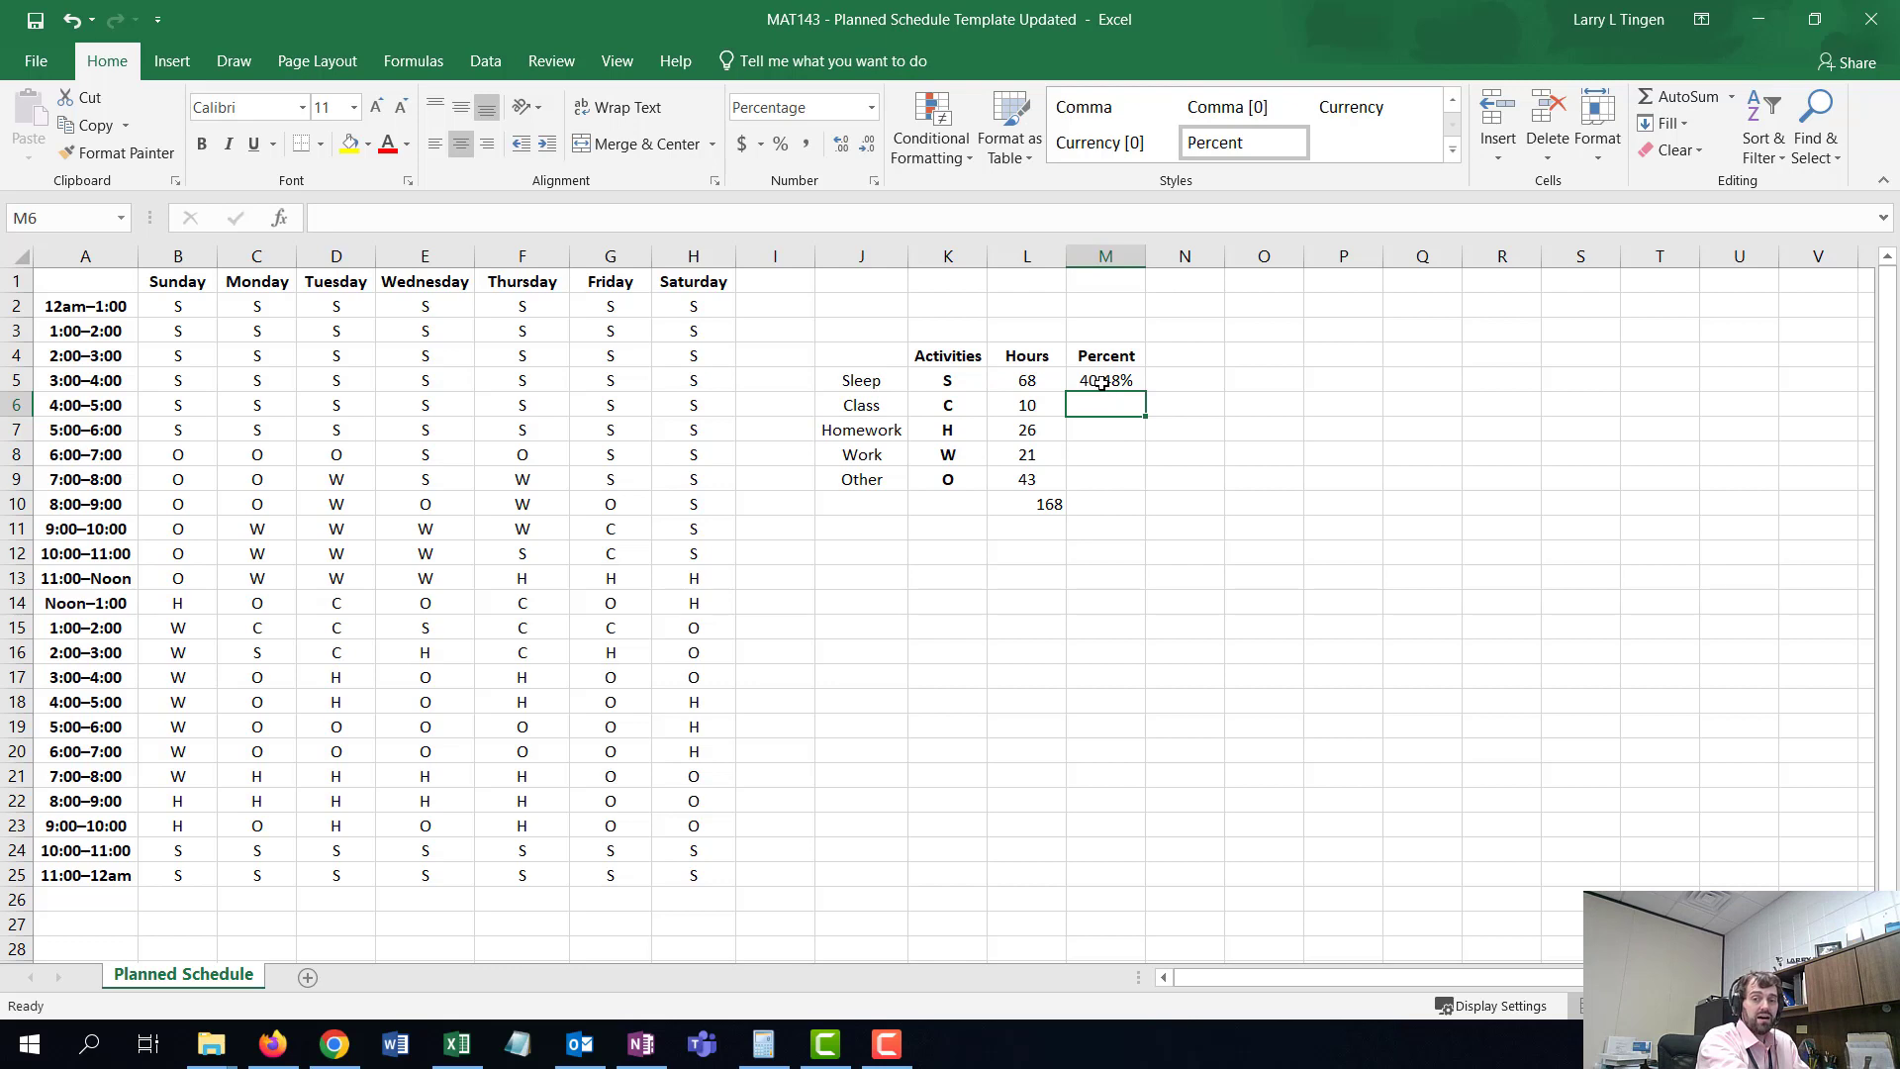
- Select the Percent cells M5:M9 and reduce their decimal places to none, then restore two decimals
drag(1101, 383, 1102, 477)
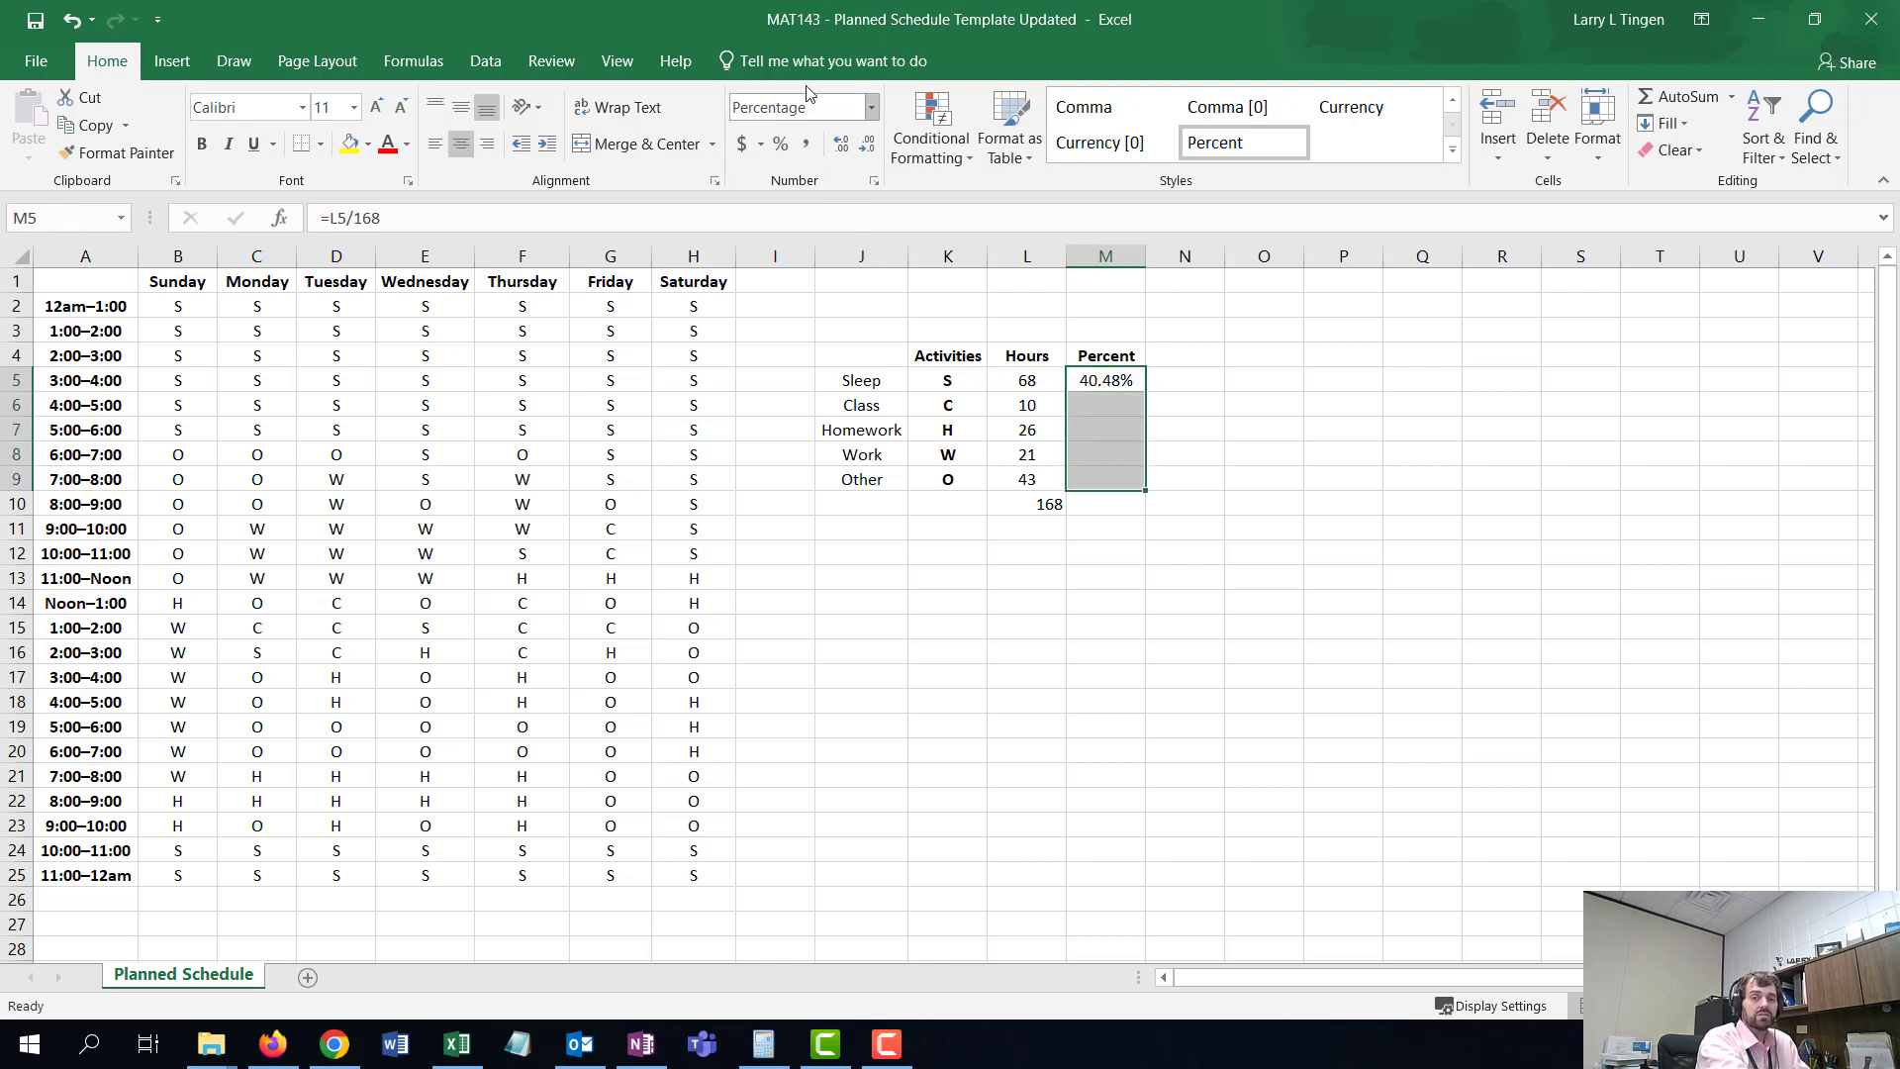
click(780, 147)
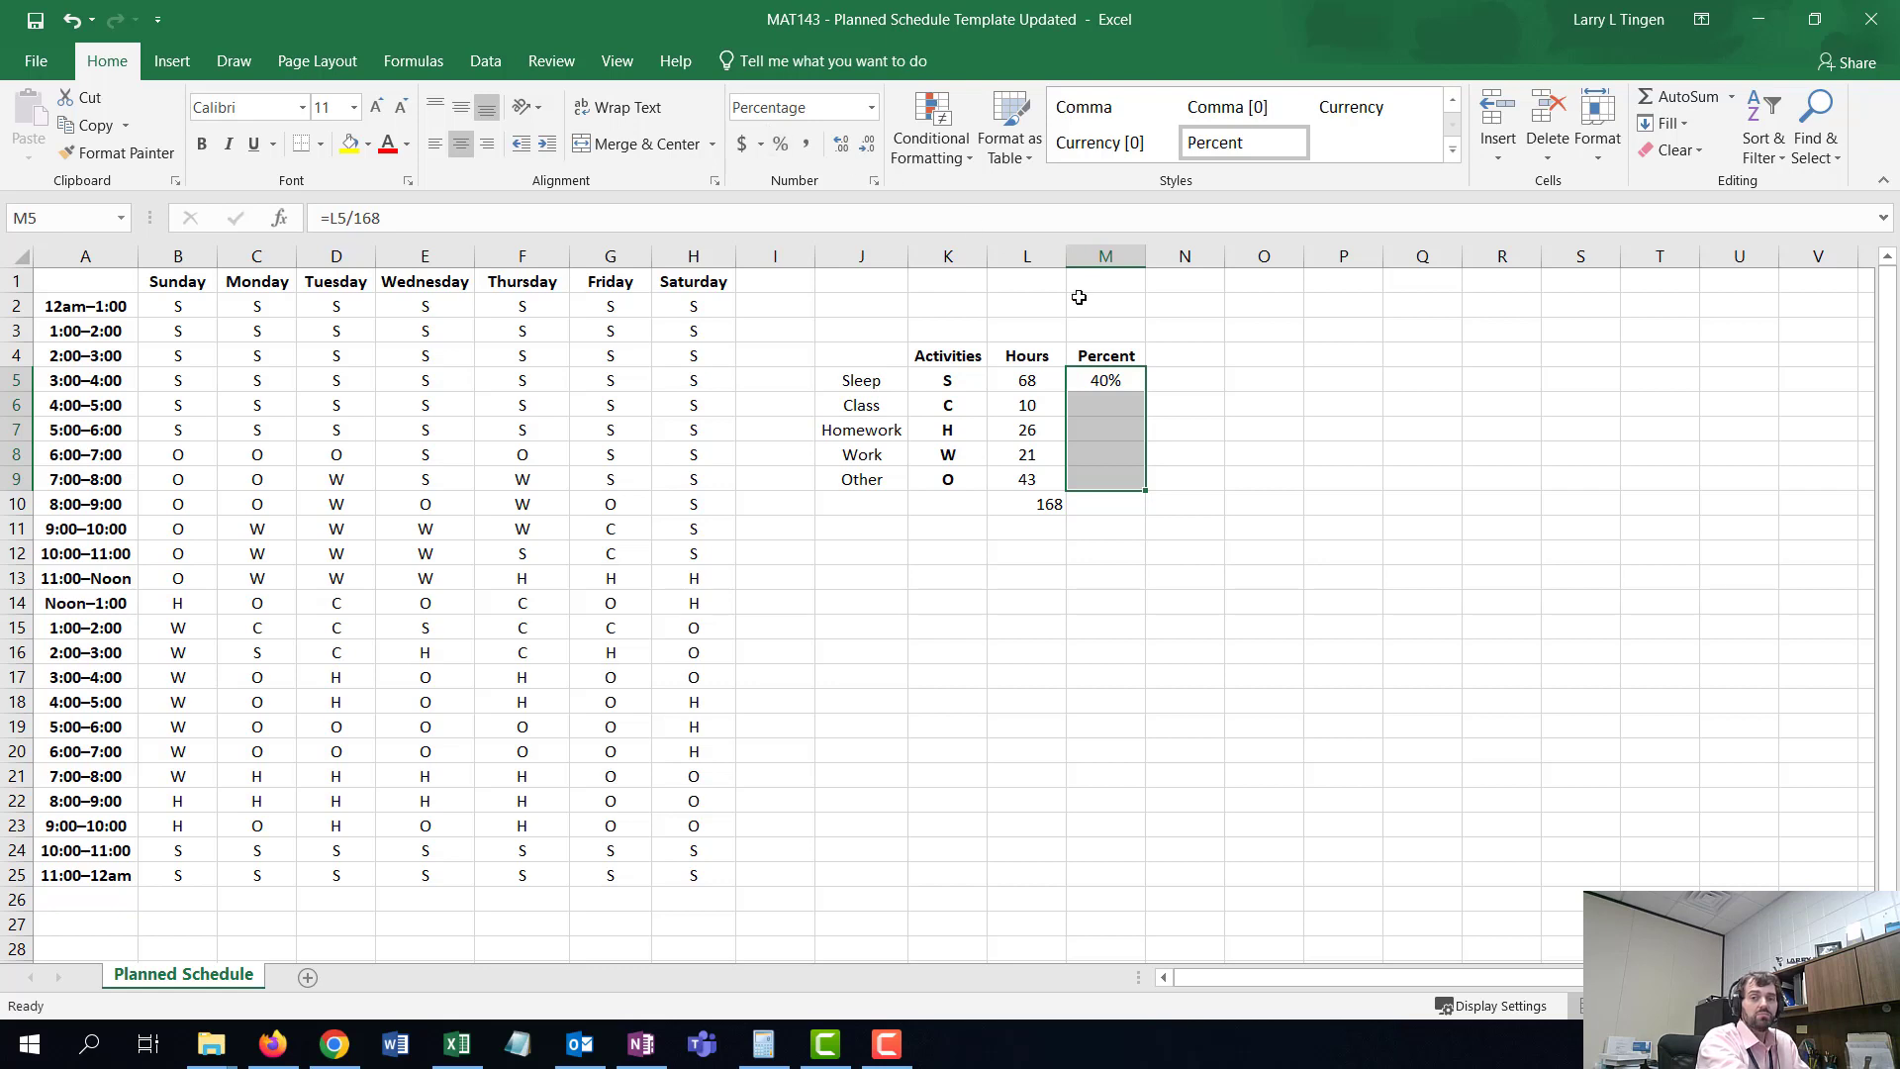
click(839, 146)
click(839, 146)
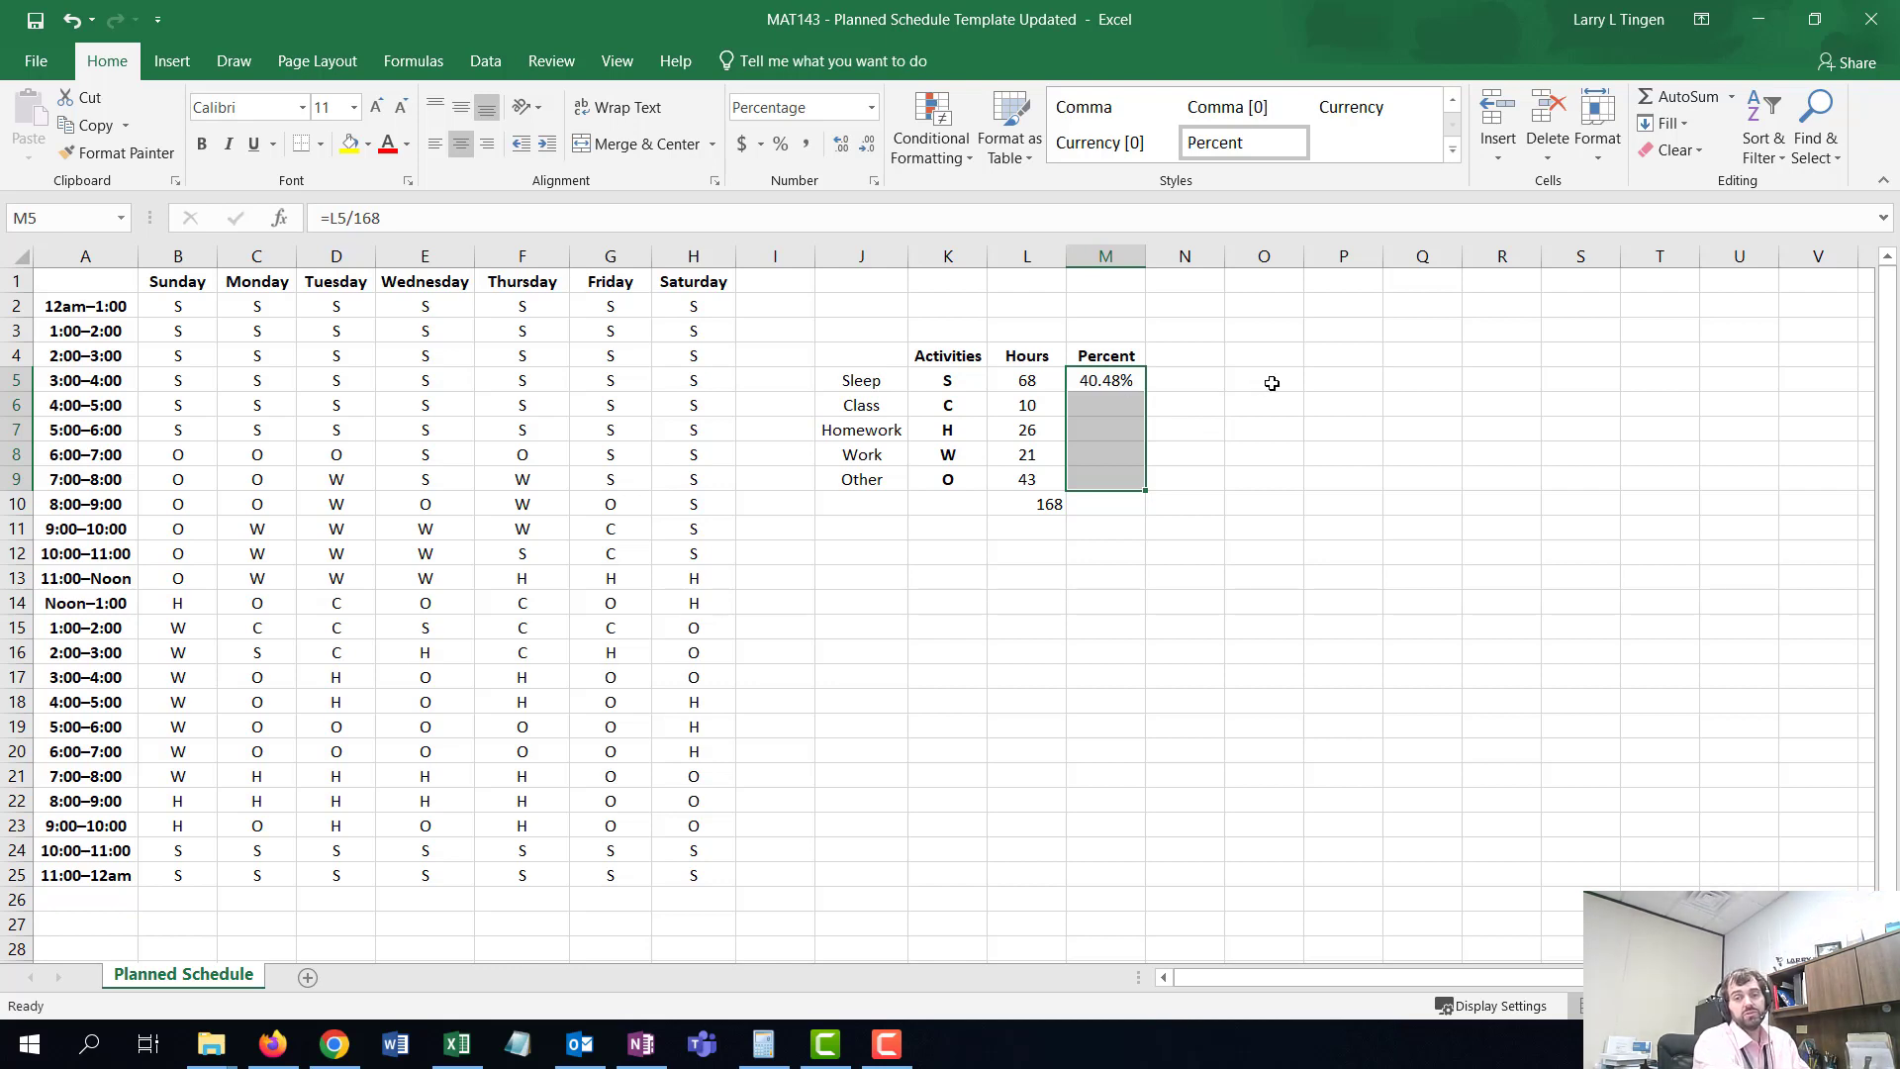
- Switch the Percent cells M5:M9 to General number format, then reapply Percent style to them
click(870, 107)
click(820, 138)
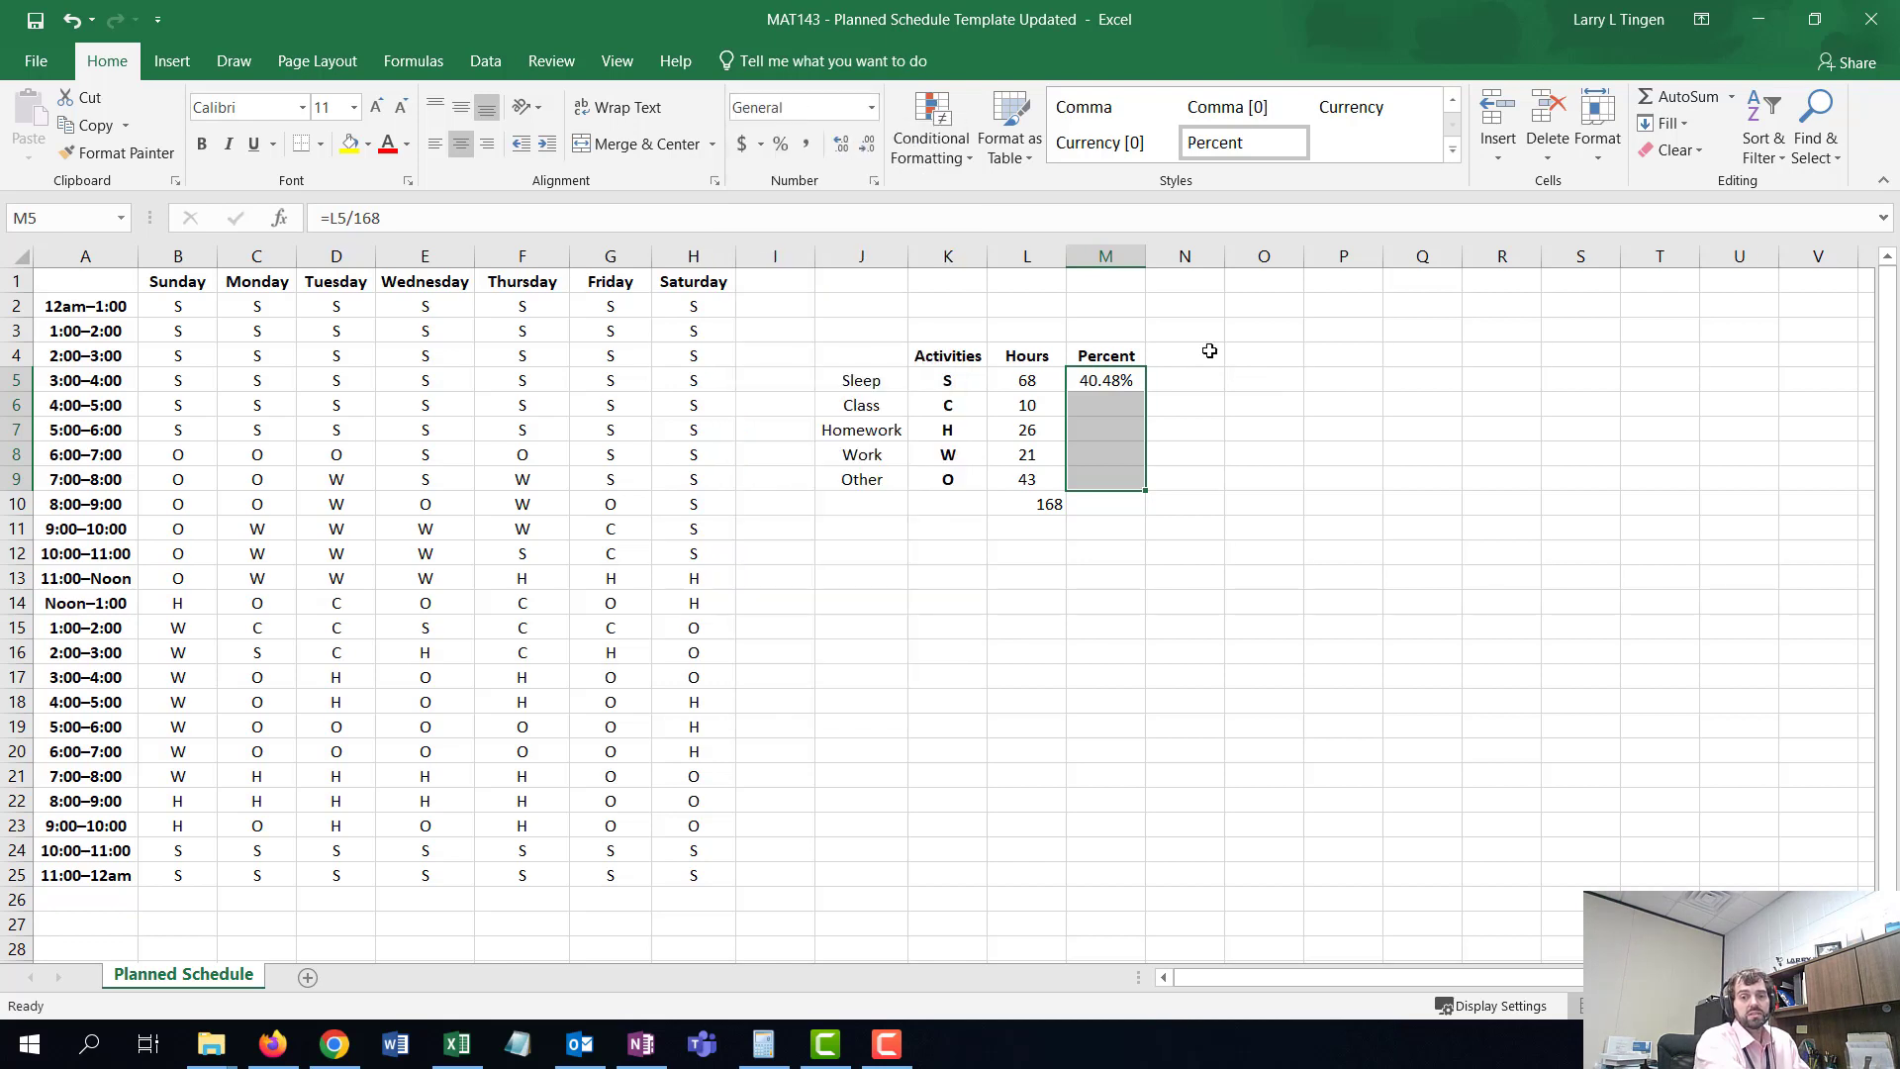
click(1126, 380)
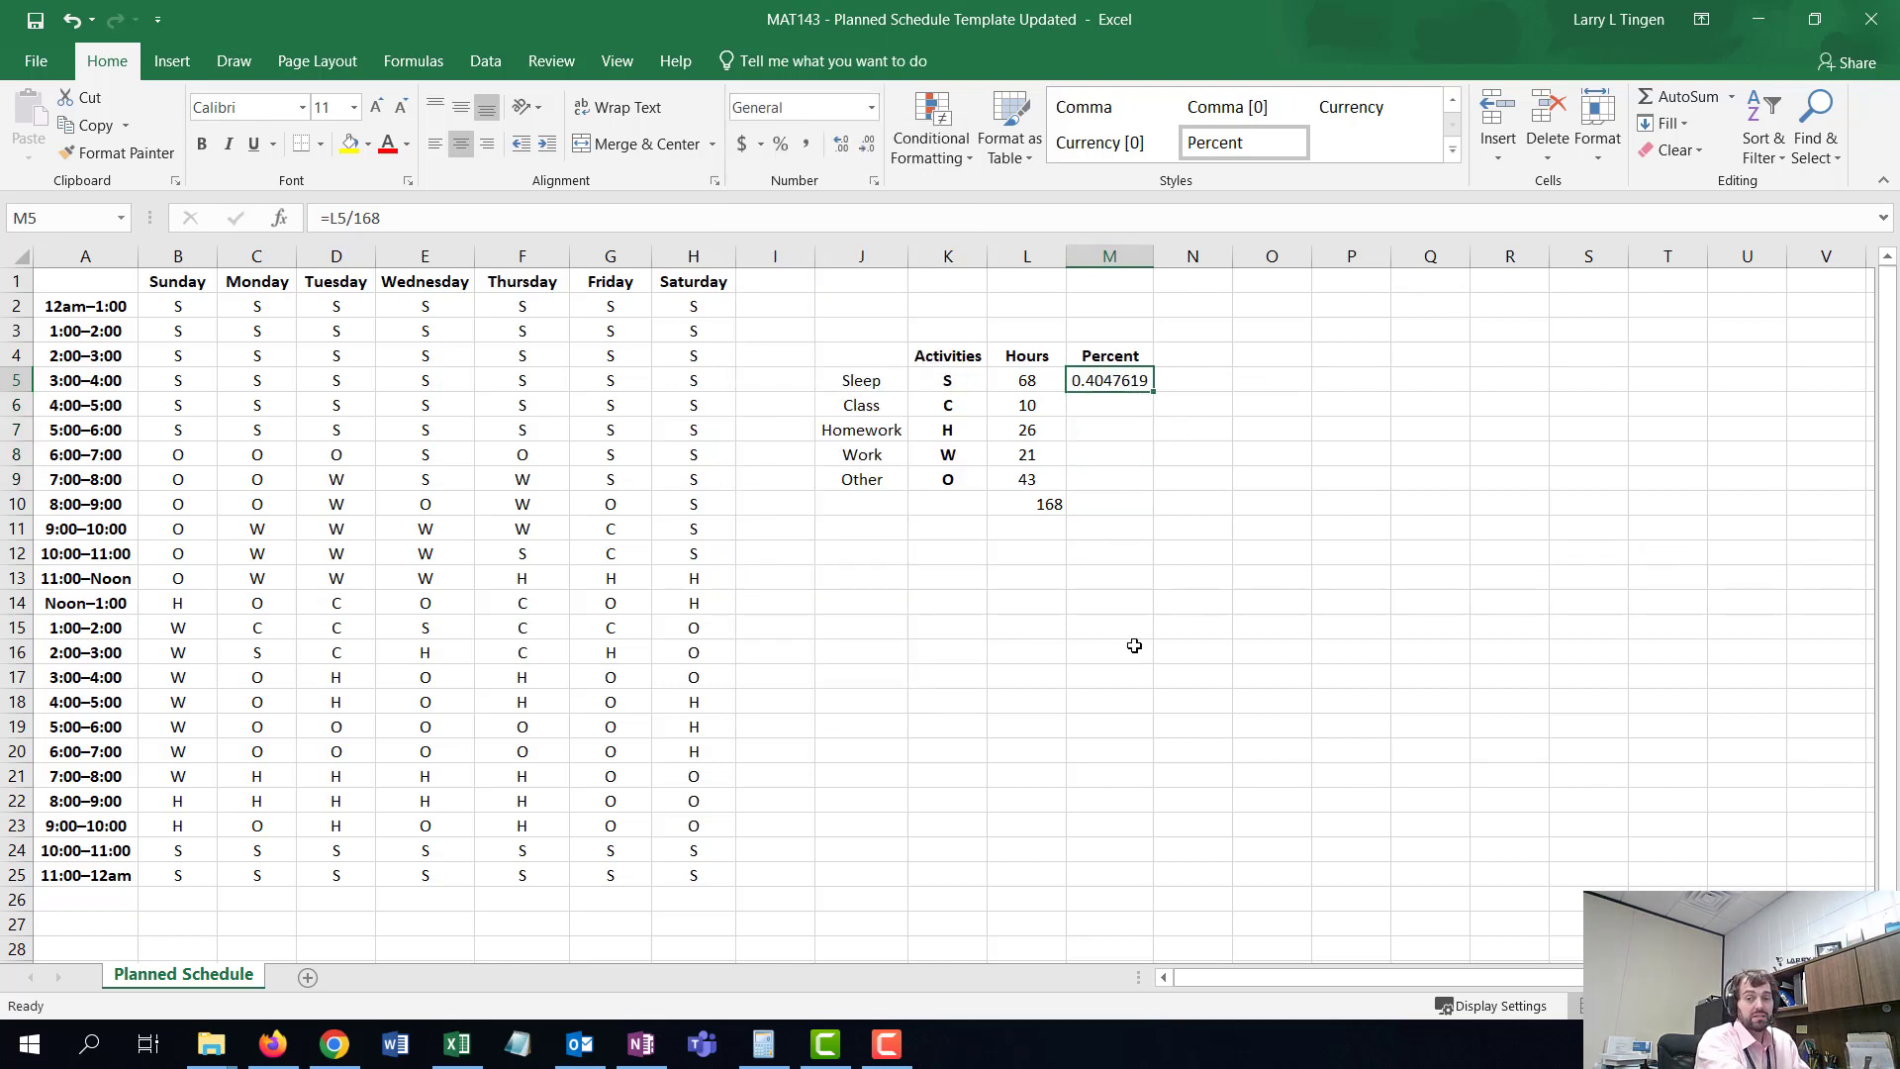
click(1101, 461)
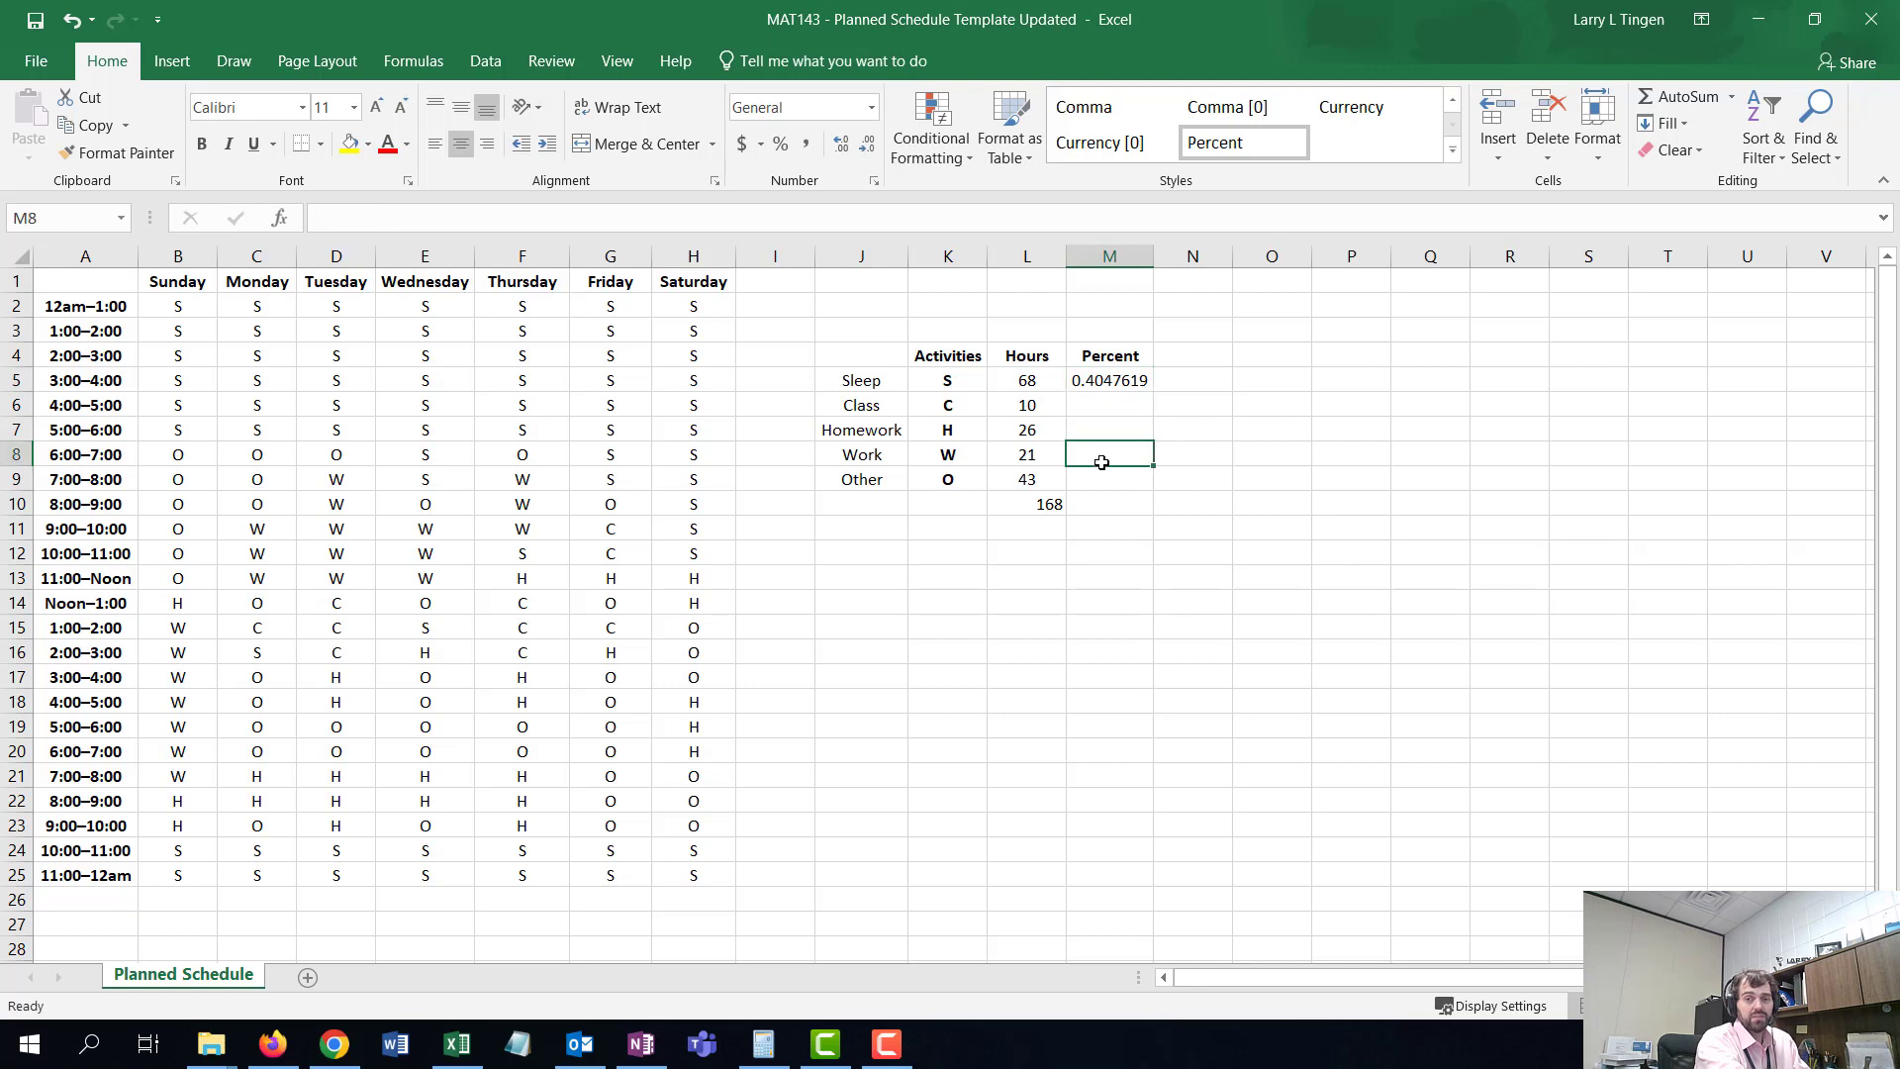
click(1113, 378)
drag(1113, 471, 1113, 471)
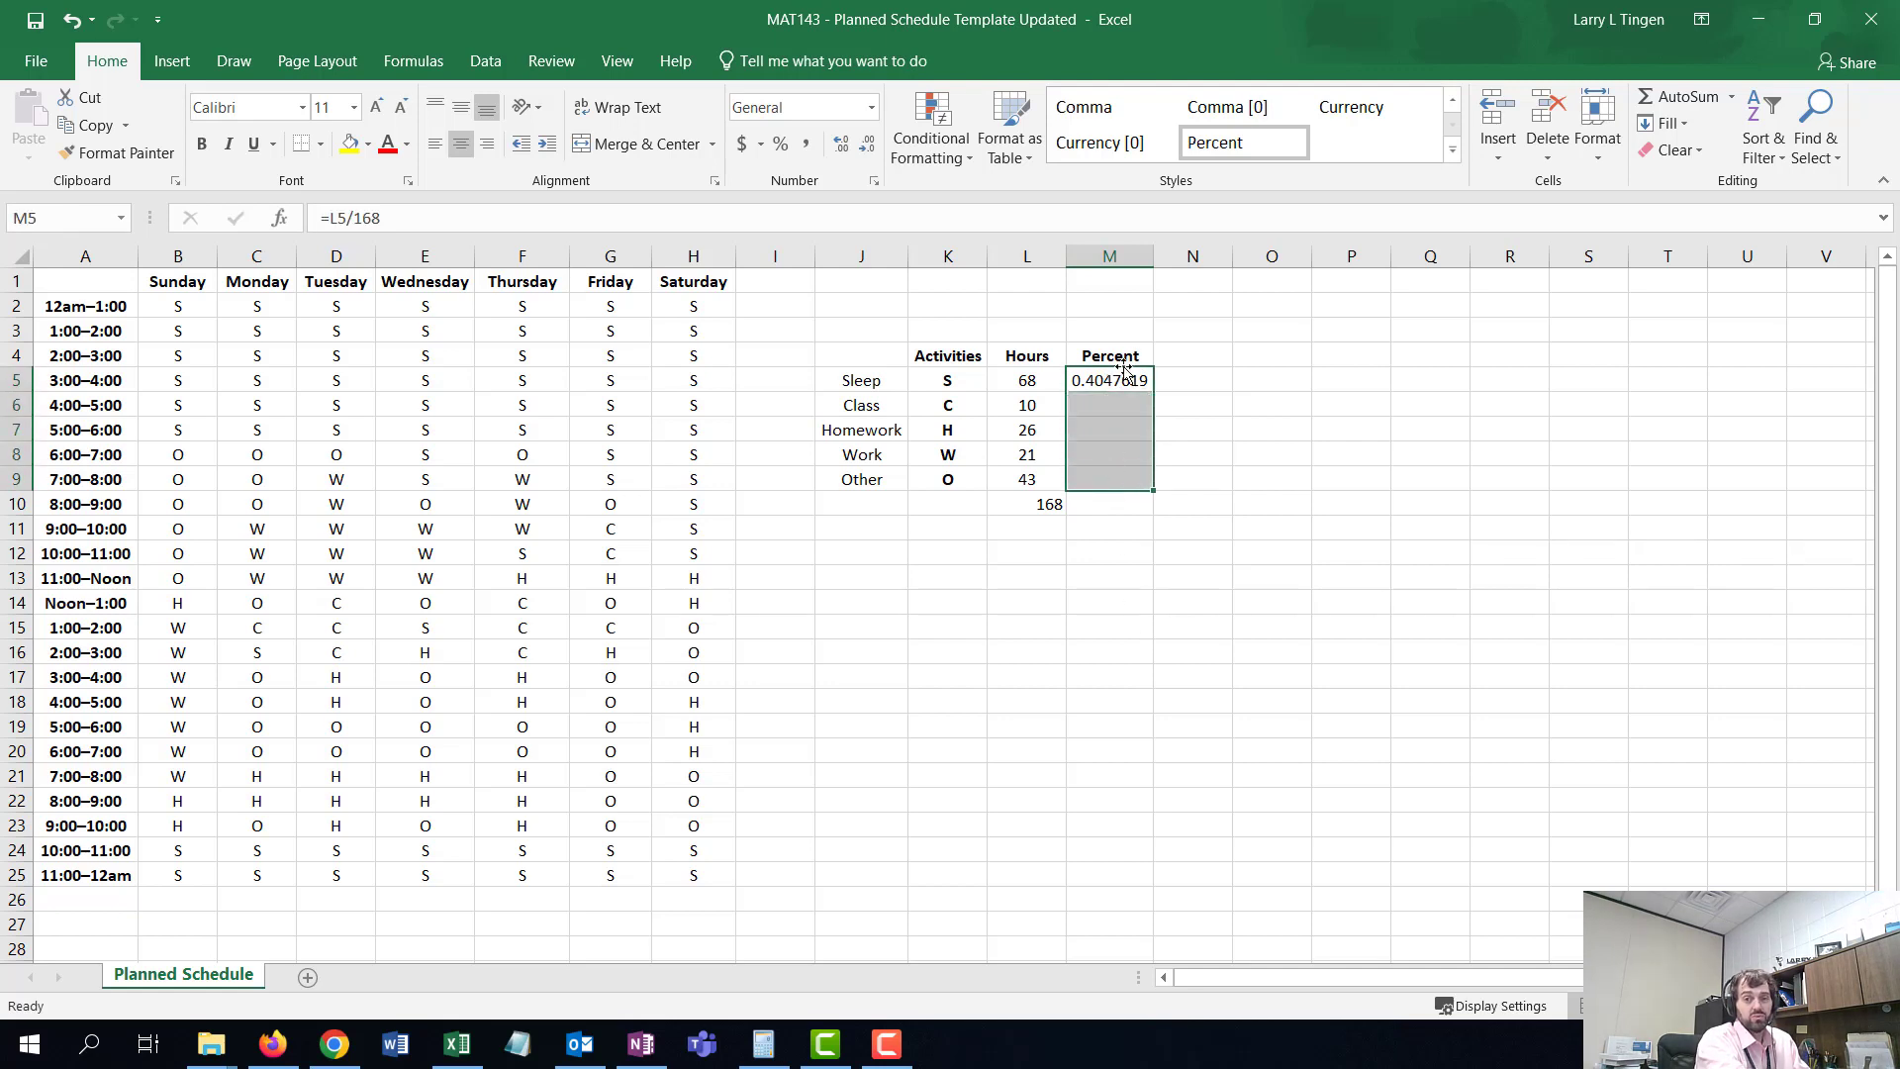
click(784, 154)
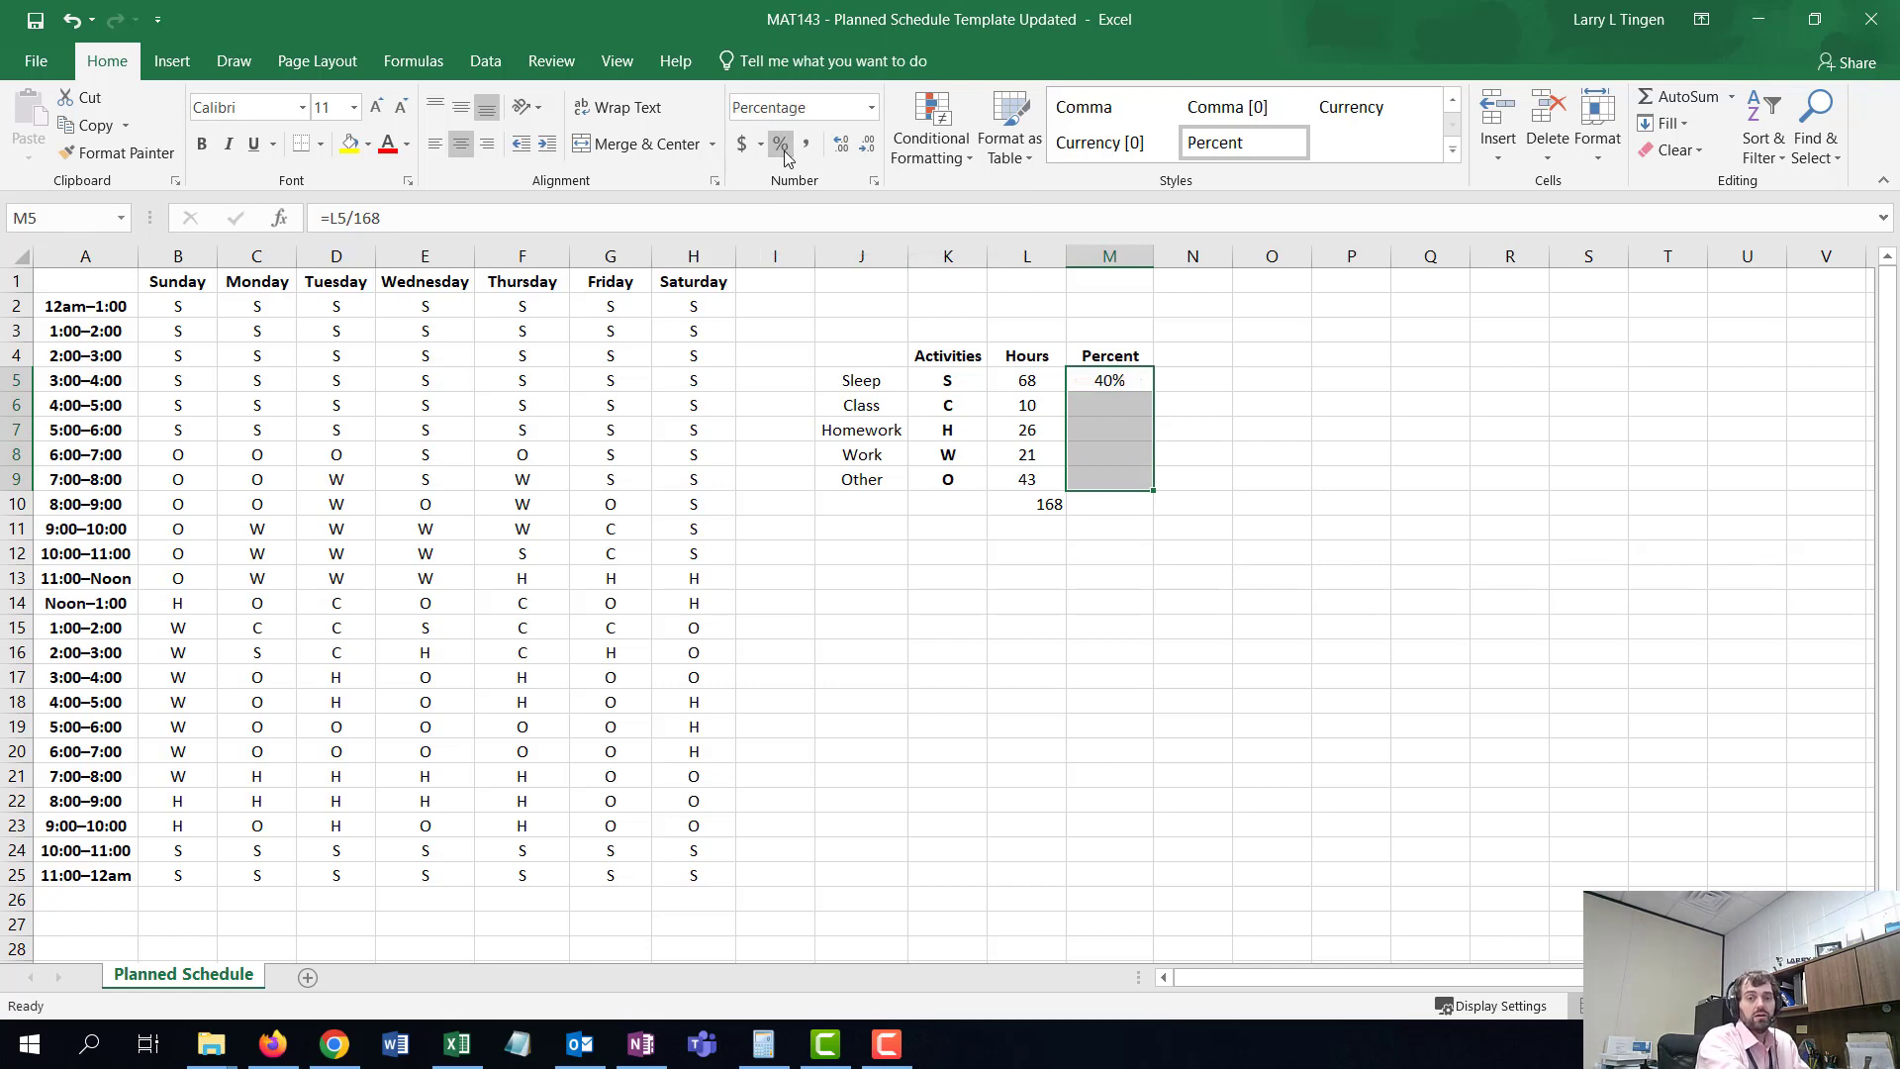
- Give the Sleep percent cell two decimal places and fill its formula down through M9
click(1098, 381)
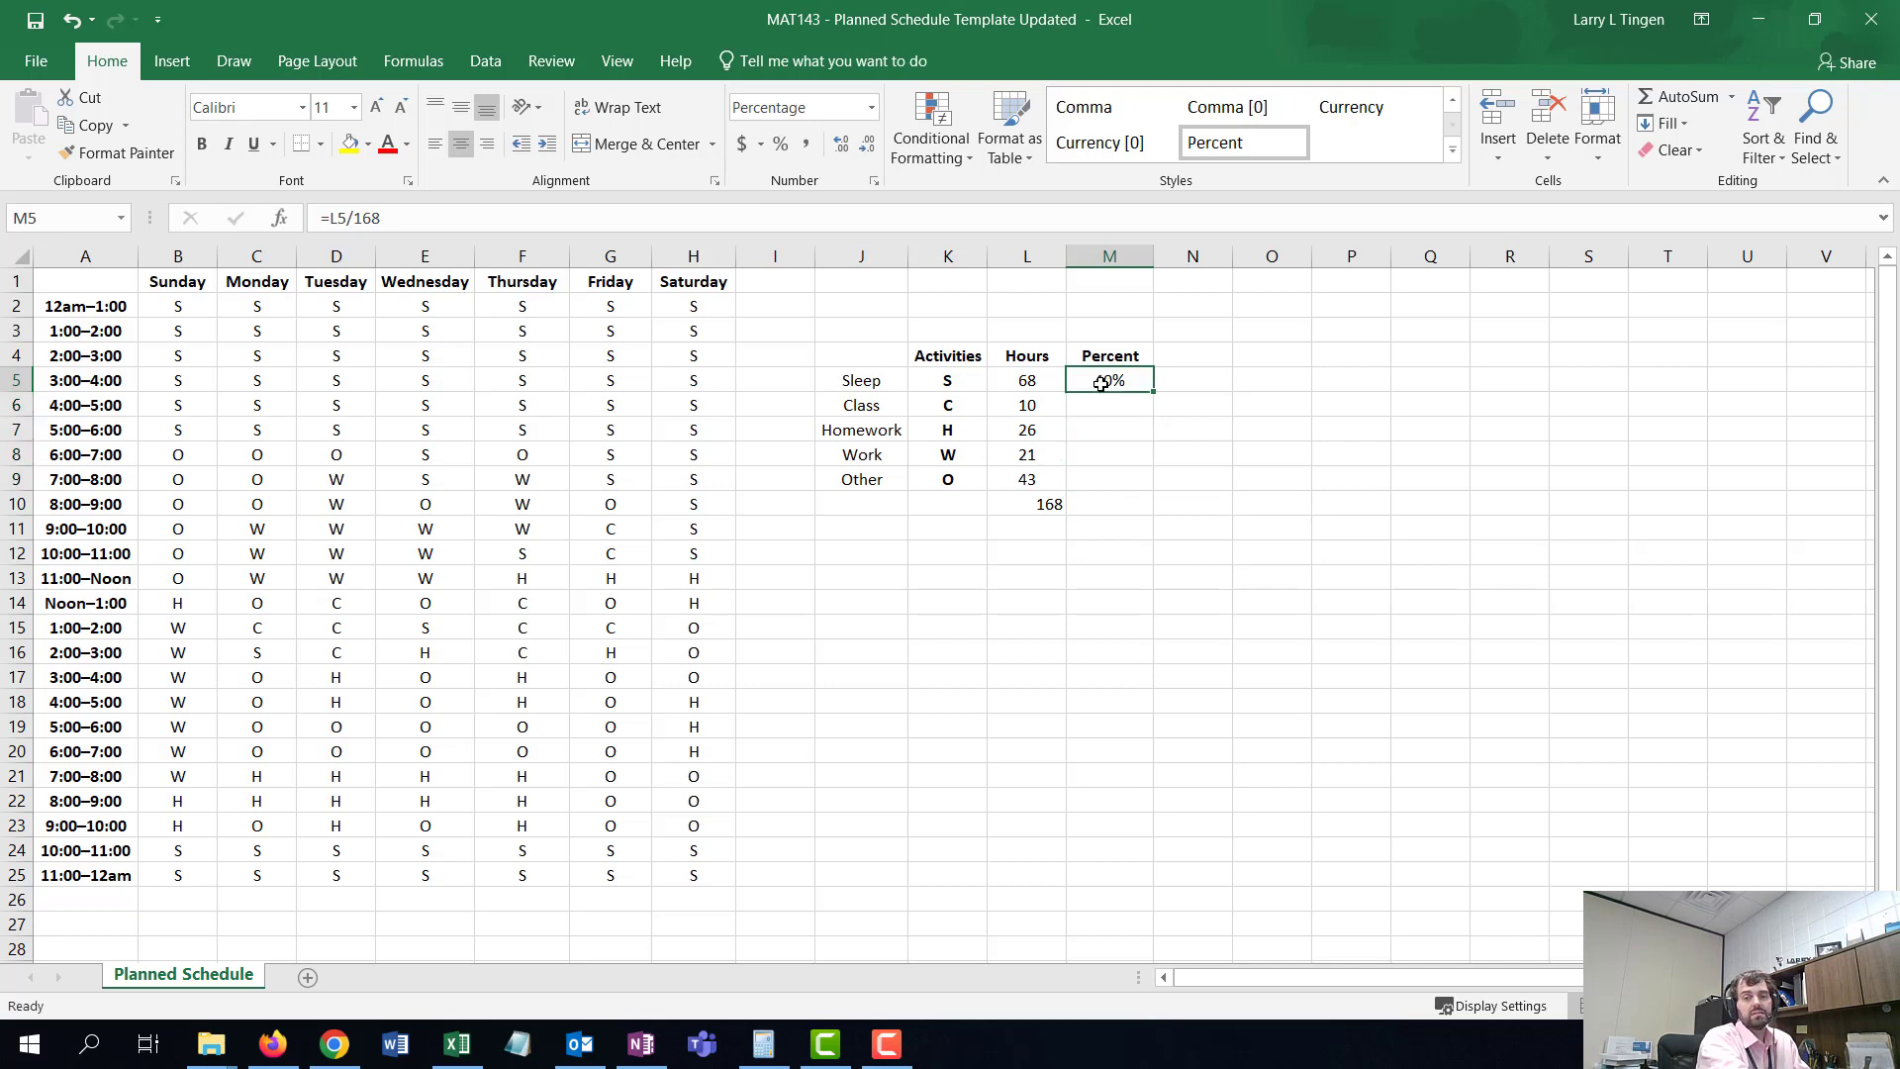
click(840, 144)
click(840, 143)
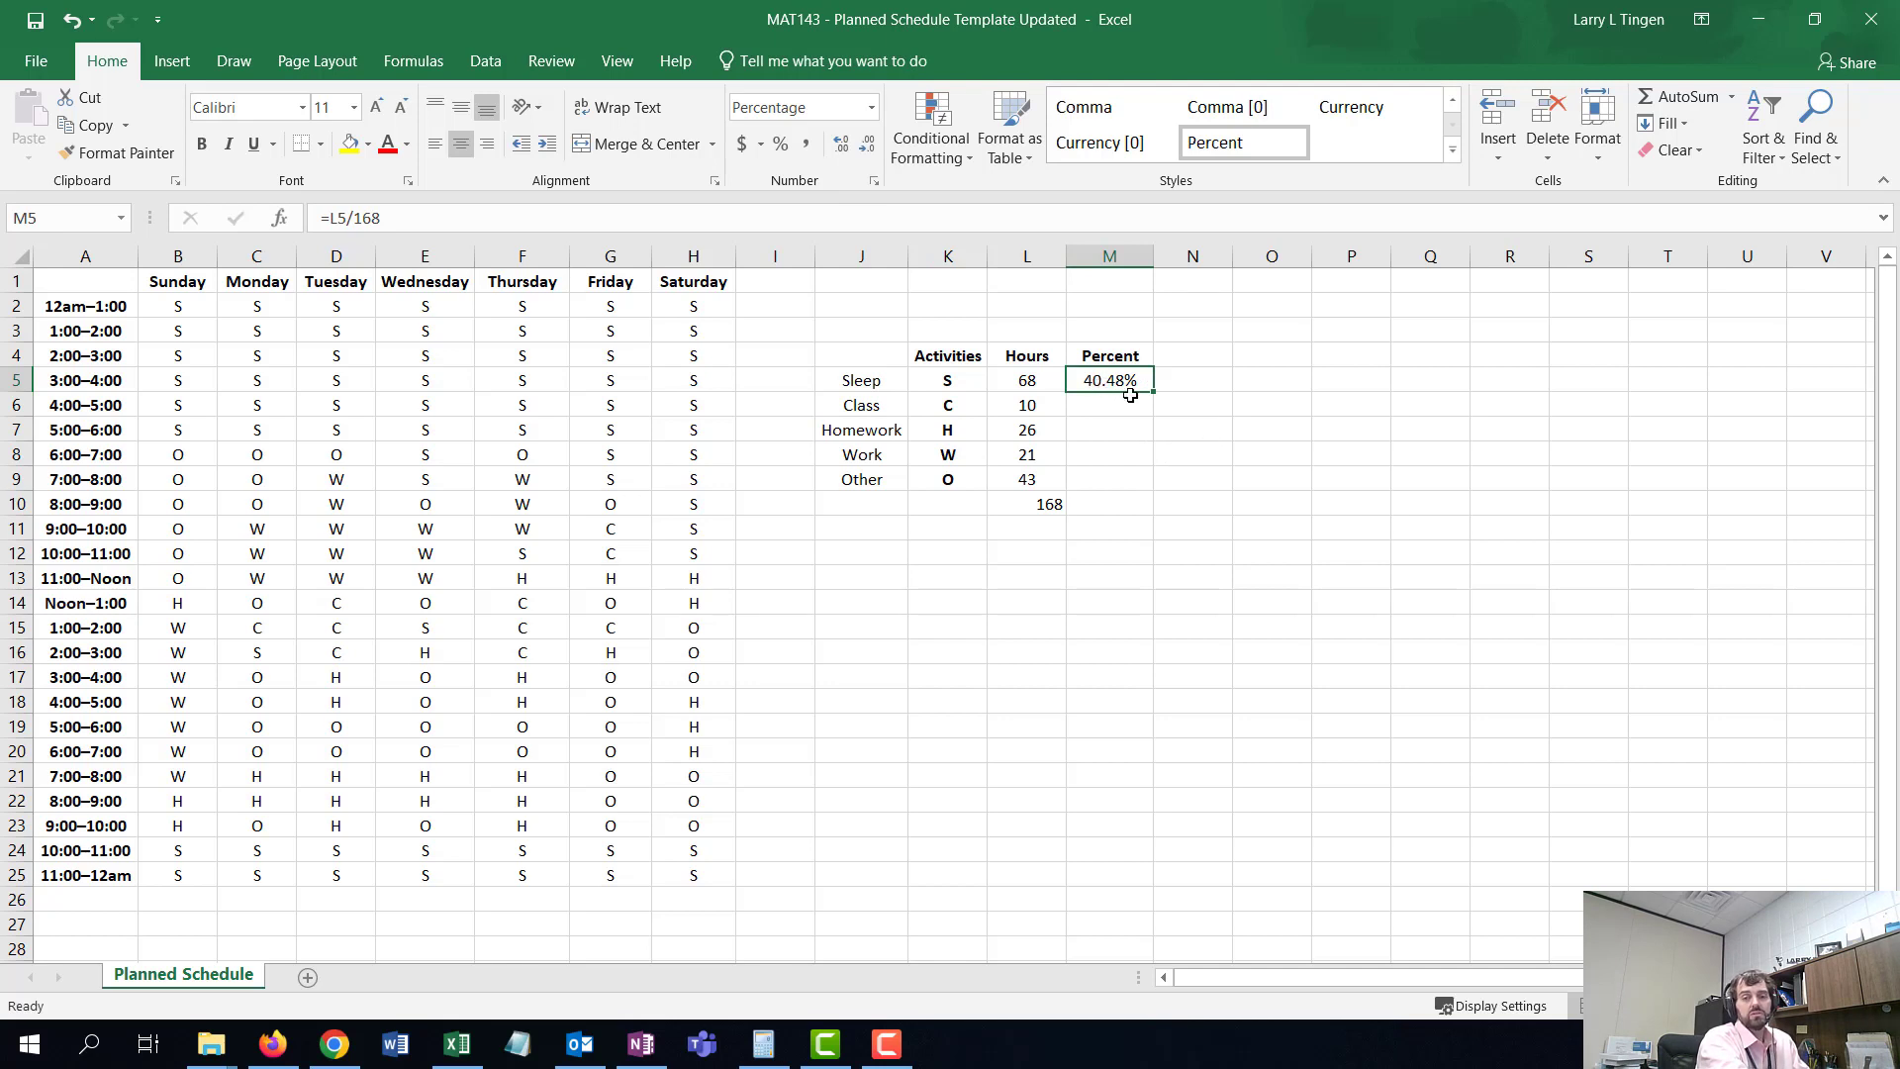
drag(1153, 395, 1153, 490)
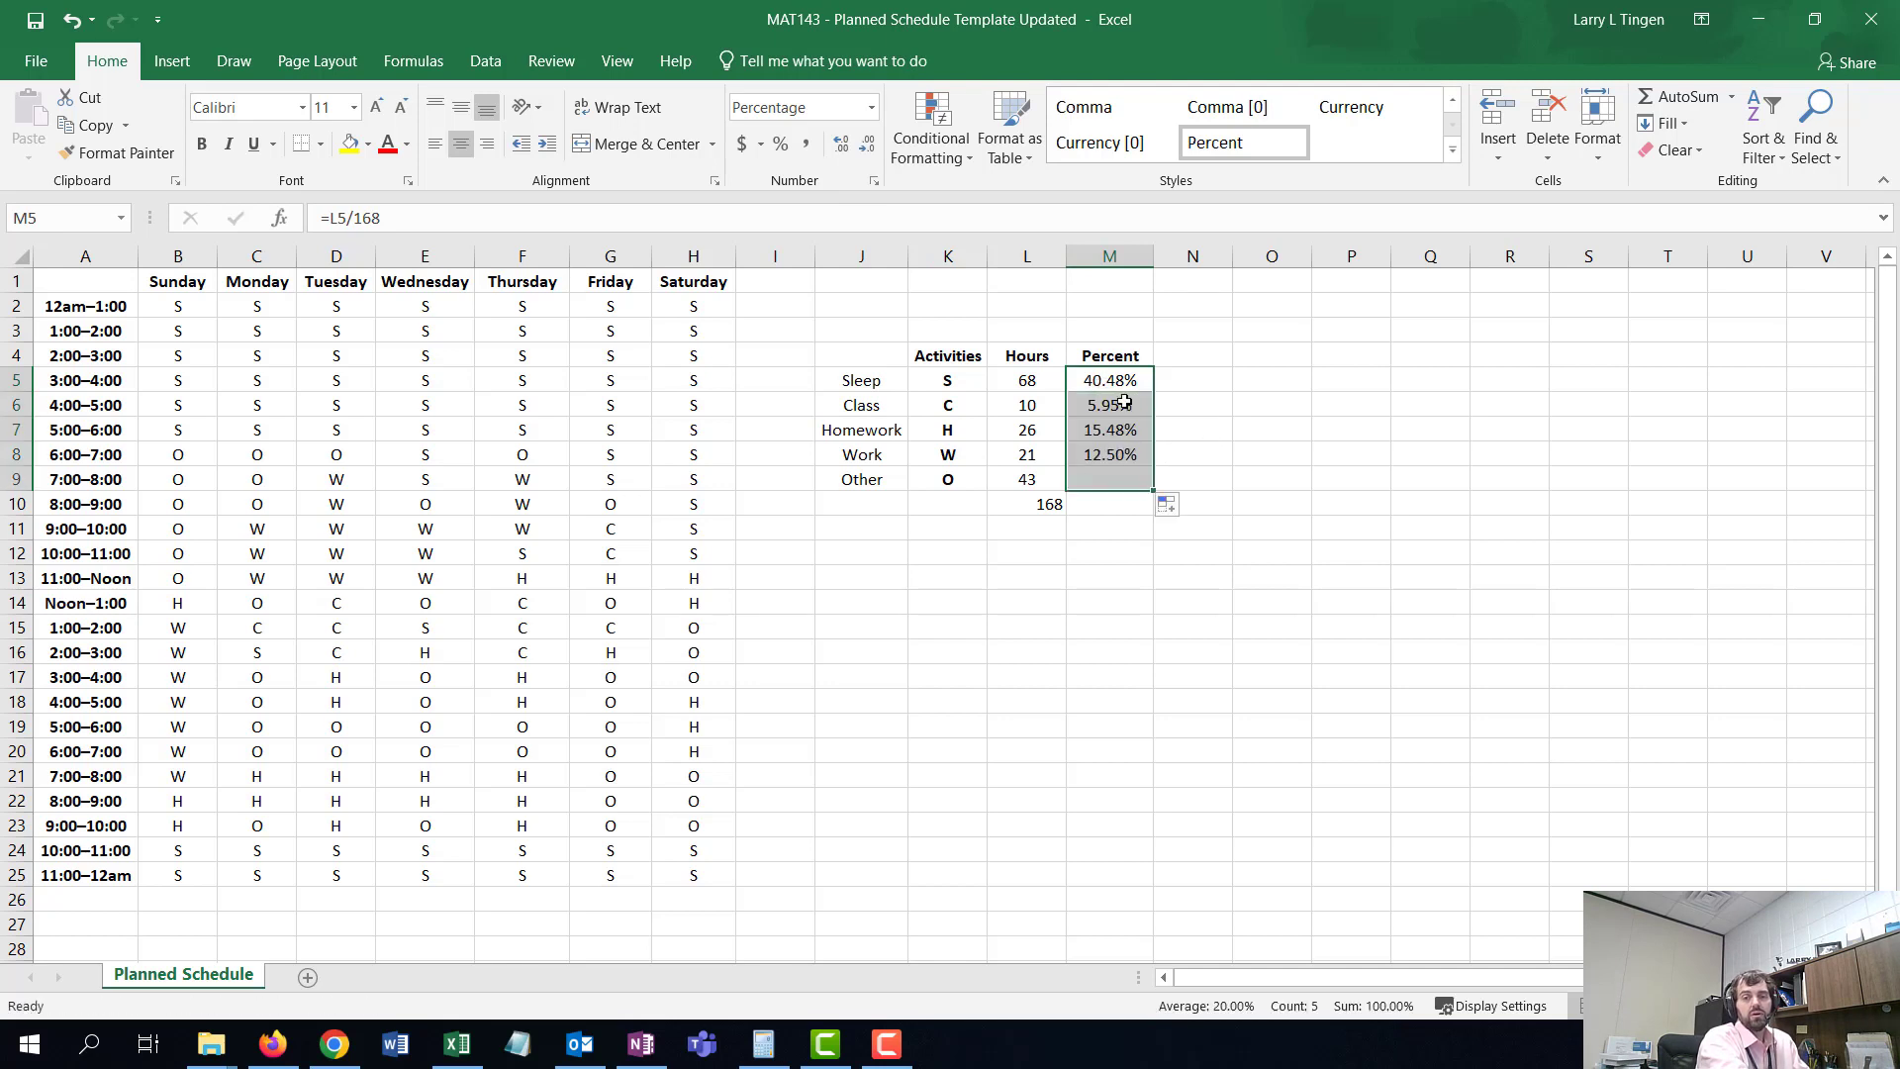
- Inspect the copied percent formulas in cells M6 through M9
click(1099, 405)
double_click(1088, 405)
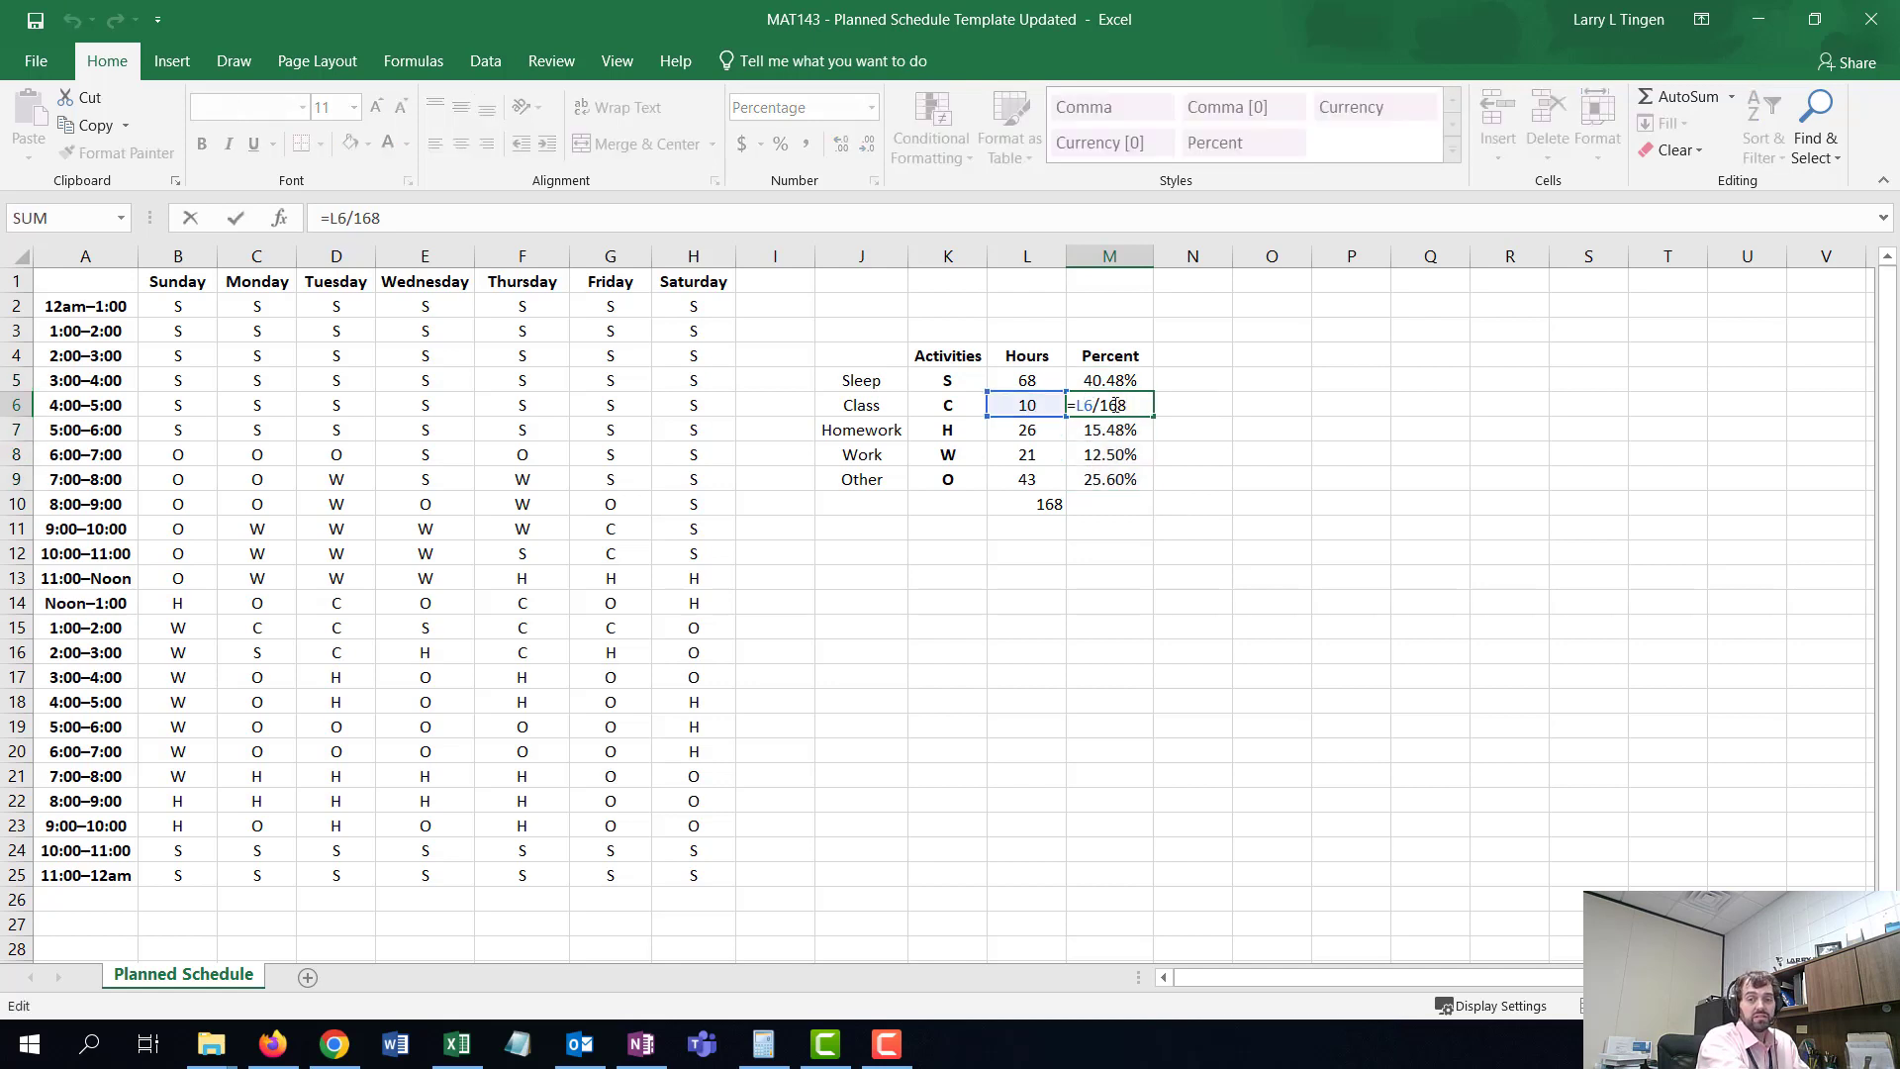
key(Return)
key(Up)
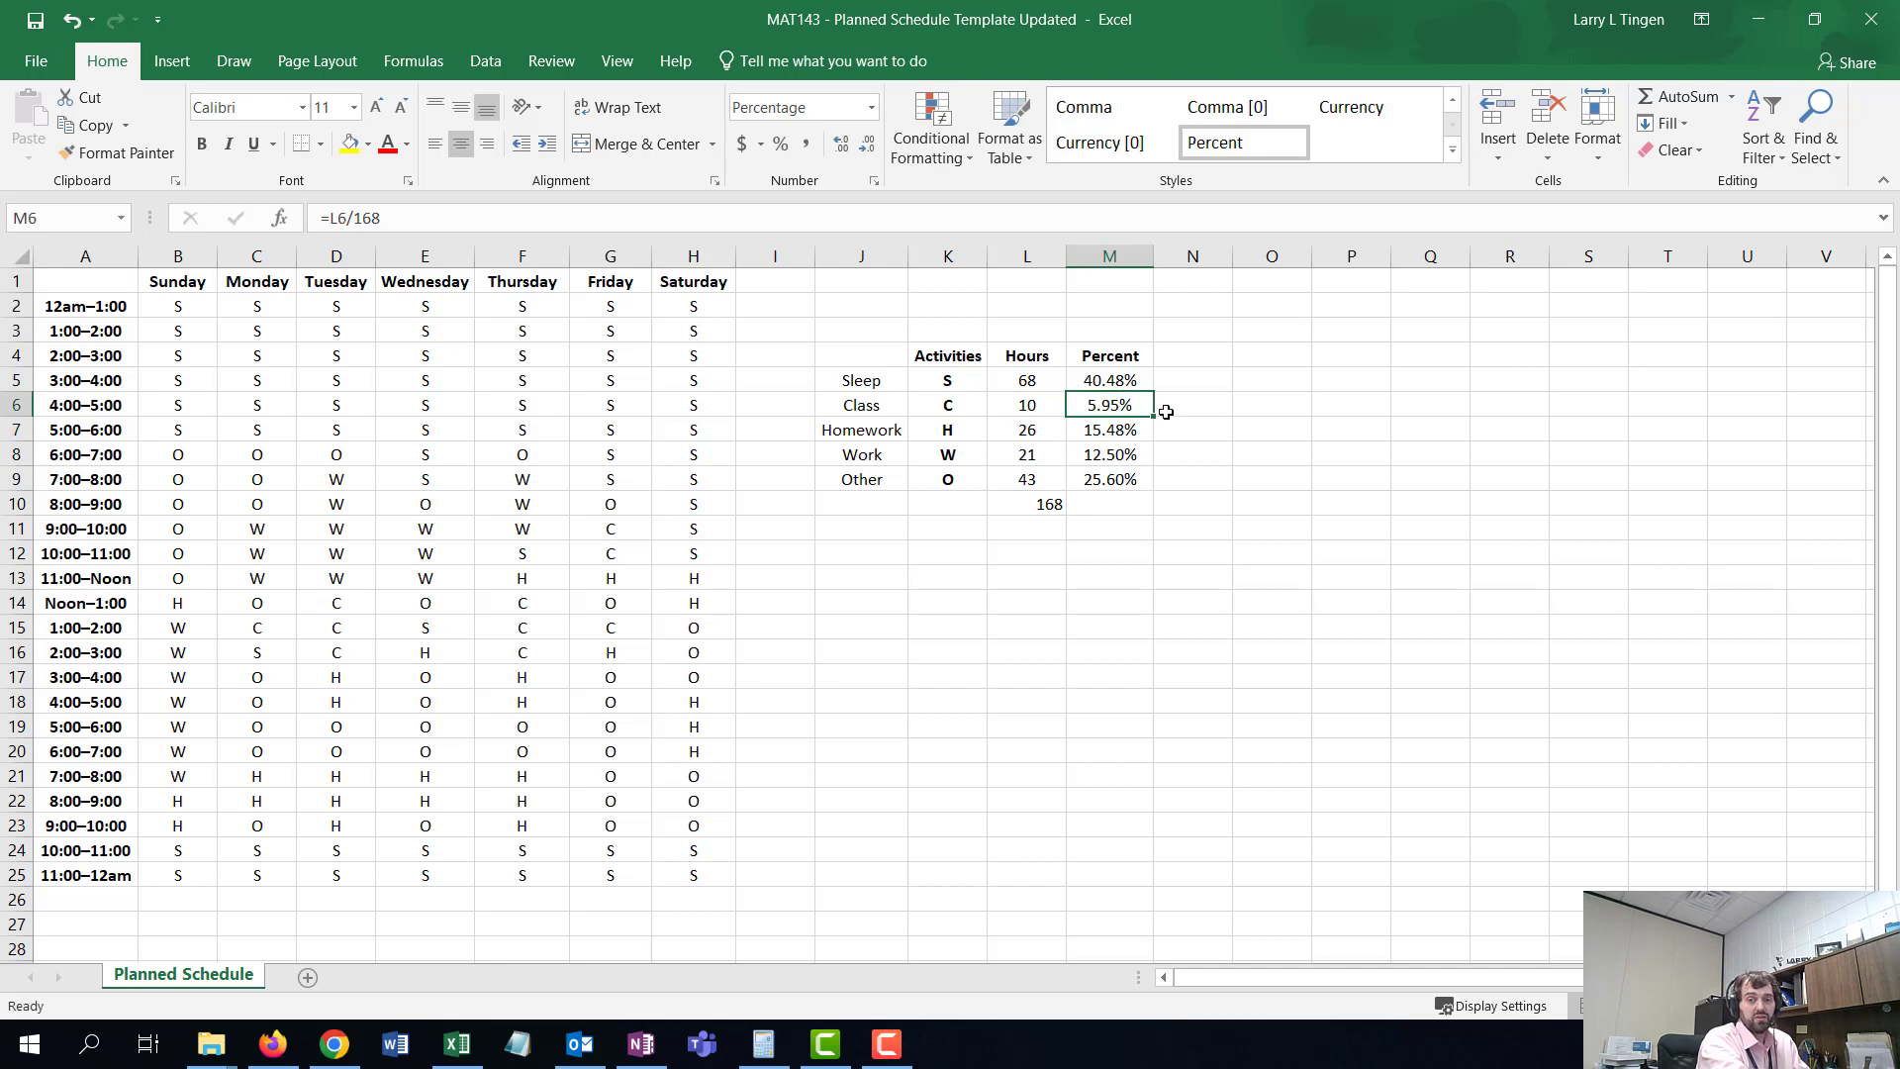
click(1114, 429)
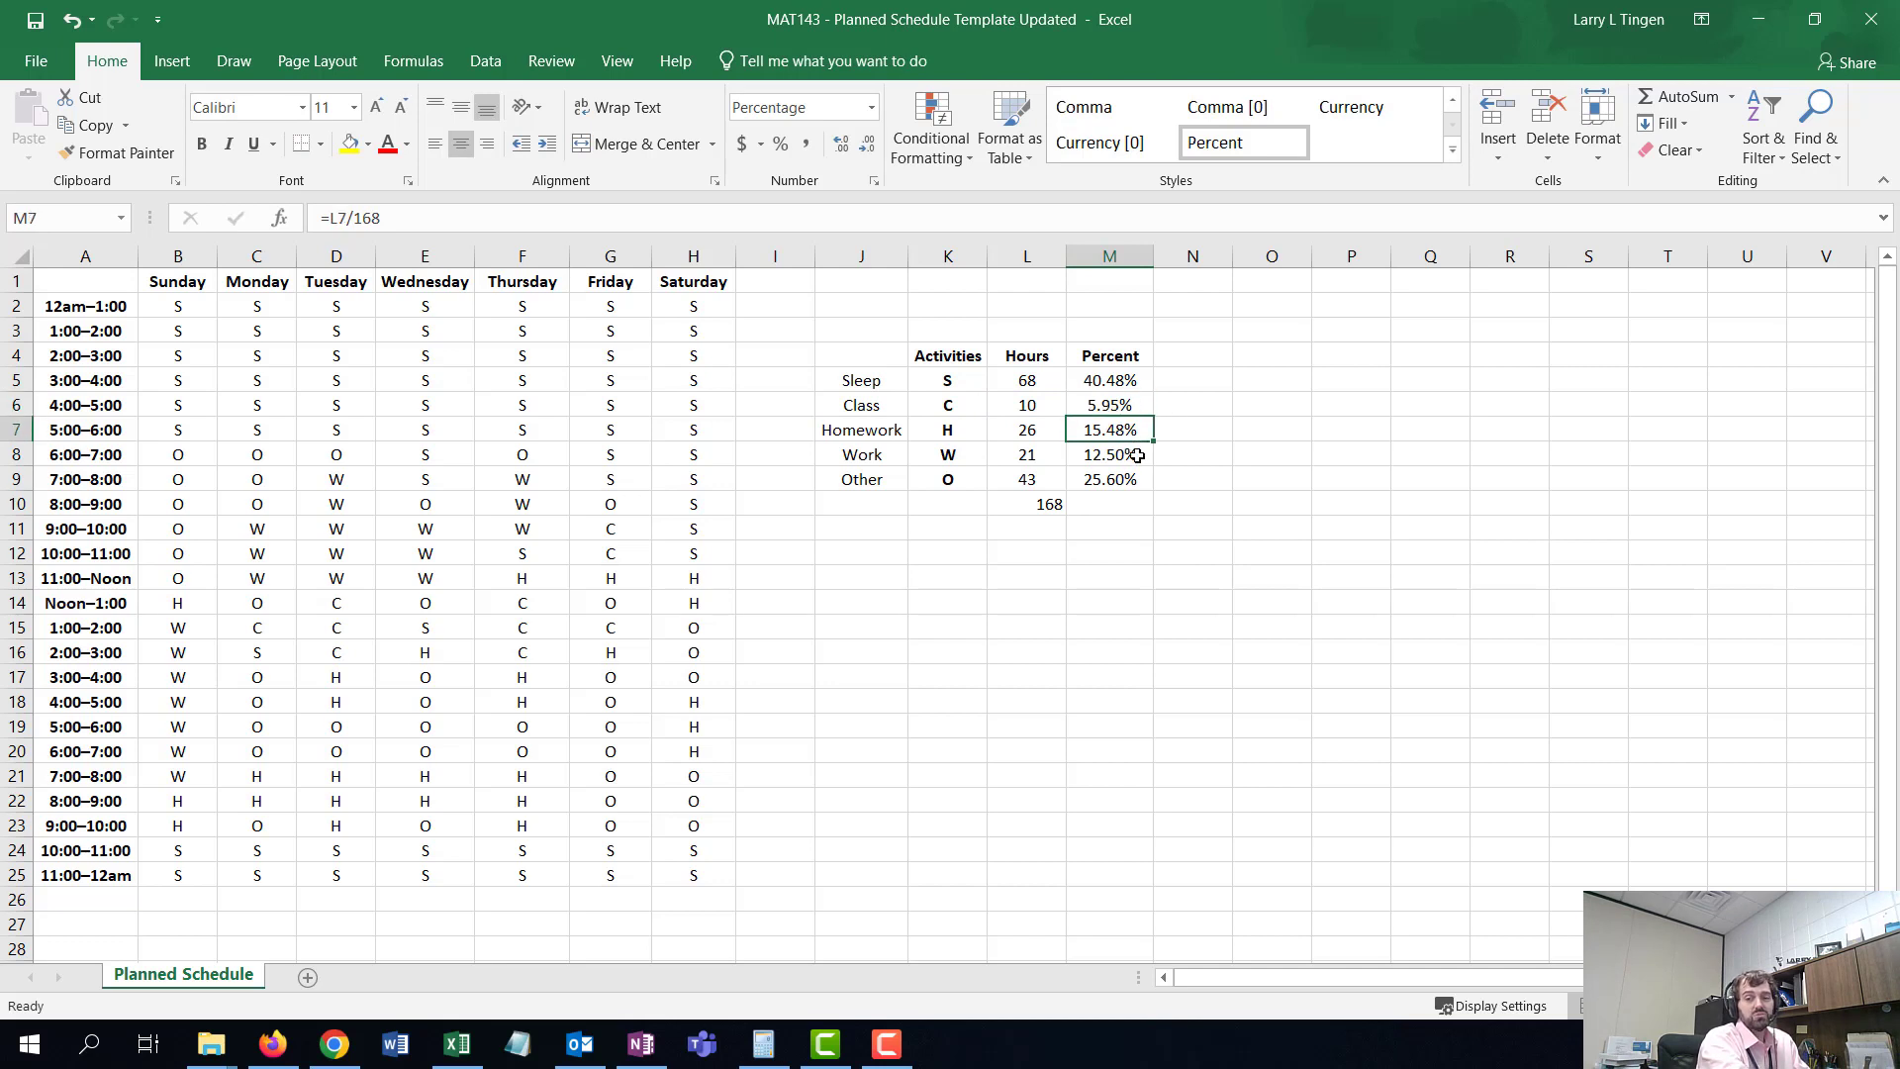
click(1127, 457)
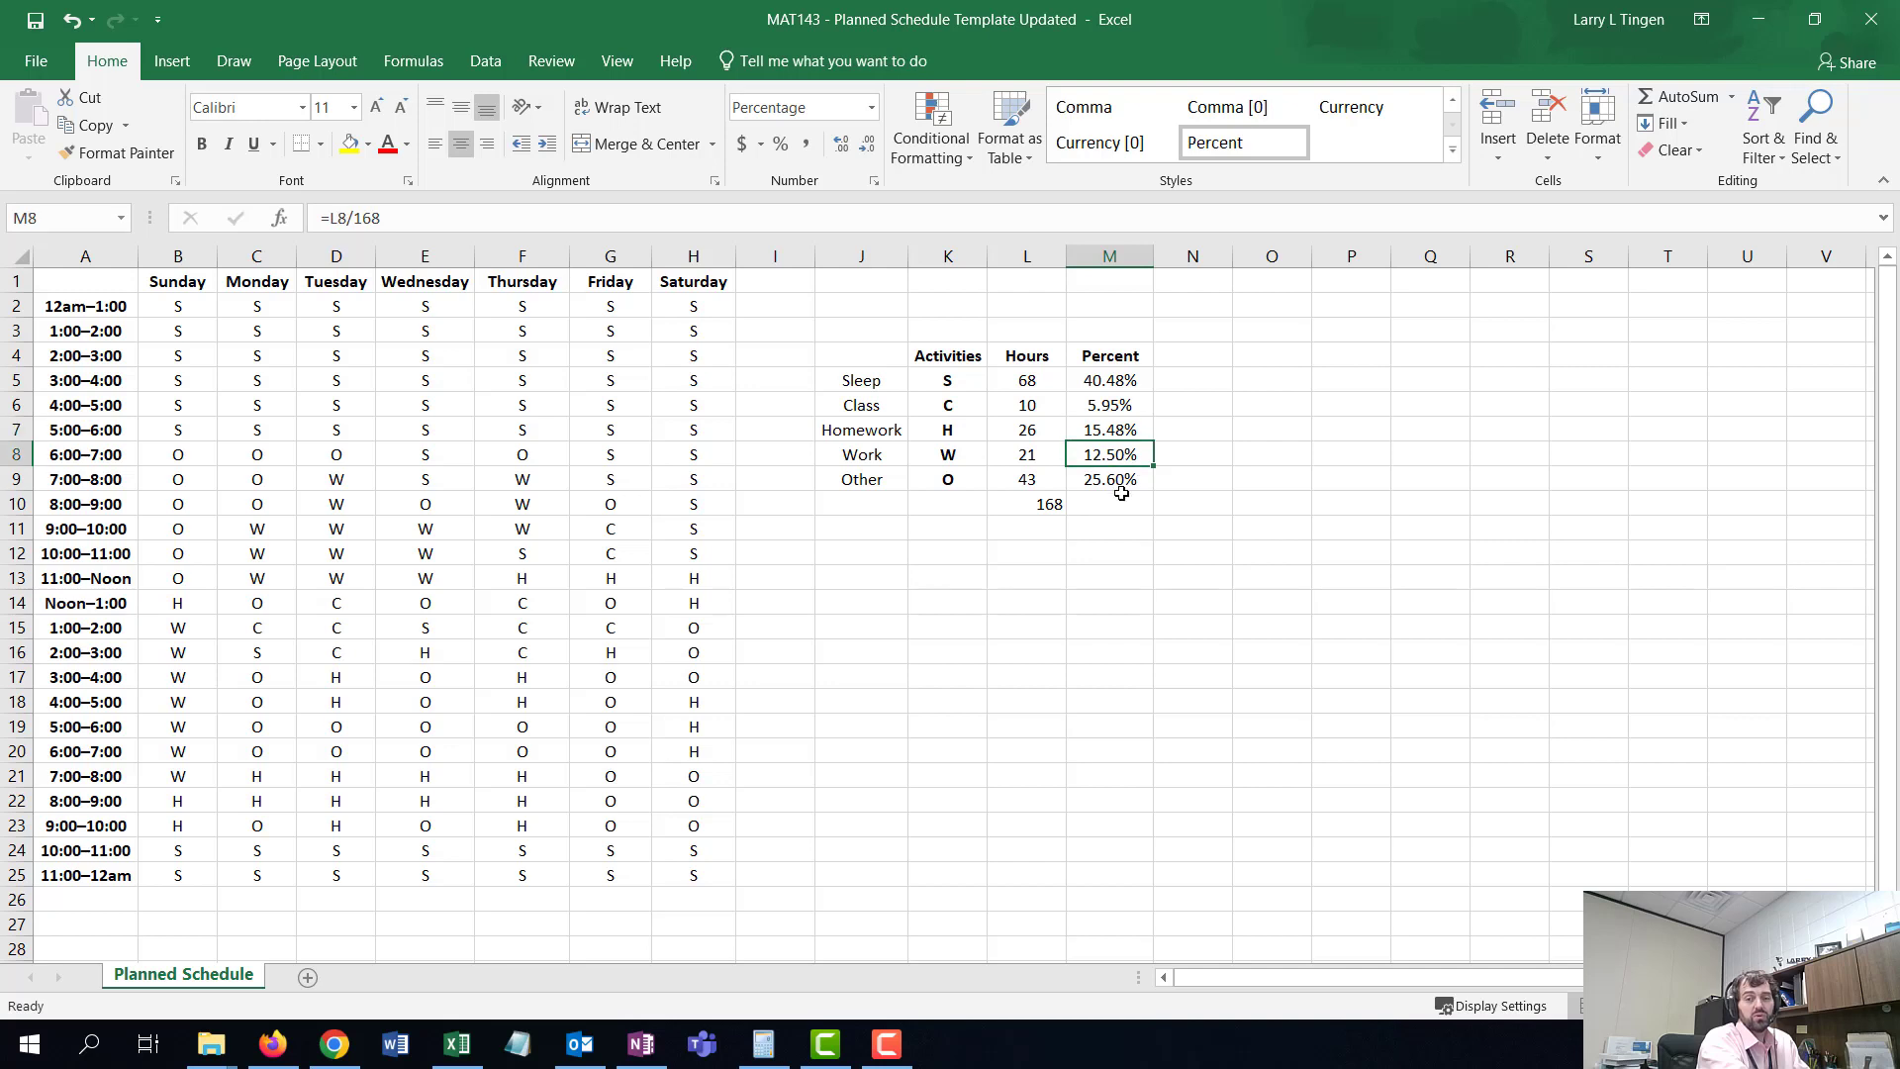
click(1110, 480)
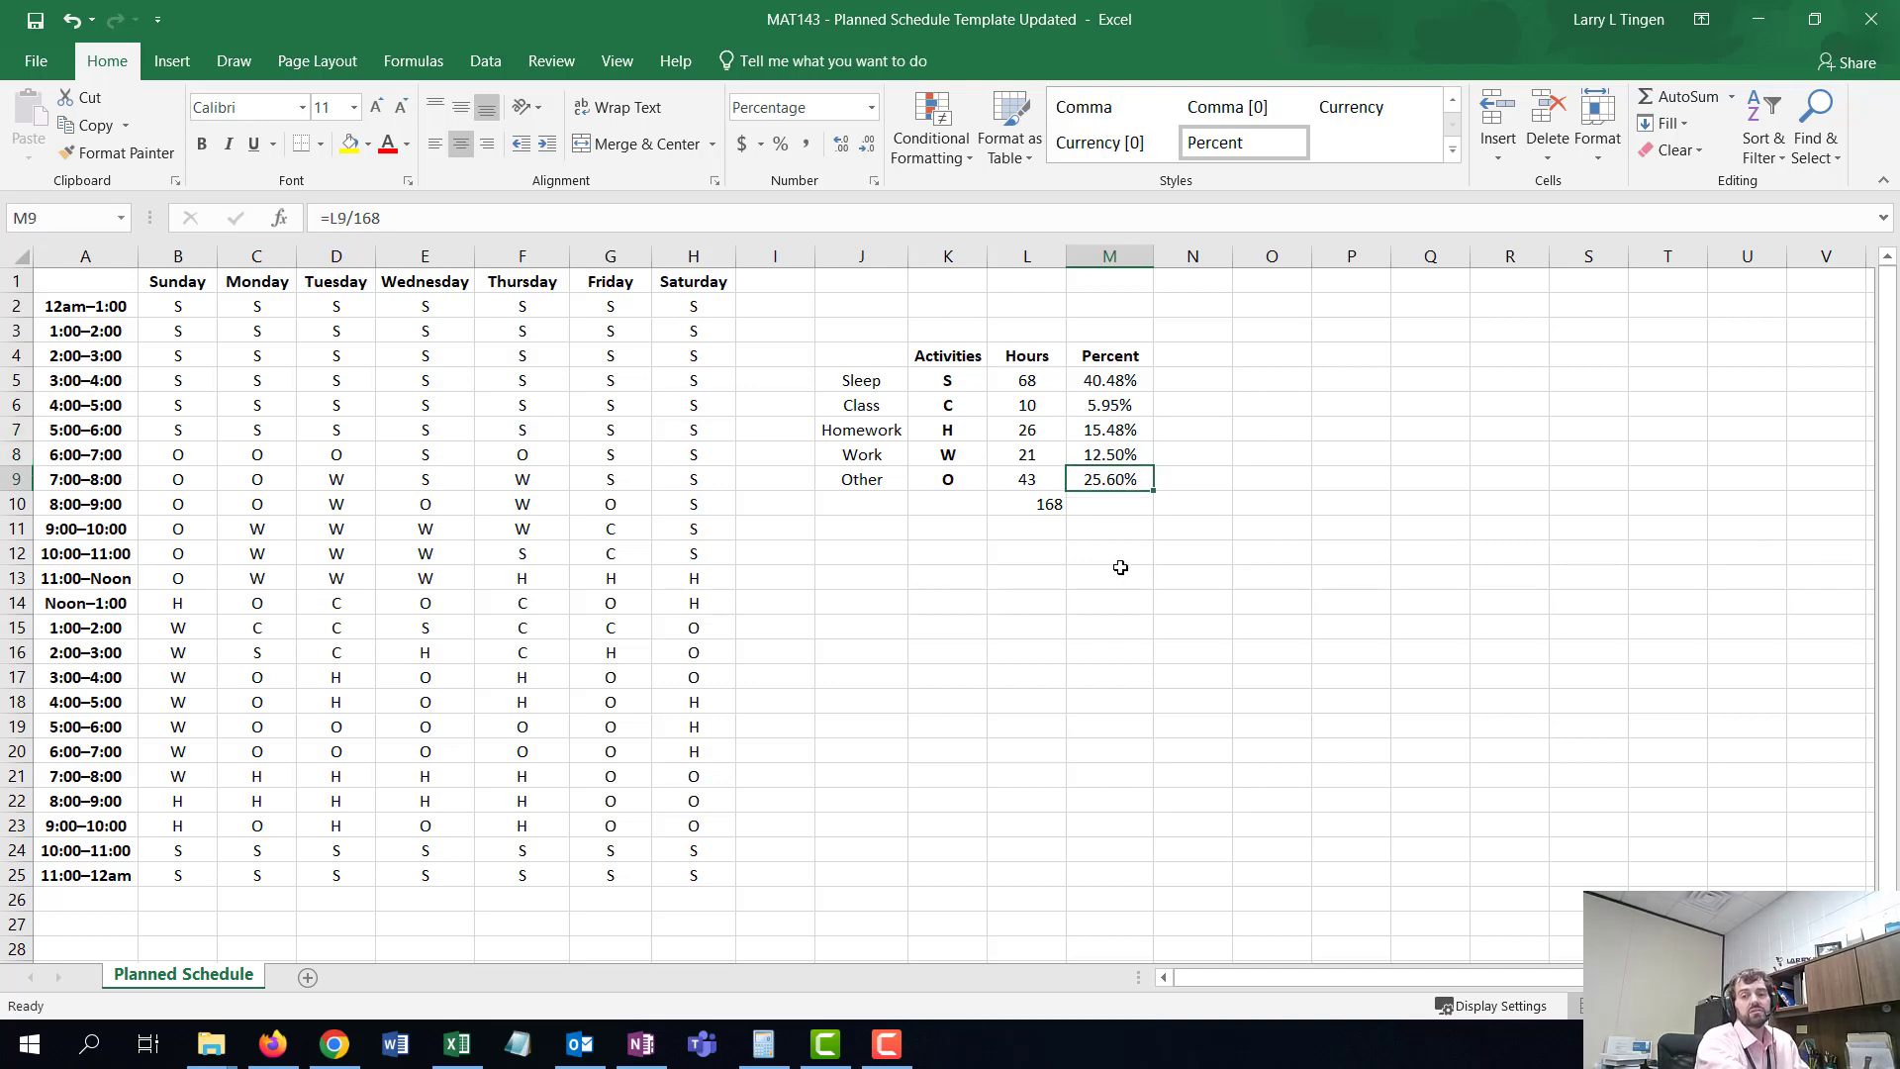
- Clear M6:M9 and refill the Sleep percent formula down to M9 with the fill handle
click(1111, 383)
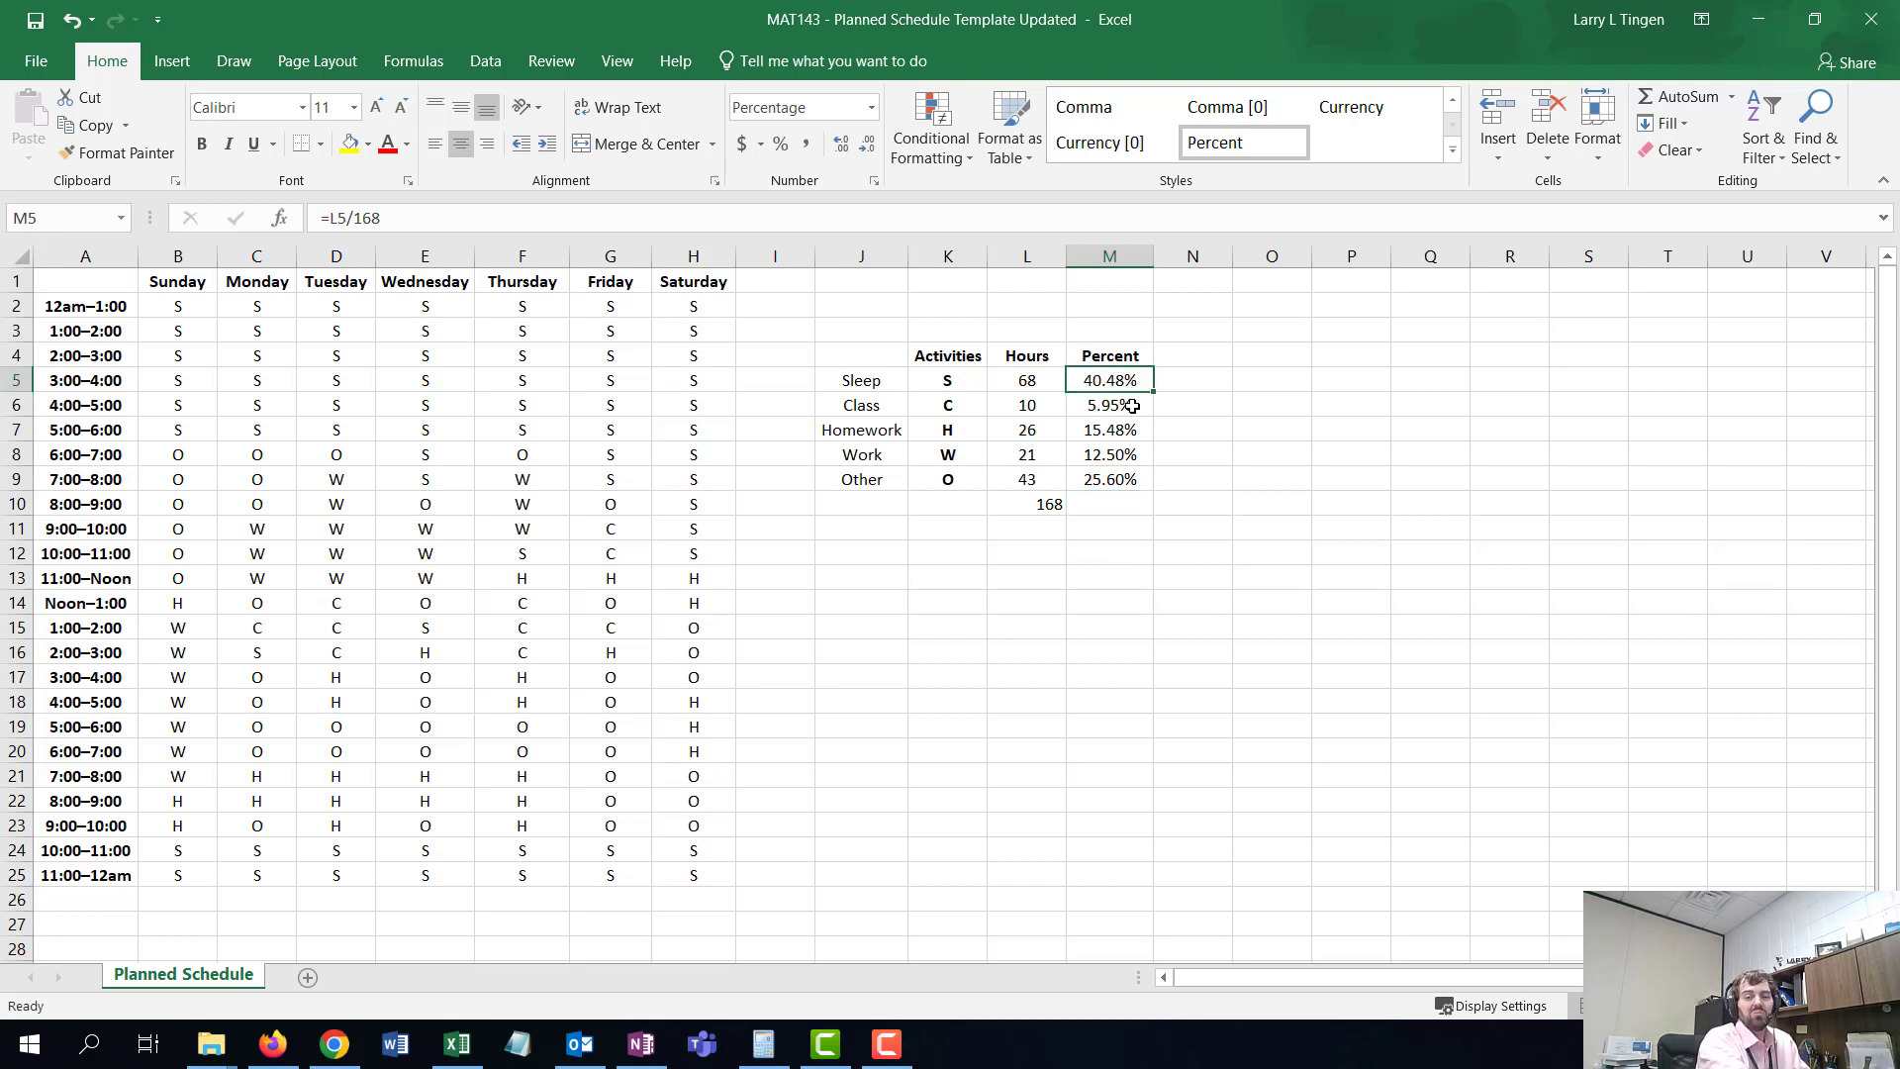
drag(1132, 406, 1132, 467)
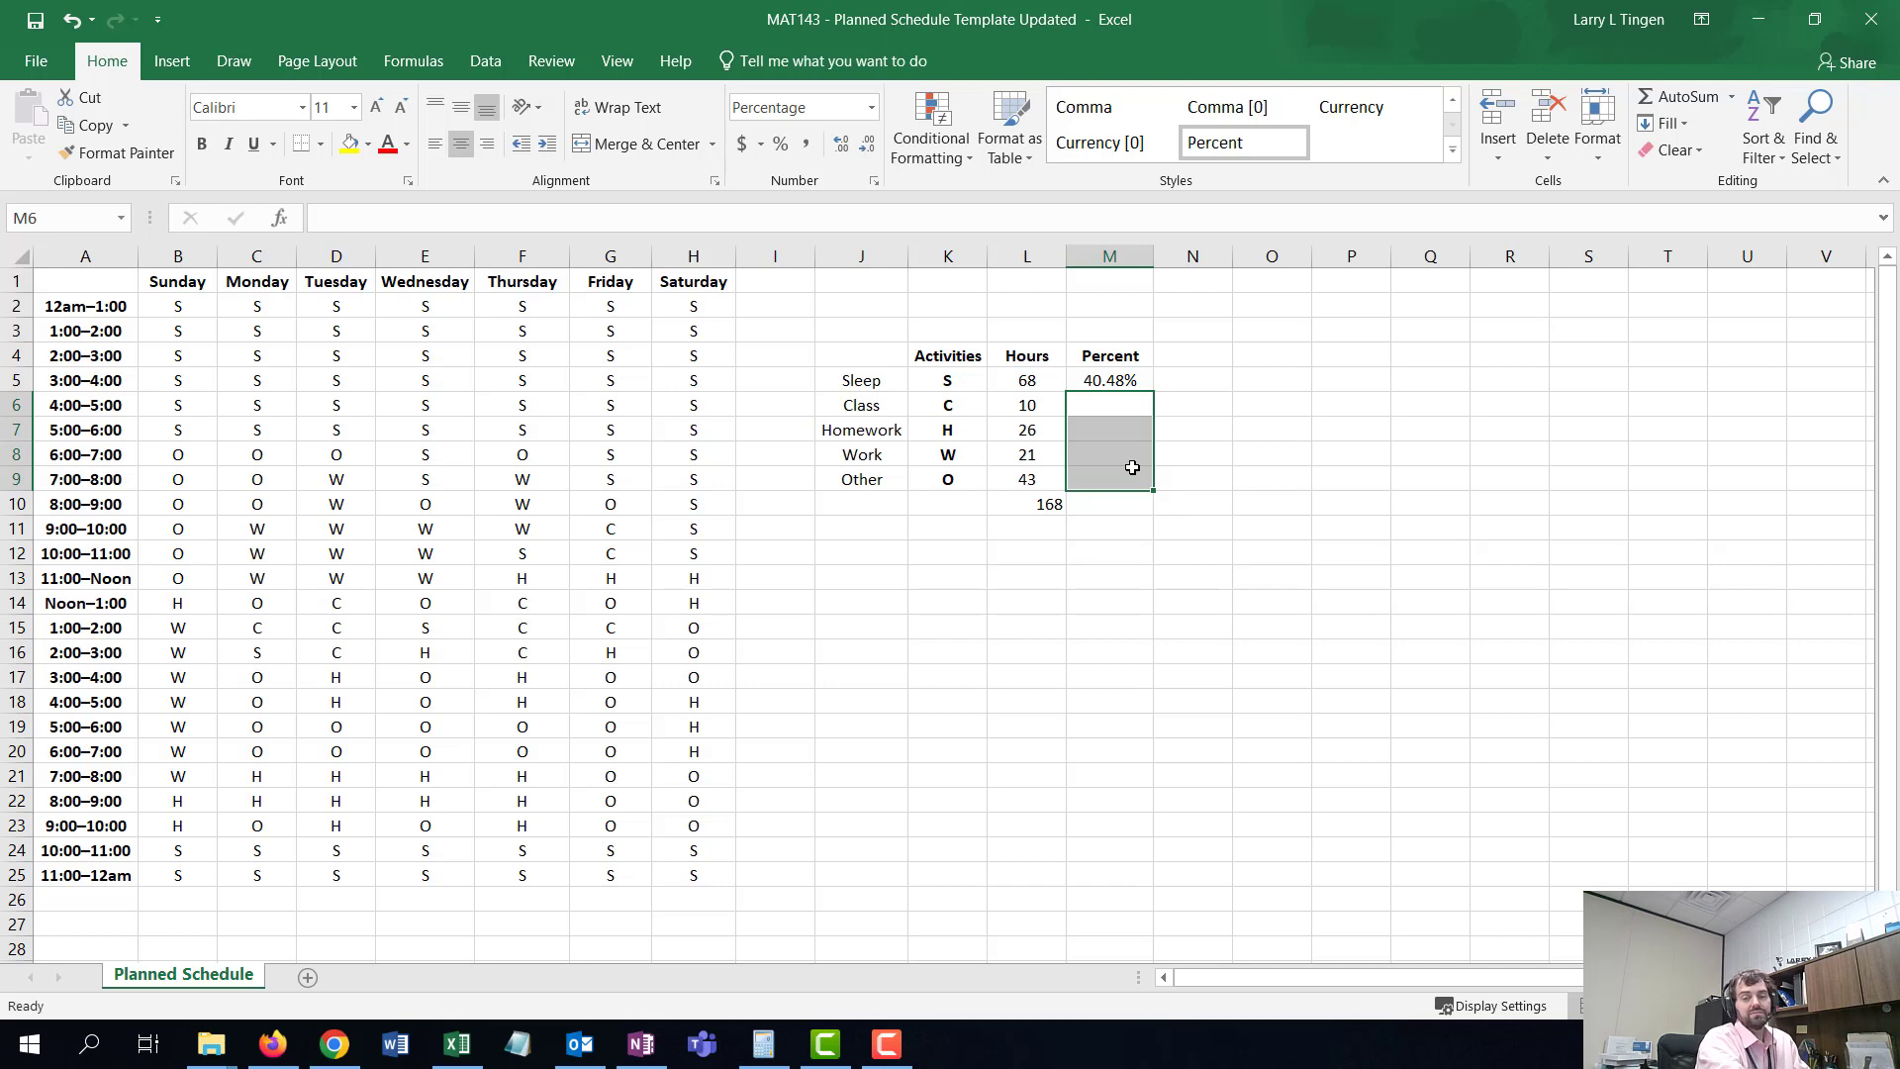
click(1119, 383)
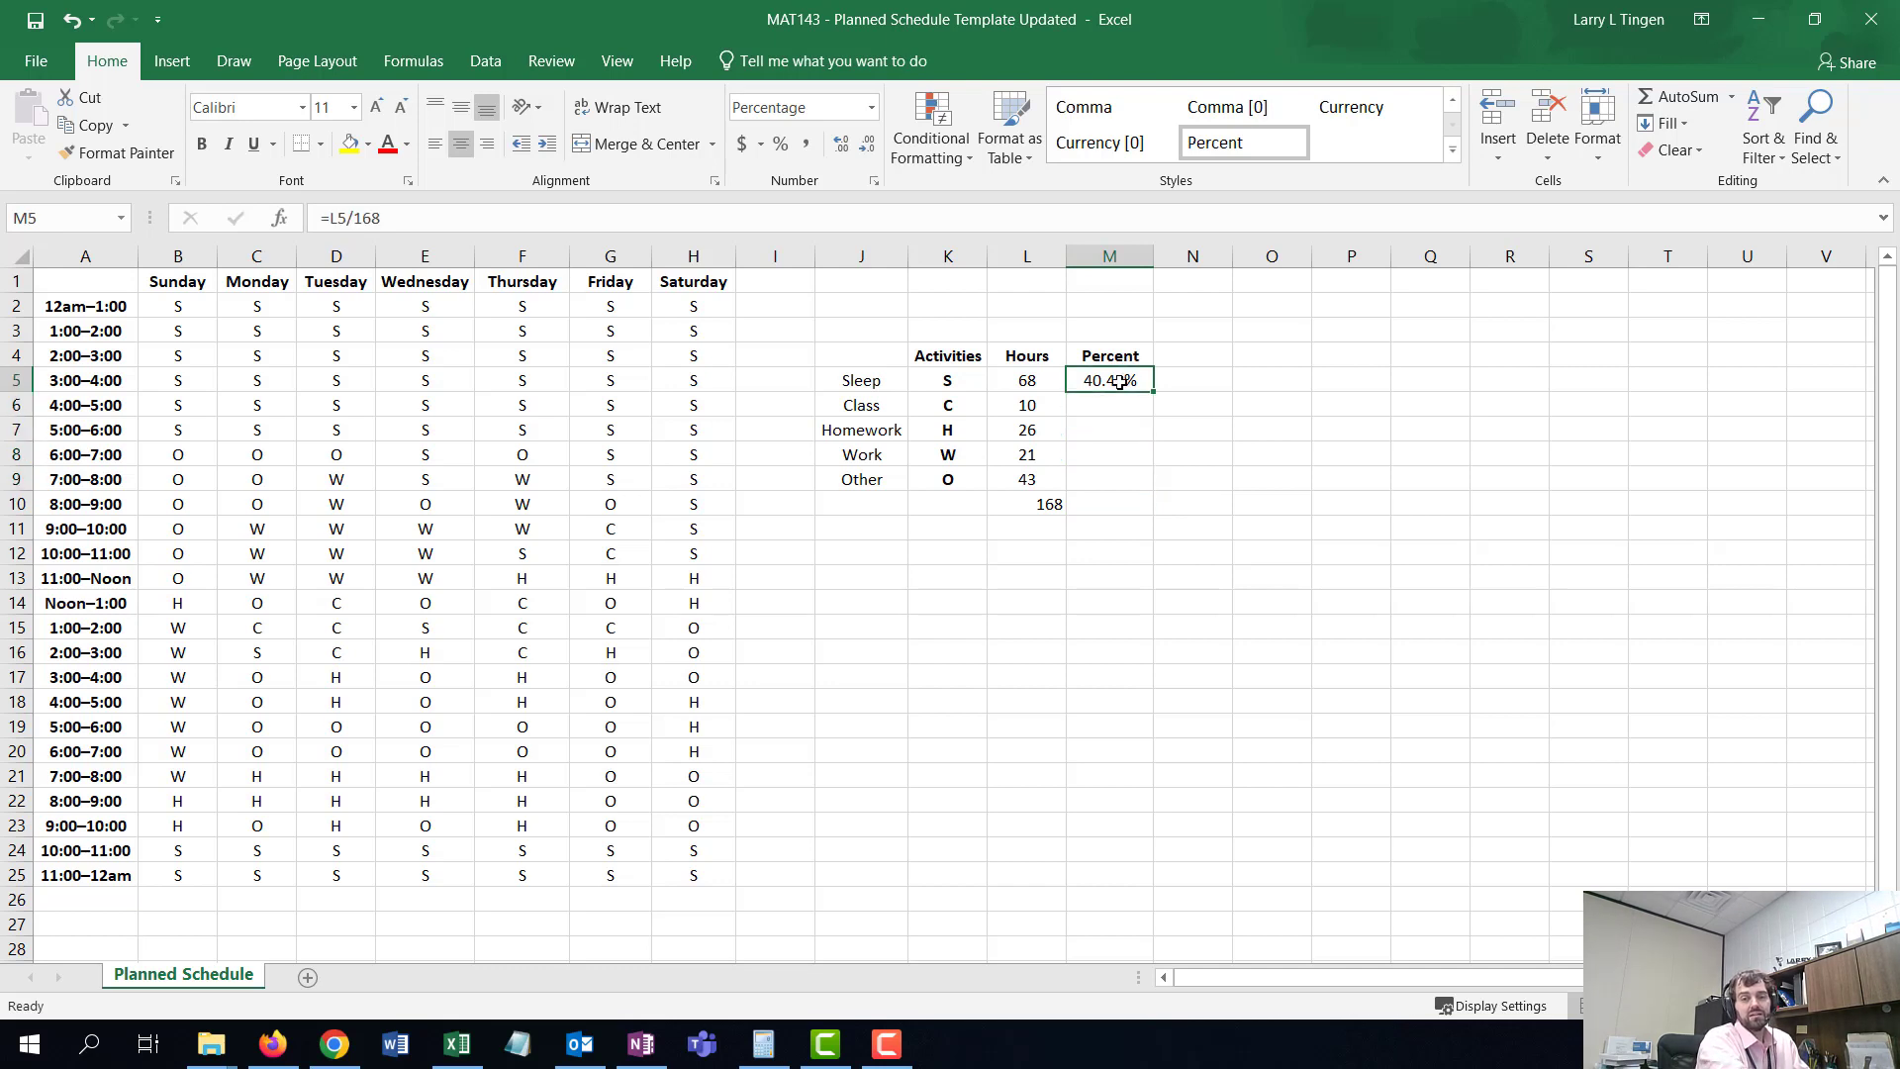
double_click(1119, 383)
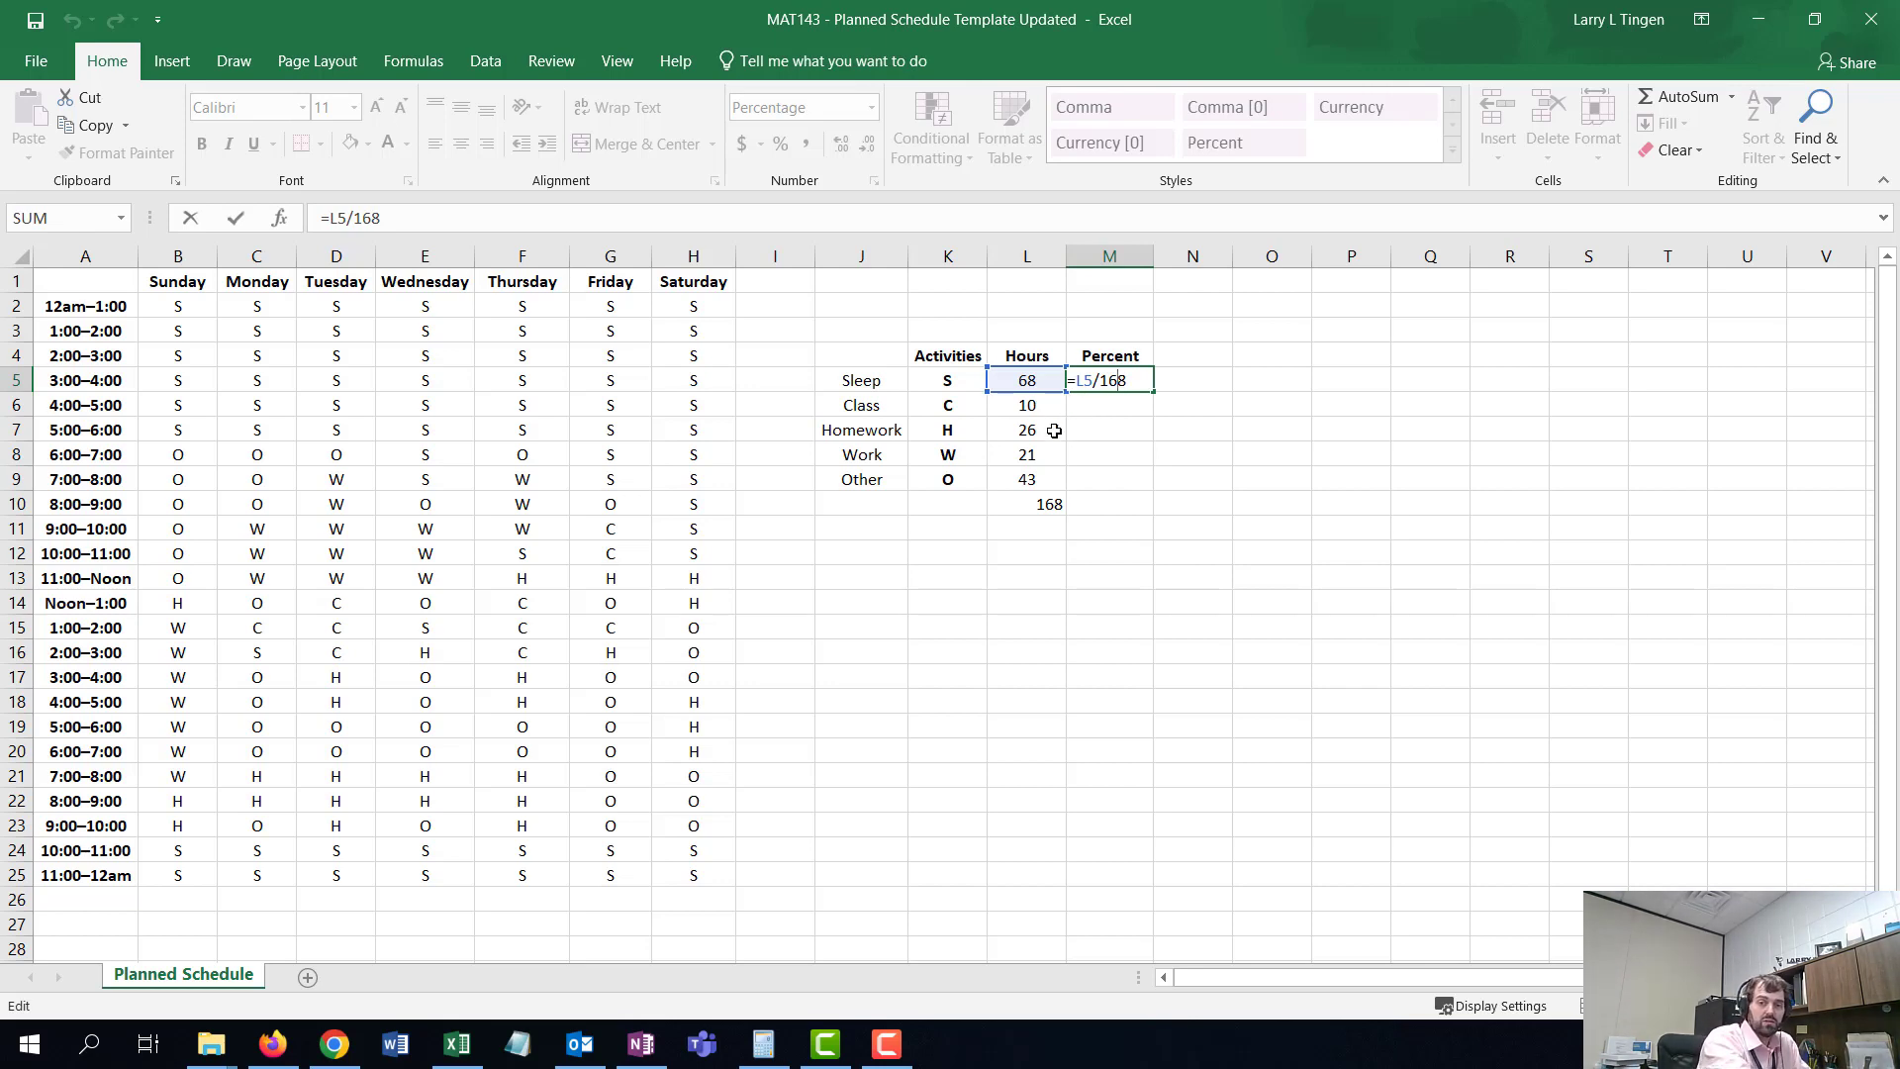
key(Return)
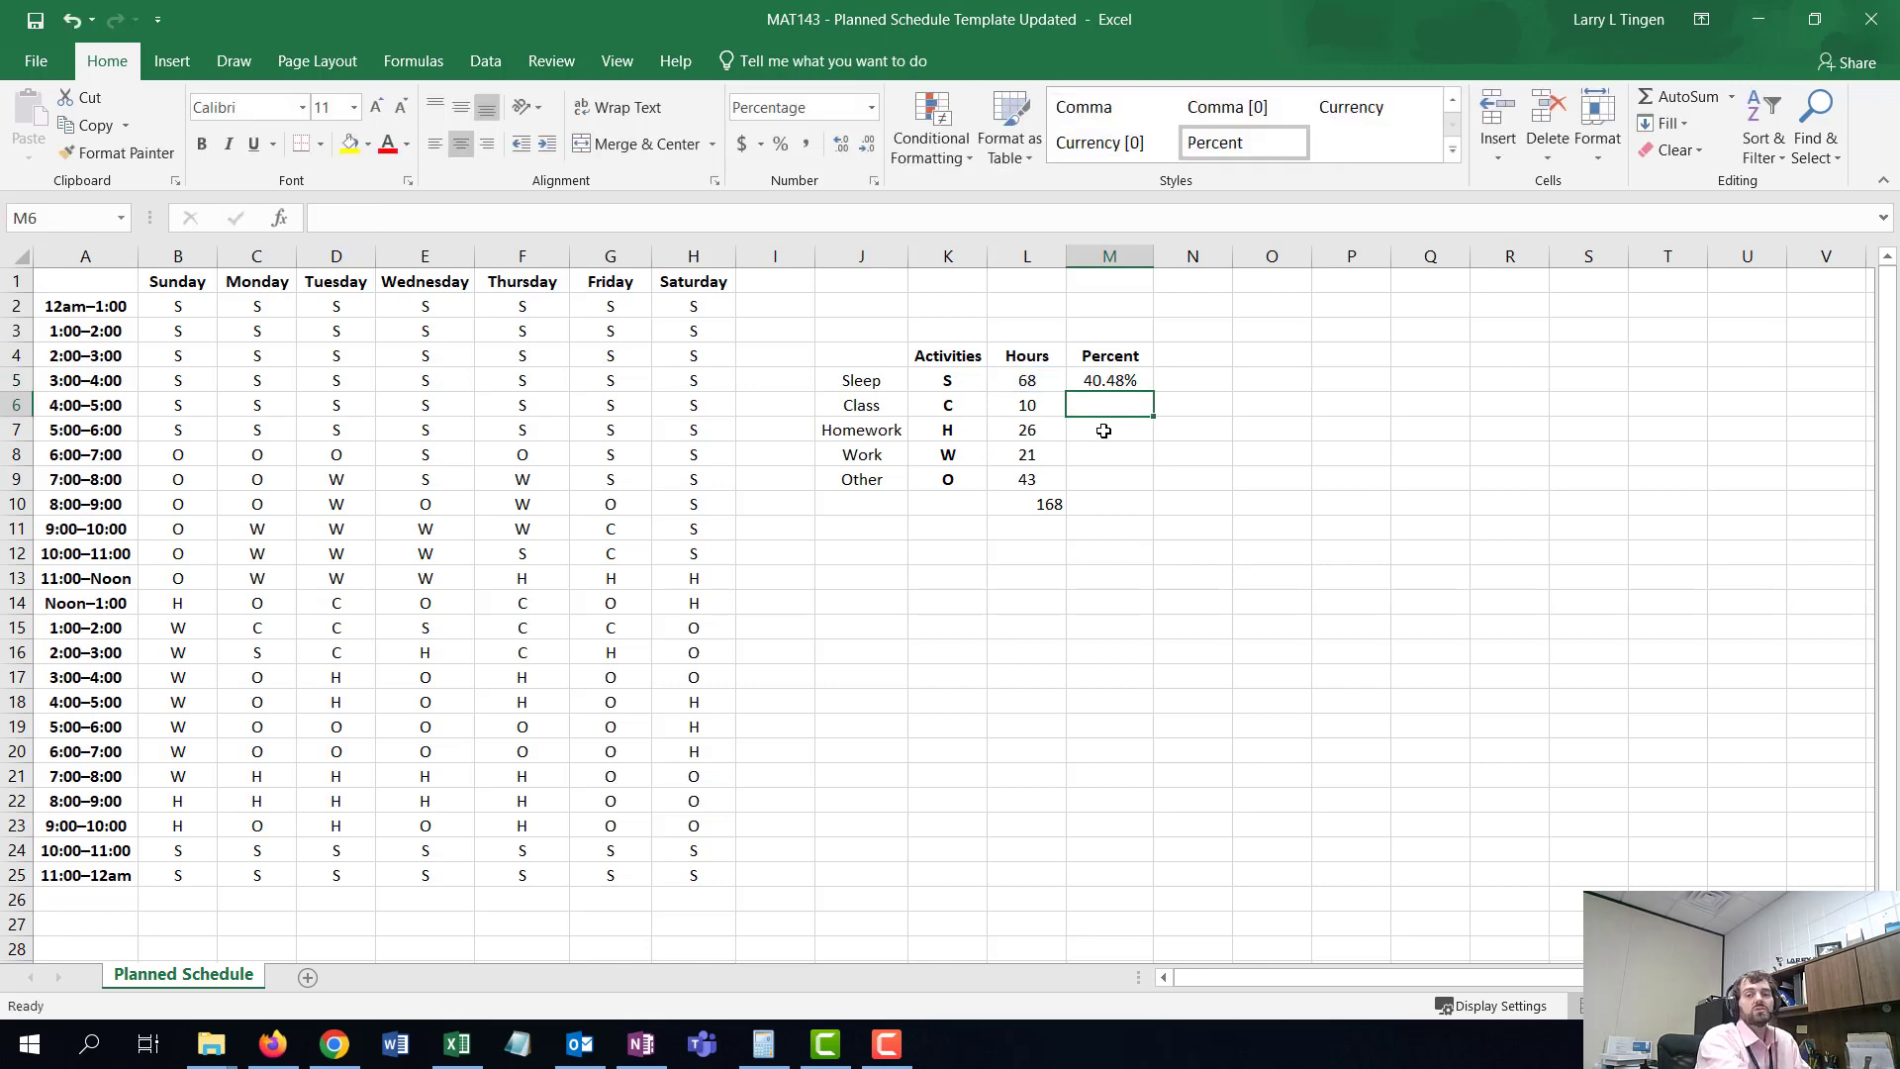
click(1115, 384)
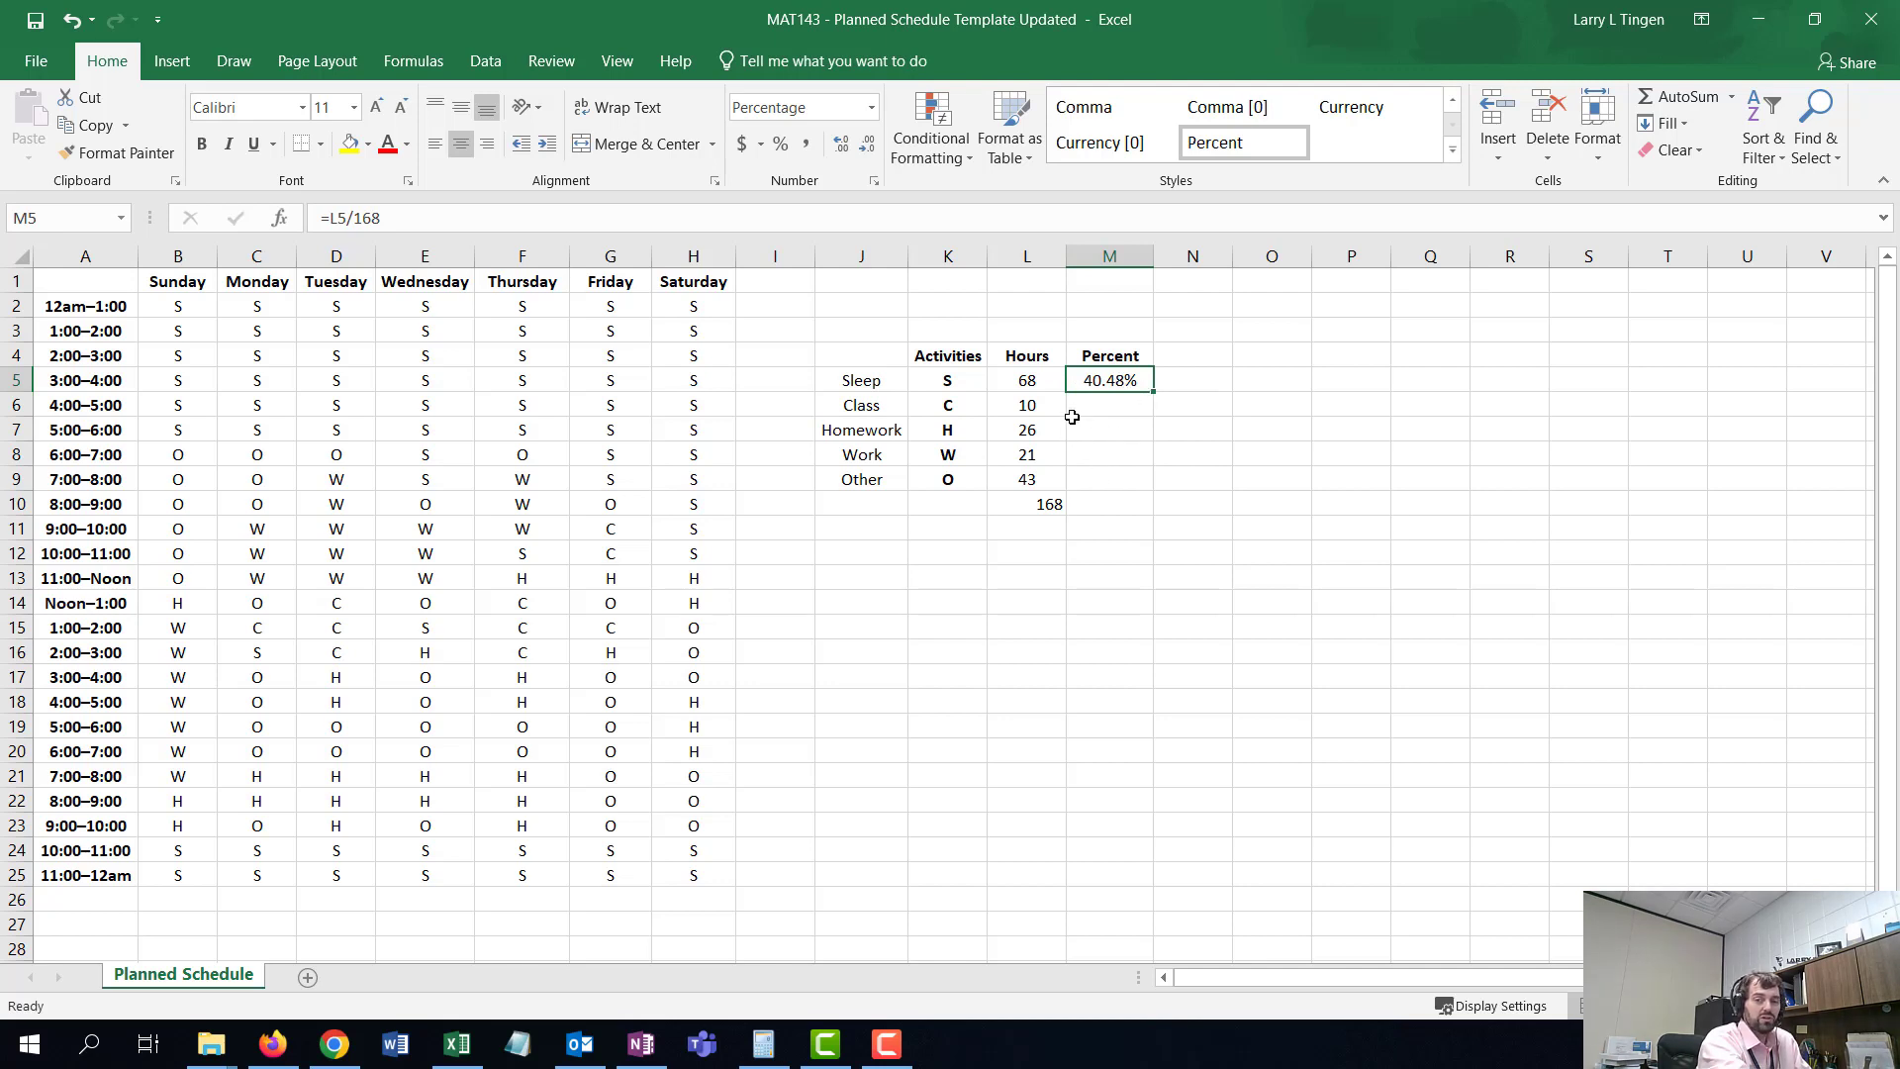
double_click(1153, 391)
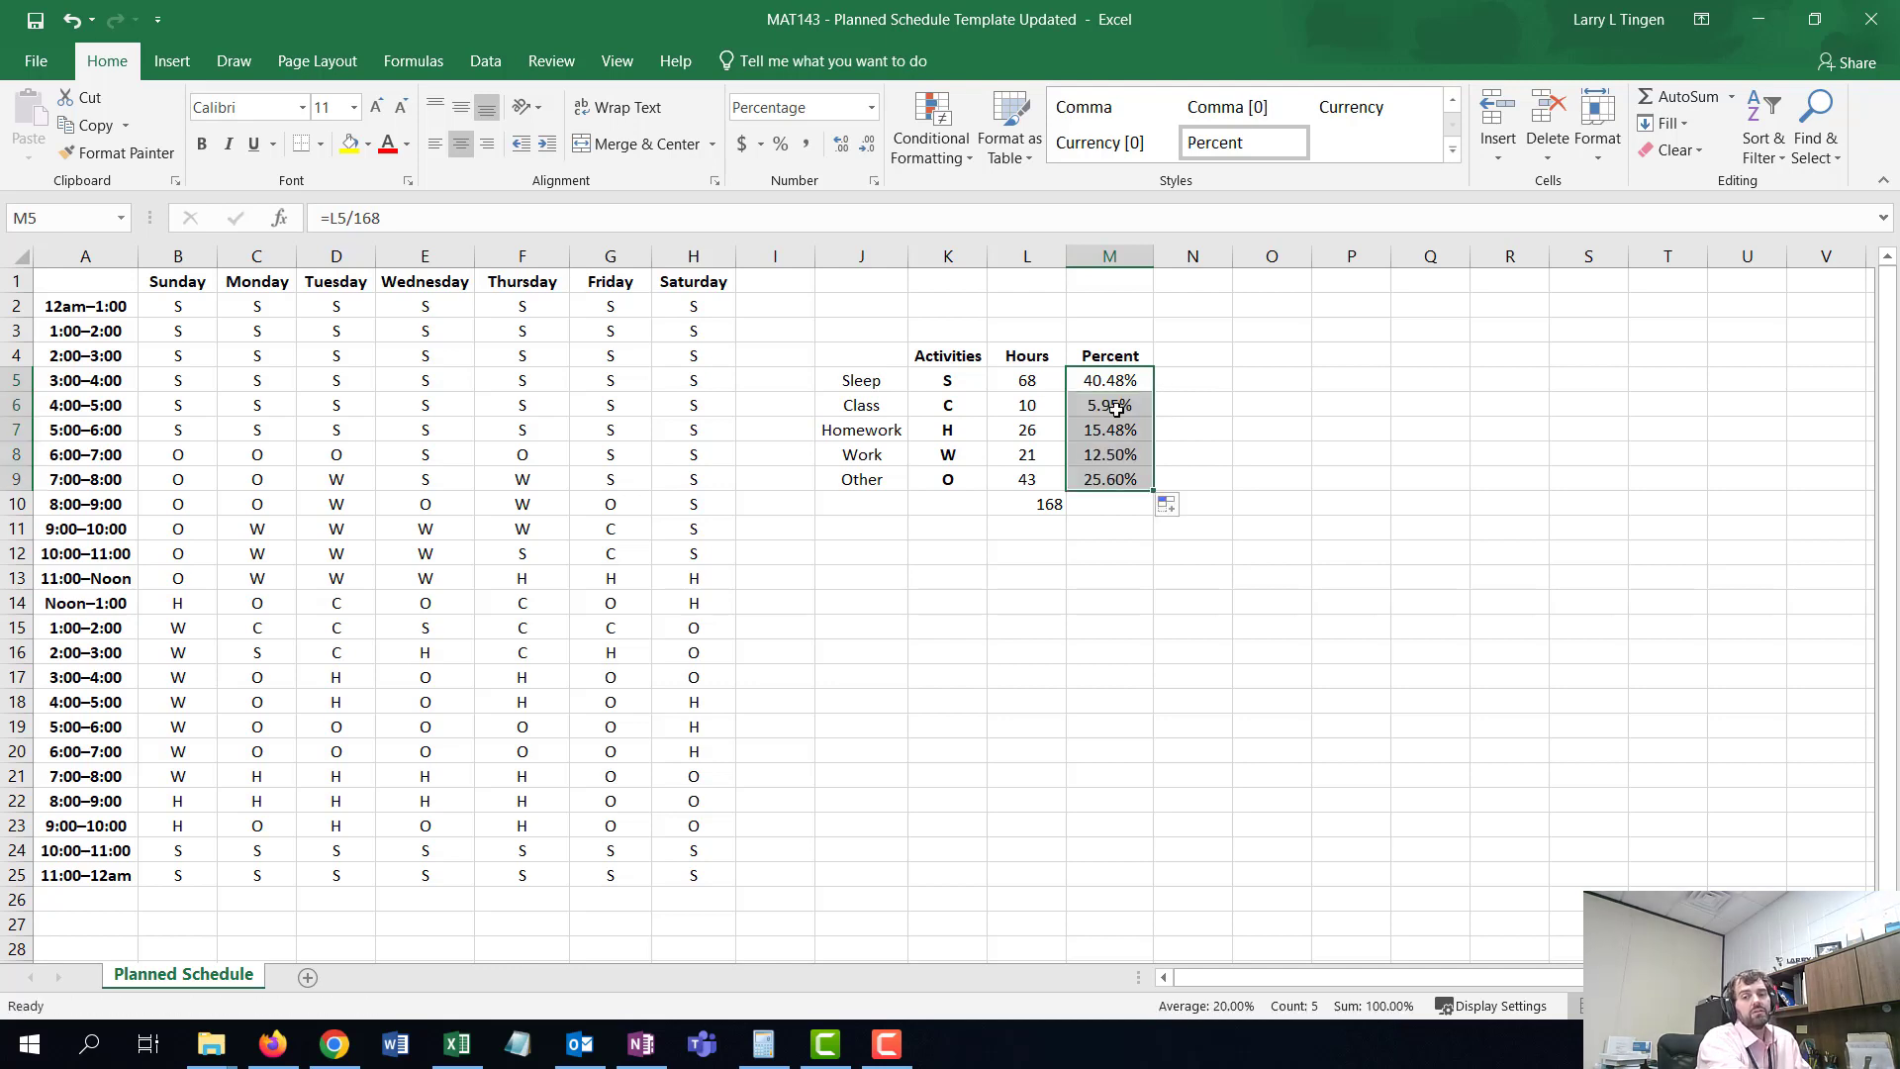
- Total the percent column M5:M9 with a SUM formula in M10 beneath it
click(1116, 409)
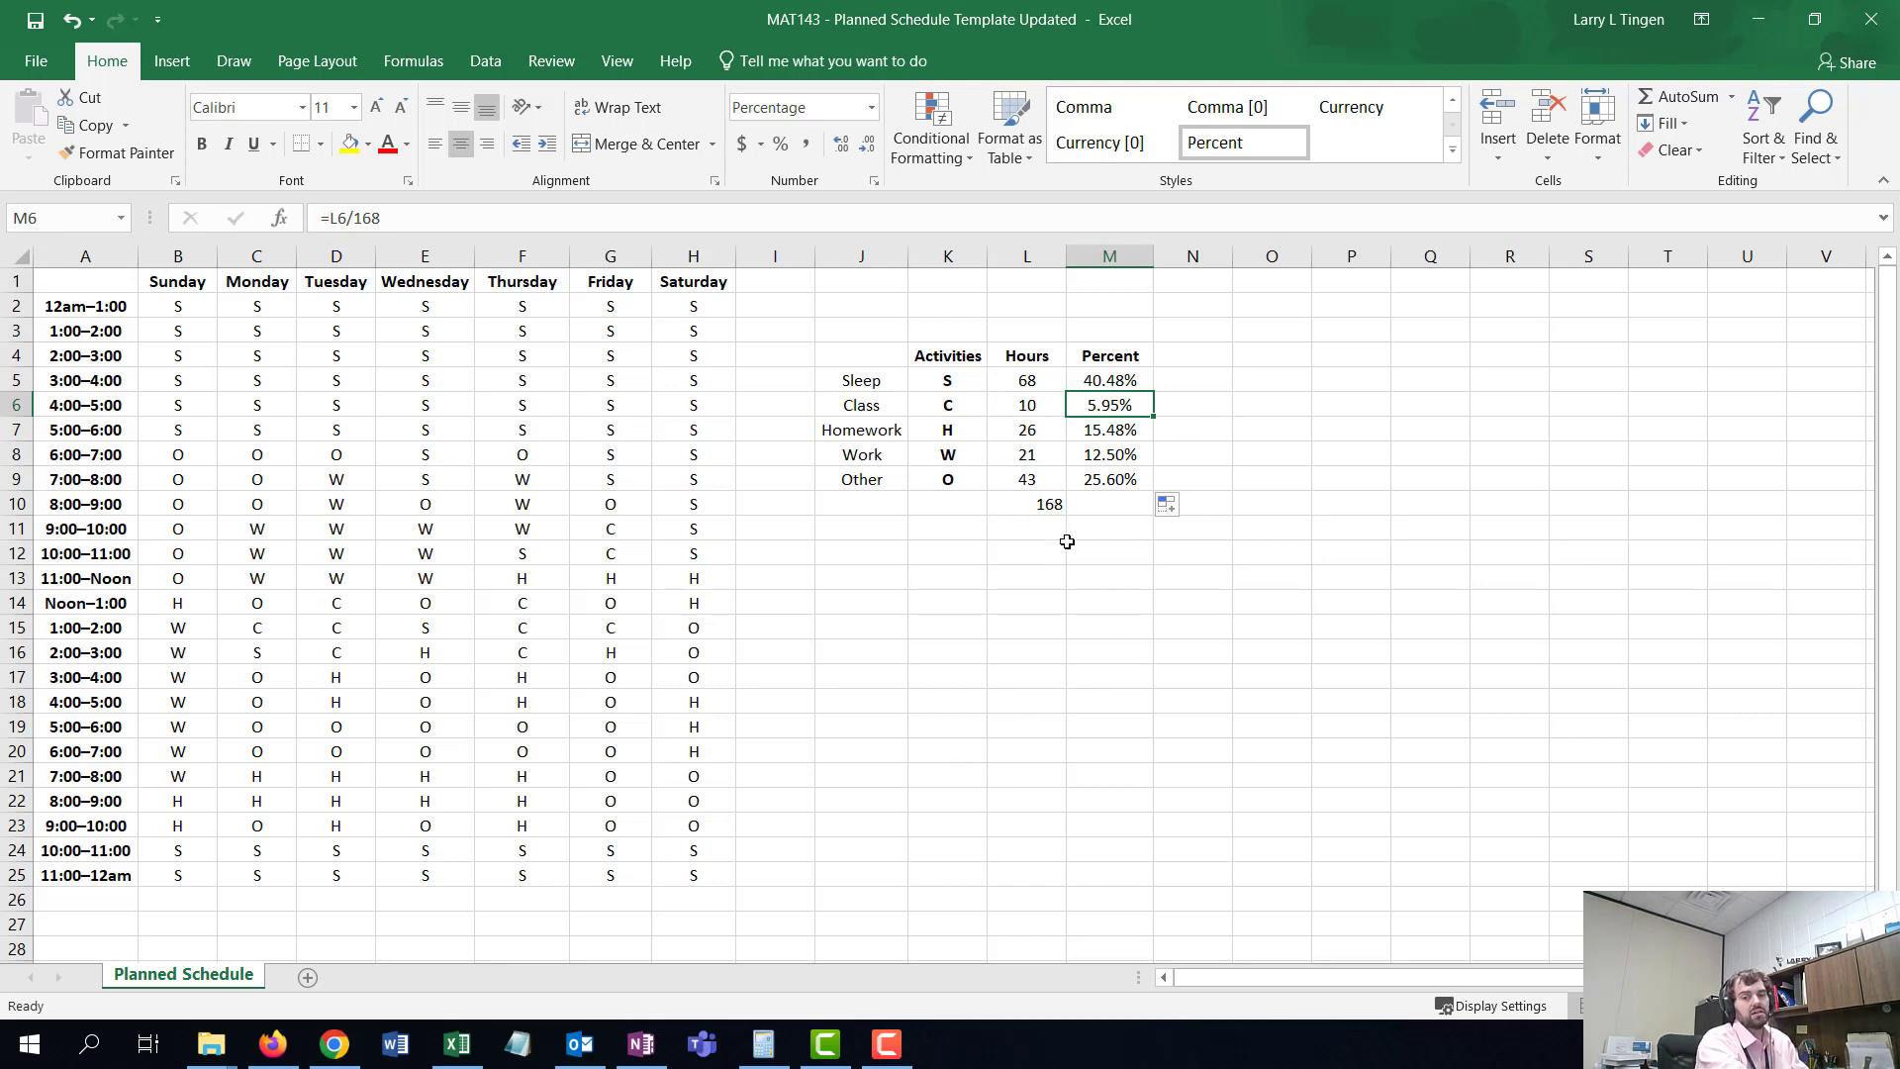
click(1093, 503)
text(=SUM()
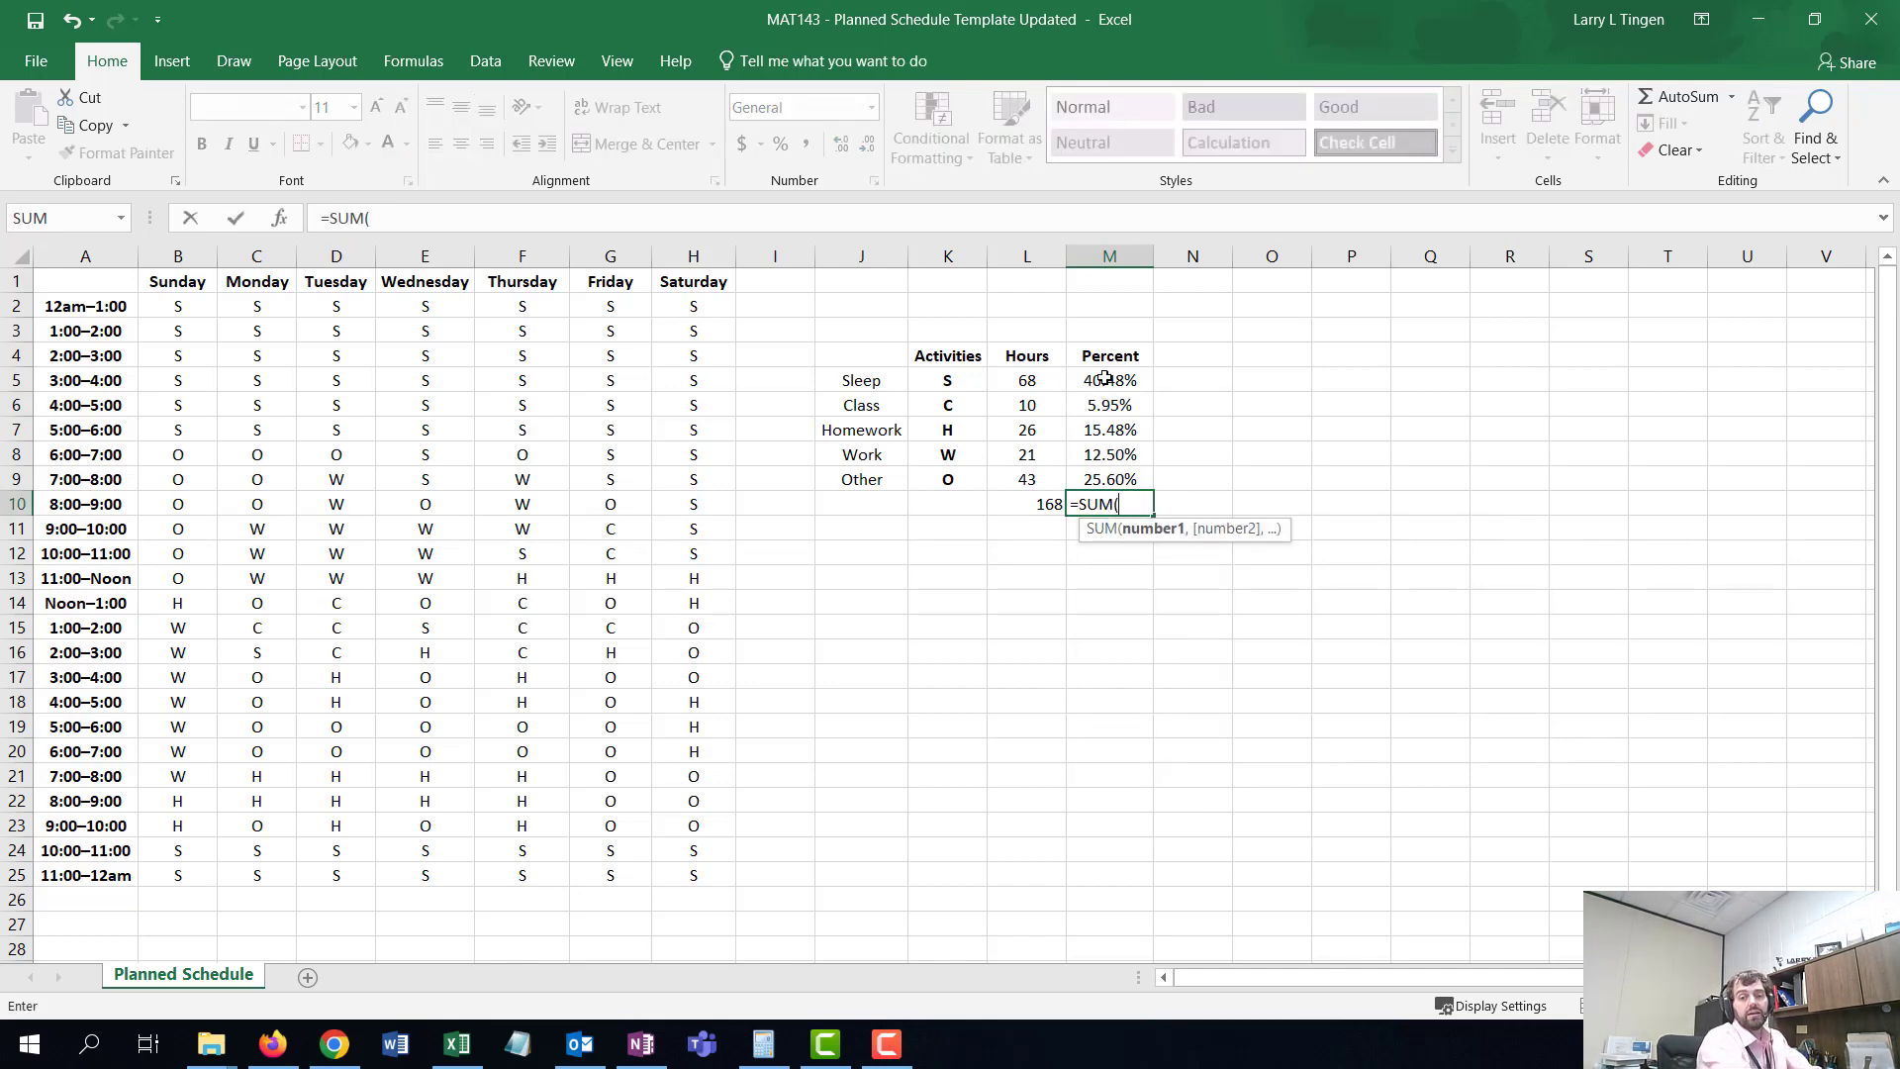
drag(1105, 377, 1104, 478)
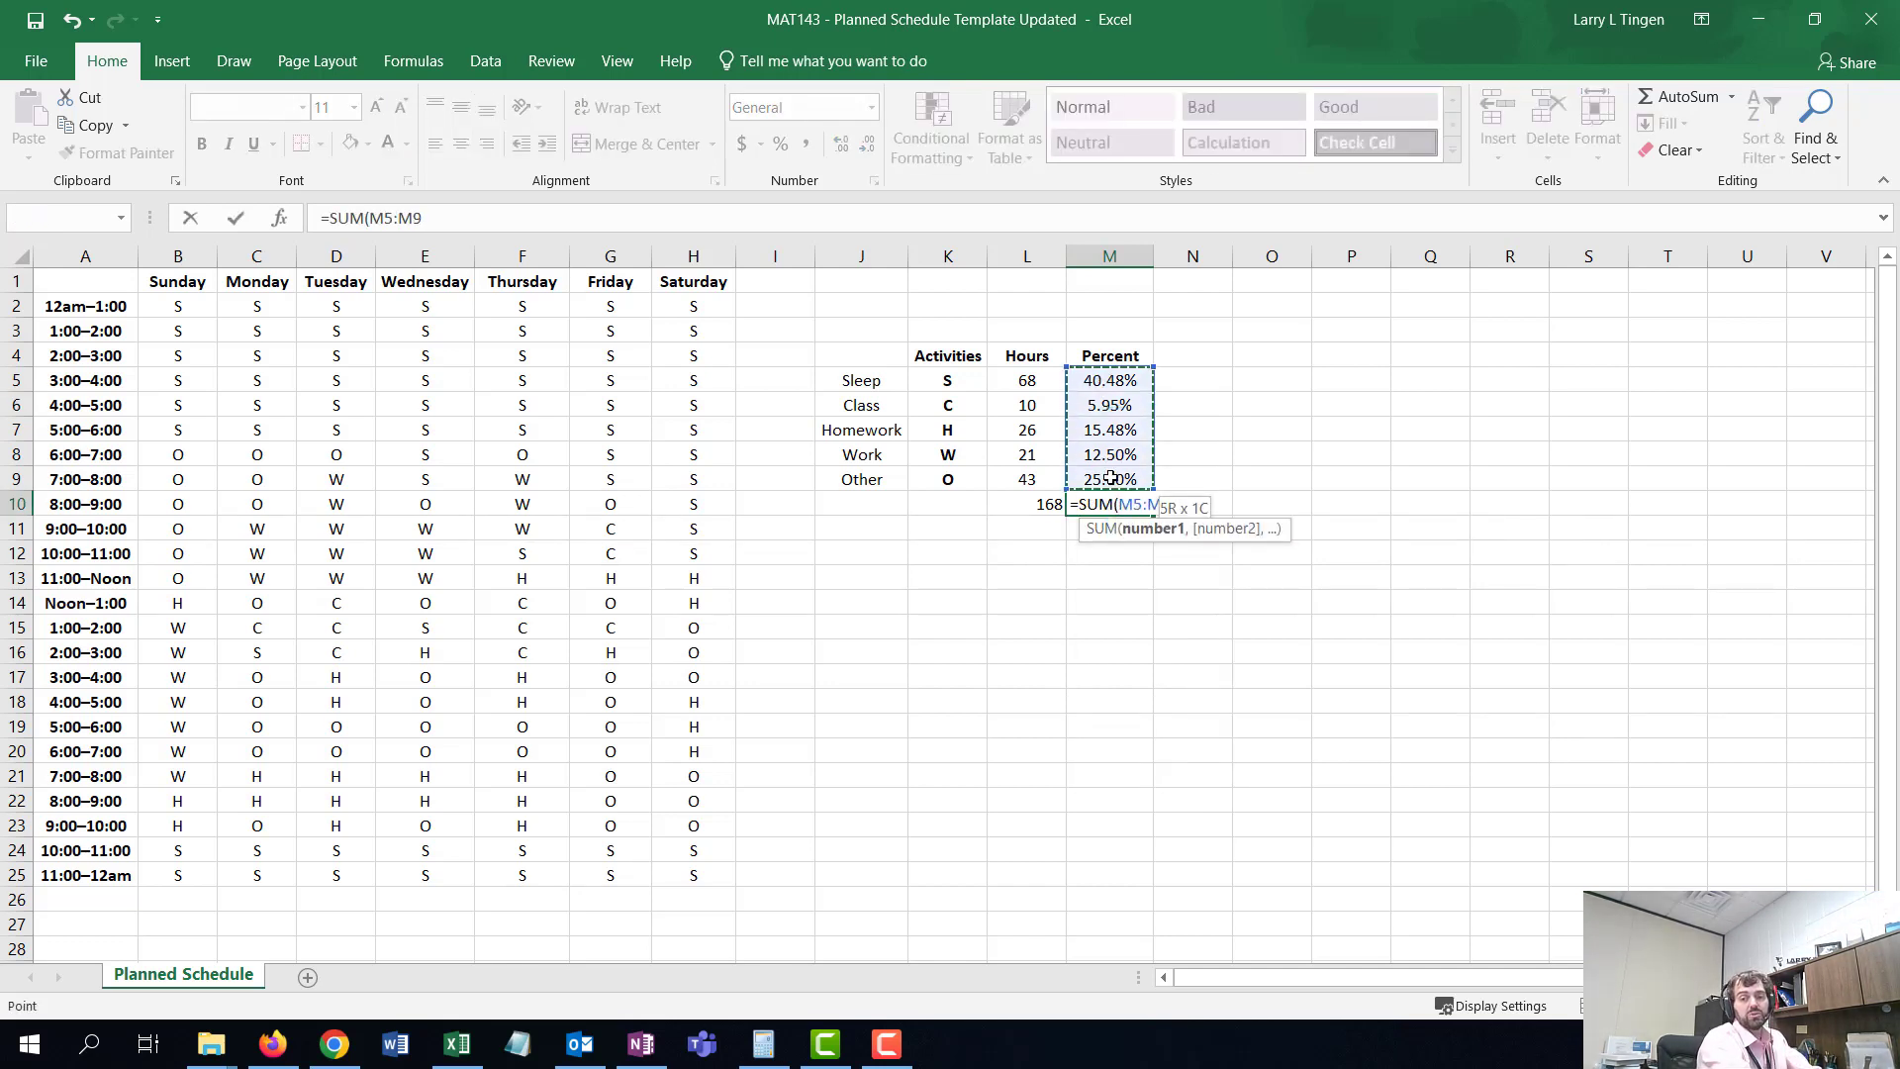
key(Return)
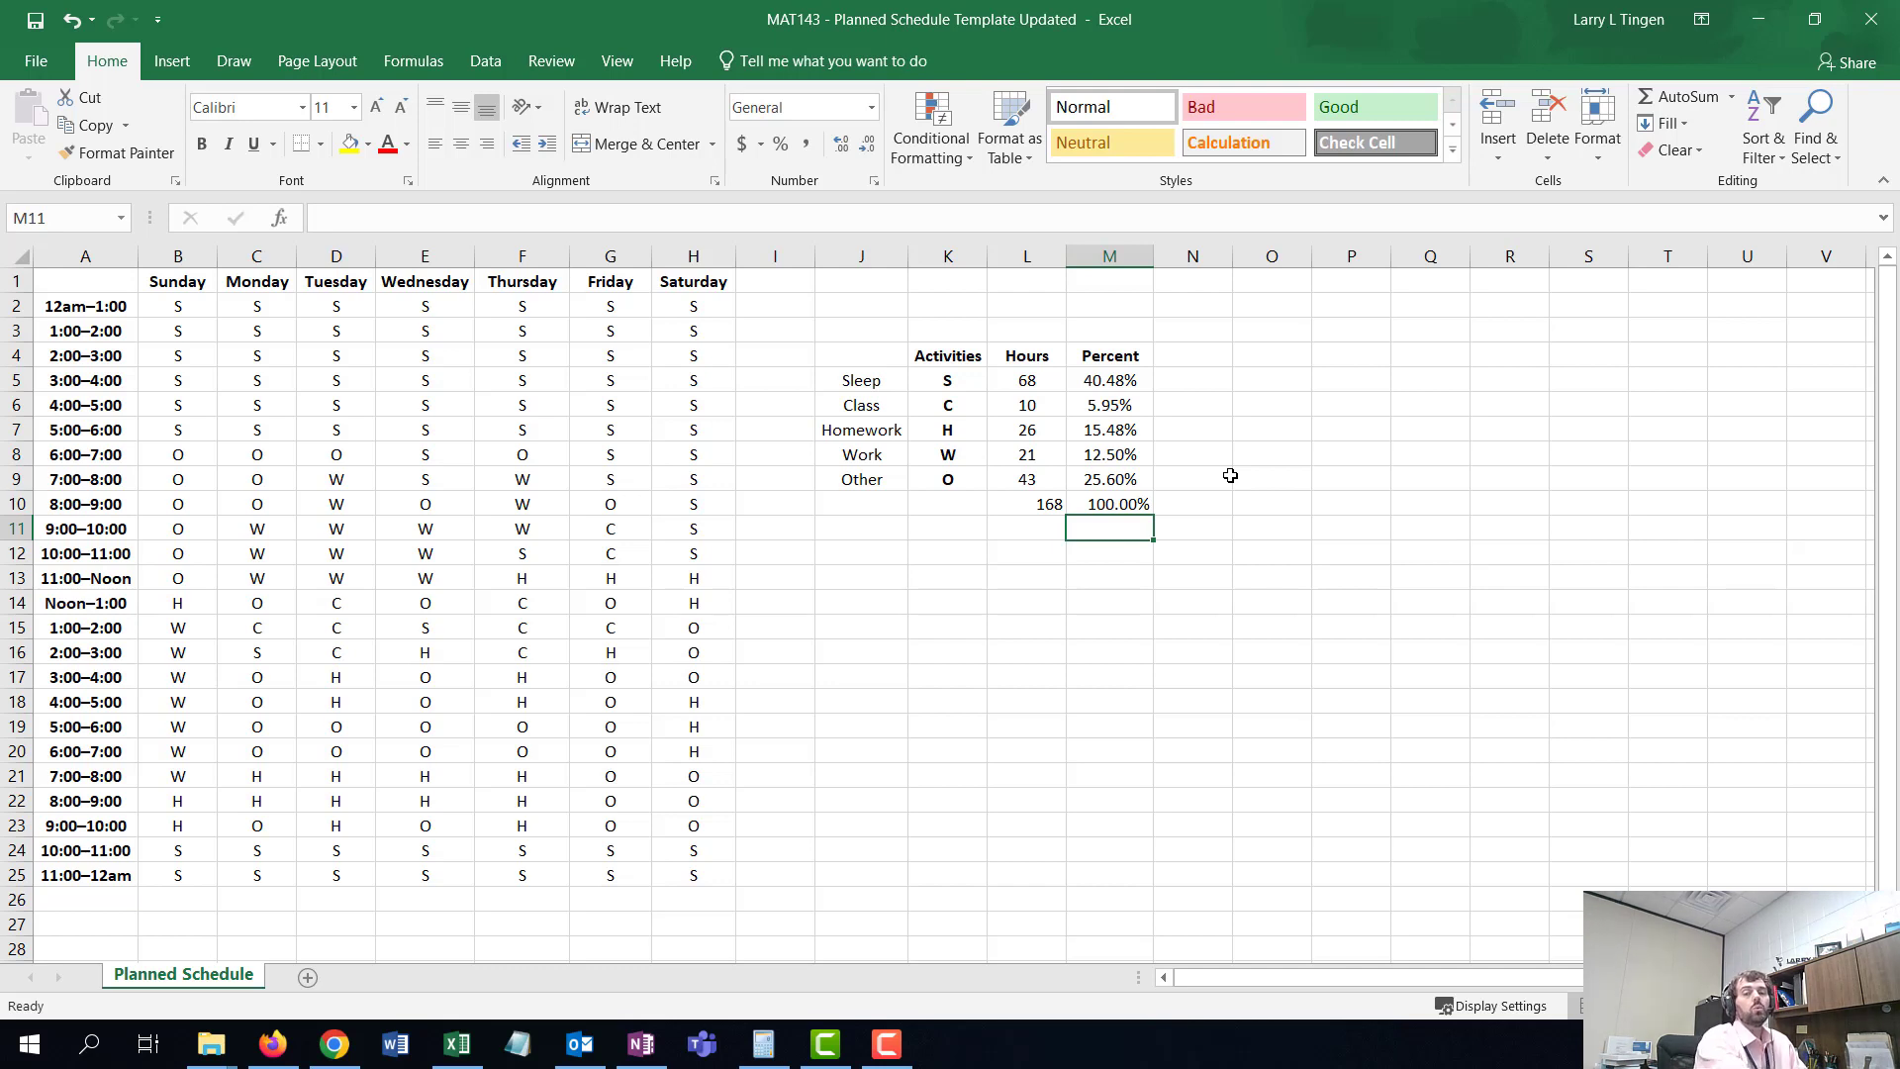
drag(1034, 381, 1084, 509)
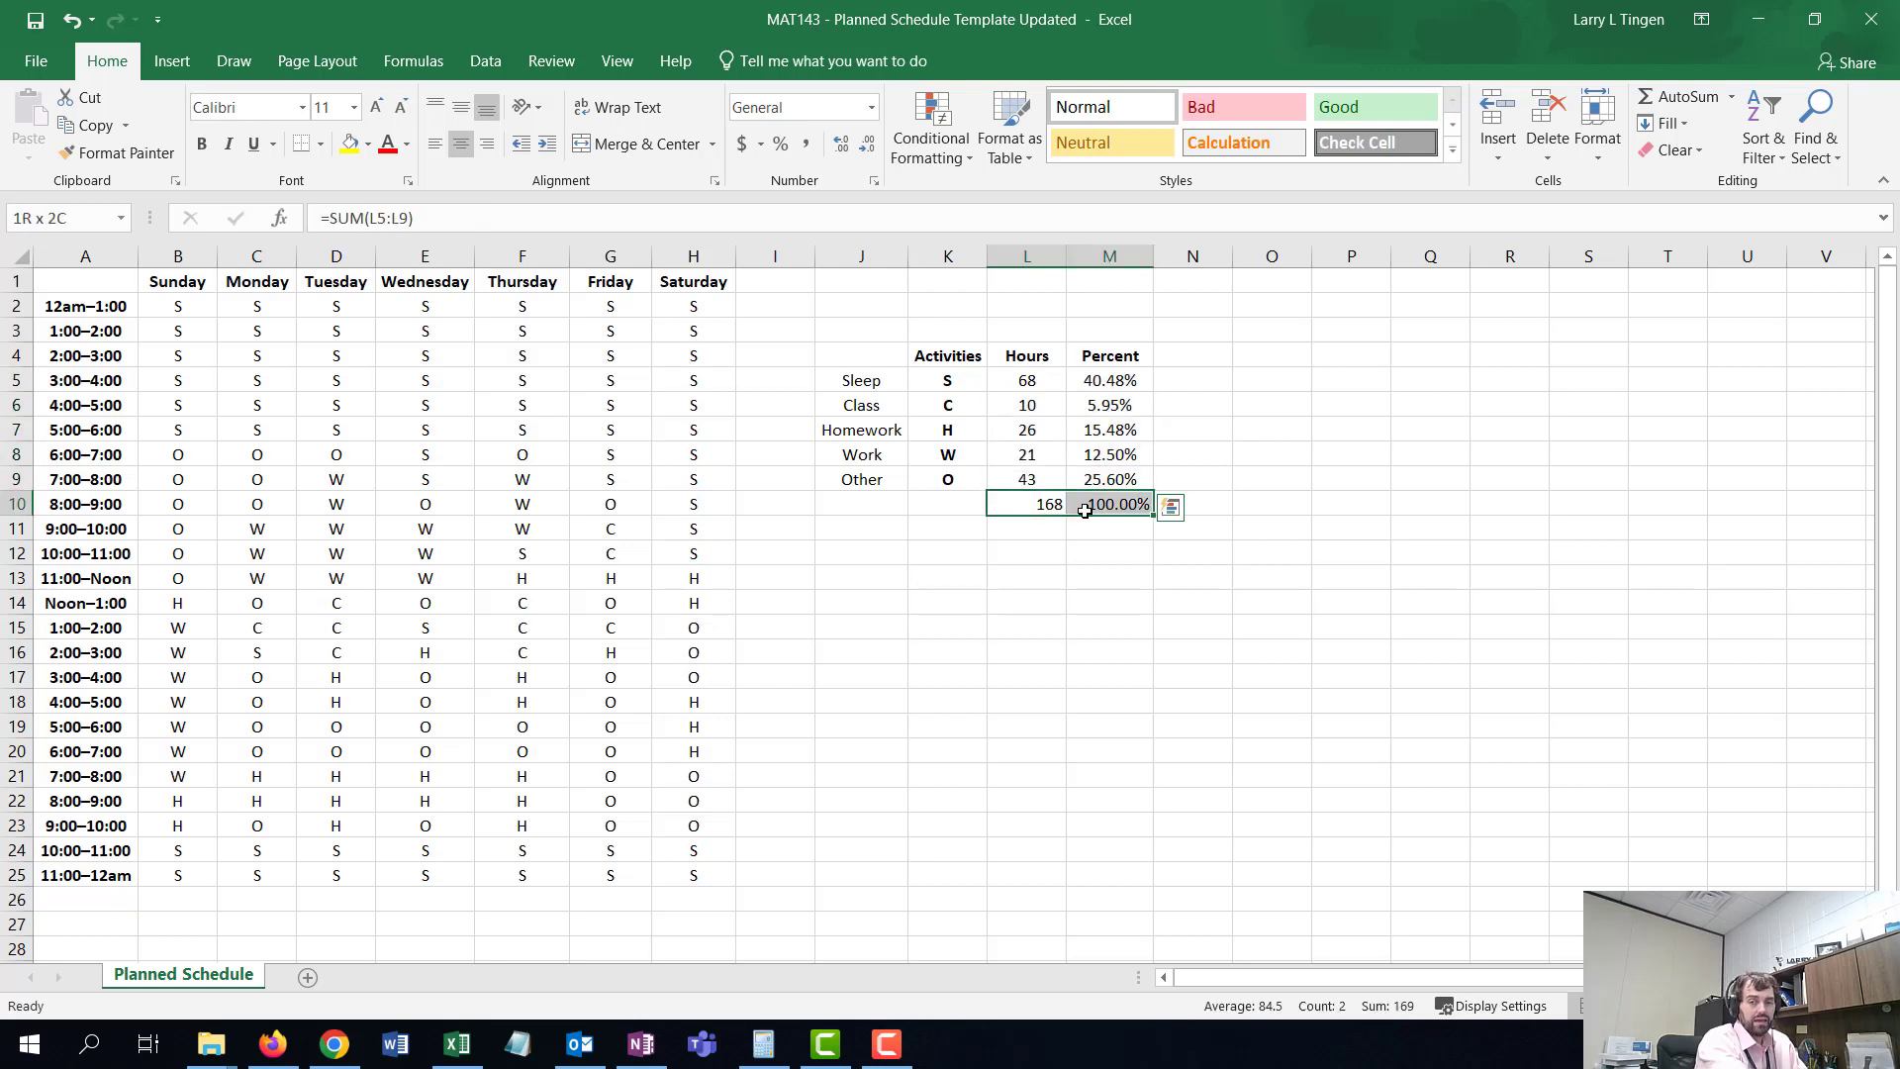
click(1088, 510)
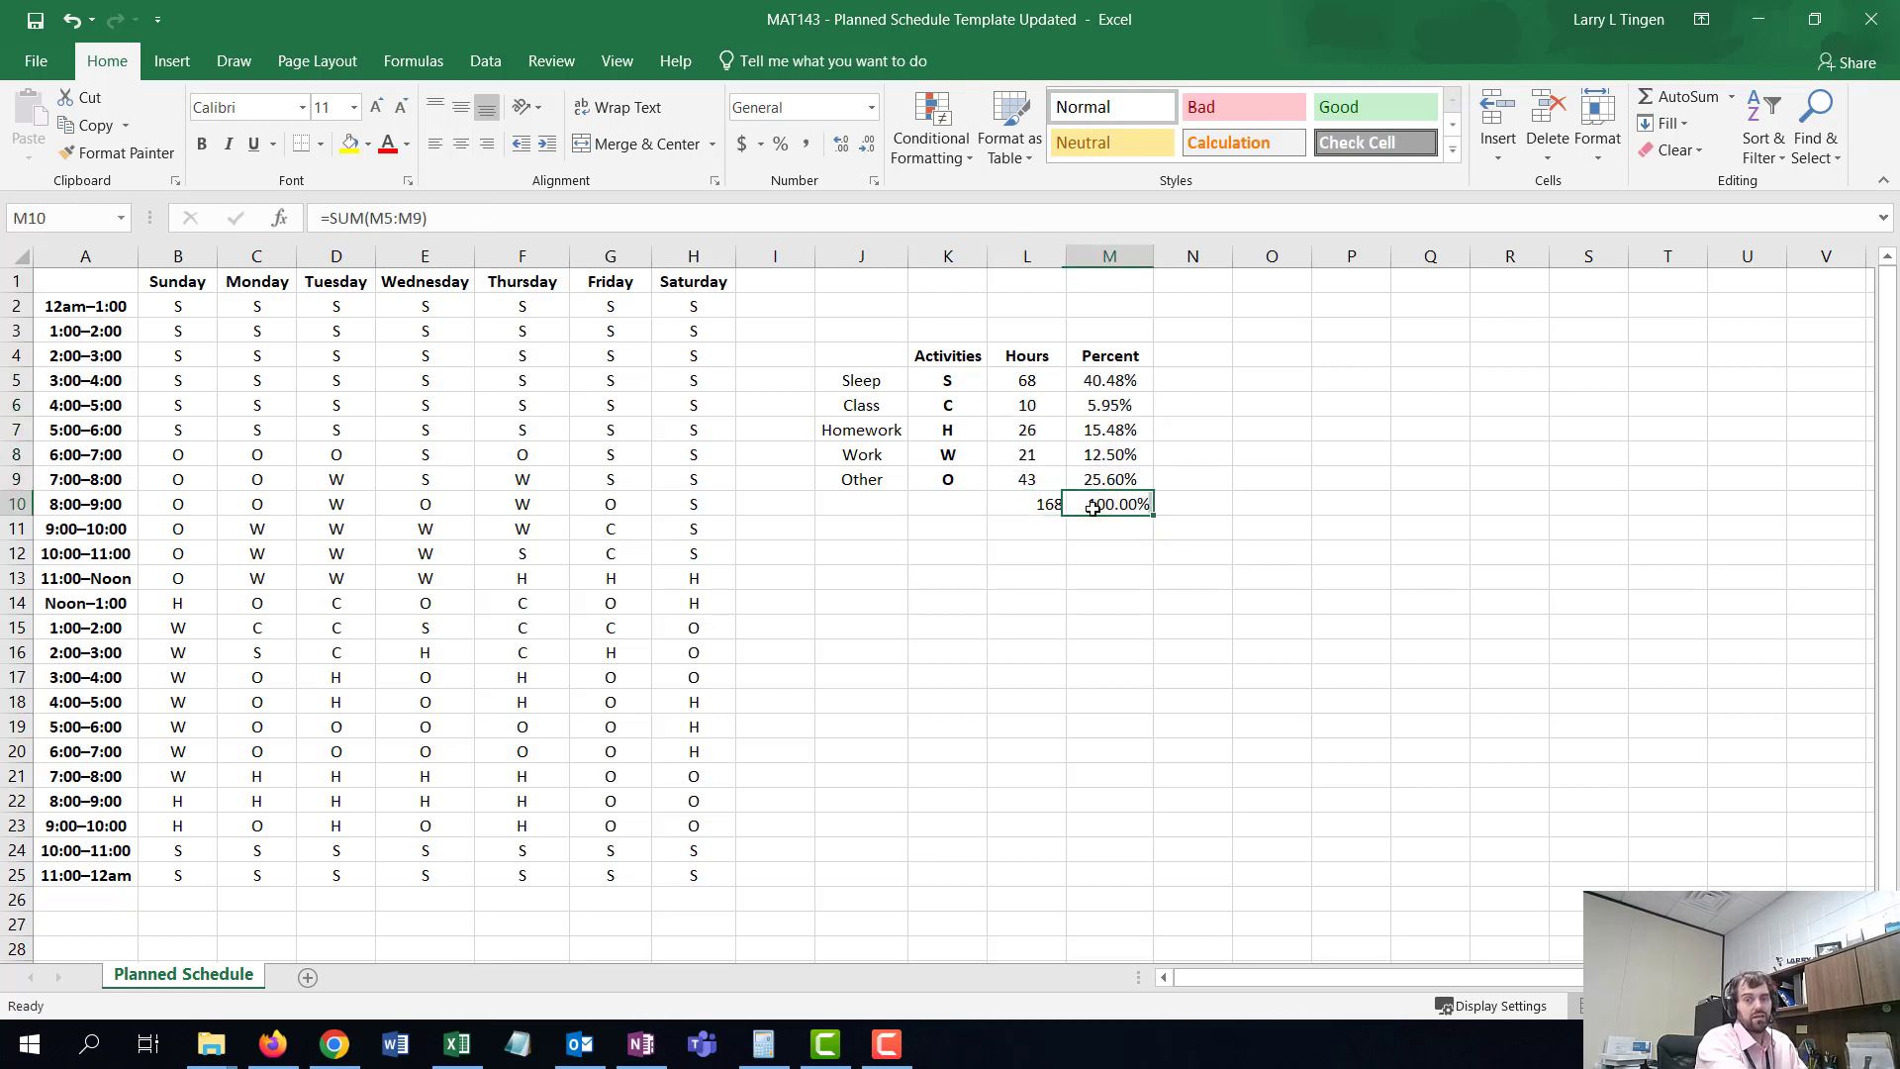